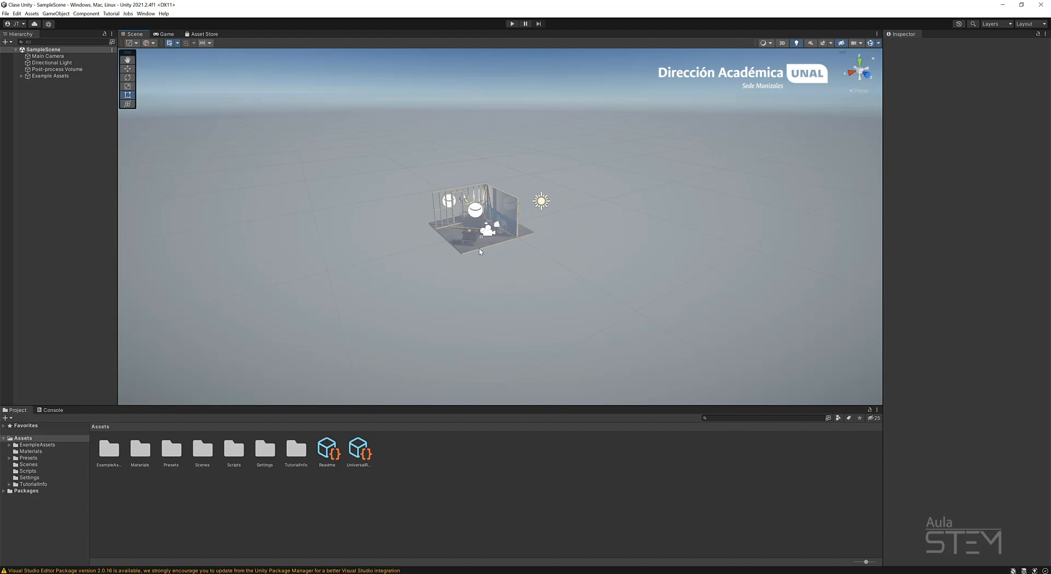
Create a new scene from the Basic (URP) template.
{"action": "right_click_drag", "start_coordinate": [524, 275], "coordinate": [514, 255]}
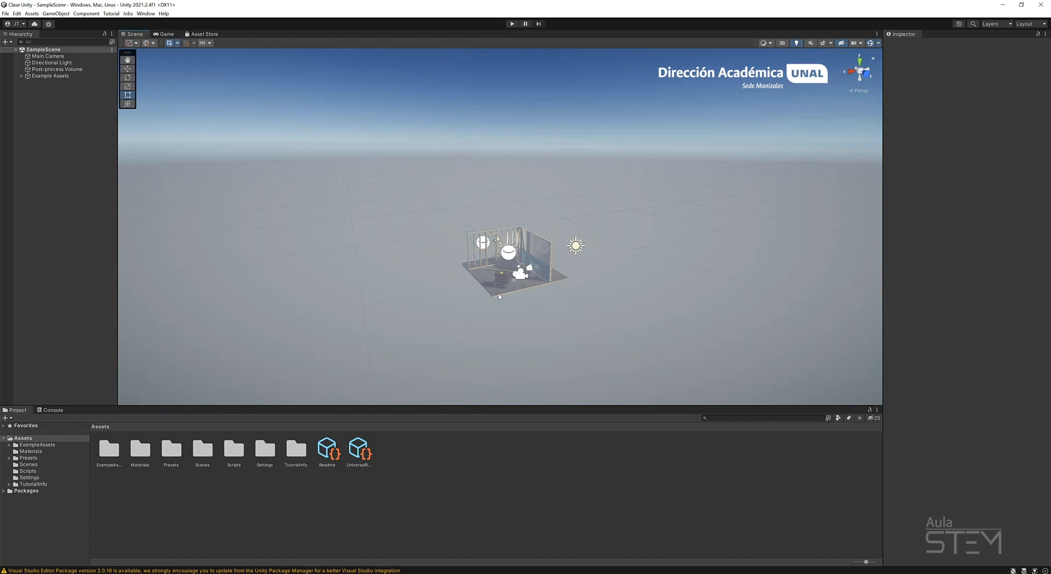
{"action": "scroll", "coordinate": [487, 274], "scroll_direction": "up", "scroll_amount": 4}
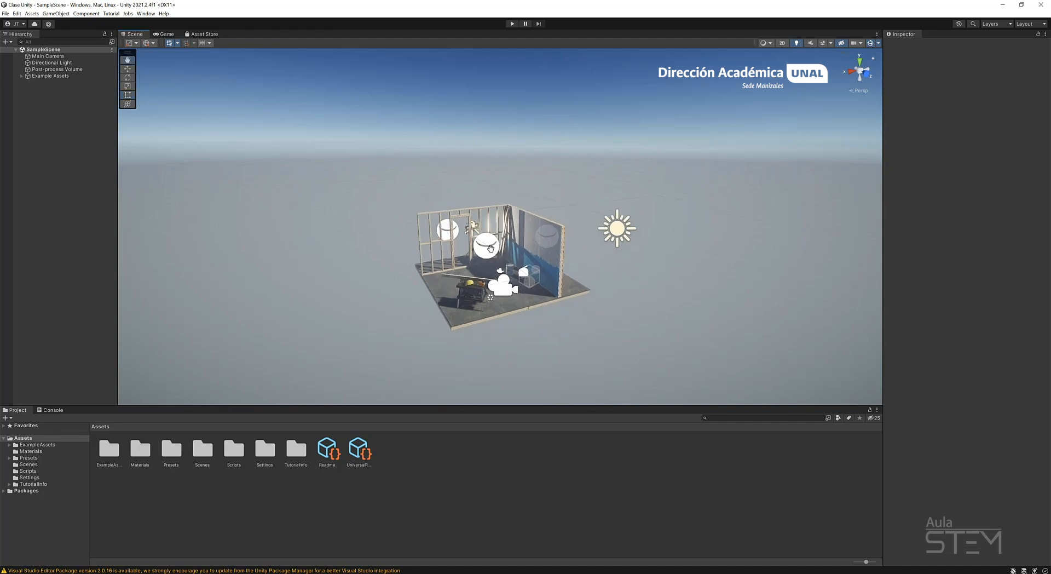
{"action": "scroll", "coordinate": [490, 248], "scroll_direction": "up", "scroll_amount": 5}
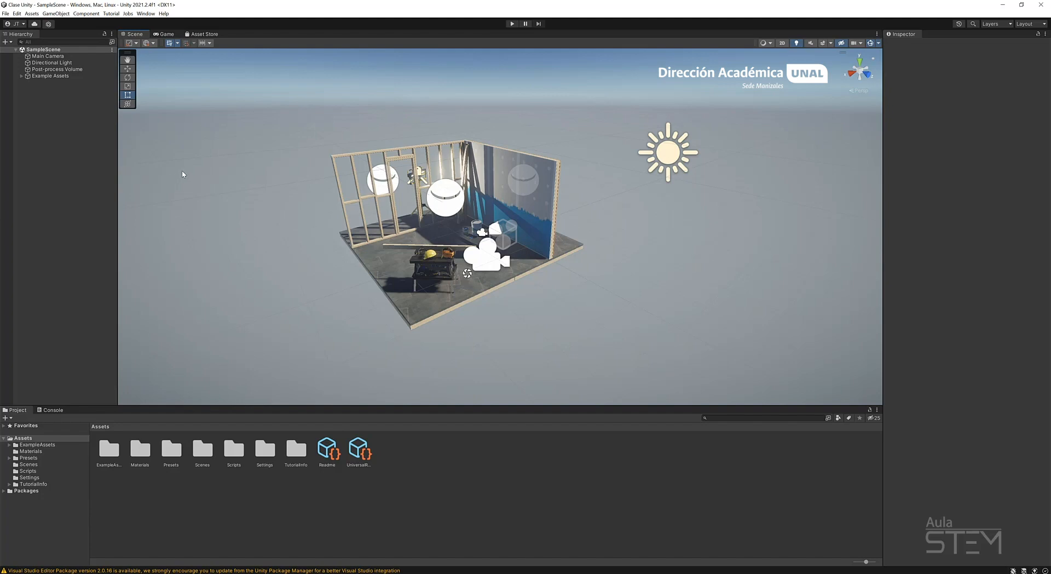
{"action": "left_click", "coordinate": [6, 13]}
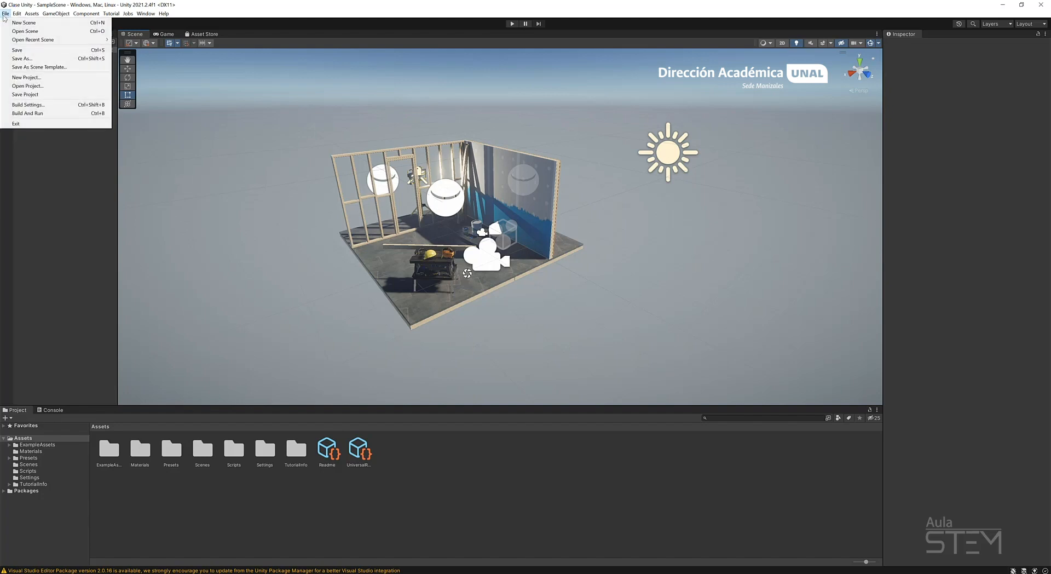
{"action": "left_click", "coordinate": [32, 24]}
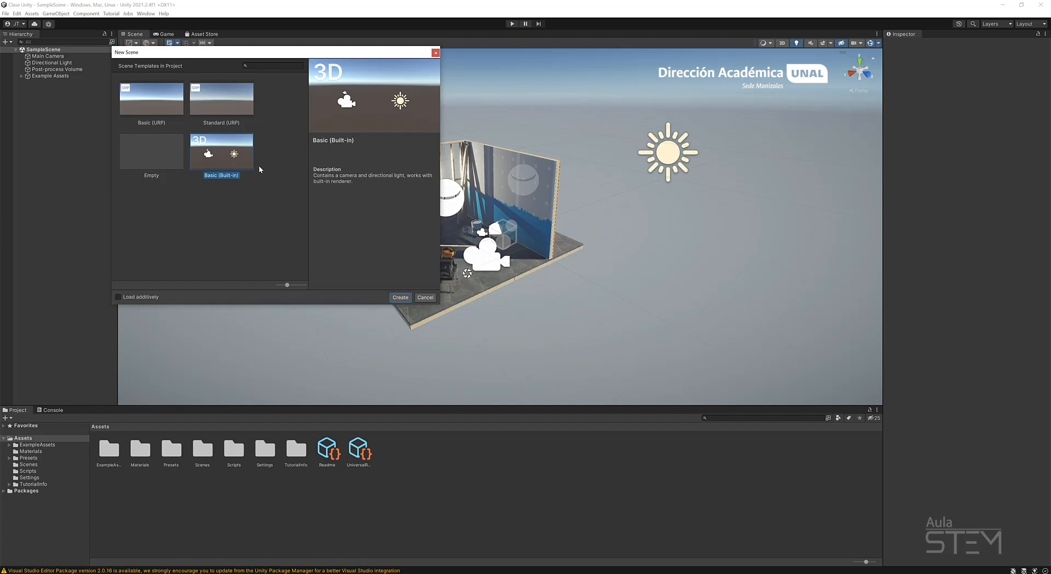
{"action": "left_click", "coordinate": [158, 101]}
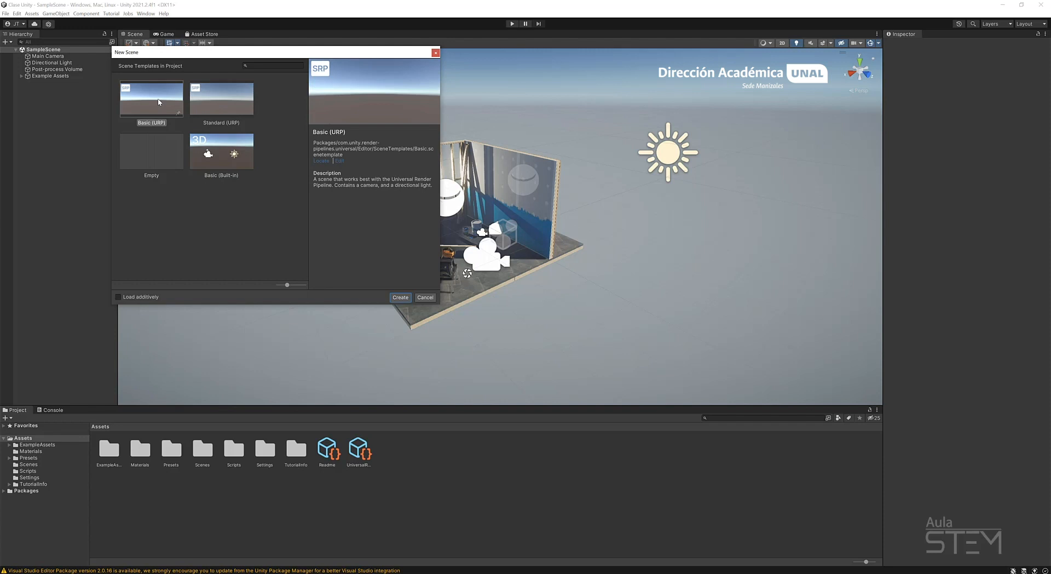
{"action": "left_click", "coordinate": [402, 298]}
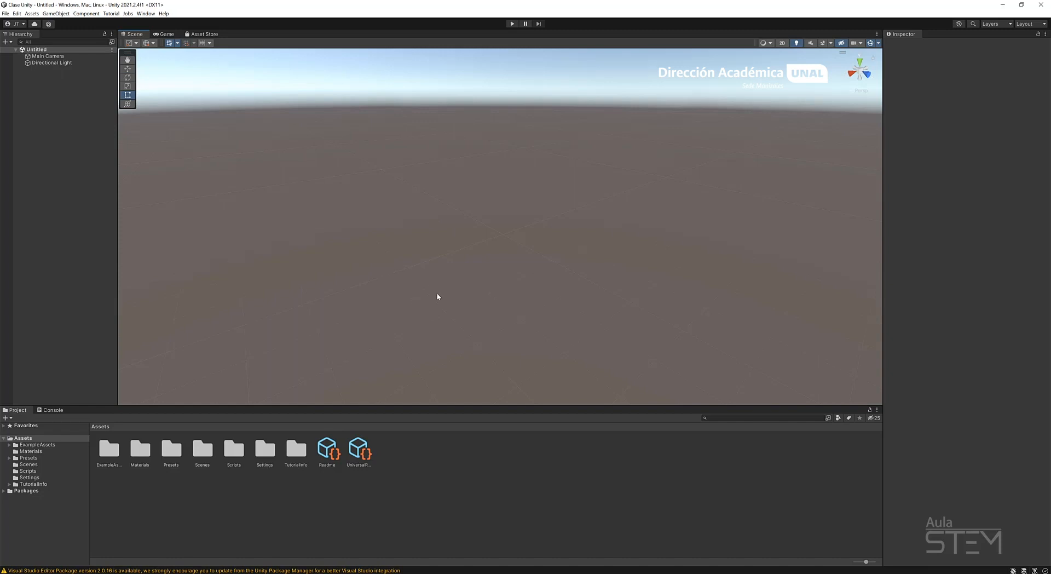
Examine the new scene's Main Camera and Directional Light, including their properties and the camera's game view.
{"action": "right_click_drag", "start_coordinate": [497, 233], "coordinate": [436, 194]}
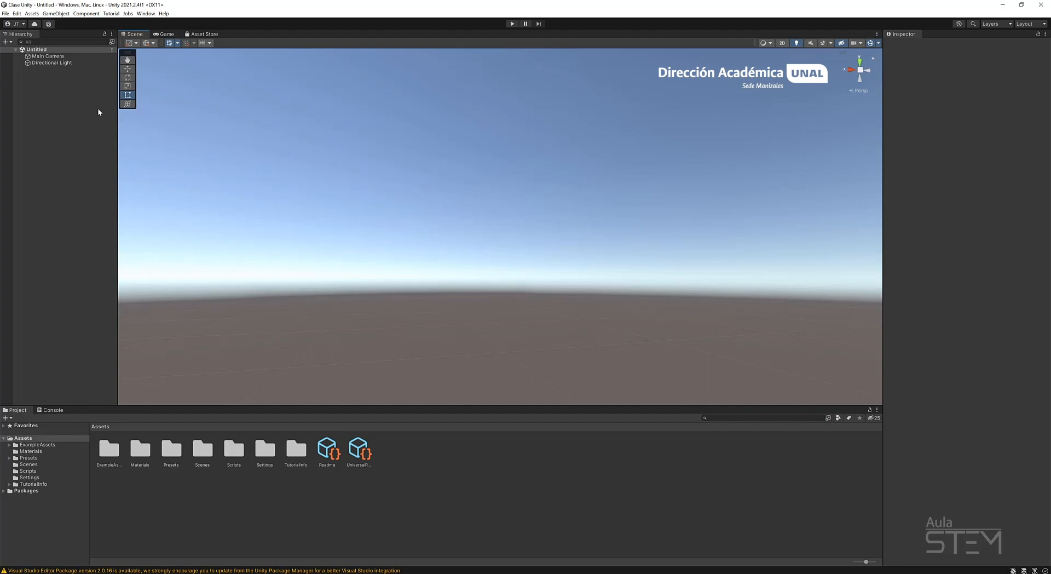
{"action": "left_click", "coordinate": [58, 57]}
{"action": "double_click", "coordinate": [59, 58]}
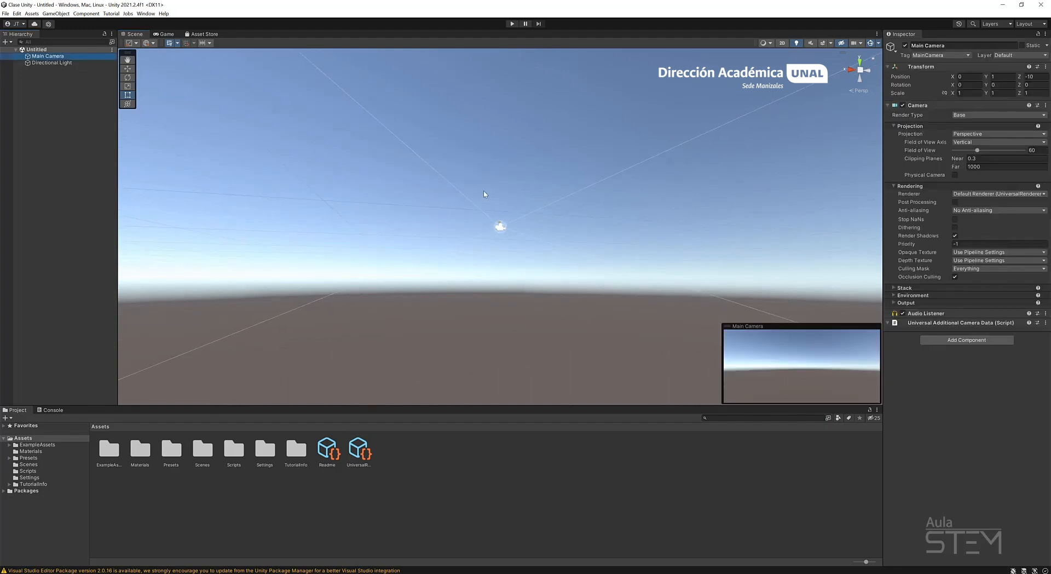
{"action": "right_click_drag", "start_coordinate": [384, 71], "coordinate": [432, 148]}
{"action": "middle_click_drag", "start_coordinate": [432, 148], "coordinate": [482, 261]}
{"action": "scroll", "coordinate": [487, 261], "scroll_direction": "up", "scroll_amount": 8}
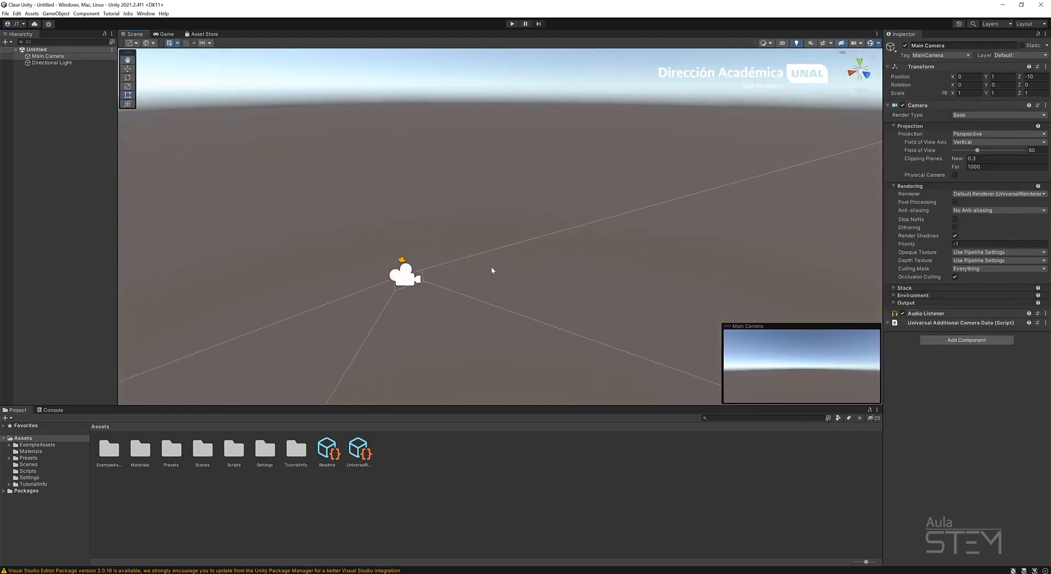
{"action": "left_click", "coordinate": [166, 34]}
{"action": "left_click", "coordinate": [136, 33]}
{"action": "left_click", "coordinate": [61, 64]}
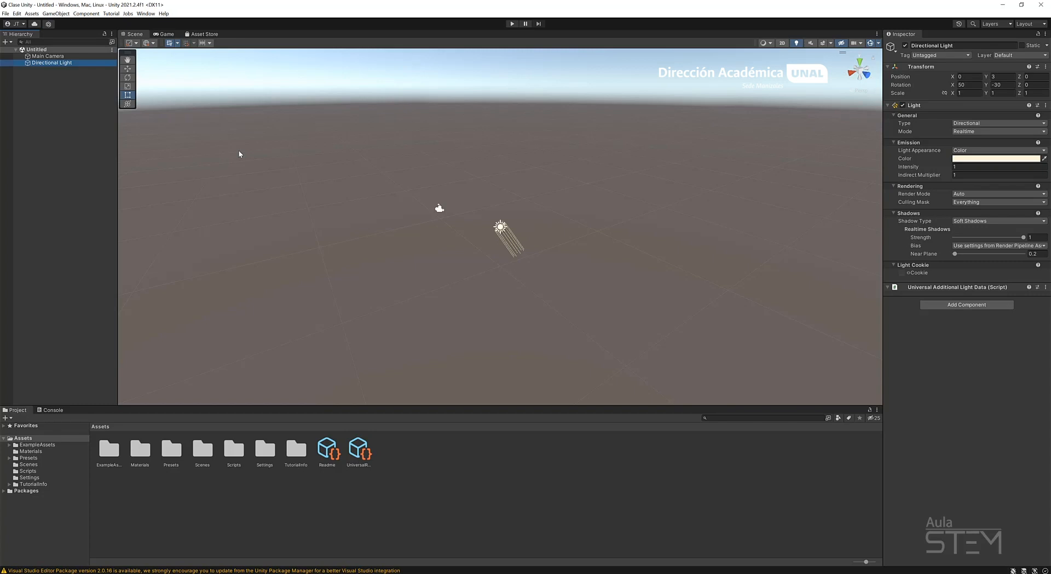
{"action": "left_click", "coordinate": [53, 160]}
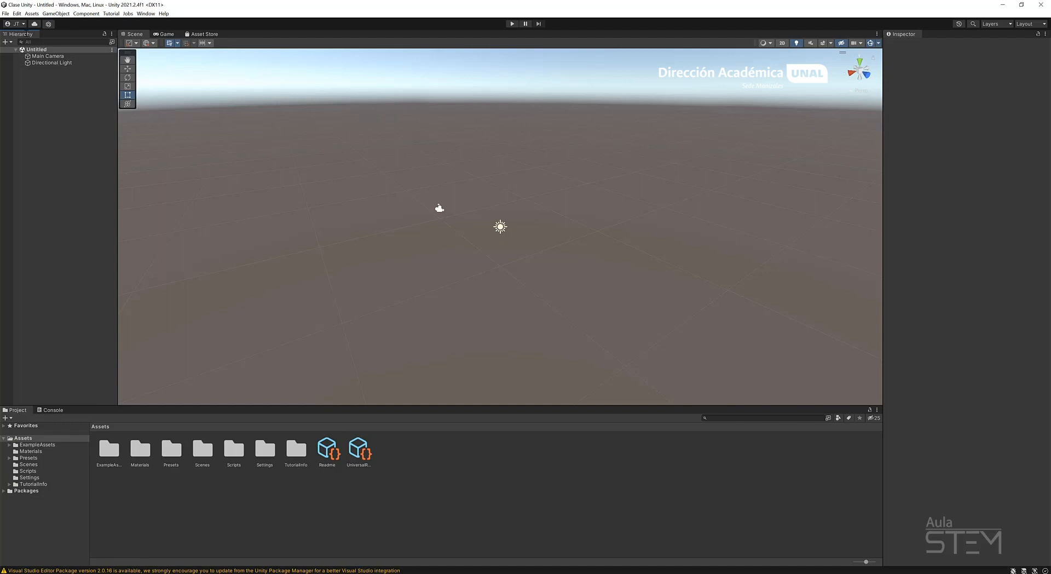
Add a 3D cube to the scene and activate the Move tool.
{"action": "left_click", "coordinate": [8, 43]}
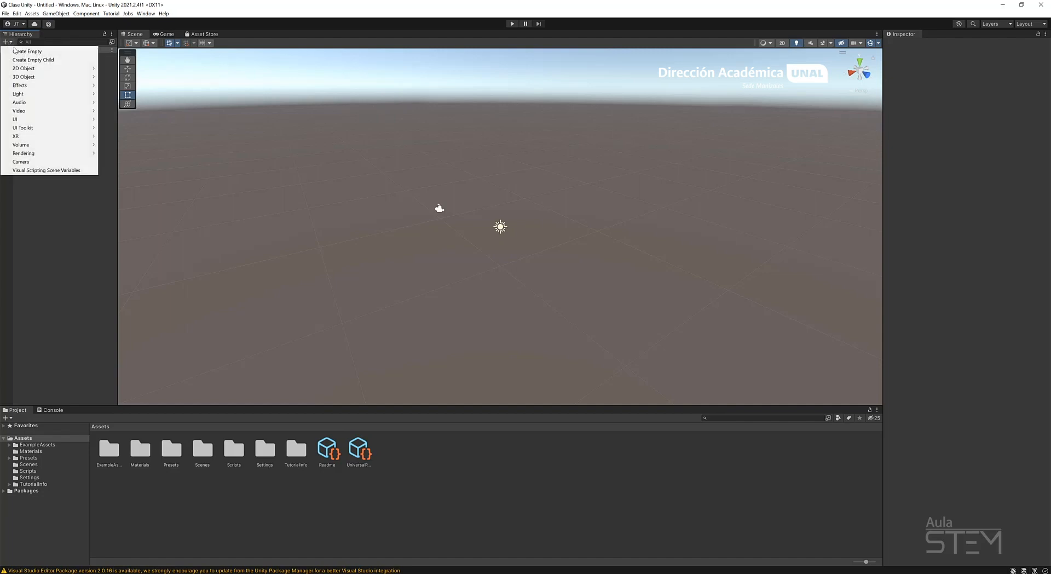
{"action": "mouse_move", "coordinate": [45, 75]}
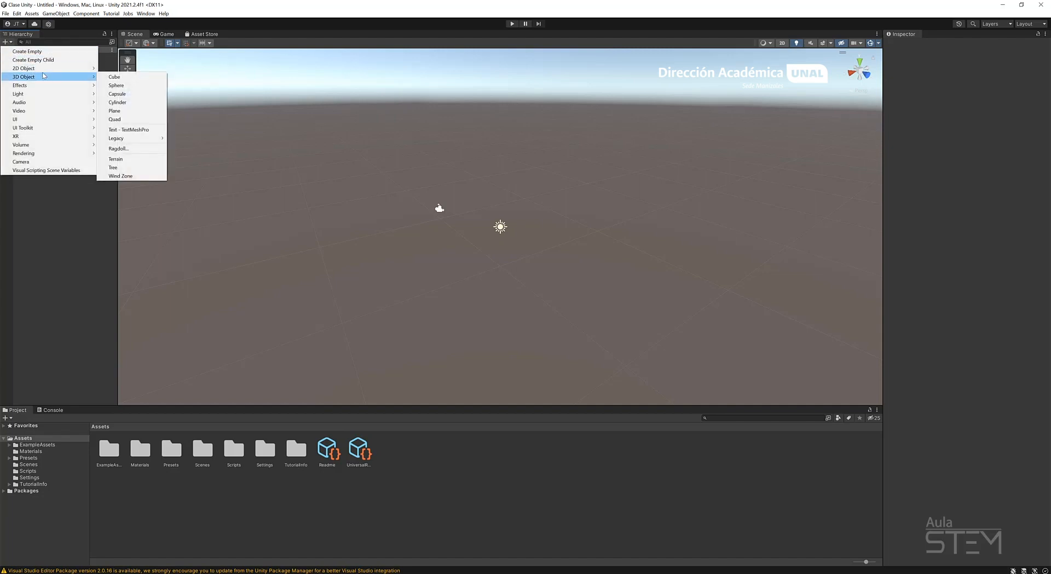
{"action": "left_click", "coordinate": [125, 77]}
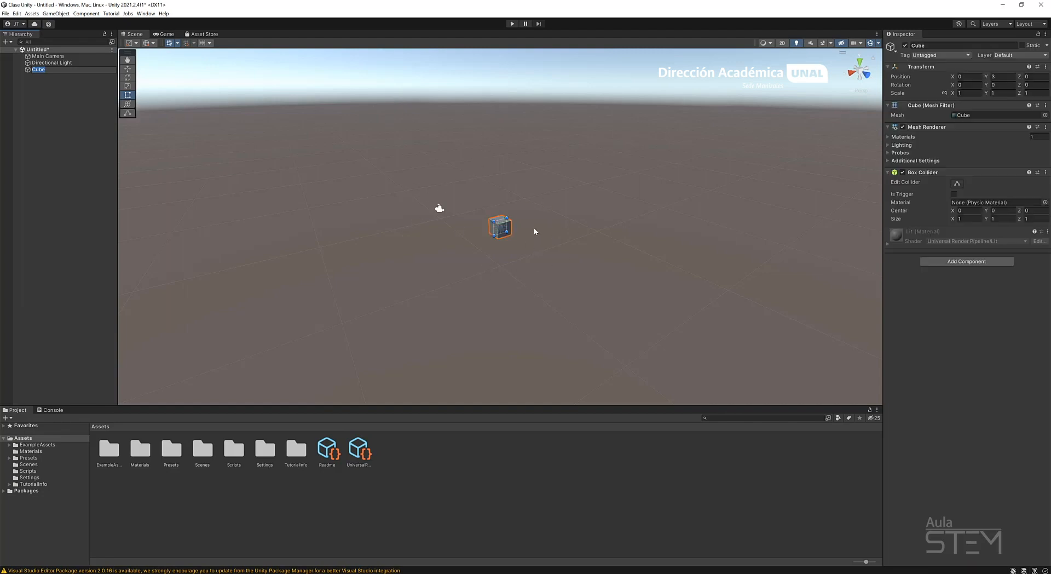
{"action": "left_click", "coordinate": [130, 70]}
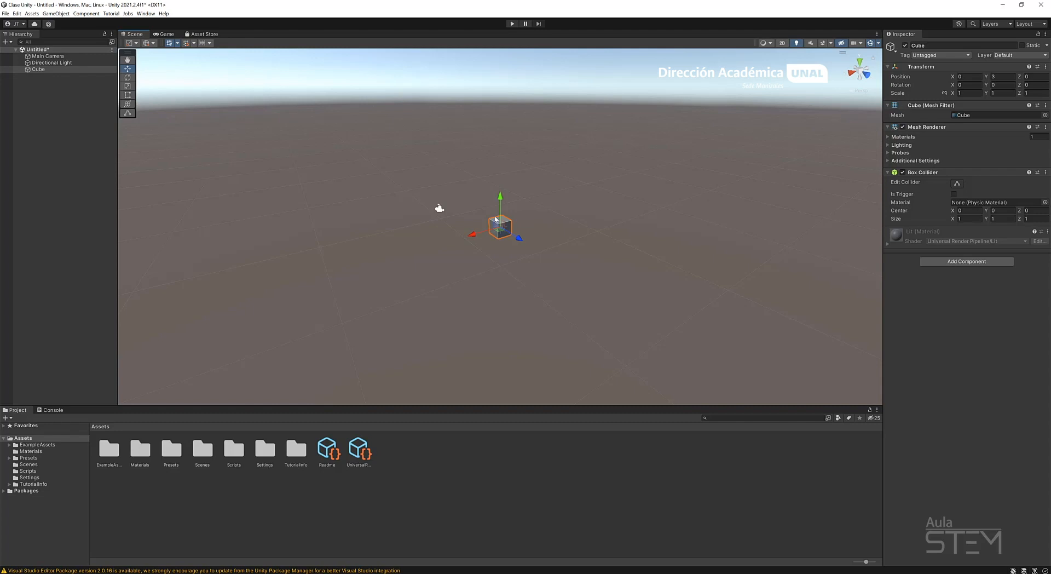
Save the scene as "Muestra 3D" in the project's Scenes folder.
{"action": "key", "text": "ctrl+s"}
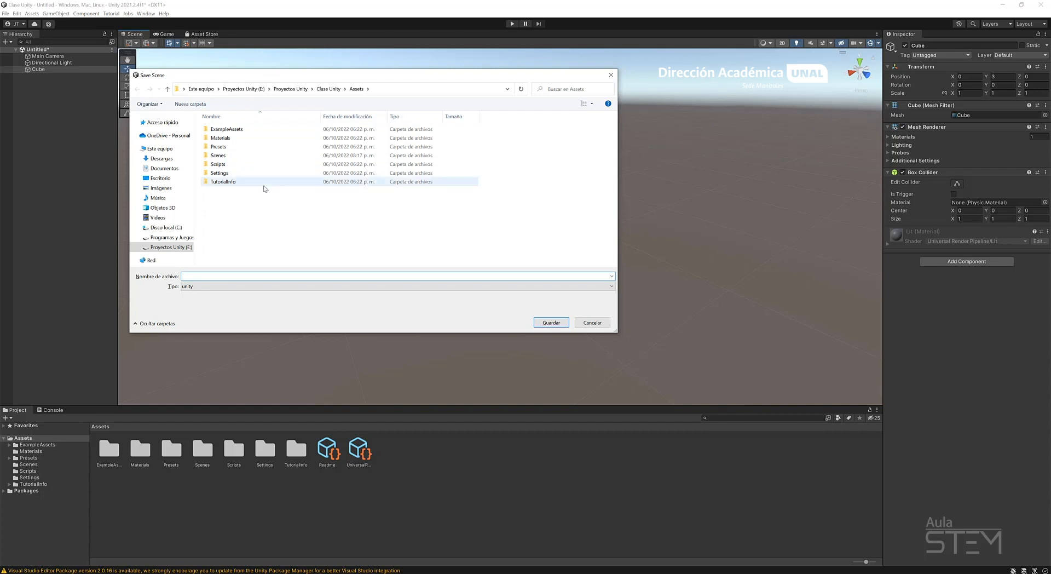
{"action": "double_click", "coordinate": [219, 155]}
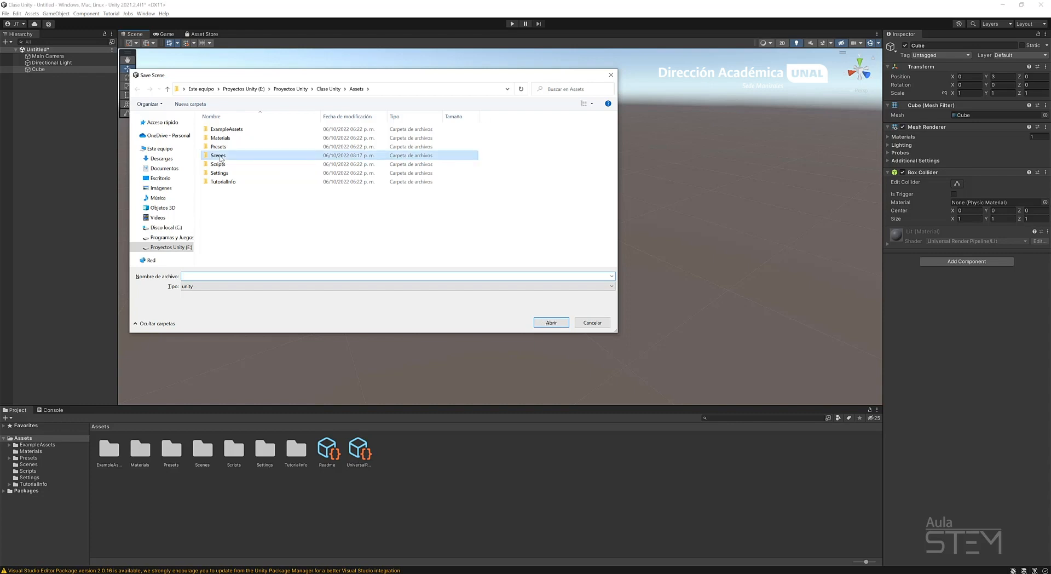
{"action": "left_click", "coordinate": [212, 275]}
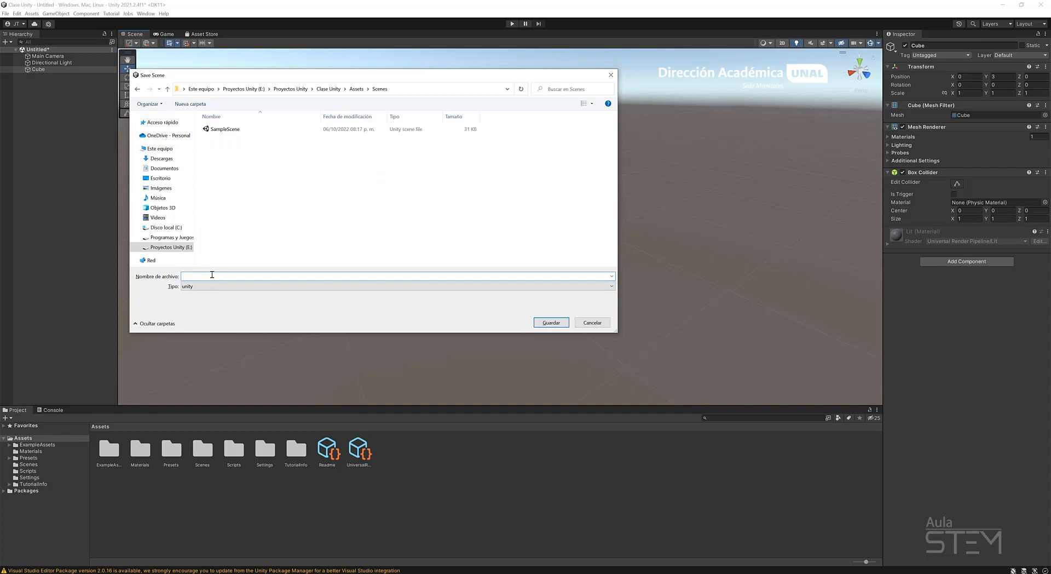
{"action": "type", "text": "Muestra 3D"}
{"action": "left_click", "coordinate": [551, 322]}
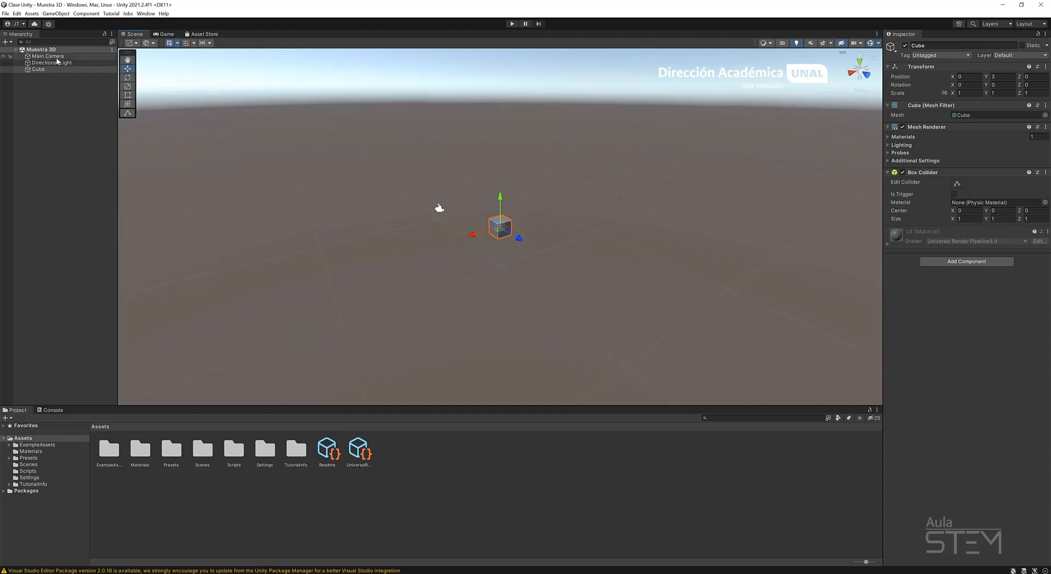
Open SampleScene from the project's Scenes folder and switch back to the Muestra 3D scene.
{"action": "left_click", "coordinate": [29, 464]}
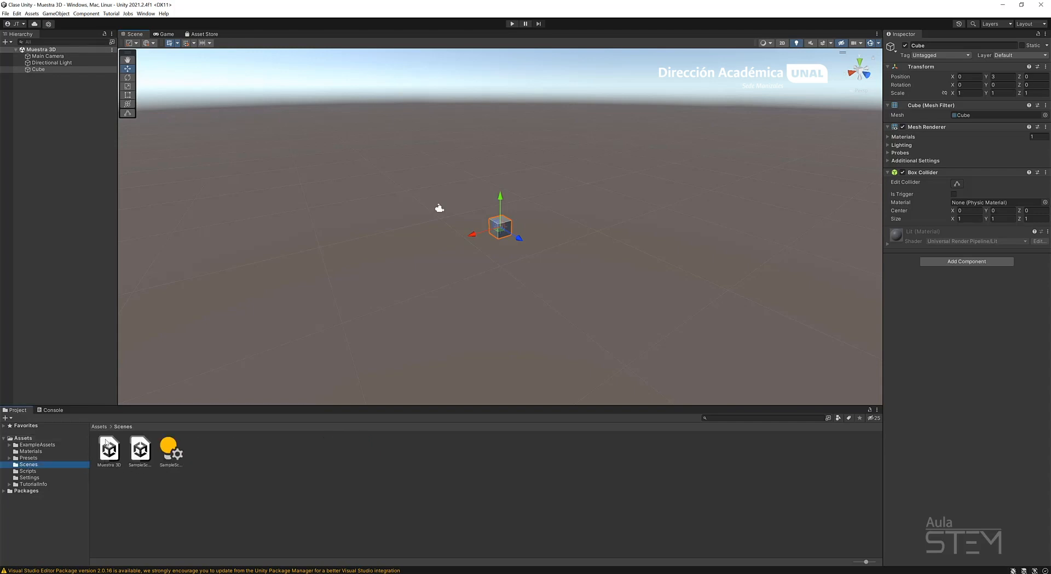
{"action": "double_click", "coordinate": [141, 451]}
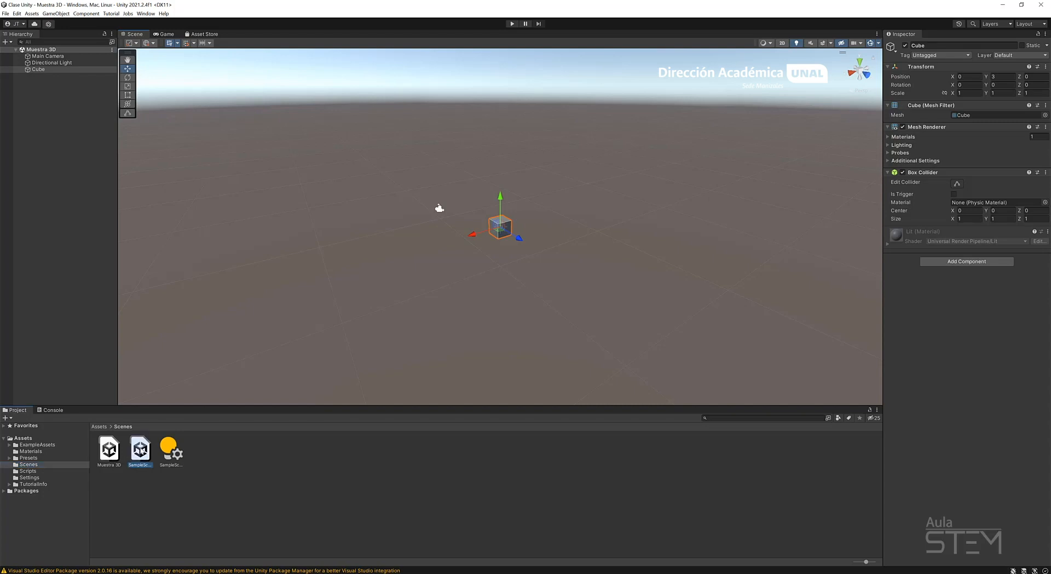
{"action": "double_click", "coordinate": [117, 451]}
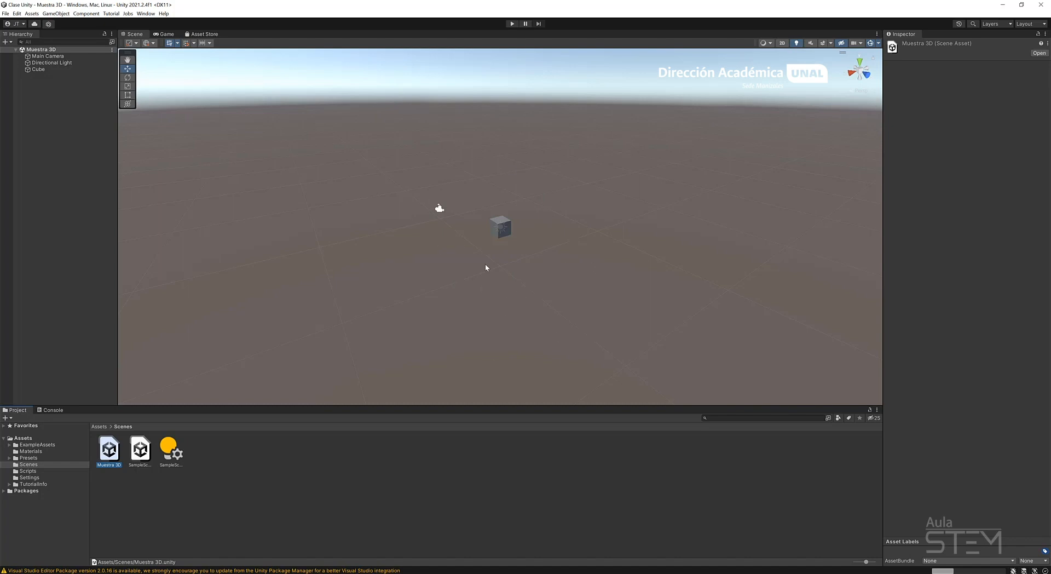
Frame the cube in the scene view from its hierarchy entry, back away from it and clear the selection.
{"action": "double_click", "coordinate": [39, 72]}
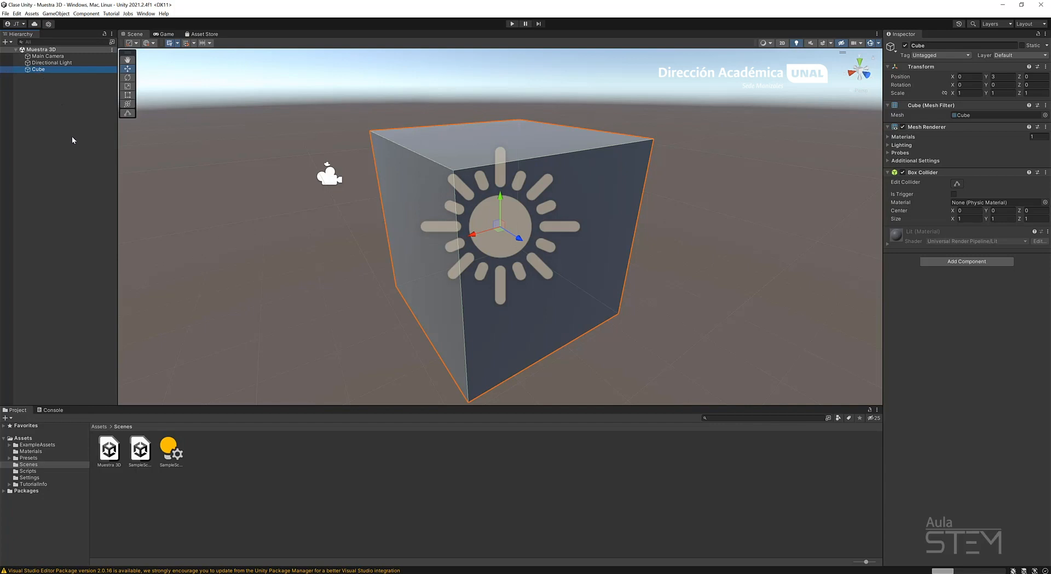
{"action": "scroll", "coordinate": [333, 202], "scroll_direction": "down", "scroll_amount": 10}
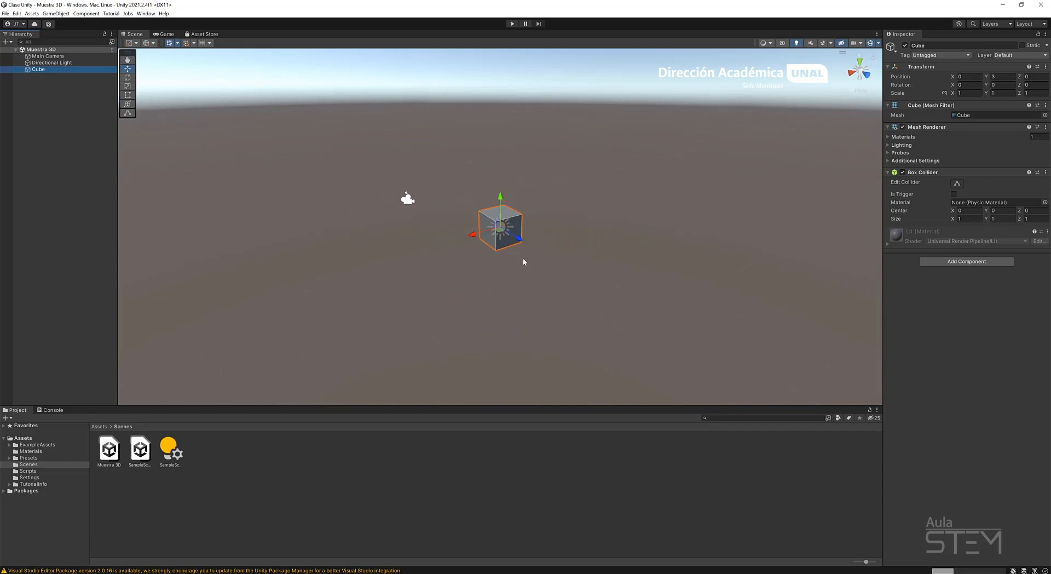
{"action": "scroll", "coordinate": [523, 261], "scroll_direction": "down", "scroll_amount": 3}
{"action": "left_click", "coordinate": [588, 212]}
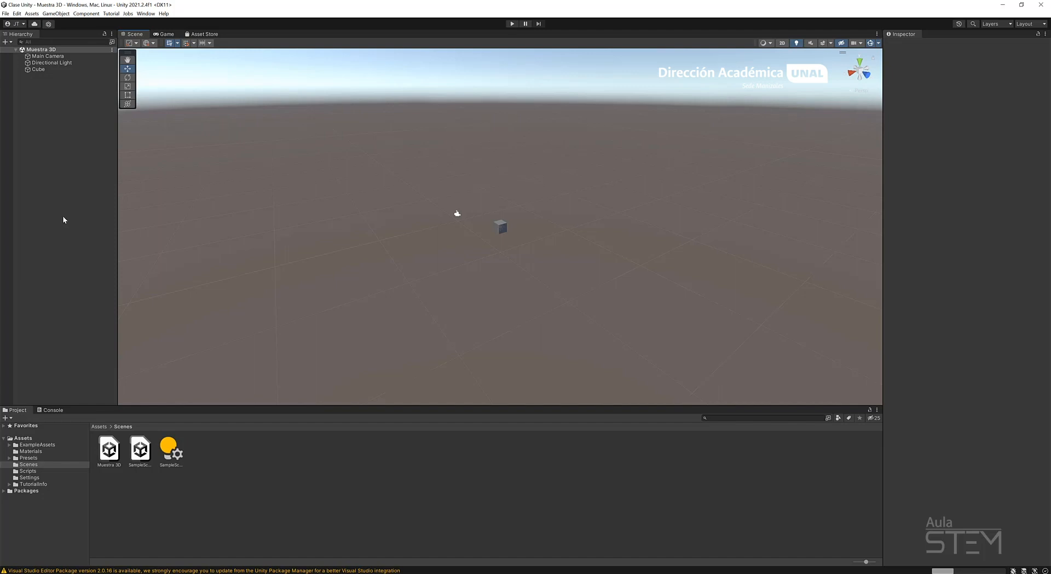
Select the cube directly in the scene and frame the view on it before backing out.
{"action": "left_click", "coordinate": [500, 225]}
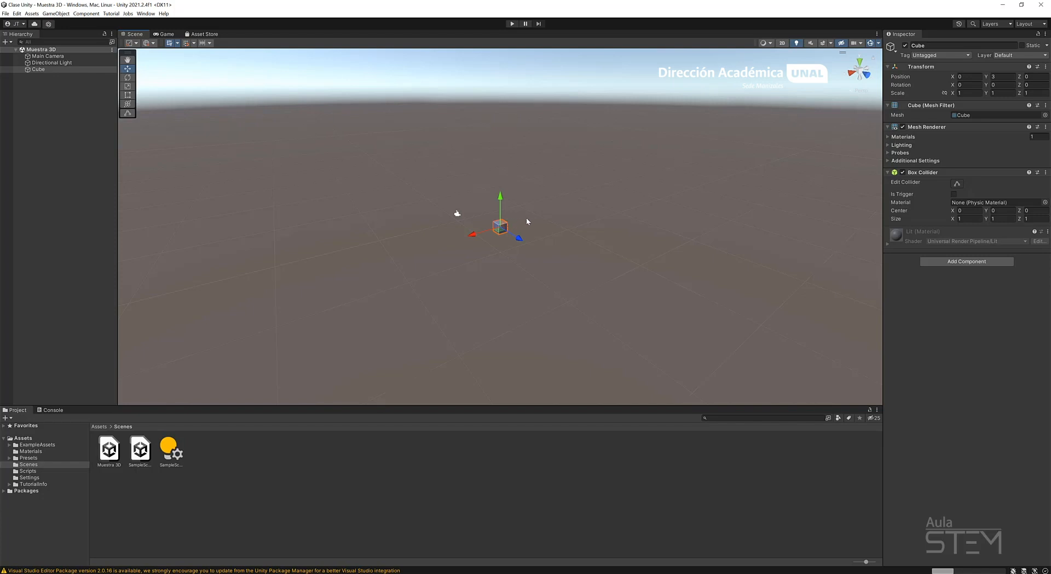
{"action": "key", "text": "f"}
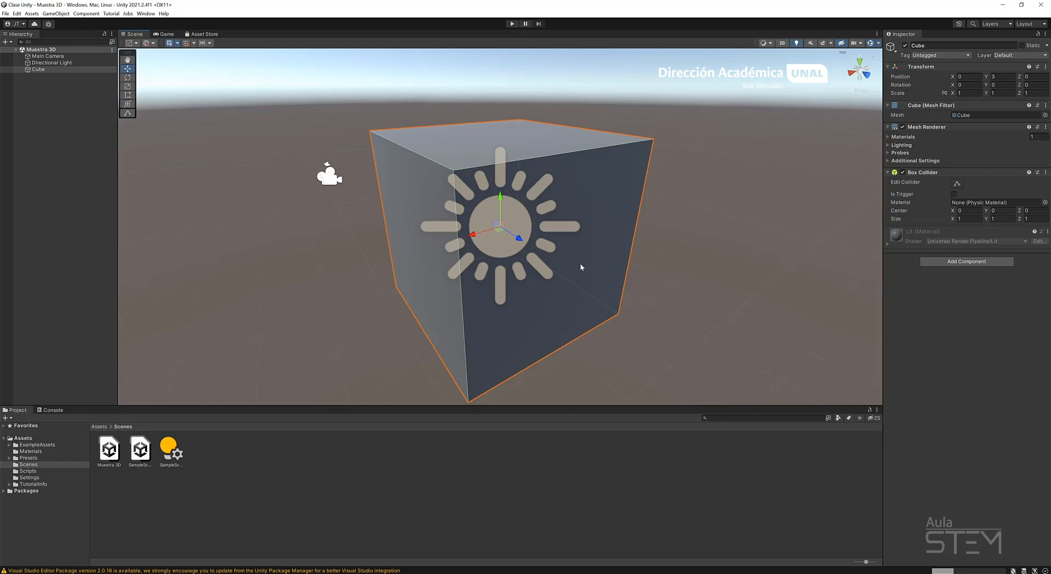
{"action": "scroll", "coordinate": [570, 232], "scroll_direction": "down", "scroll_amount": 5}
{"action": "scroll", "coordinate": [510, 271], "scroll_direction": "down", "scroll_amount": 2}
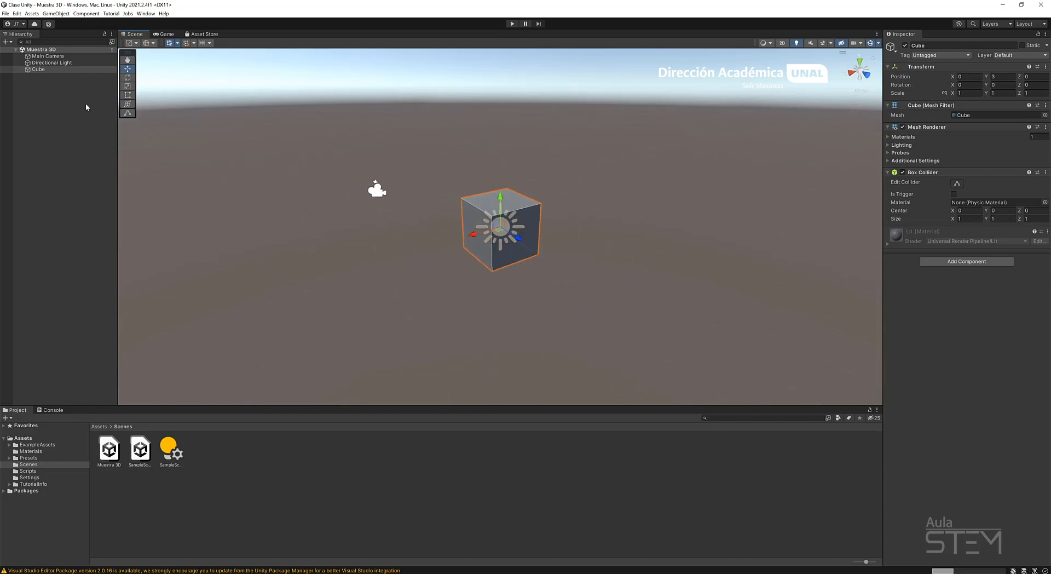
Repeat framing the cube from its hierarchy entry, back out again and deselect it.
{"action": "double_click", "coordinate": [38, 69]}
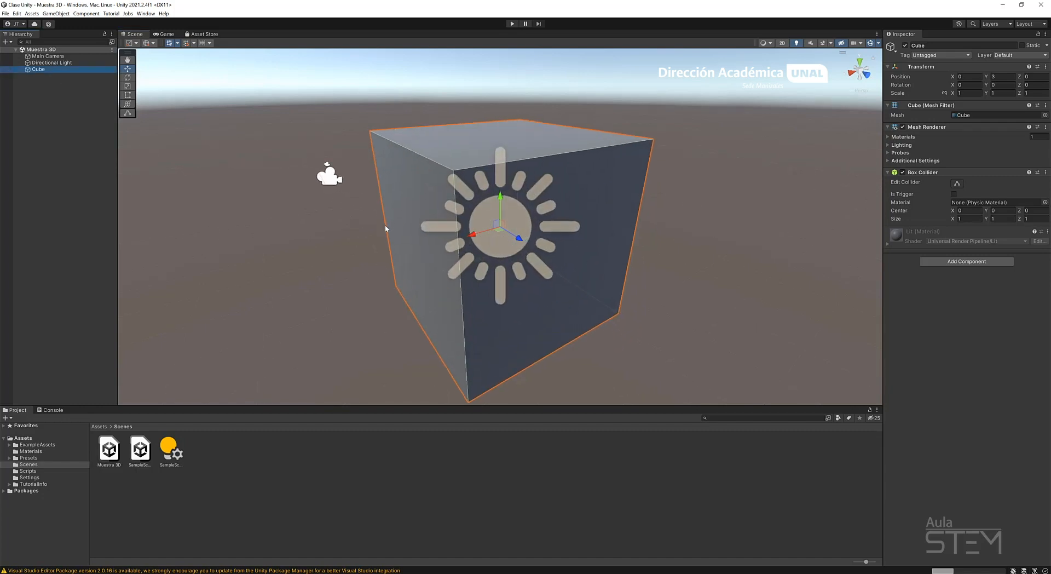
{"action": "scroll", "coordinate": [497, 250], "scroll_direction": "down", "scroll_amount": 5}
{"action": "scroll", "coordinate": [497, 250], "scroll_direction": "down", "scroll_amount": 2}
{"action": "left_click", "coordinate": [566, 224]}
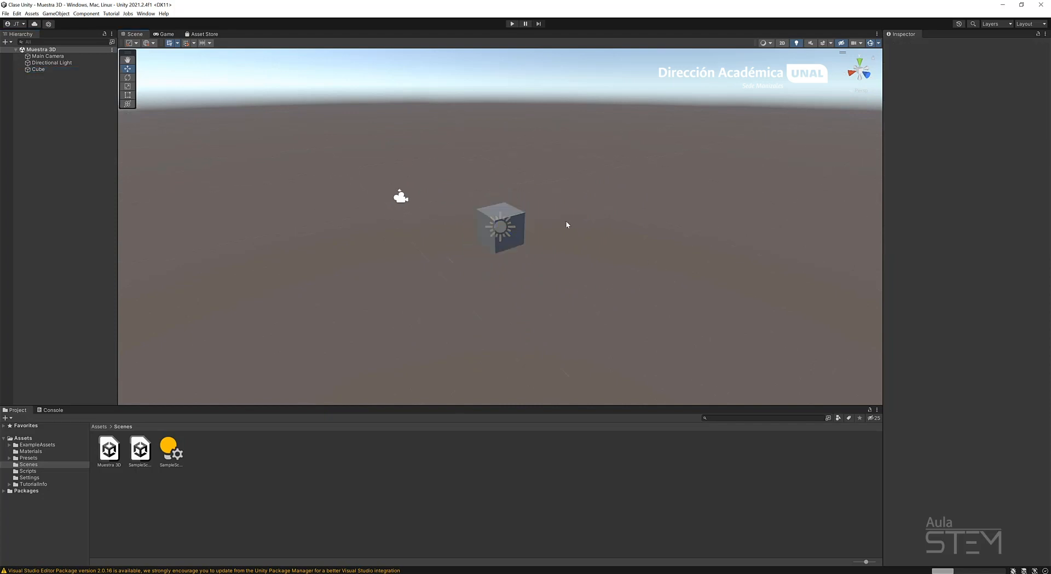
Reselect the cube in the scene and view it both up close and from a distance.
{"action": "left_click", "coordinate": [509, 211]}
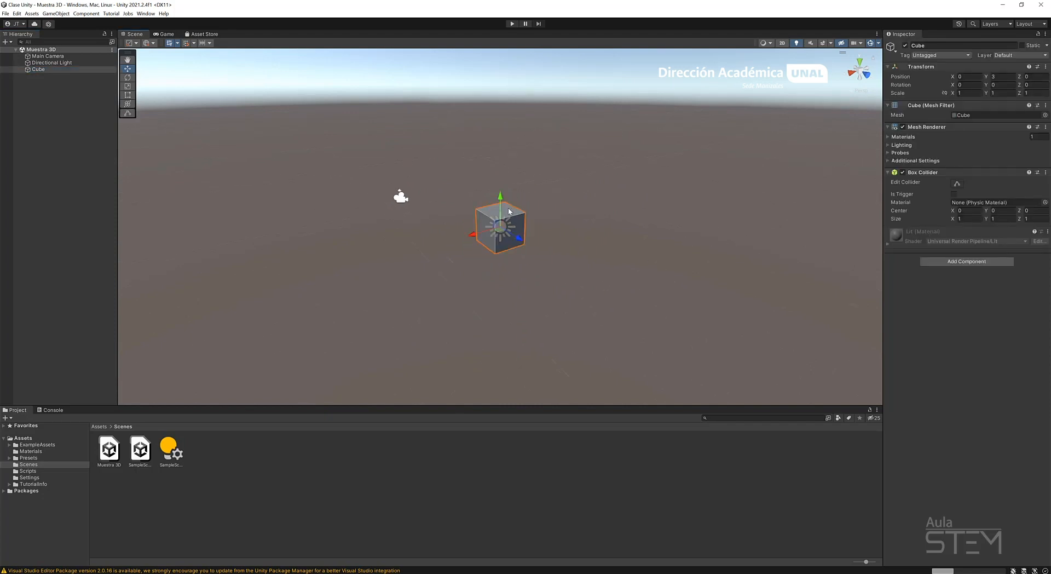
{"action": "scroll", "coordinate": [509, 210], "scroll_direction": "up", "scroll_amount": 5}
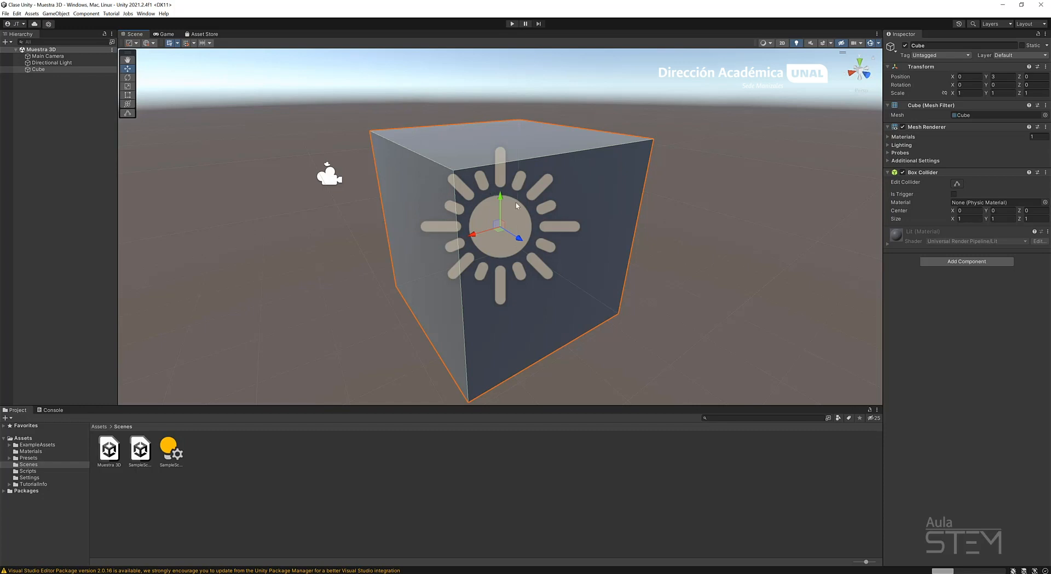
{"action": "scroll", "coordinate": [516, 205], "scroll_direction": "down", "scroll_amount": 5}
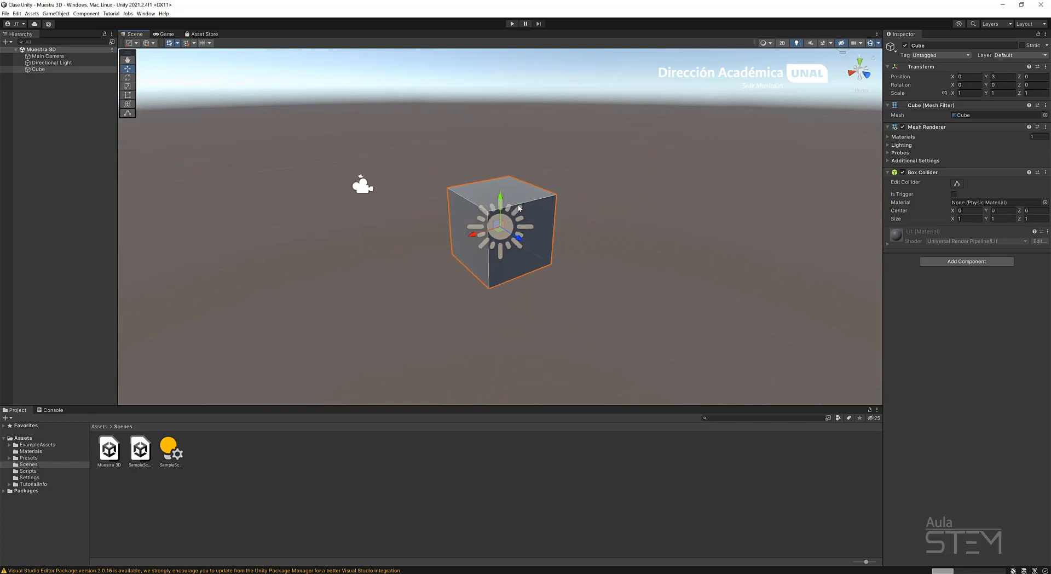
{"action": "scroll", "coordinate": [518, 207], "scroll_direction": "down", "scroll_amount": 5}
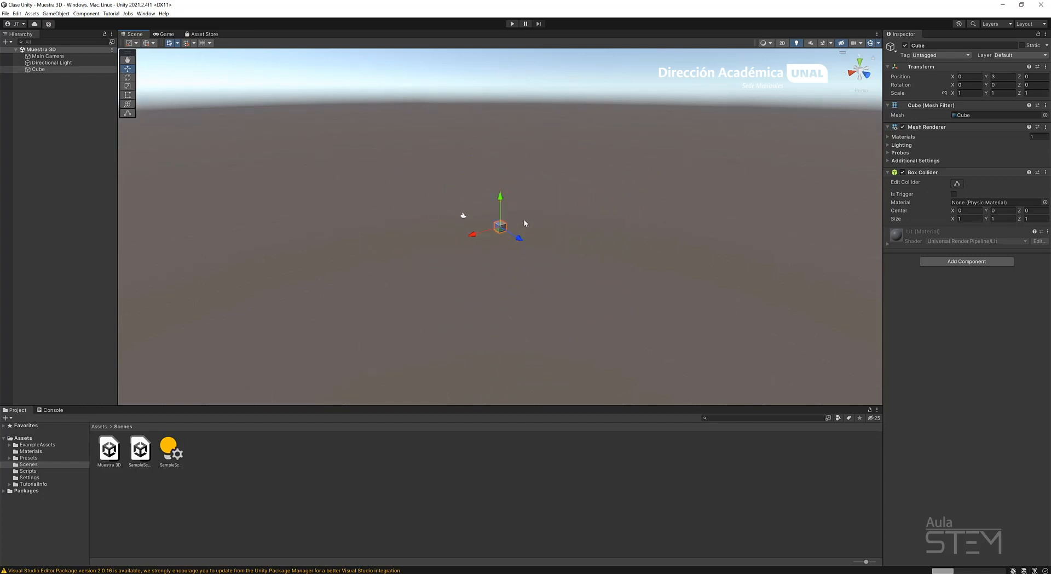
{"action": "scroll", "coordinate": [523, 218], "scroll_direction": "up", "scroll_amount": 5}
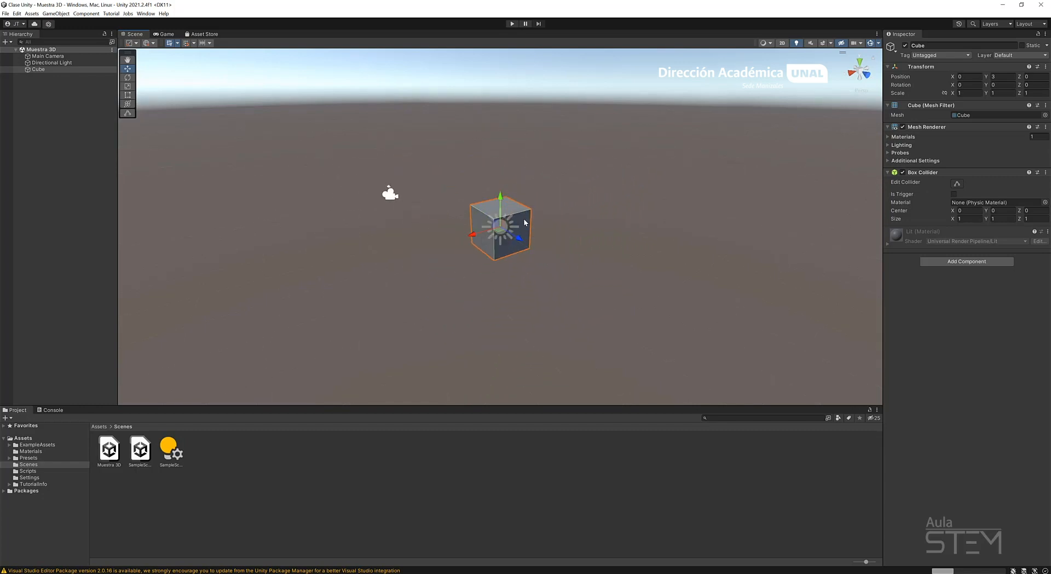
Zoom the scene view repeatedly in and out on the cube, from a distant view to inside its volume.
{"action": "scroll", "coordinate": [523, 218], "scroll_direction": "up", "scroll_amount": 6}
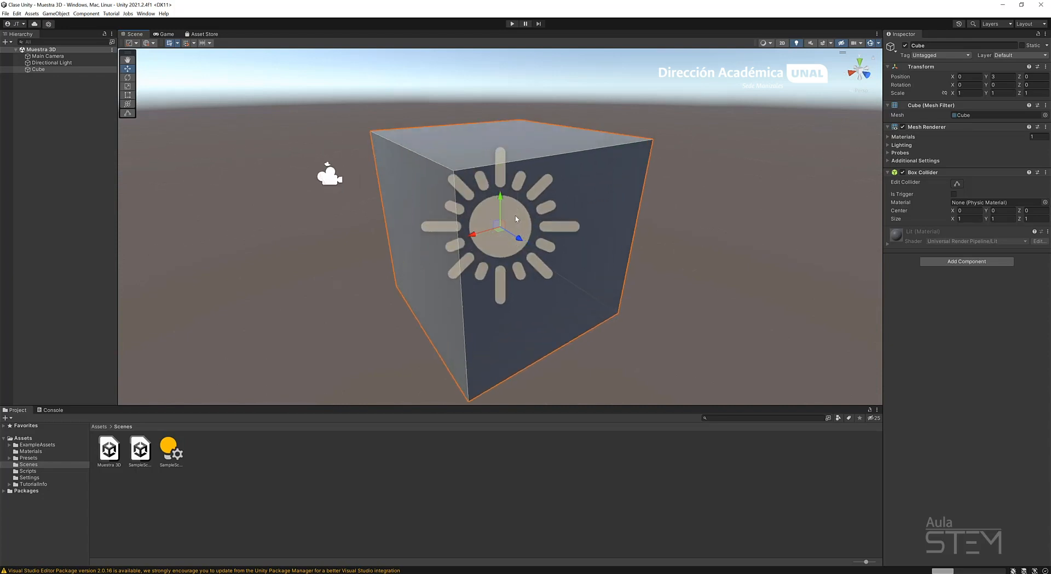
{"action": "scroll", "coordinate": [516, 219], "scroll_direction": "down", "scroll_amount": 5}
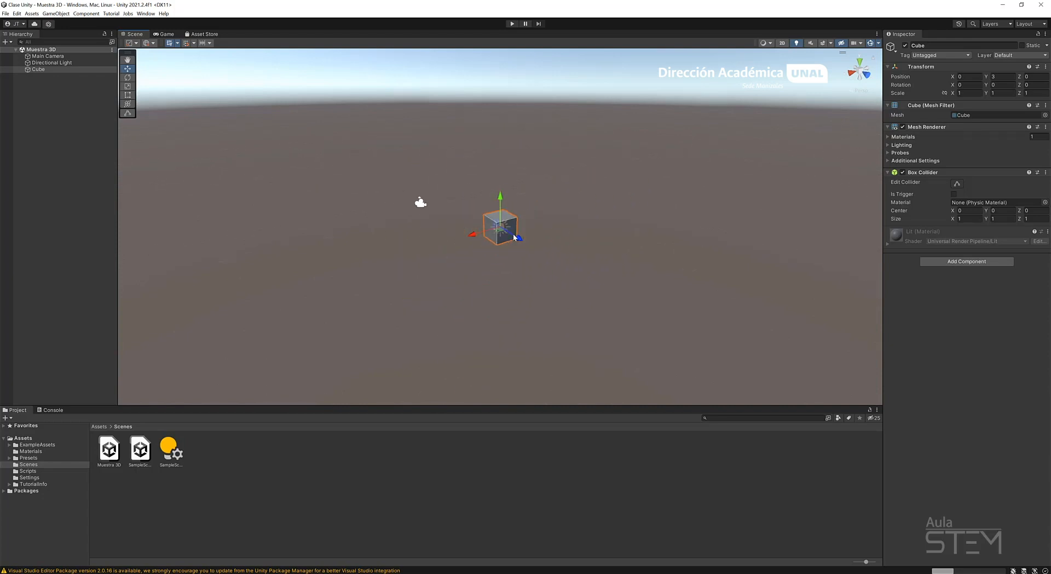
{"action": "scroll", "coordinate": [514, 236], "scroll_direction": "up", "scroll_amount": 4}
{"action": "scroll", "coordinate": [509, 232], "scroll_direction": "down", "scroll_amount": 4}
{"action": "scroll", "coordinate": [509, 241], "scroll_direction": "down", "scroll_amount": 2}
{"action": "scroll", "coordinate": [512, 244], "scroll_direction": "up", "scroll_amount": 5}
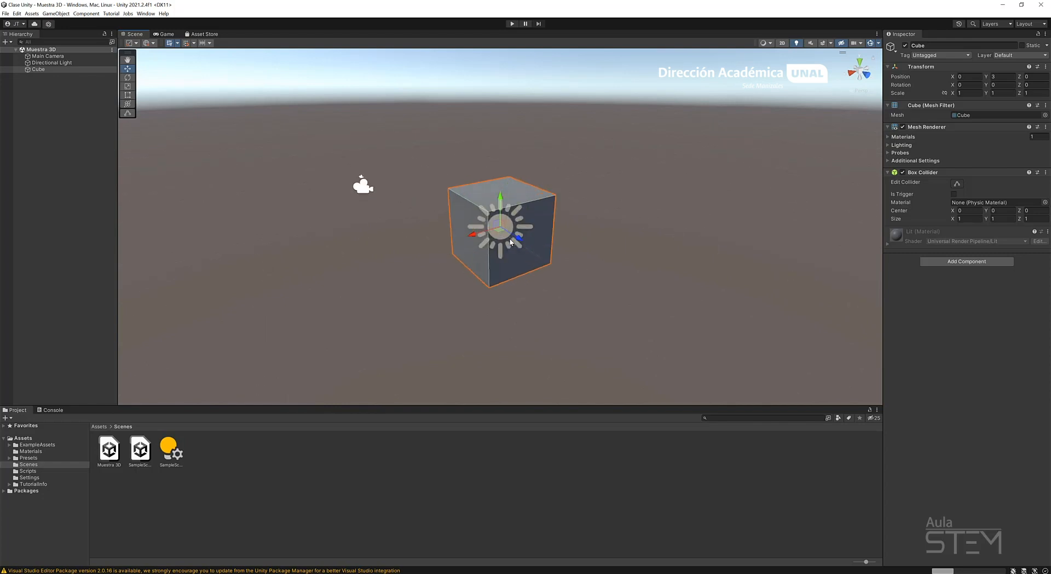
{"action": "scroll", "coordinate": [510, 240], "scroll_direction": "up", "scroll_amount": 8}
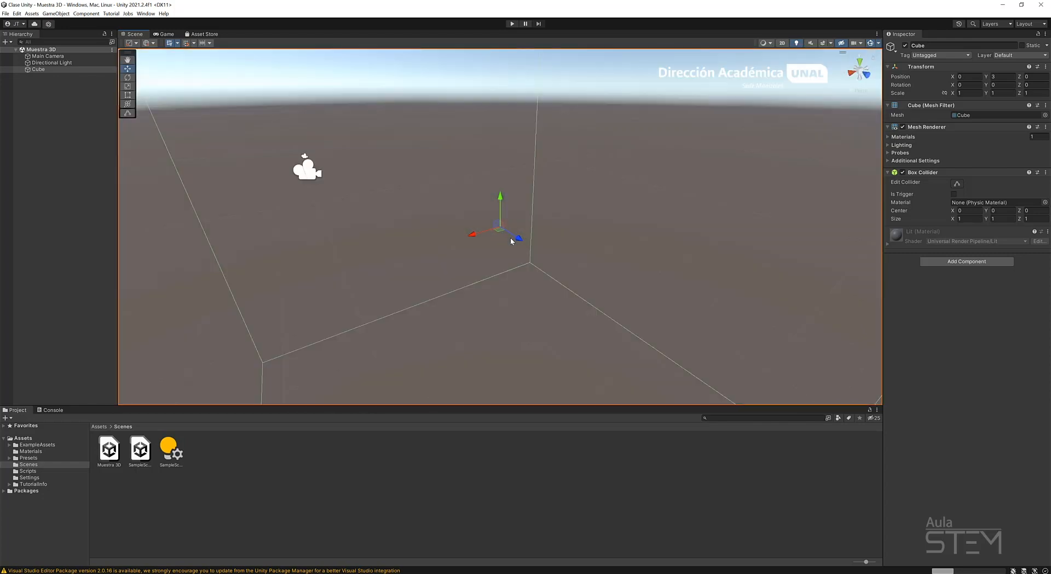
{"action": "scroll", "coordinate": [510, 238], "scroll_direction": "up", "scroll_amount": 2}
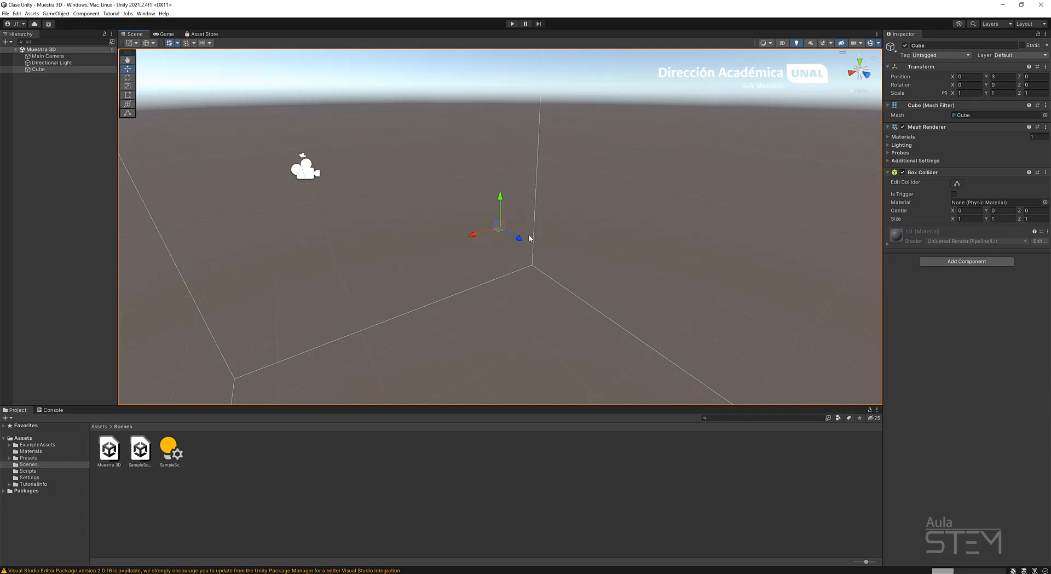
{"action": "scroll", "coordinate": [496, 245], "scroll_direction": "down", "scroll_amount": 1}
{"action": "scroll", "coordinate": [497, 246], "scroll_direction": "down", "scroll_amount": 6}
{"action": "scroll", "coordinate": [497, 258], "scroll_direction": "up", "scroll_amount": 5}
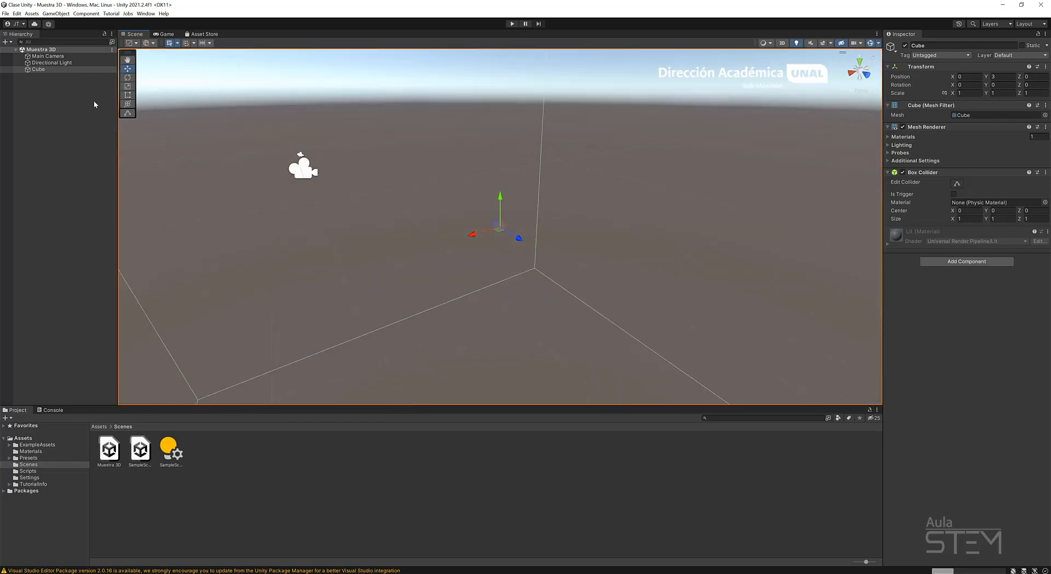
{"action": "scroll", "coordinate": [476, 197], "scroll_direction": "down", "scroll_amount": 3}
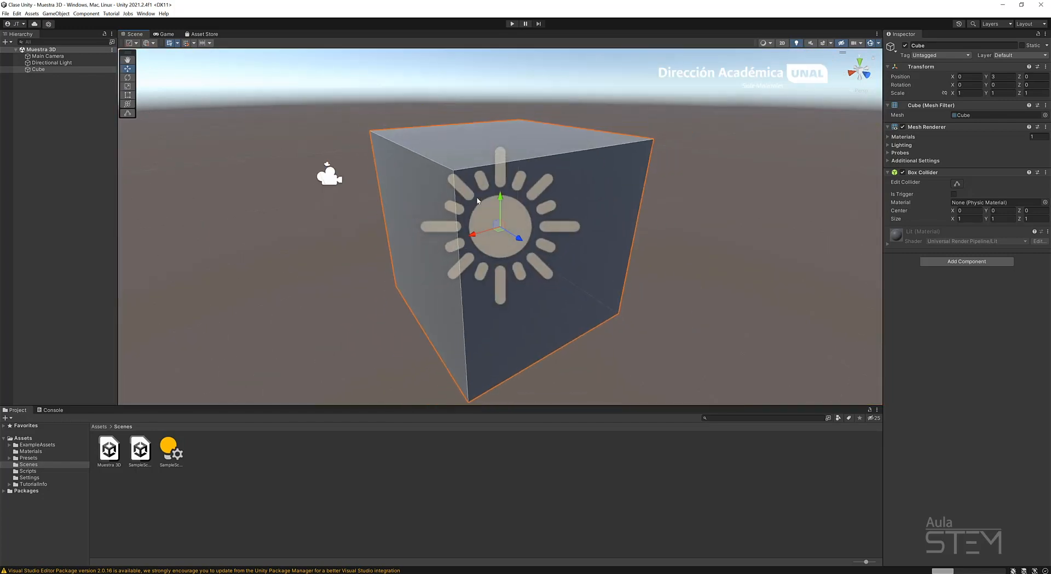
Orbit the scene view around the selected cube to examine it from several sides and heights.
{"action": "left_click", "coordinate": [41, 70]}
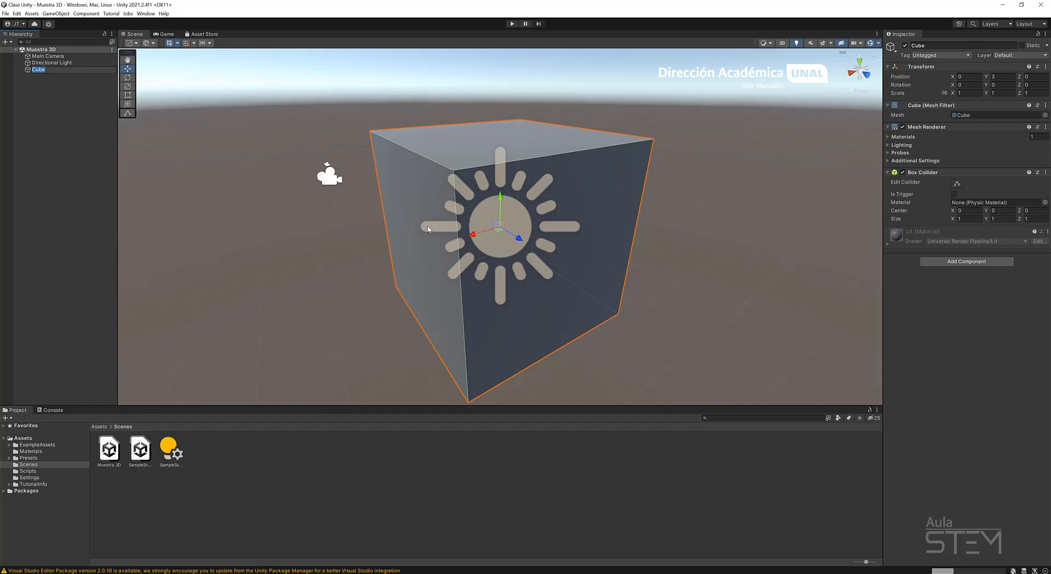
{"action": "scroll", "coordinate": [428, 229], "scroll_direction": "down", "scroll_amount": 5}
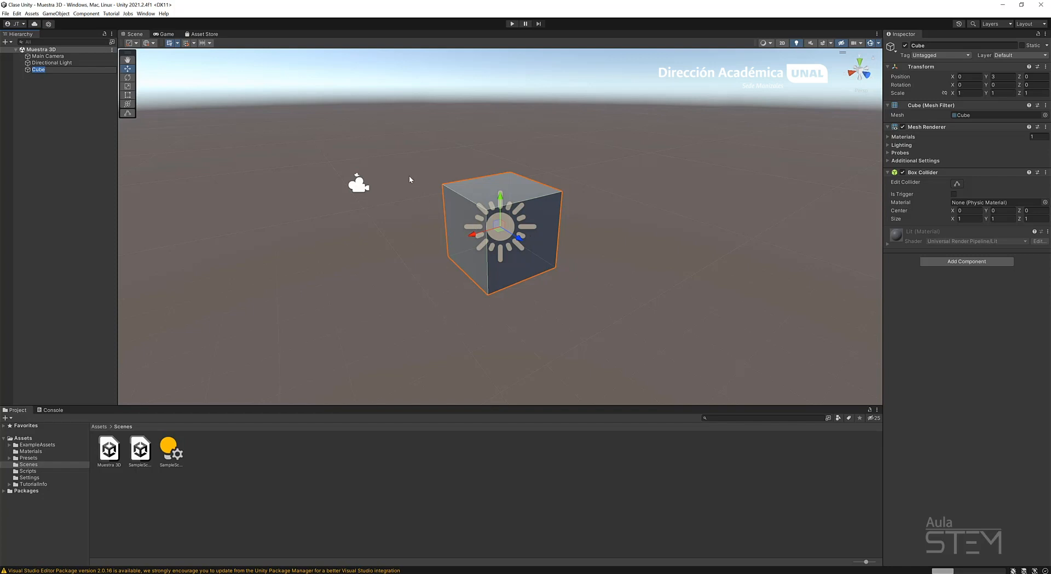
{"action": "key", "text": "alt"}
{"action": "left_click_drag", "start_coordinate": [362, 214], "coordinate": [821, 261], "text": "alt"}
{"action": "left_click_drag", "start_coordinate": [494, 267], "coordinate": [596, 251], "text": "alt"}
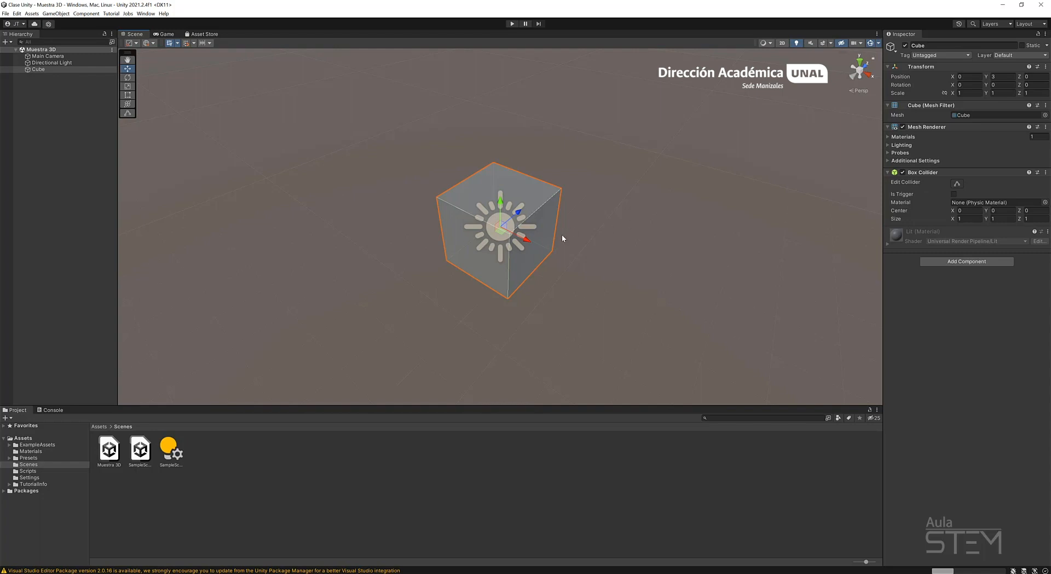
{"action": "scroll", "coordinate": [561, 234], "scroll_direction": "down", "scroll_amount": 5}
{"action": "left_click_drag", "start_coordinate": [655, 262], "coordinate": [547, 283], "text": "alt"}
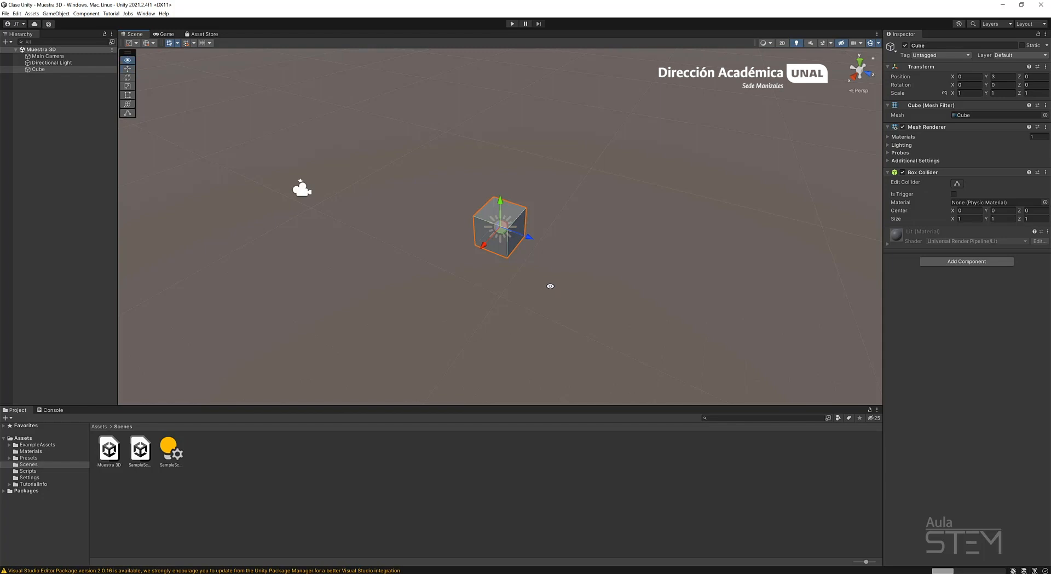
{"action": "left_click_drag", "start_coordinate": [548, 286], "coordinate": [534, 243], "text": "alt"}
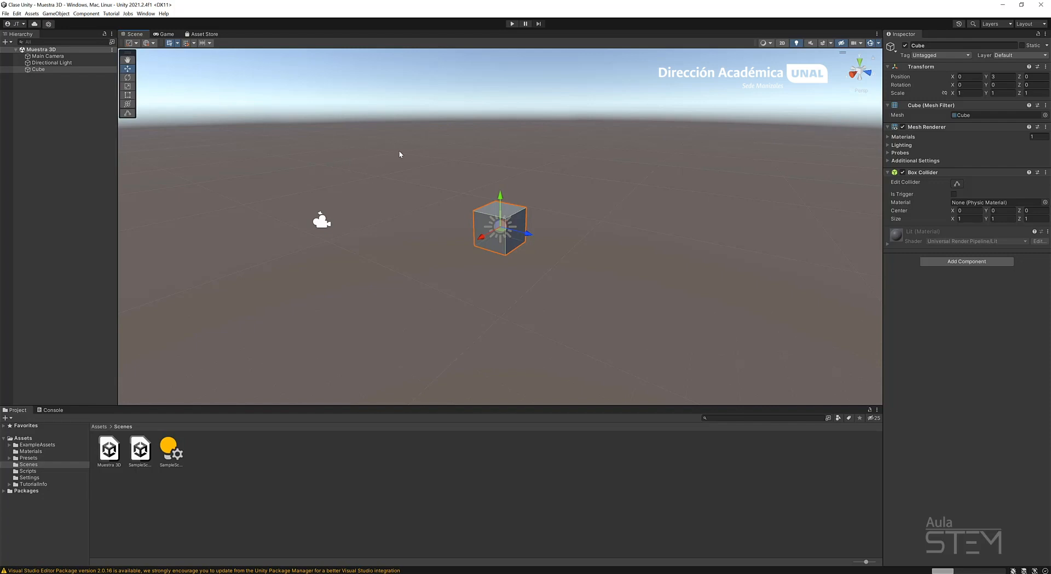
{"action": "left_click_drag", "start_coordinate": [361, 180], "coordinate": [649, 276], "text": "alt"}
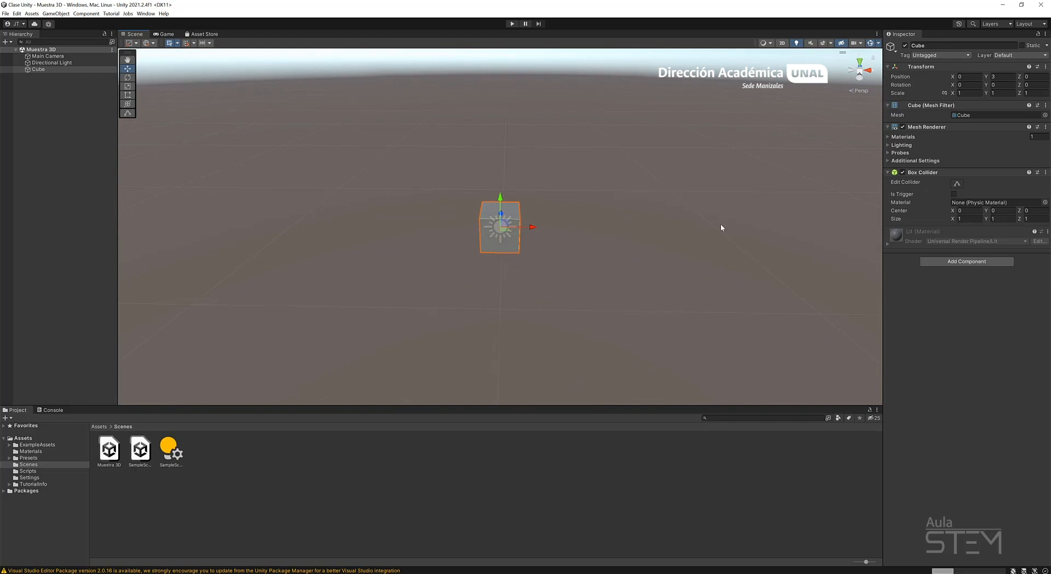
{"action": "left_click_drag", "start_coordinate": [463, 153], "coordinate": [461, 117], "text": "alt"}
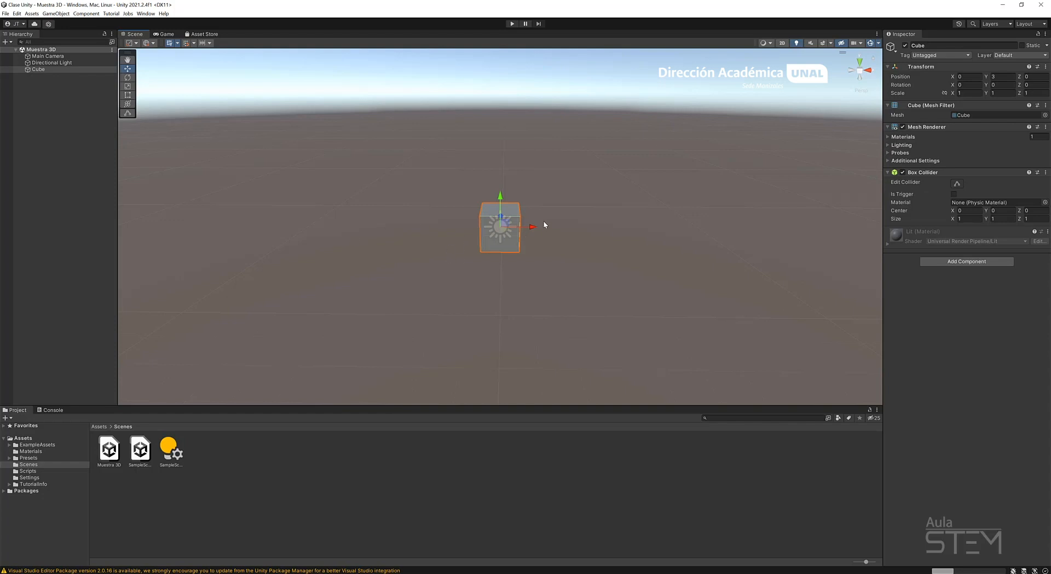
Pan the scene view sideways and vertically, shifting the cube around the view without changing the viewing angle.
{"action": "middle_click_drag", "start_coordinate": [554, 217], "coordinate": [554, 217]}
{"action": "middle_click_drag", "start_coordinate": [553, 217], "coordinate": [421, 222]}
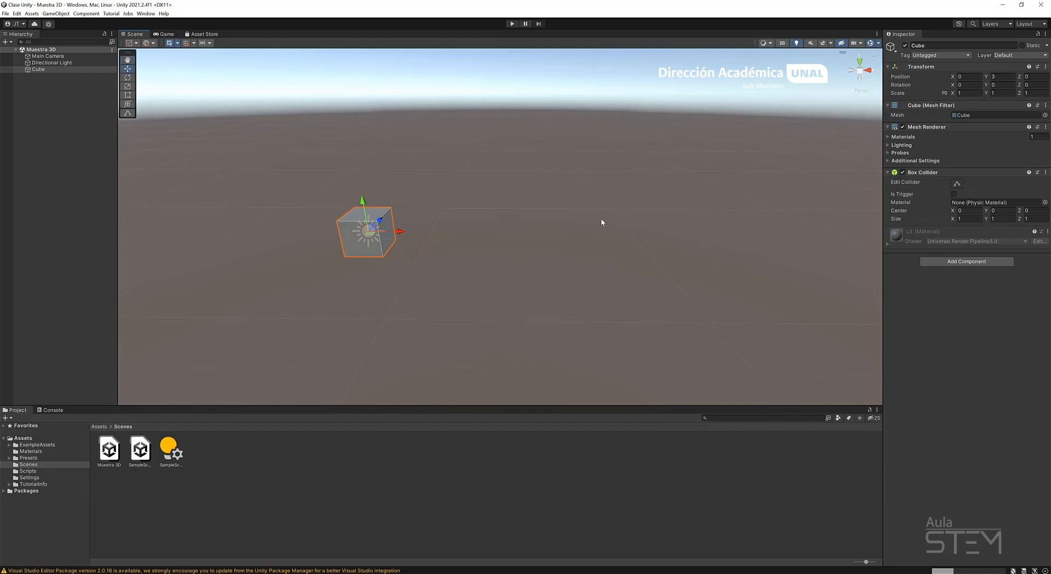
{"action": "mouse_move", "coordinate": [589, 220]}
{"action": "middle_mouse_down"}
{"action": "mouse_move", "coordinate": [498, 223]}
{"action": "mouse_move", "coordinate": [497, 236]}
{"action": "mouse_move", "coordinate": [482, 236]}
{"action": "middle_mouse_up"}
{"action": "mouse_move", "coordinate": [592, 237]}
{"action": "middle_mouse_down"}
{"action": "mouse_move", "coordinate": [494, 251]}
{"action": "mouse_move", "coordinate": [698, 257]}
{"action": "middle_mouse_up"}
{"action": "mouse_move", "coordinate": [428, 268]}
{"action": "middle_mouse_down"}
{"action": "mouse_move", "coordinate": [423, 262]}
{"action": "mouse_move", "coordinate": [584, 265]}
{"action": "mouse_move", "coordinate": [443, 265]}
{"action": "mouse_move", "coordinate": [474, 127]}
{"action": "mouse_move", "coordinate": [492, 189]}
{"action": "middle_mouse_up"}
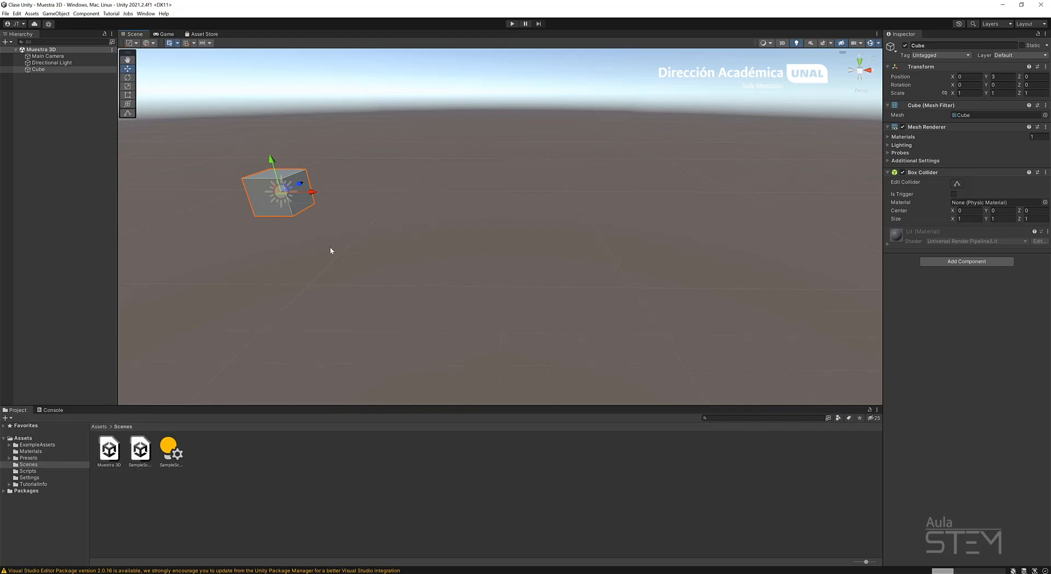
{"action": "middle_click_drag", "start_coordinate": [313, 254], "coordinate": [442, 301]}
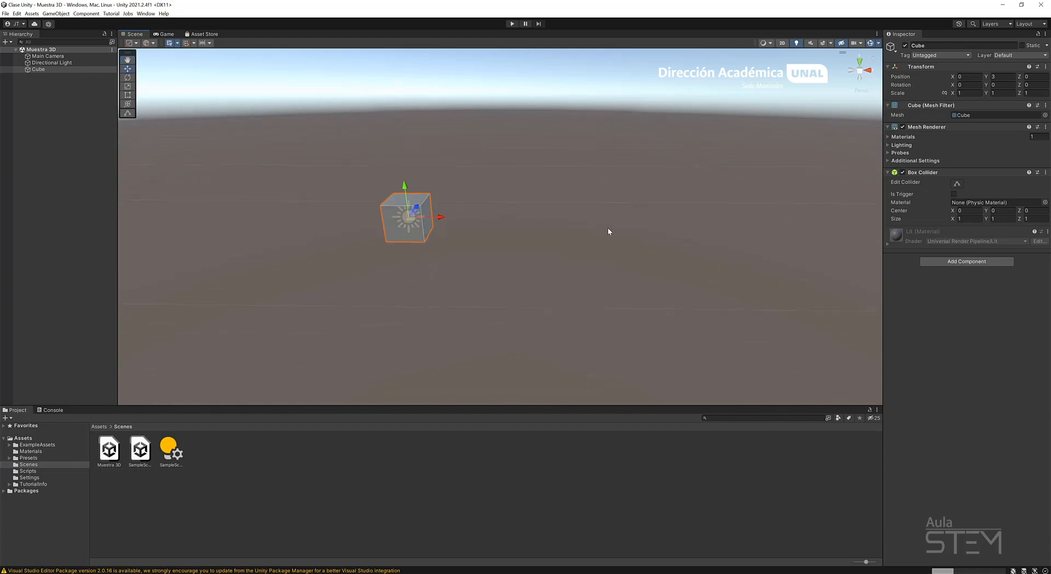
{"action": "middle_click_drag", "start_coordinate": [608, 231], "coordinate": [567, 236]}
{"action": "middle_click_drag", "start_coordinate": [642, 234], "coordinate": [585, 240]}
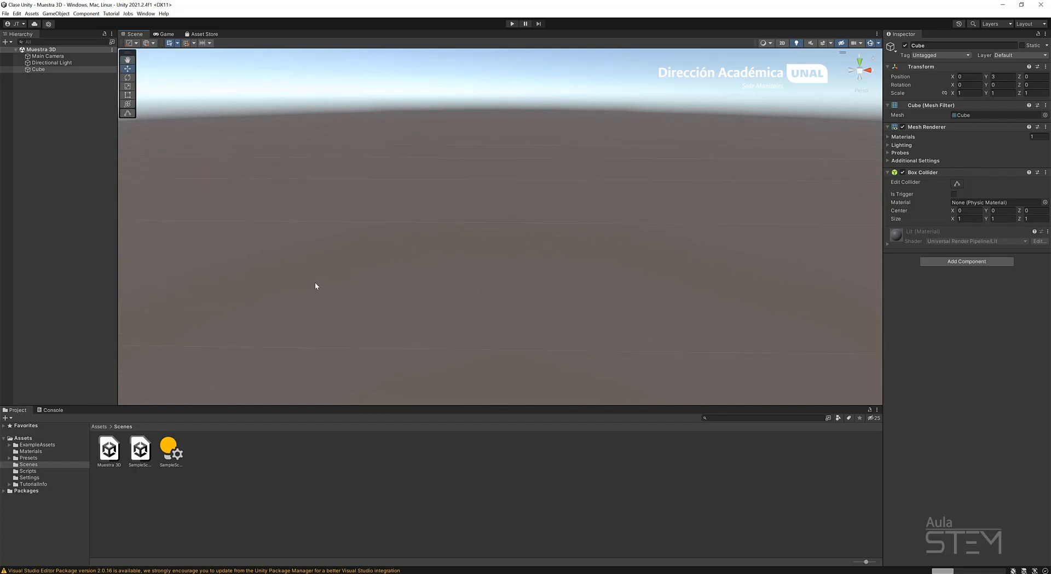
{"action": "middle_click_drag", "start_coordinate": [314, 286], "coordinate": [528, 279]}
{"action": "middle_click_drag", "start_coordinate": [435, 285], "coordinate": [465, 287]}
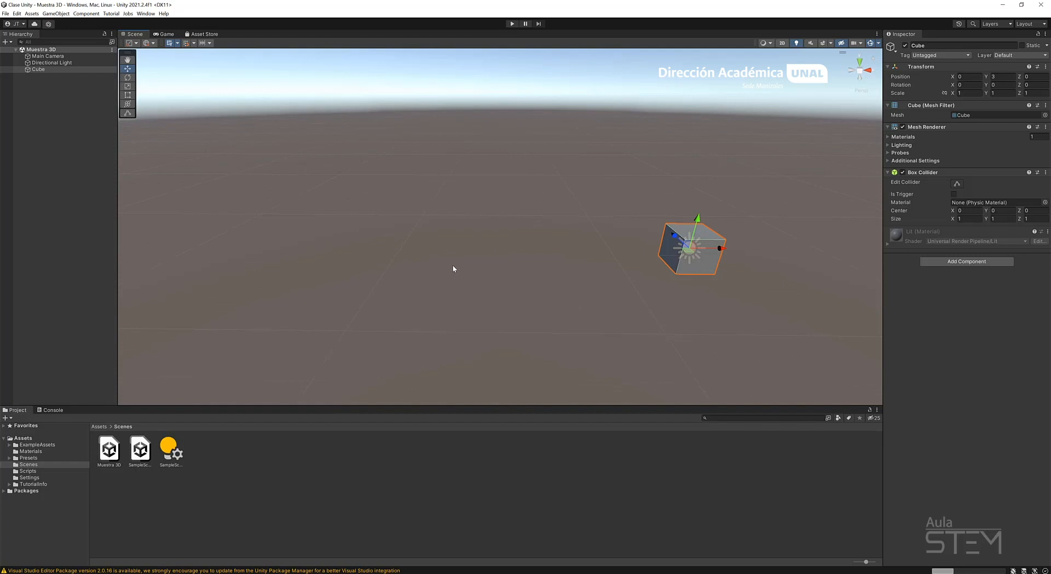
{"action": "middle_click_drag", "start_coordinate": [383, 267], "coordinate": [344, 277]}
{"action": "middle_click_drag", "start_coordinate": [784, 260], "coordinate": [613, 267]}
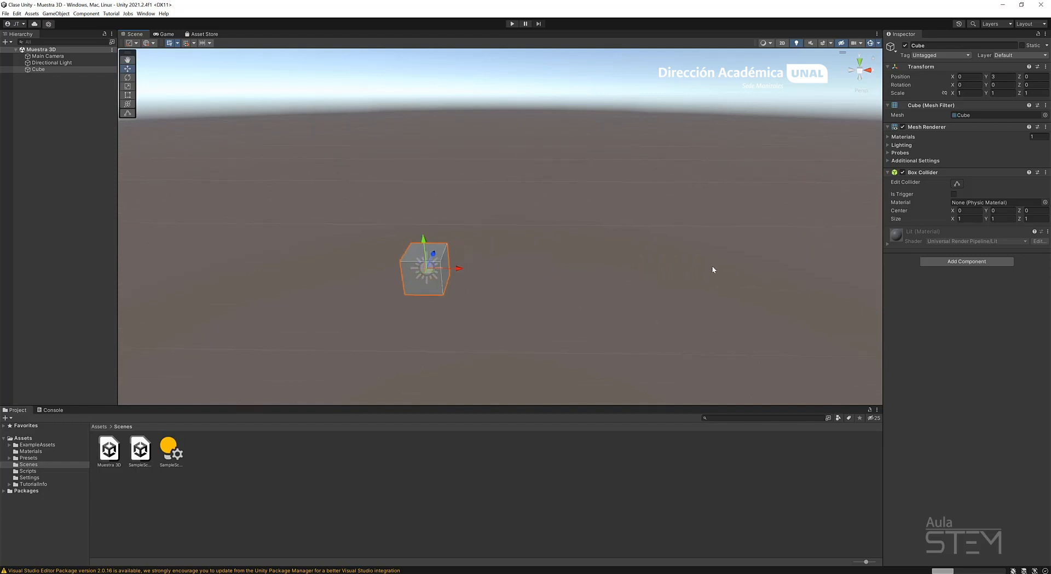
{"action": "mouse_move", "coordinate": [713, 266]}
{"action": "middle_mouse_down"}
{"action": "mouse_move", "coordinate": [558, 266]}
{"action": "mouse_move", "coordinate": [672, 267]}
{"action": "middle_mouse_up"}
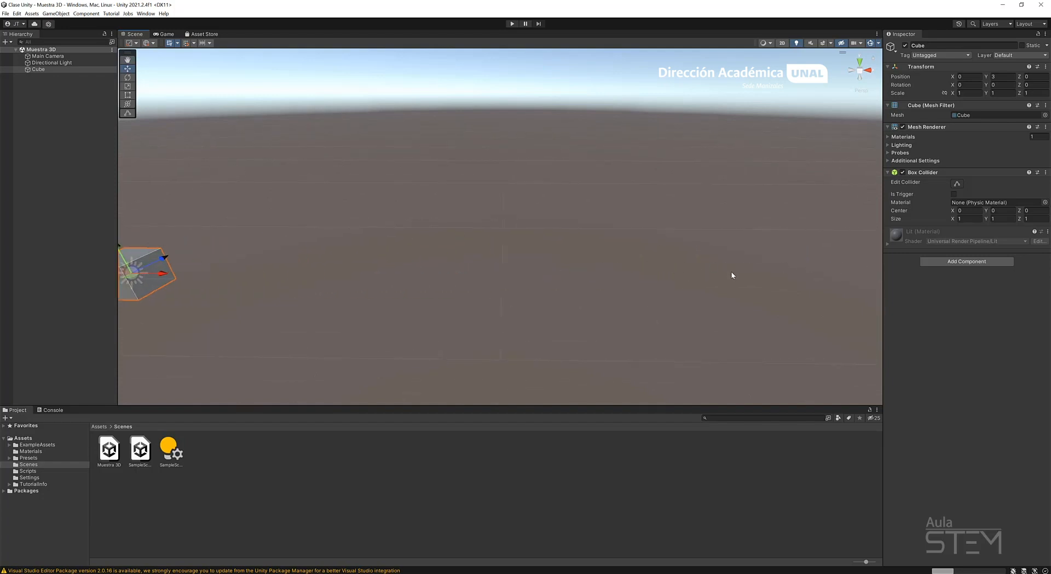
{"action": "middle_click_drag", "start_coordinate": [589, 276], "coordinate": [548, 277]}
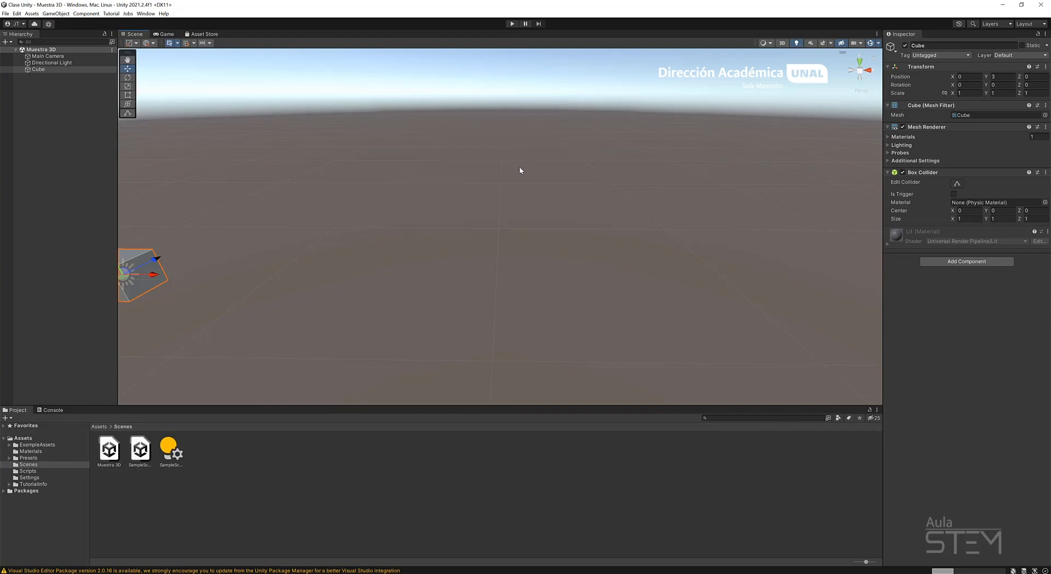
Orbit the scene view while the cube is off-centre, and frame the cube again to orbit around it.
{"action": "key", "text": "alt"}
{"action": "left_click_drag", "start_coordinate": [520, 170], "coordinate": [336, 167], "text": "alt"}
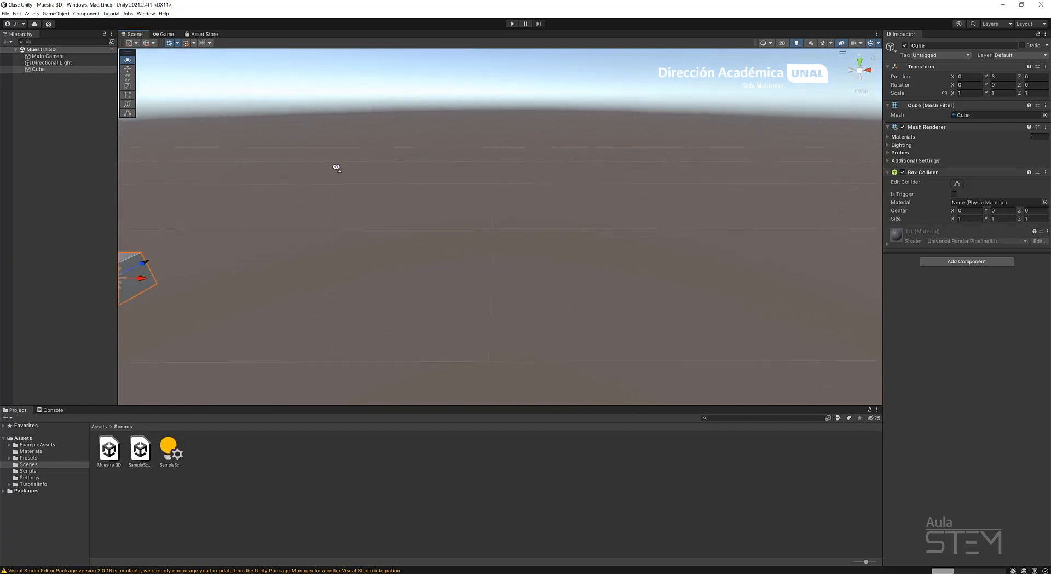
{"action": "right_click_drag", "start_coordinate": [336, 167], "coordinate": [159, 174]}
{"action": "key", "text": "Right"}
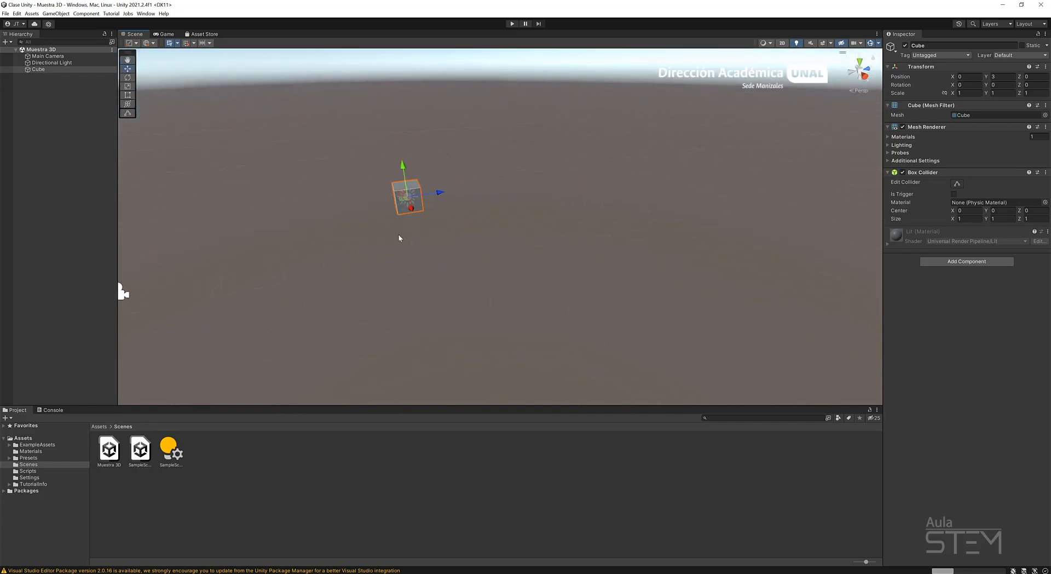
{"action": "right_click_drag", "start_coordinate": [439, 231], "coordinate": [306, 221]}
{"action": "middle_click_drag", "start_coordinate": [523, 242], "coordinate": [306, 238]}
{"action": "right_click_drag", "start_coordinate": [556, 246], "coordinate": [425, 239]}
{"action": "middle_click_drag", "start_coordinate": [648, 259], "coordinate": [251, 214]}
{"action": "scroll", "coordinate": [500, 218], "scroll_direction": "down", "scroll_amount": 10}
{"action": "right_click_drag", "start_coordinate": [602, 282], "coordinate": [466, 299]}
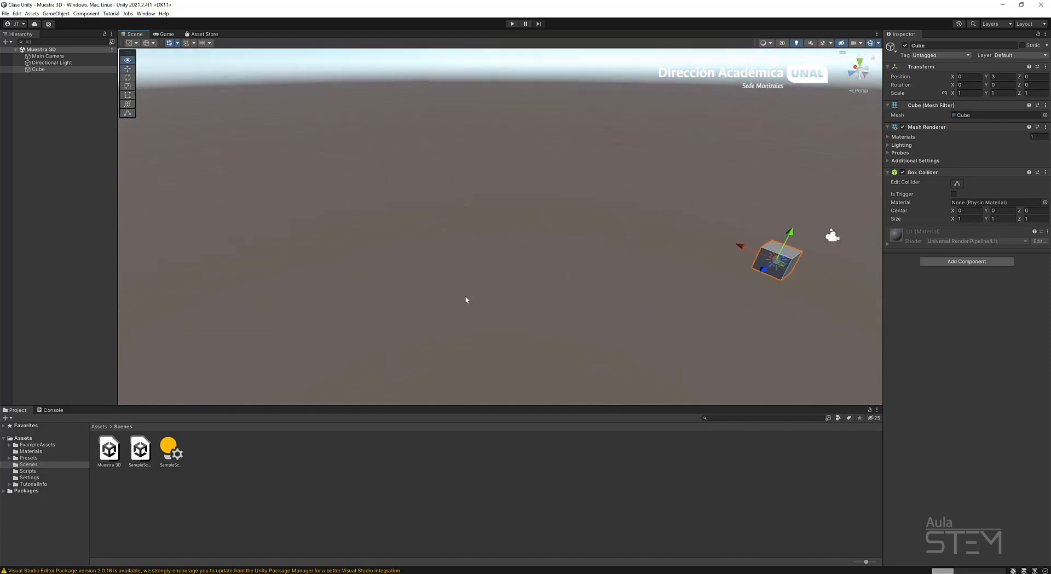
{"action": "key", "text": "f"}
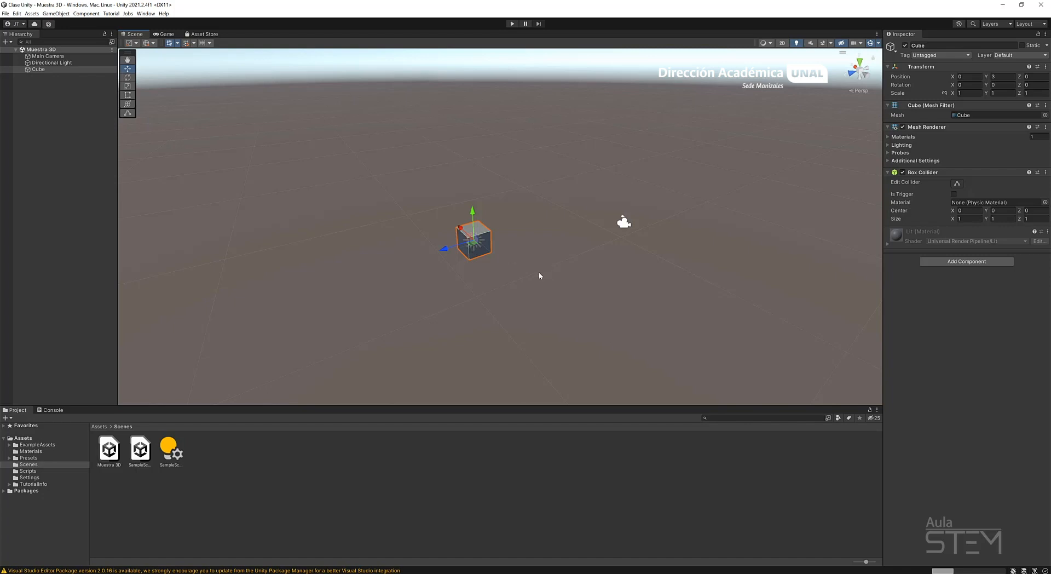
{"action": "left_click_drag", "start_coordinate": [569, 275], "coordinate": [509, 220], "text": "alt"}
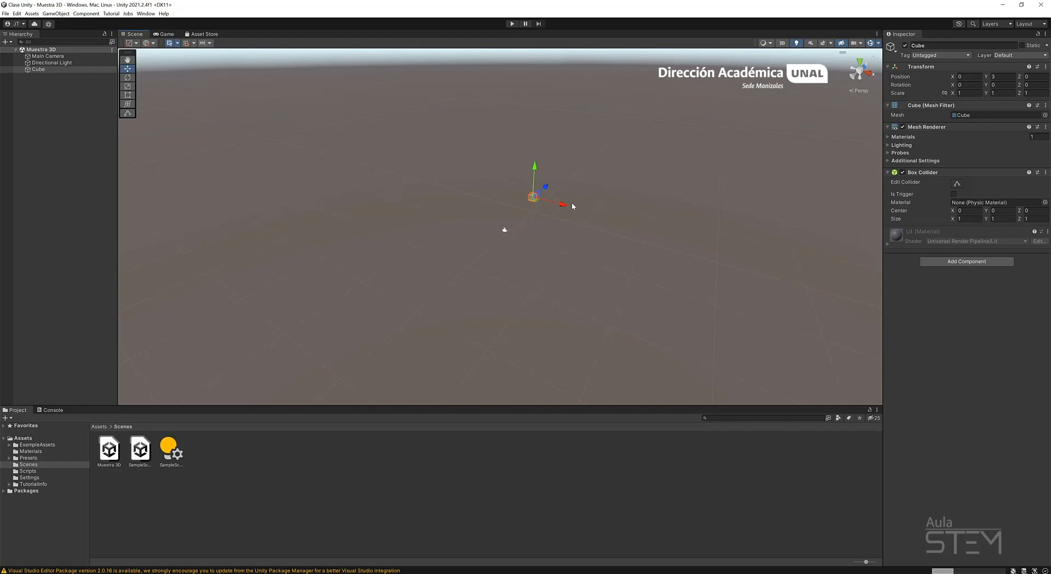
Select the directional light and move it away from the cube along the Z axis to a position of about 11.3.
{"action": "left_click", "coordinate": [533, 200]}
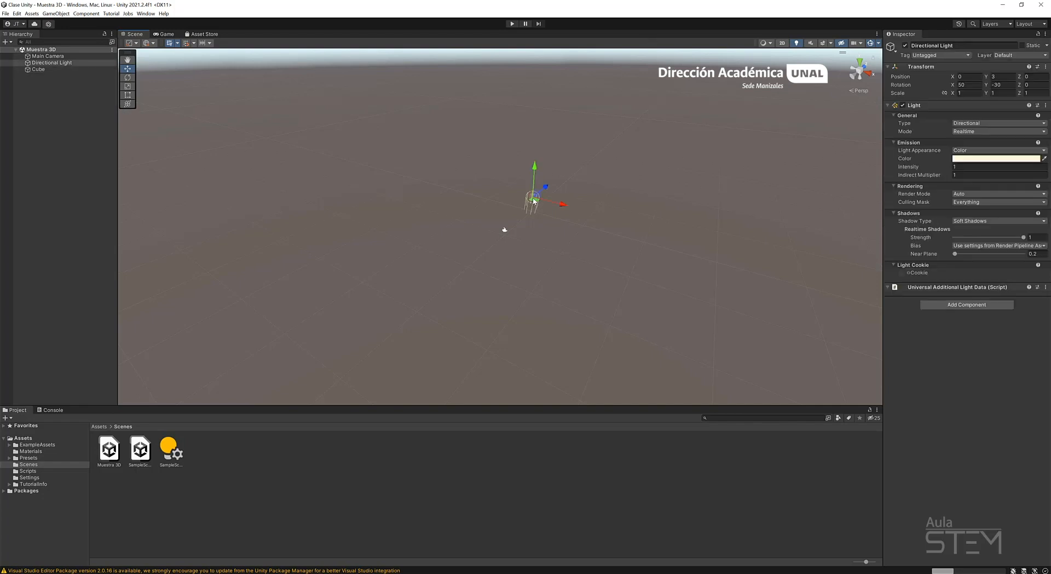
{"action": "left_click", "coordinate": [632, 181]}
{"action": "middle_click_drag", "start_coordinate": [581, 200], "coordinate": [571, 191]}
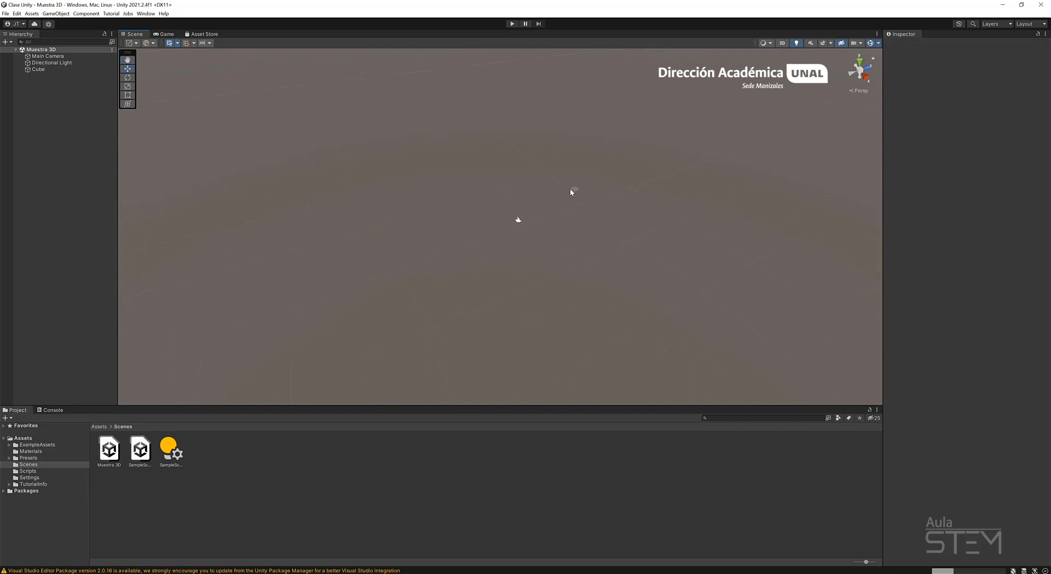
{"action": "left_click", "coordinate": [574, 192]}
{"action": "left_click_drag", "start_coordinate": [609, 211], "coordinate": [483, 245], "text": "alt"}
{"action": "scroll", "coordinate": [482, 242], "scroll_direction": "up", "scroll_amount": 4}
{"action": "left_click_drag", "start_coordinate": [382, 228], "coordinate": [525, 226]}
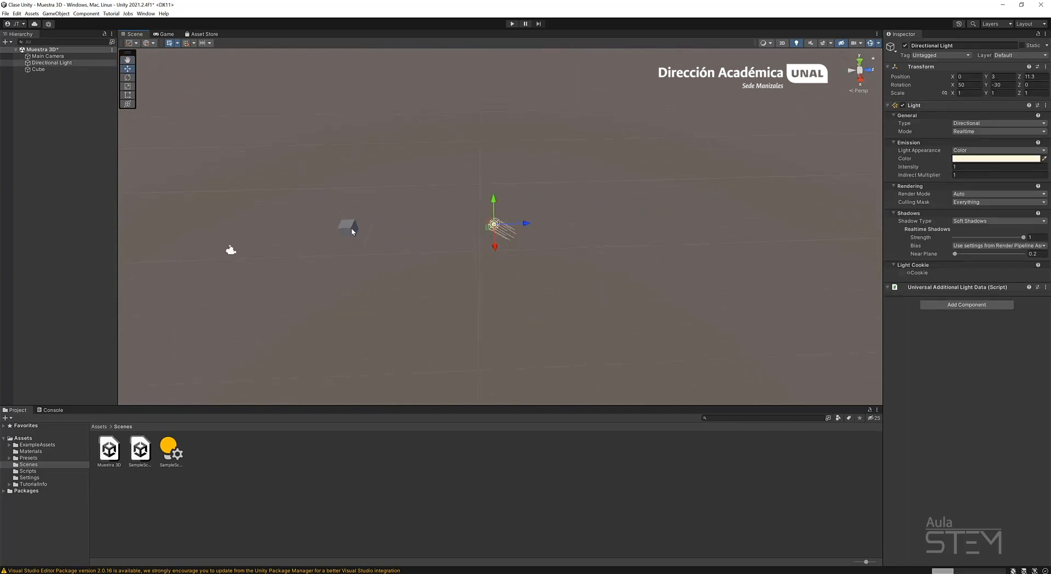
Select the cube in the scene, frame it and orbit around it to view it together with the directional light.
{"action": "left_click", "coordinate": [350, 227]}
{"action": "key", "text": "f"}
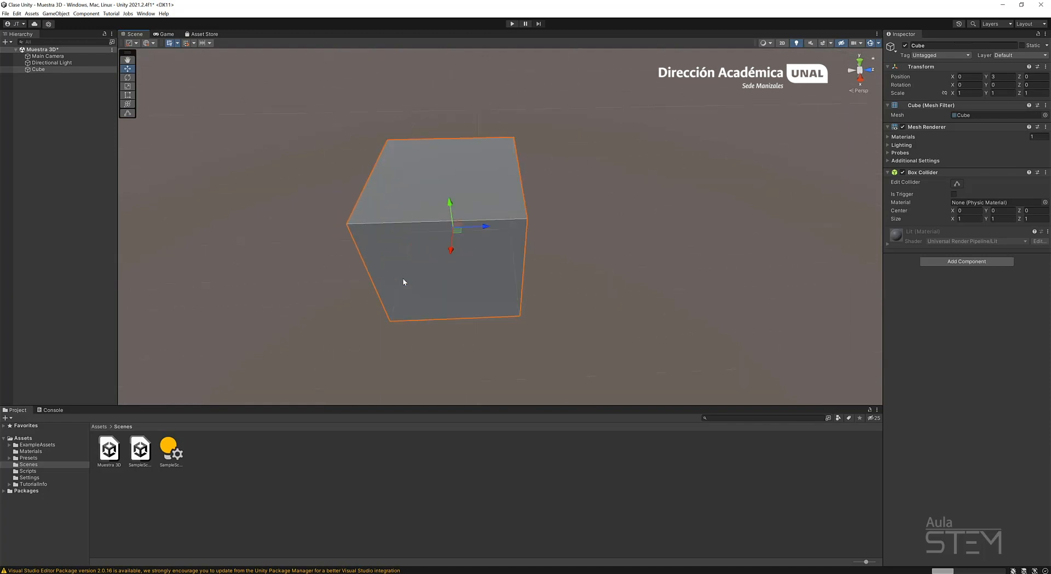
{"action": "scroll", "coordinate": [497, 238], "scroll_direction": "down", "scroll_amount": 5}
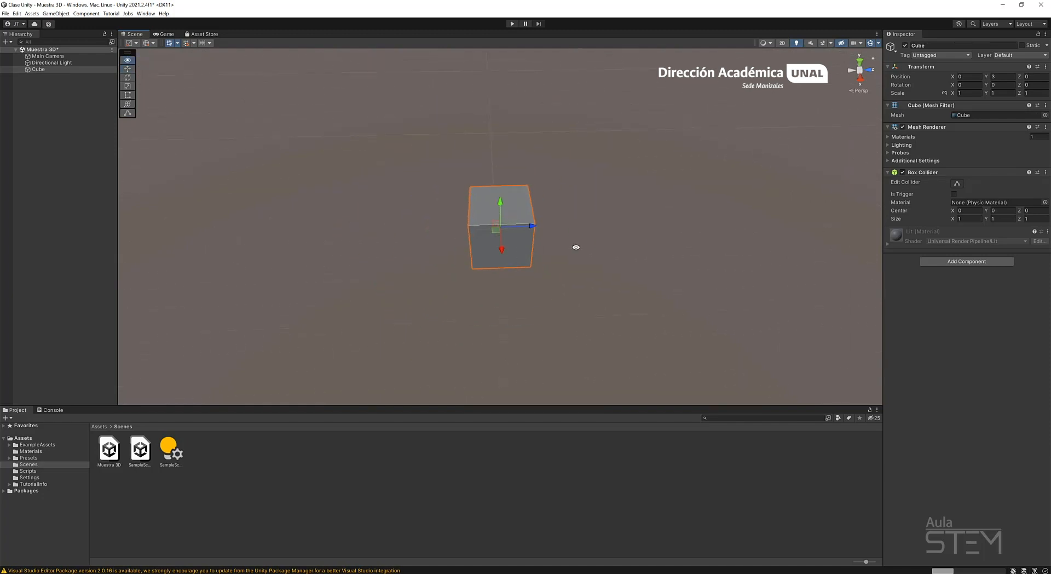
{"action": "left_click_drag", "start_coordinate": [717, 228], "coordinate": [451, 259], "text": "alt"}
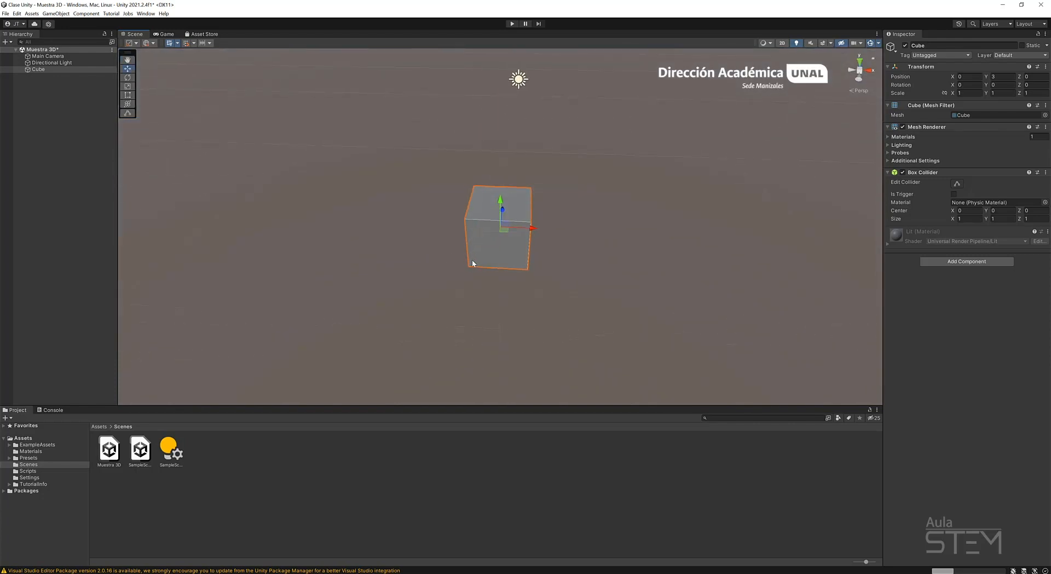
{"action": "scroll", "coordinate": [474, 245], "scroll_direction": "down", "scroll_amount": 5}
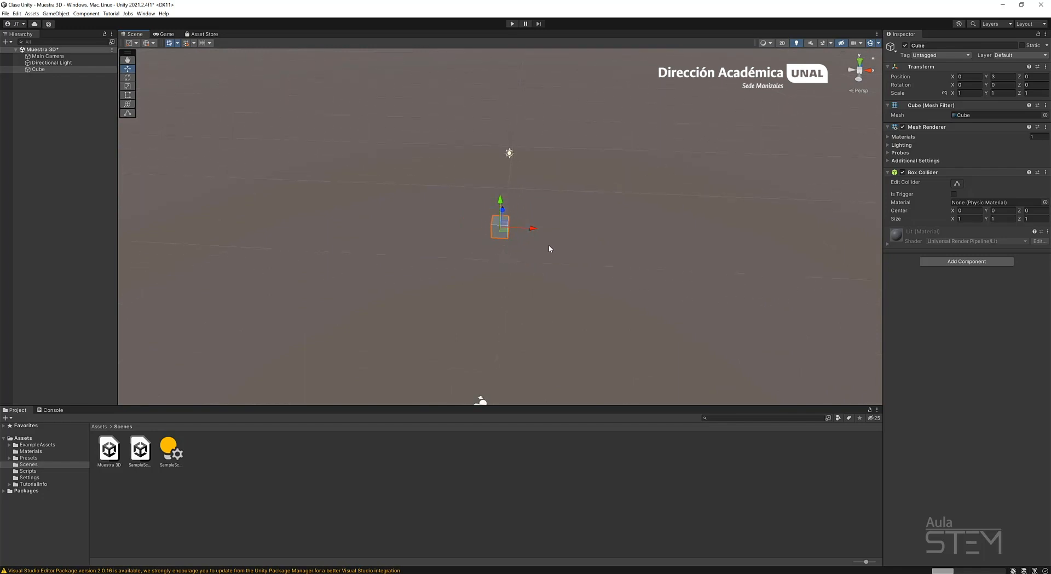
Clear the cube selection and look over the cube, light and camera from a shifted viewpoint.
{"action": "left_click", "coordinate": [528, 245]}
{"action": "middle_click_drag", "start_coordinate": [530, 241], "coordinate": [500, 252]}
{"action": "left_click_drag", "start_coordinate": [600, 235], "coordinate": [626, 236], "text": "alt"}
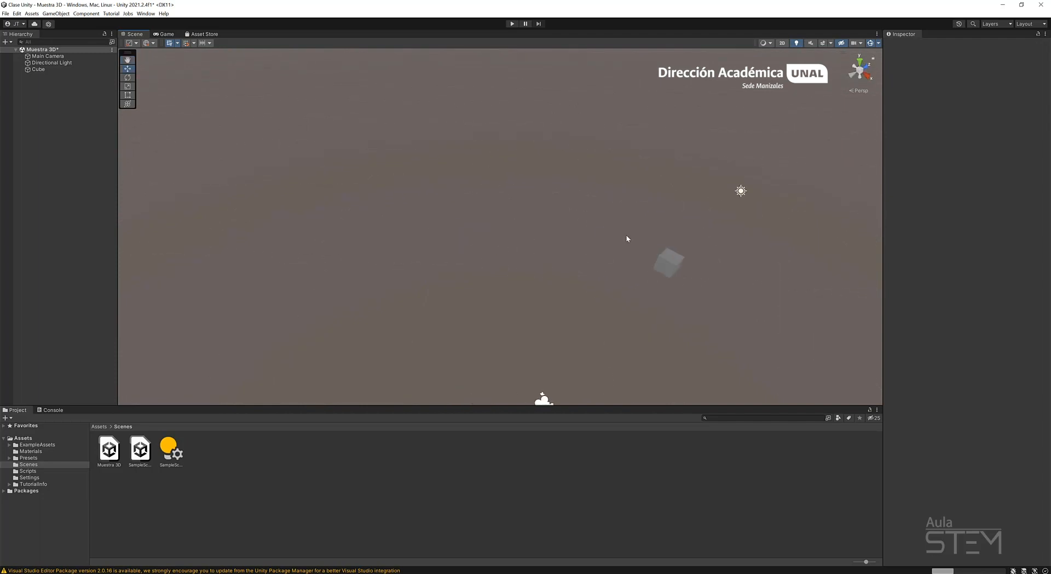
View the scene from farther away, select the cube and frame it at a comfortable zoom.
{"action": "middle_click_drag", "start_coordinate": [626, 237], "coordinate": [516, 223]}
{"action": "left_click_drag", "start_coordinate": [515, 223], "coordinate": [449, 250], "text": "alt"}
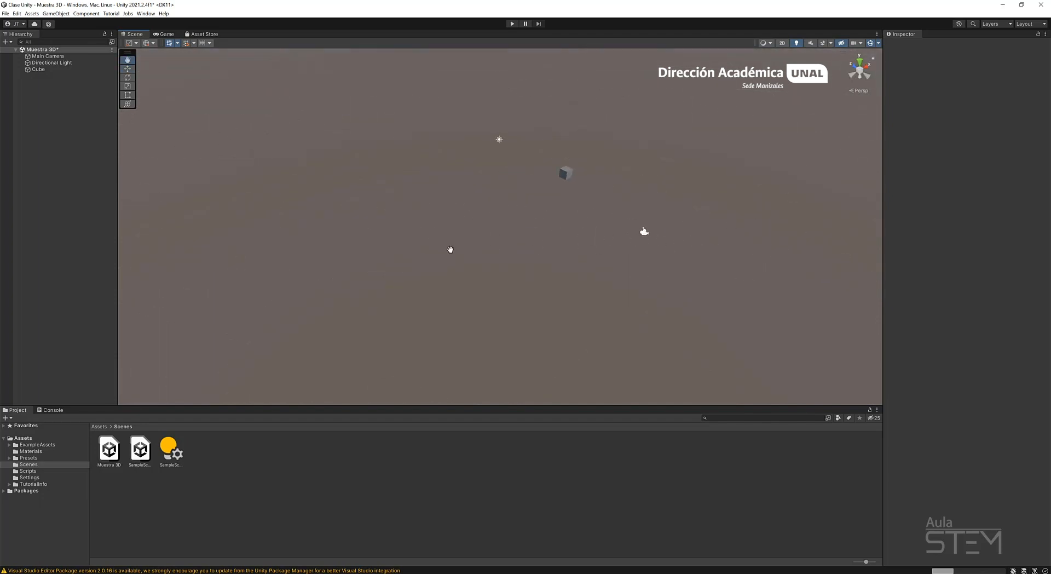
{"action": "key", "text": "w"}
{"action": "scroll", "coordinate": [617, 234], "scroll_direction": "up", "scroll_amount": 1}
{"action": "left_click", "coordinate": [581, 169]}
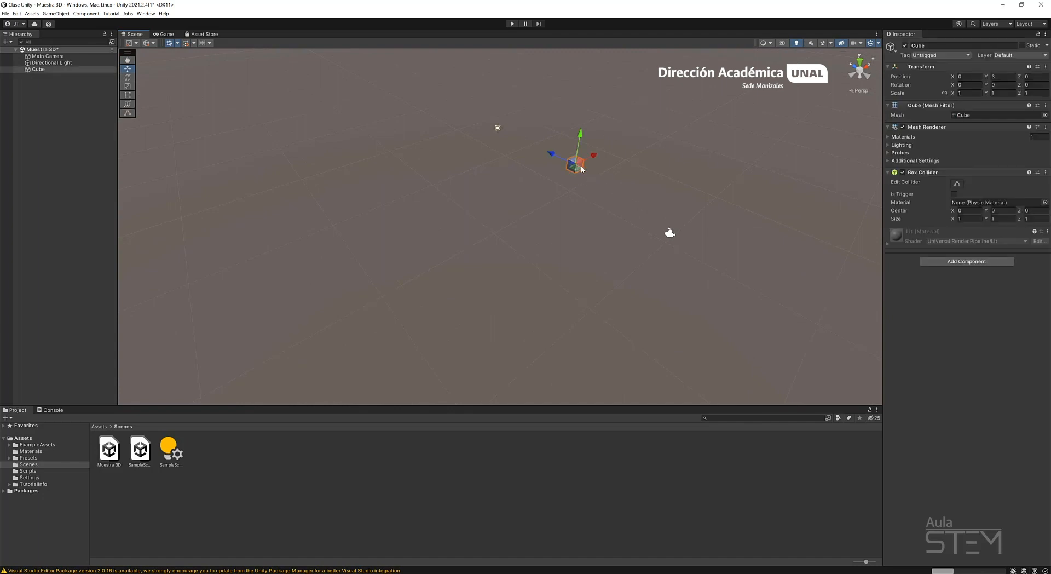
{"action": "key", "text": "f"}
{"action": "scroll", "coordinate": [540, 223], "scroll_direction": "down", "scroll_amount": 8}
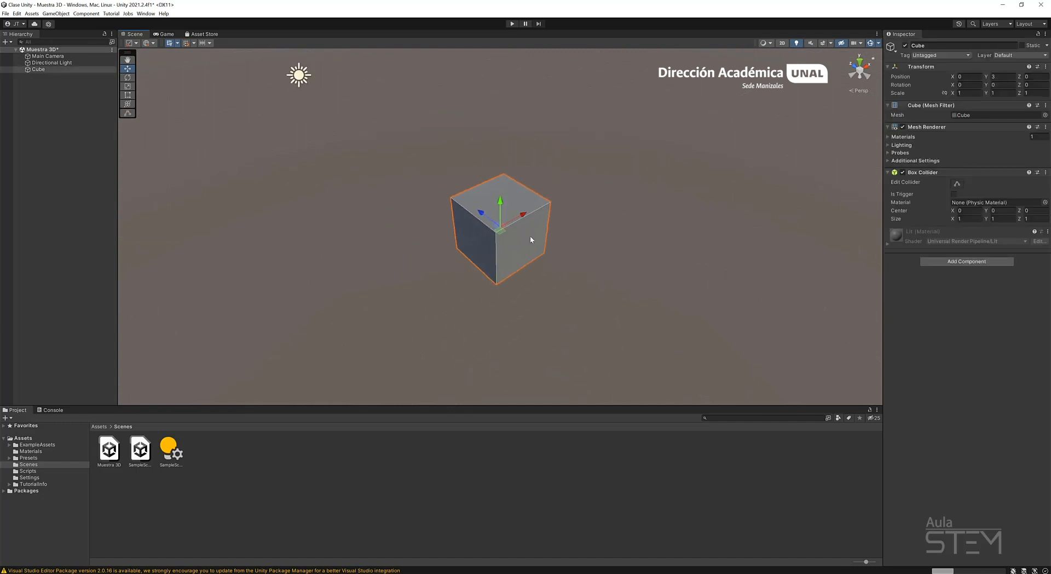
{"action": "scroll", "coordinate": [510, 258], "scroll_direction": "up", "scroll_amount": 5}
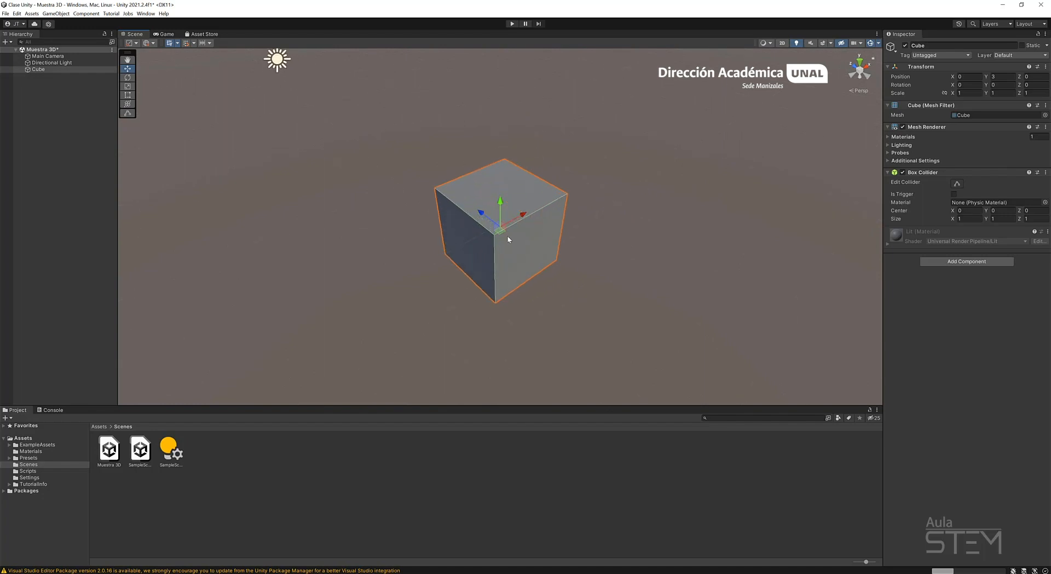
Orbit, zoom and pan the scene view around the selected cube, keeping the directional light in view.
{"action": "left_click_drag", "start_coordinate": [331, 218], "coordinate": [510, 256], "text": "alt"}
{"action": "scroll", "coordinate": [511, 256], "scroll_direction": "down", "scroll_amount": 5}
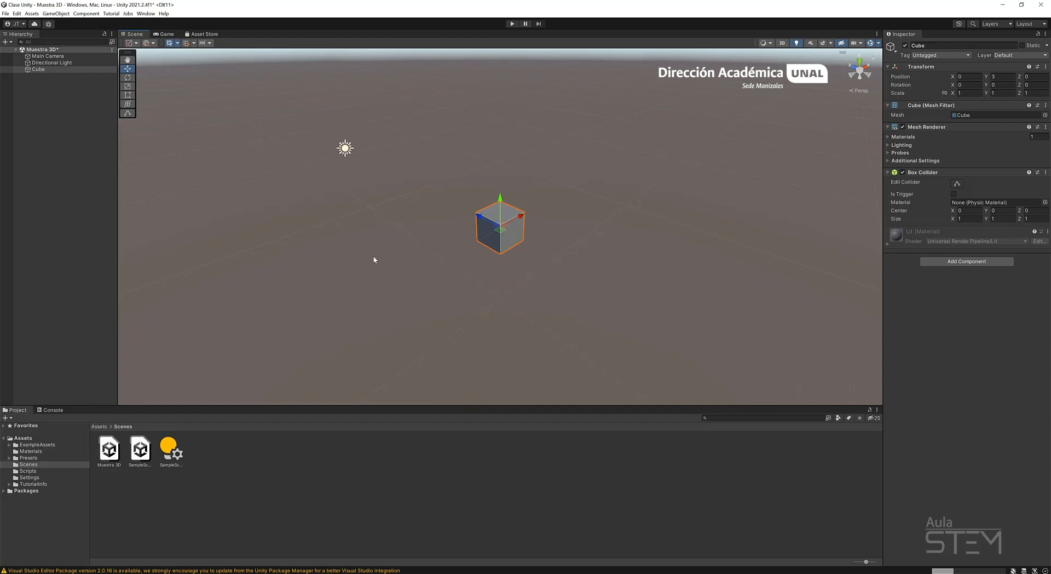
{"action": "middle_click_drag", "start_coordinate": [621, 254], "coordinate": [527, 238]}
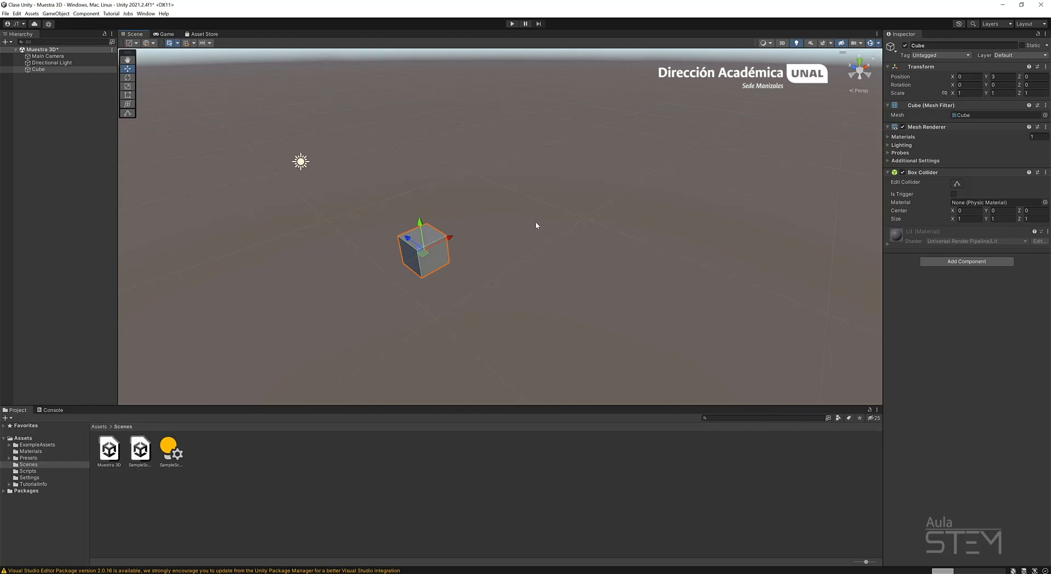
{"action": "right_click_drag", "start_coordinate": [571, 208], "coordinate": [654, 181]}
{"action": "scroll", "coordinate": [593, 219], "scroll_direction": "down", "scroll_amount": 4}
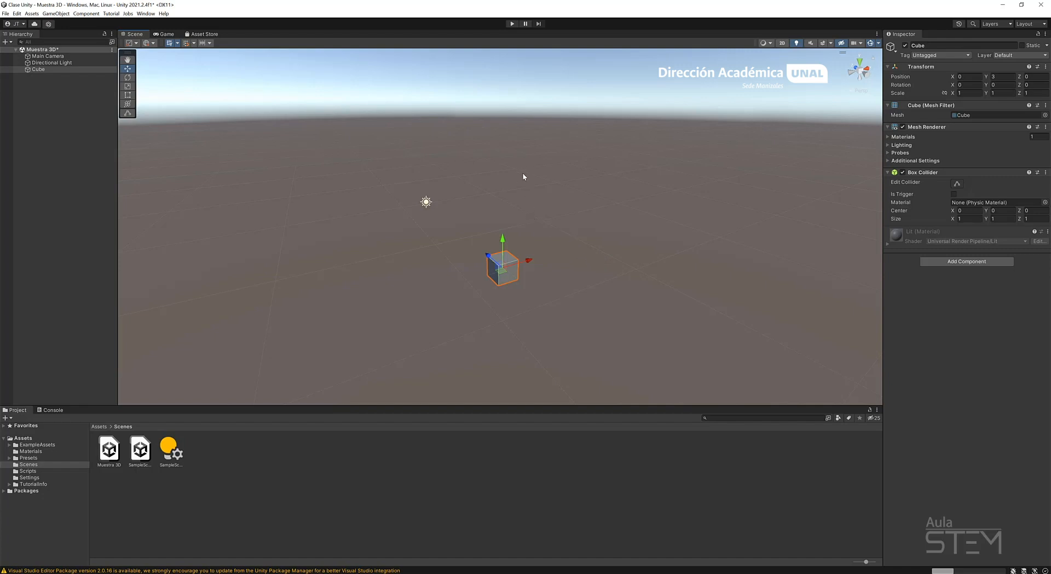
Orbit the scene view around to the opposite side of the cube, with the main camera in view.
{"action": "key", "text": "alt"}
{"action": "right_click_drag", "start_coordinate": [522, 184], "coordinate": [523, 181]}
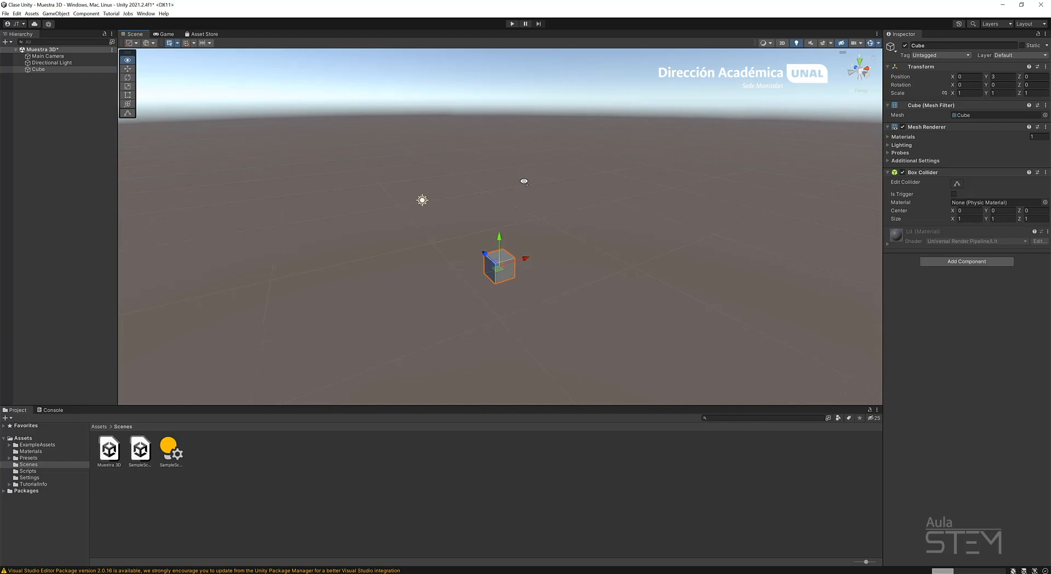
{"action": "right_click_drag", "start_coordinate": [524, 181], "coordinate": [525, 182]}
{"action": "right_click_drag", "start_coordinate": [524, 182], "coordinate": [527, 186]}
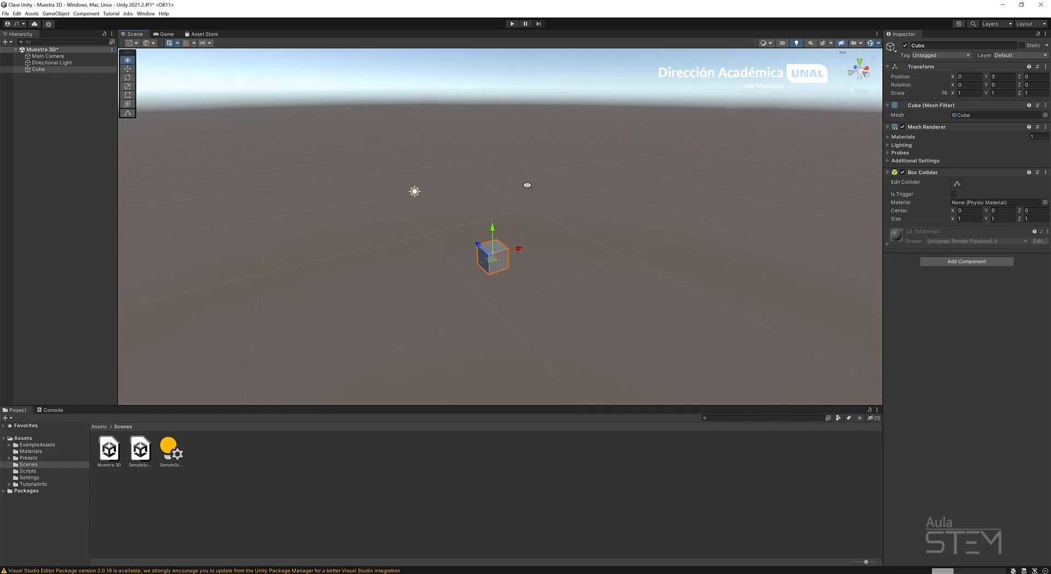
{"action": "right_click_drag", "start_coordinate": [527, 187], "coordinate": [758, 215]}
{"action": "key", "text": "w"}
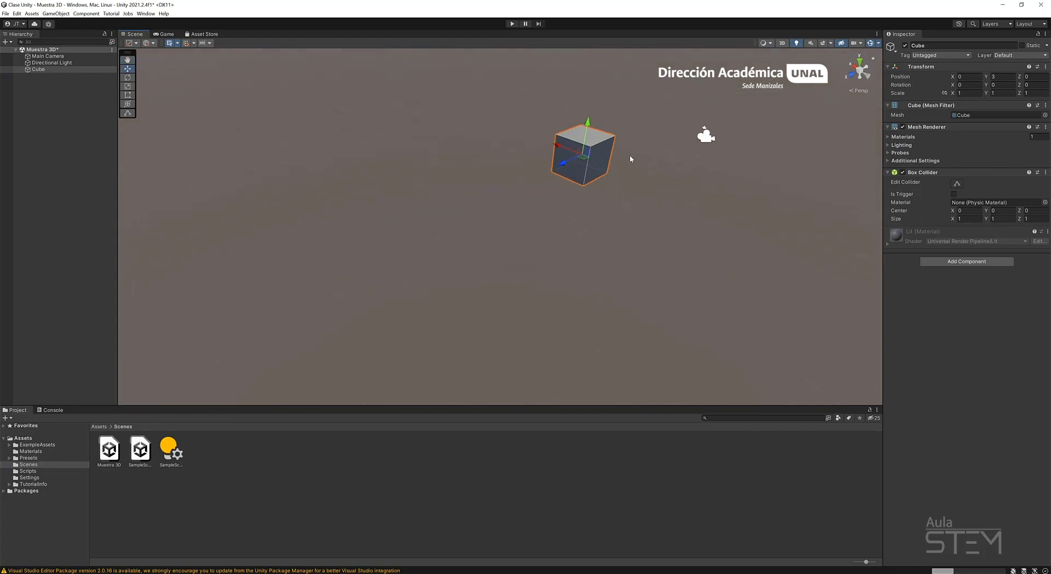
Fly and look around the scene until far away from the objects, and clear the cube selection.
{"action": "mouse_move", "coordinate": [630, 158]}
{"action": "right_mouse_down"}
{"action": "mouse_move", "coordinate": [690, 117]}
{"action": "mouse_move", "coordinate": [680, 92]}
{"action": "mouse_move", "coordinate": [659, 159]}
{"action": "mouse_move", "coordinate": [671, 140]}
{"action": "mouse_move", "coordinate": [620, 164]}
{"action": "right_mouse_up"}
{"action": "key", "text": "w"}
{"action": "key", "text": "s"}
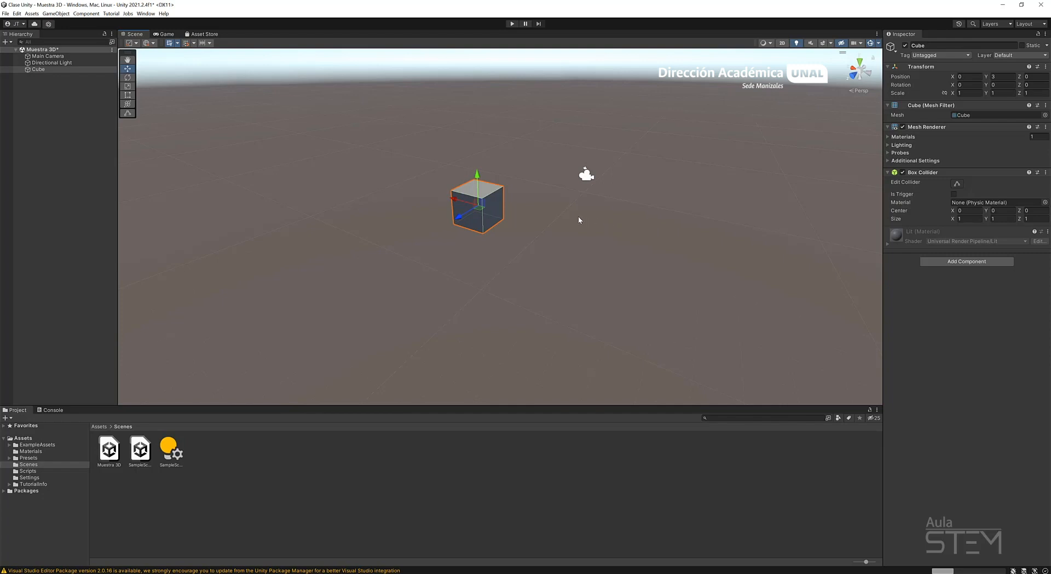
{"action": "middle_click_drag", "start_coordinate": [579, 219], "coordinate": [528, 222]}
{"action": "mouse_move", "coordinate": [584, 222]}
{"action": "right_mouse_down"}
{"action": "mouse_move", "coordinate": [536, 244]}
{"action": "mouse_move", "coordinate": [627, 248]}
{"action": "mouse_move", "coordinate": [617, 248]}
{"action": "mouse_move", "coordinate": [657, 269]}
{"action": "mouse_move", "coordinate": [666, 221]}
{"action": "mouse_move", "coordinate": [661, 231]}
{"action": "mouse_move", "coordinate": [570, 234]}
{"action": "mouse_move", "coordinate": [602, 225]}
{"action": "mouse_move", "coordinate": [495, 239]}
{"action": "mouse_move", "coordinate": [613, 242]}
{"action": "mouse_move", "coordinate": [462, 239]}
{"action": "mouse_move", "coordinate": [465, 226]}
{"action": "mouse_move", "coordinate": [527, 234]}
{"action": "mouse_move", "coordinate": [482, 244]}
{"action": "mouse_move", "coordinate": [671, 239]}
{"action": "mouse_move", "coordinate": [547, 246]}
{"action": "mouse_move", "coordinate": [626, 244]}
{"action": "mouse_move", "coordinate": [566, 243]}
{"action": "mouse_move", "coordinate": [590, 219]}
{"action": "right_mouse_up"}
{"action": "right_click_drag", "start_coordinate": [705, 217], "coordinate": [593, 205]}
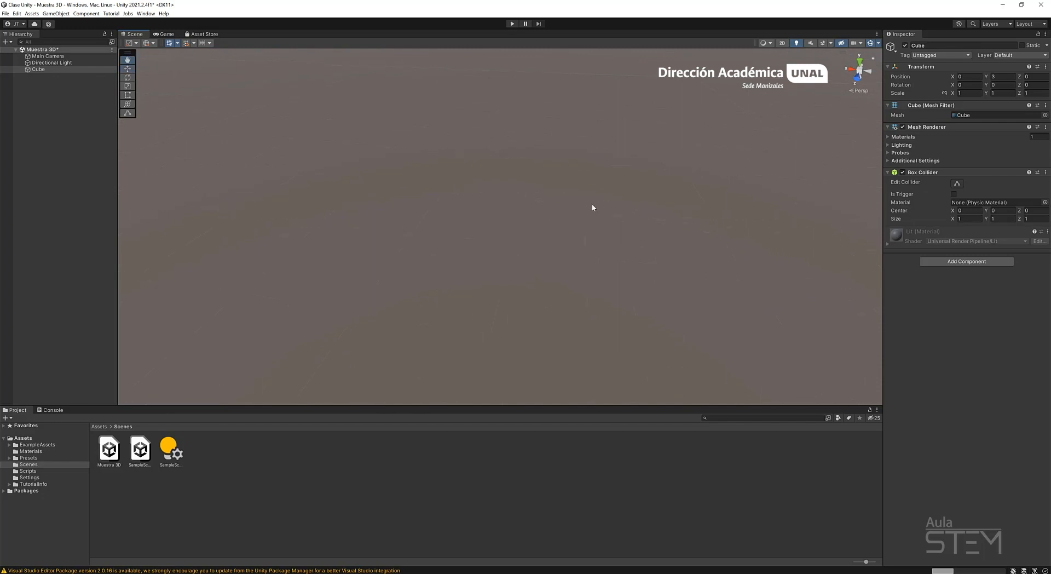
{"action": "right_click_drag", "start_coordinate": [678, 247], "coordinate": [497, 203]}
{"action": "left_click", "coordinate": [497, 203]}
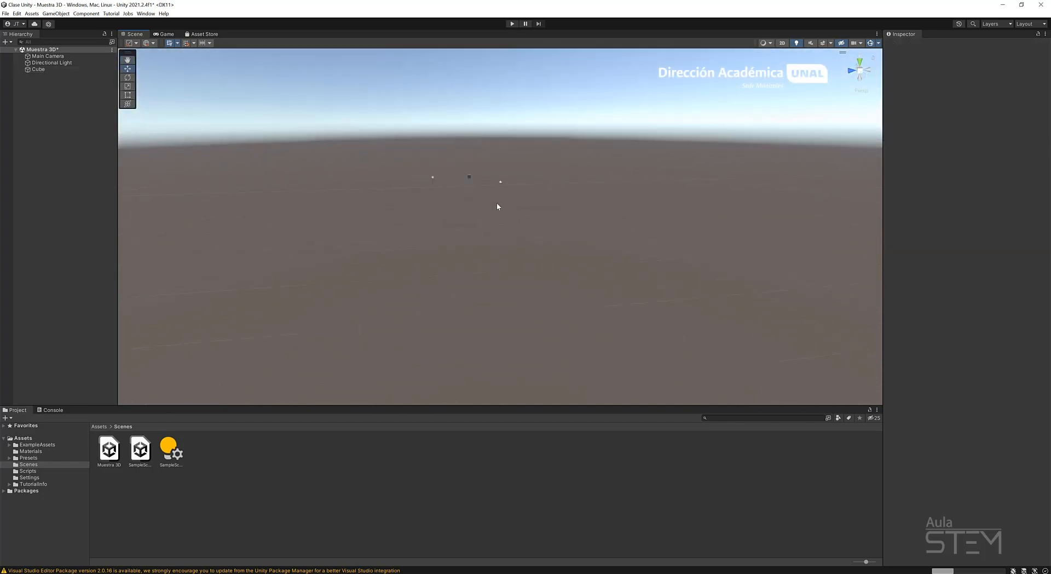
Select the distant cube, frame it again and orbit around it to view it with the directional light.
{"action": "left_click", "coordinate": [468, 178]}
{"action": "key", "text": "f"}
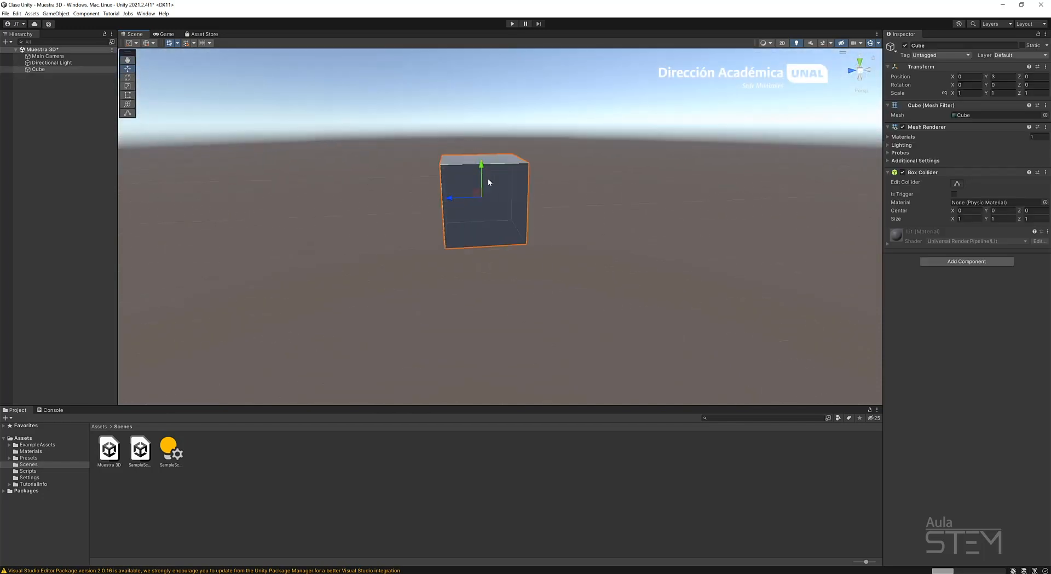
{"action": "scroll", "coordinate": [518, 202], "scroll_direction": "down", "scroll_amount": 6}
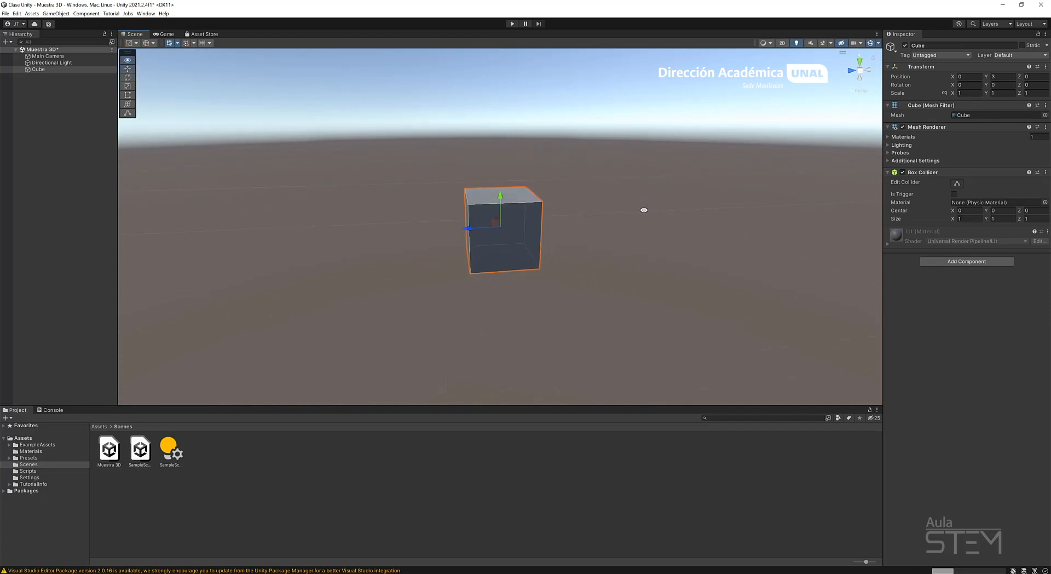
{"action": "left_click_drag", "start_coordinate": [642, 211], "coordinate": [551, 222], "text": "alt"}
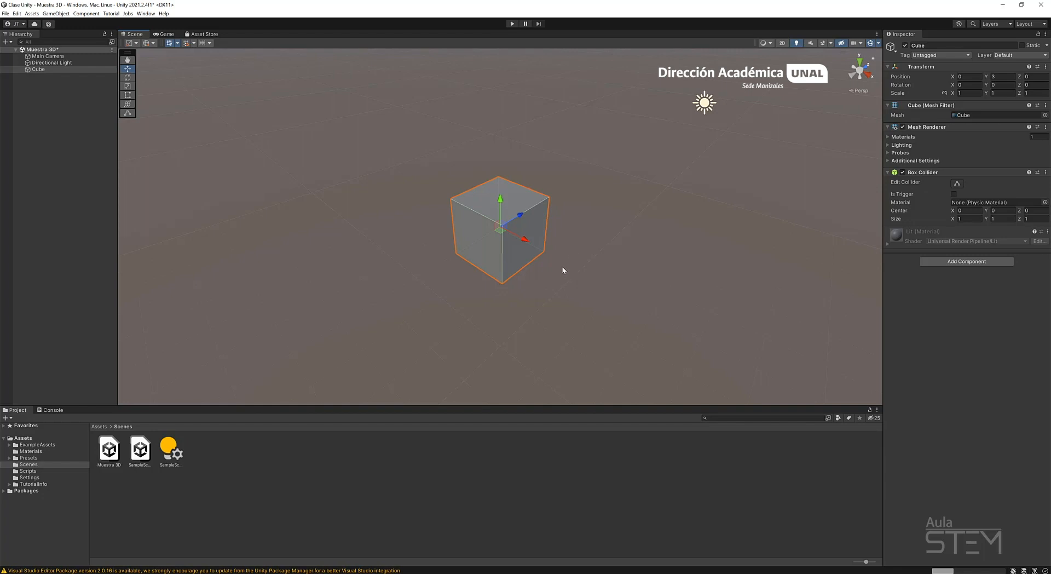
{"action": "right_click_drag", "start_coordinate": [562, 267], "coordinate": [588, 250]}
{"action": "middle_click_drag", "start_coordinate": [588, 250], "coordinate": [608, 185]}
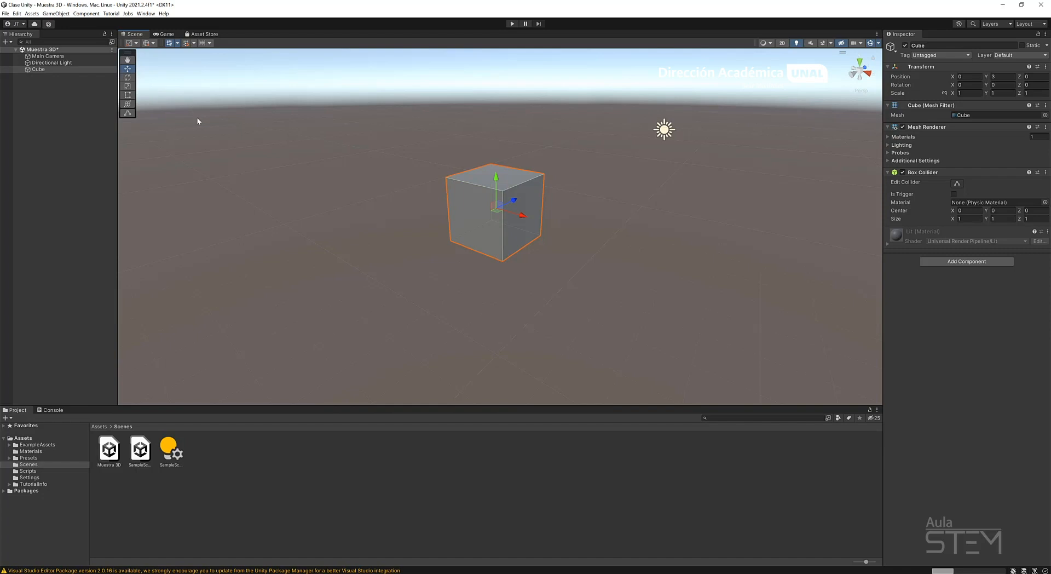
Deselect and reselect the cube, and move it beside the directional light to about X -0.449, Y 3.538, Z 9.87.
{"action": "left_click", "coordinate": [213, 128]}
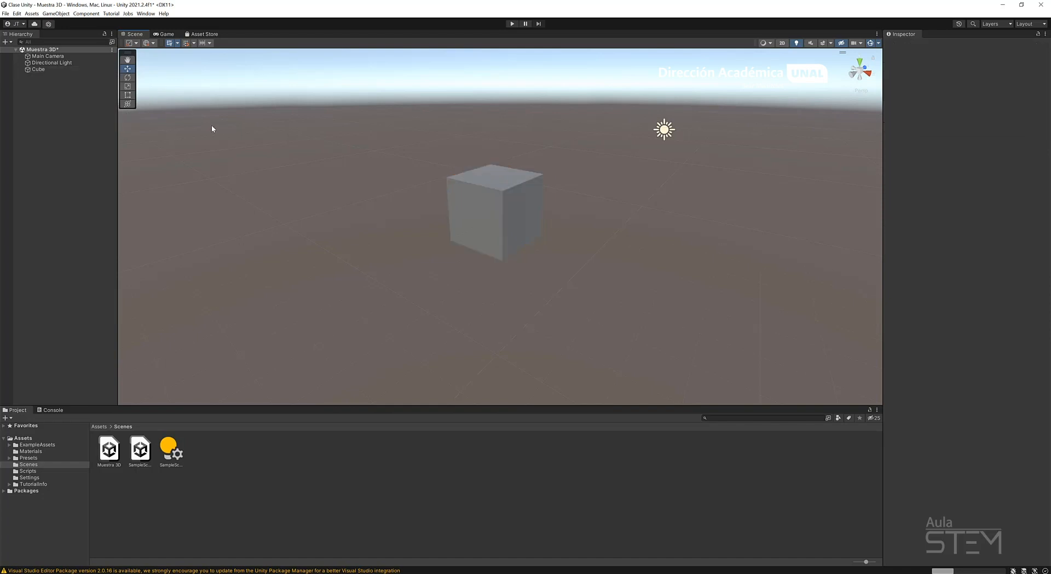
{"action": "left_click", "coordinate": [482, 200]}
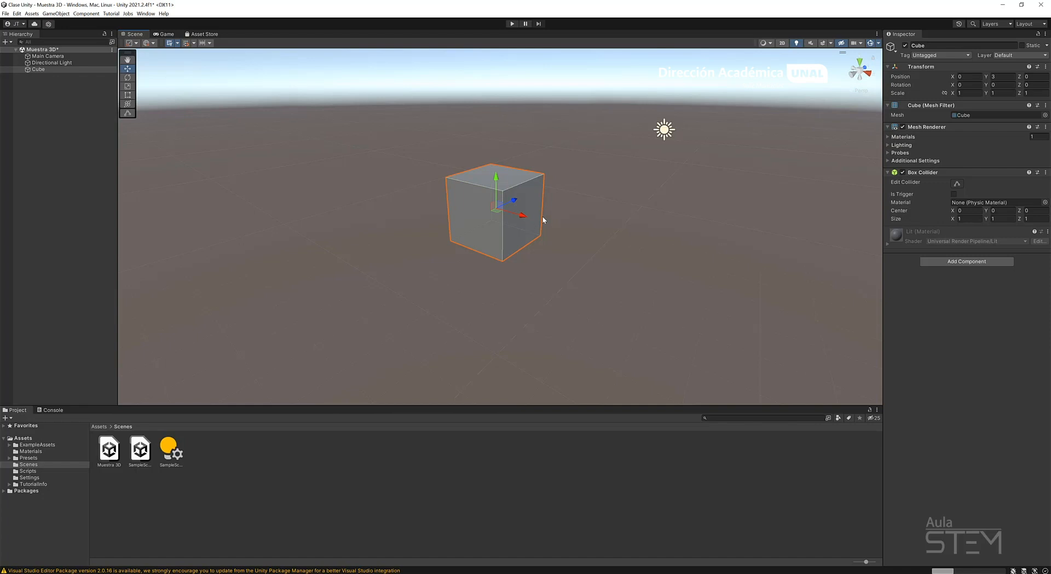
{"action": "middle_click_drag", "start_coordinate": [548, 211], "coordinate": [519, 246]}
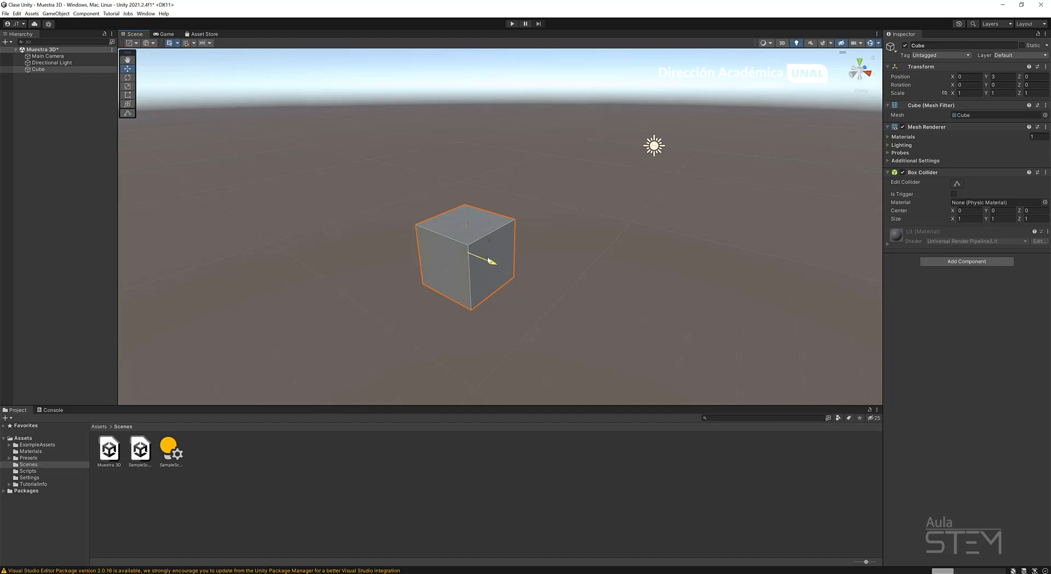
{"action": "left_click_drag", "start_coordinate": [491, 264], "coordinate": [458, 277]}
{"action": "left_click_drag", "start_coordinate": [445, 220], "coordinate": [653, 149]}
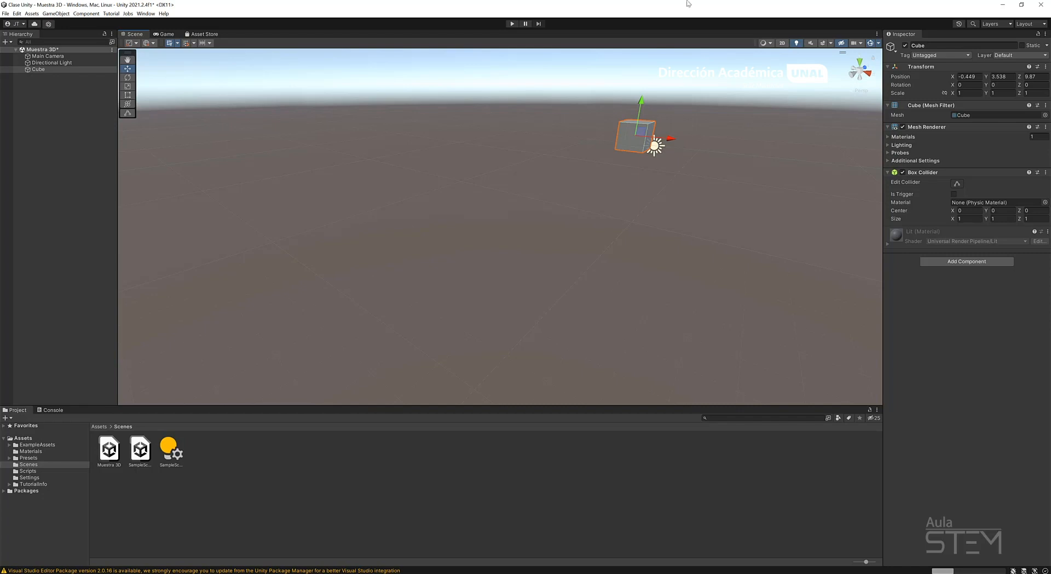
Frame the cube and move it past the directional light along the Z axis to about 17.72.
{"action": "key", "text": "f"}
{"action": "scroll", "coordinate": [553, 215], "scroll_direction": "down", "scroll_amount": 2}
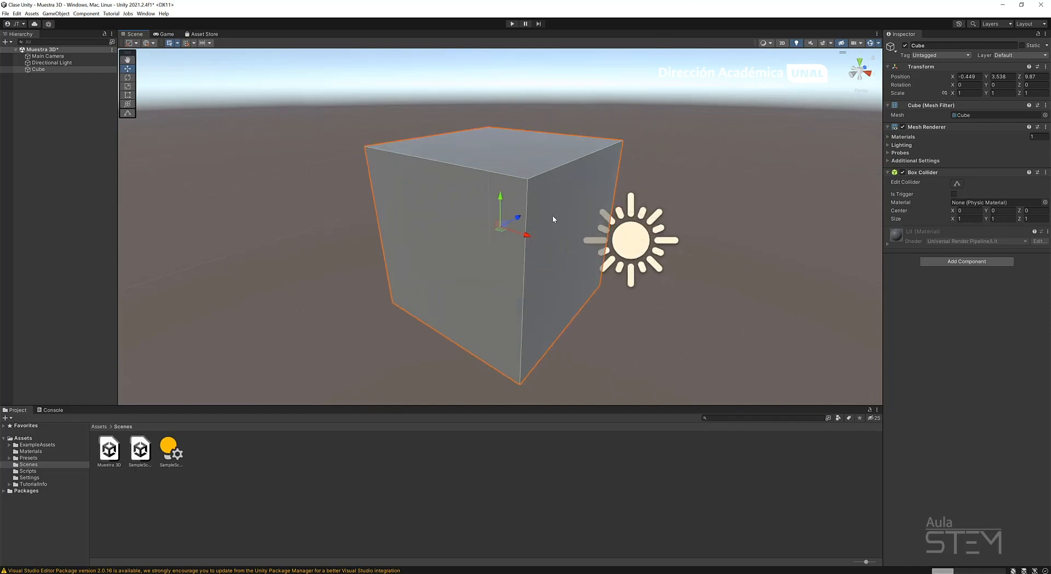
{"action": "scroll", "coordinate": [557, 215], "scroll_direction": "down", "scroll_amount": 10}
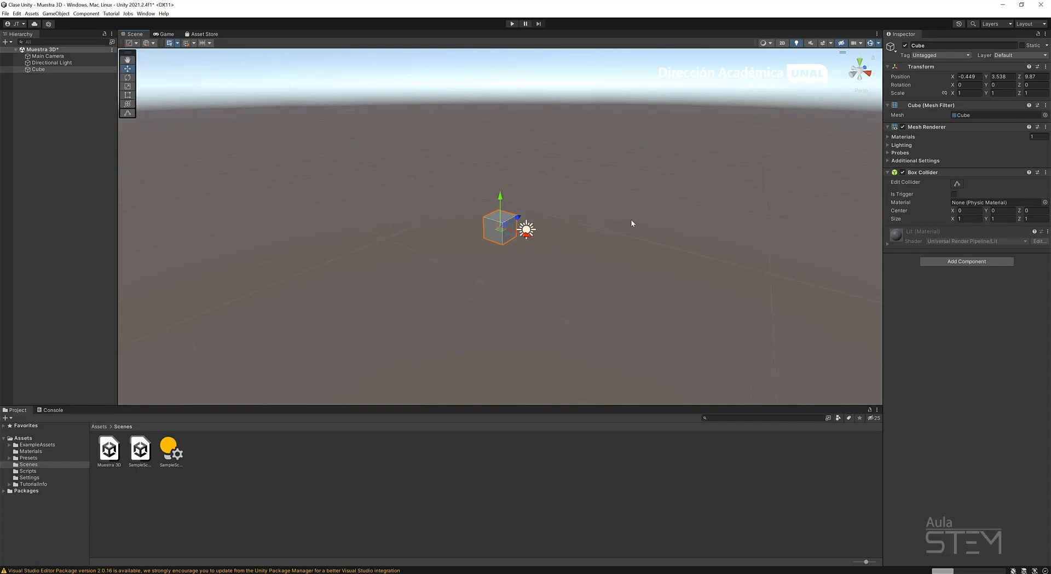
{"action": "left_click_drag", "start_coordinate": [619, 166], "coordinate": [697, 201], "text": "alt"}
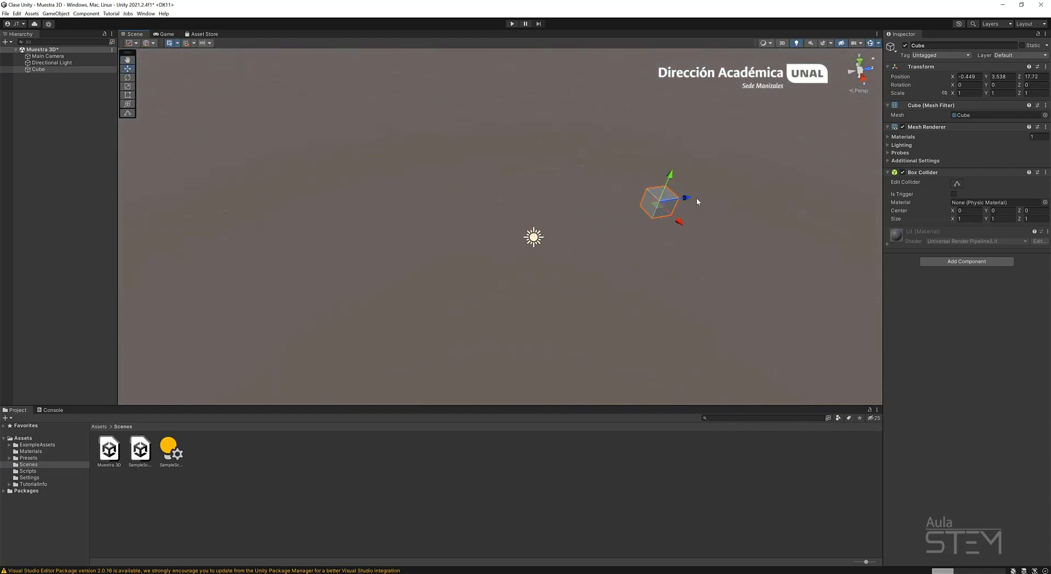
Move the cube far away along the X and Z axes to about X -28.38, Z 32.27.
{"action": "mouse_move", "coordinate": [697, 202]}
{"action": "middle_mouse_down"}
{"action": "mouse_move", "coordinate": [509, 199]}
{"action": "mouse_move", "coordinate": [440, 210]}
{"action": "middle_mouse_up"}
{"action": "middle_click_drag", "start_coordinate": [539, 195], "coordinate": [469, 210]}
{"action": "left_click_drag", "start_coordinate": [409, 216], "coordinate": [539, 209]}
{"action": "middle_click_drag", "start_coordinate": [539, 208], "coordinate": [438, 230]}
{"action": "left_click_drag", "start_coordinate": [418, 226], "coordinate": [581, 210]}
{"action": "middle_click_drag", "start_coordinate": [575, 212], "coordinate": [515, 242]}
{"action": "left_click_drag", "start_coordinate": [484, 257], "coordinate": [434, 95]}
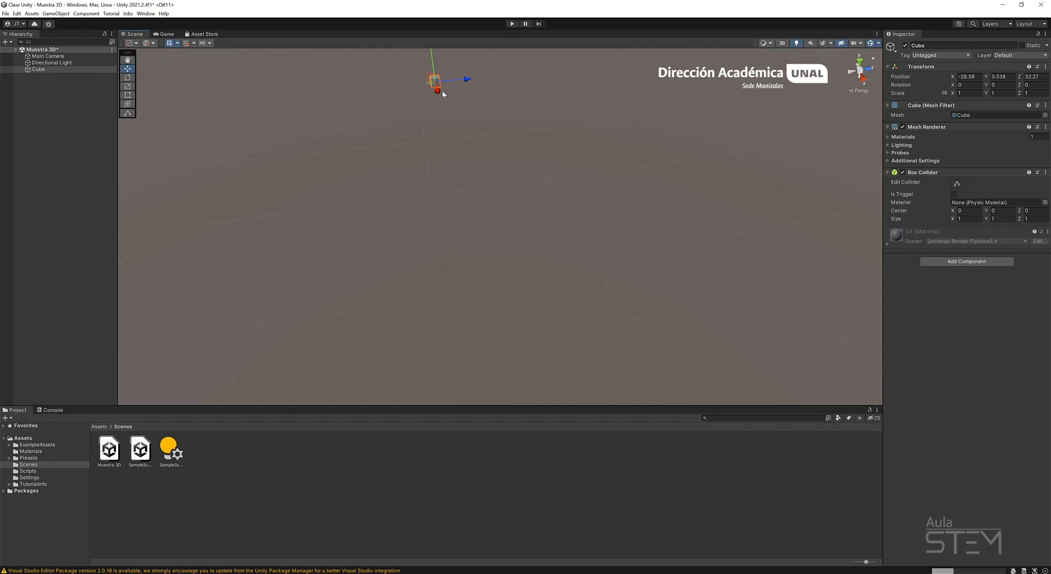
Frame the distant cube and move it along the X and Y axes to about X -25.54, Y 6.63.
{"action": "key", "text": "f"}
{"action": "left_click_drag", "start_coordinate": [535, 136], "coordinate": [523, 187], "text": "alt"}
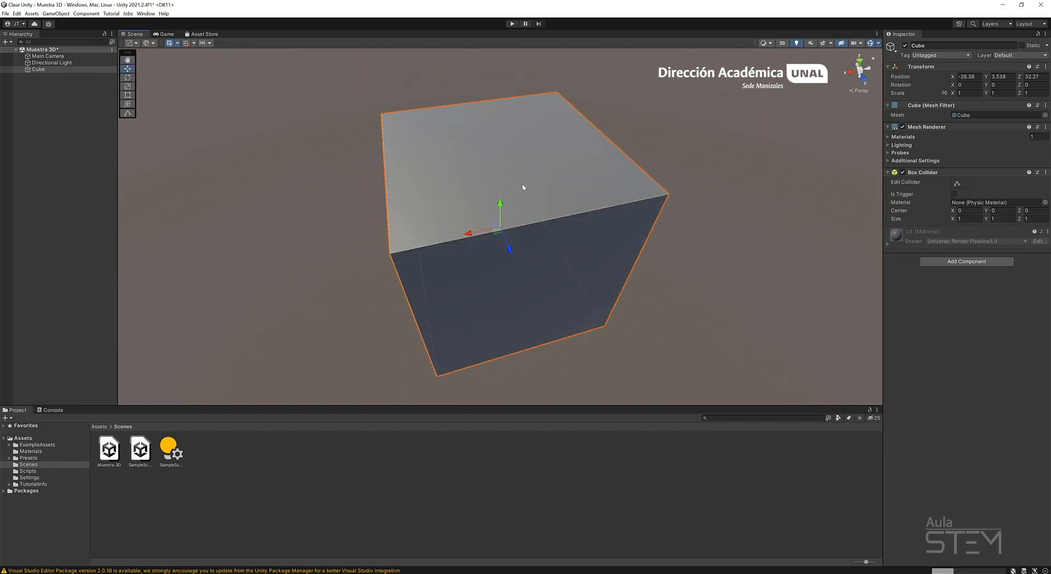
{"action": "scroll", "coordinate": [525, 191], "scroll_direction": "down", "scroll_amount": 15}
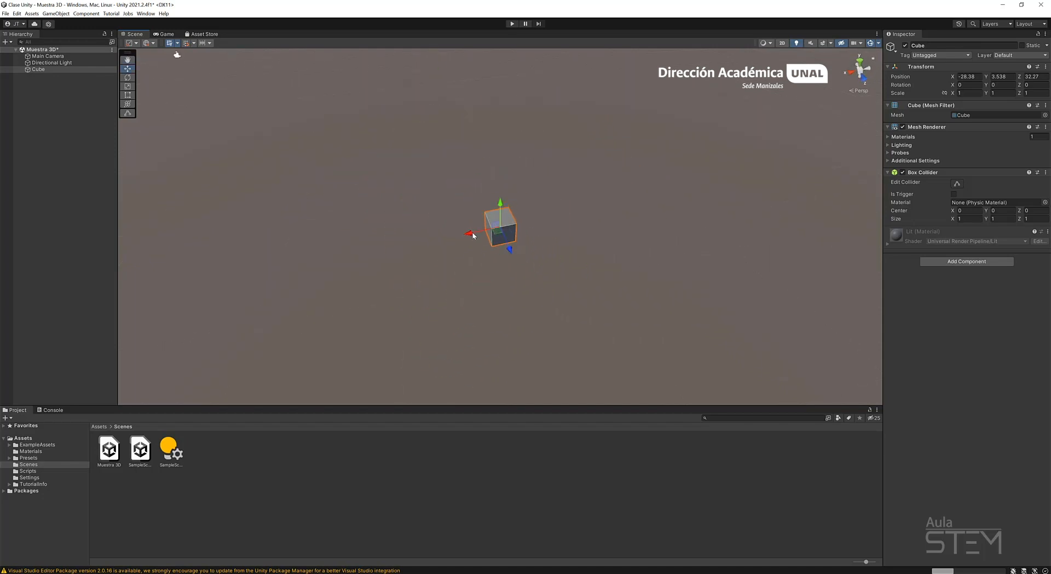
{"action": "mouse_move", "coordinate": [506, 245]}
{"action": "left_mouse_down"}
{"action": "mouse_move", "coordinate": [397, 263]}
{"action": "mouse_move", "coordinate": [509, 241]}
{"action": "left_mouse_up"}
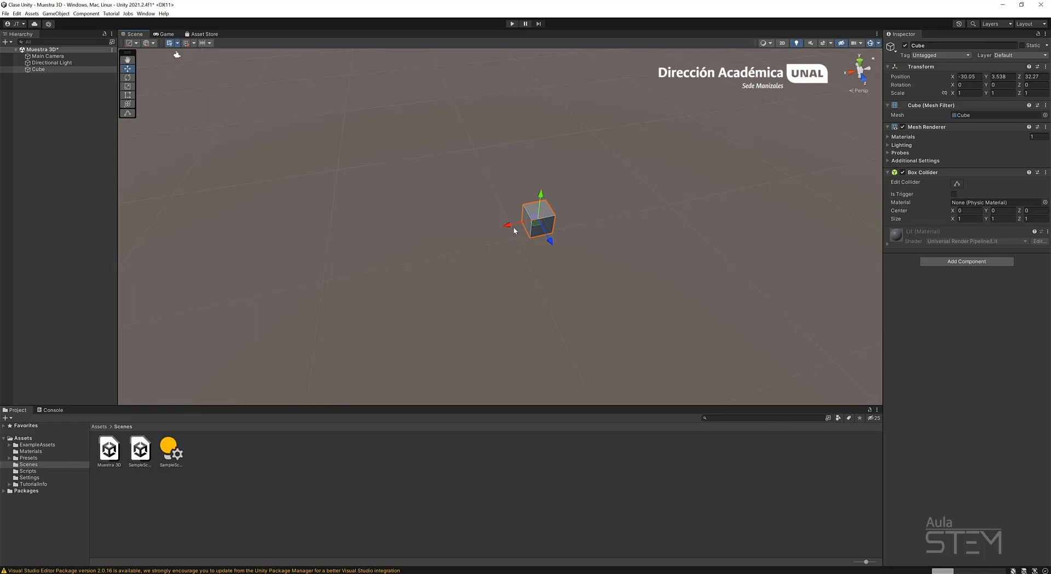
{"action": "left_click_drag", "start_coordinate": [509, 225], "coordinate": [422, 131]}
Frame the cube and rotate it freely with the Rotate tool to about X 145.34, Y 315.635, Z -276.918.
{"action": "key", "text": "f"}
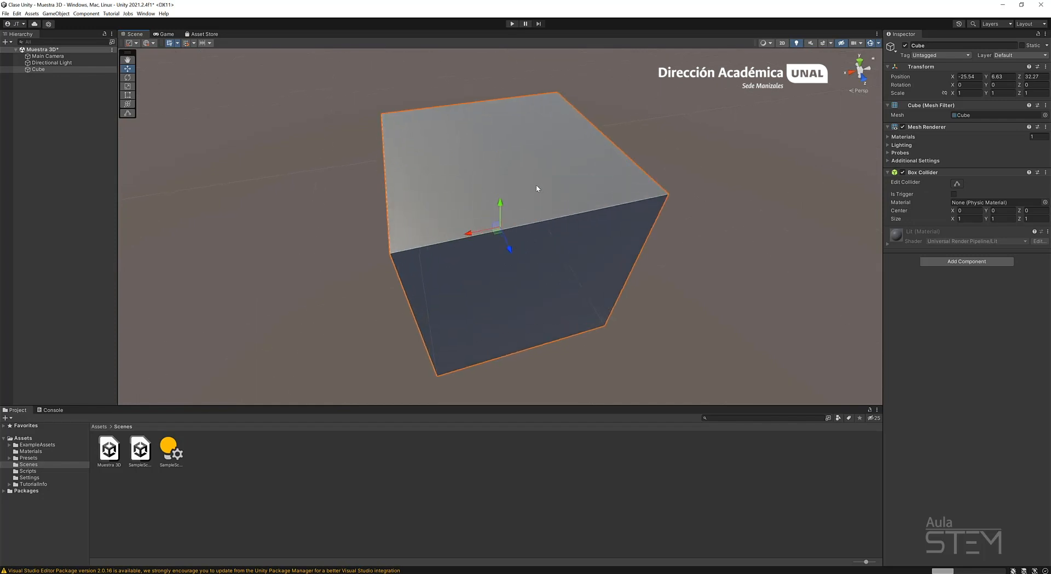
{"action": "scroll", "coordinate": [512, 222], "scroll_direction": "down", "scroll_amount": 3}
{"action": "left_click_drag", "start_coordinate": [425, 288], "coordinate": [445, 276], "text": "alt"}
{"action": "scroll", "coordinate": [498, 240], "scroll_direction": "down", "scroll_amount": 5}
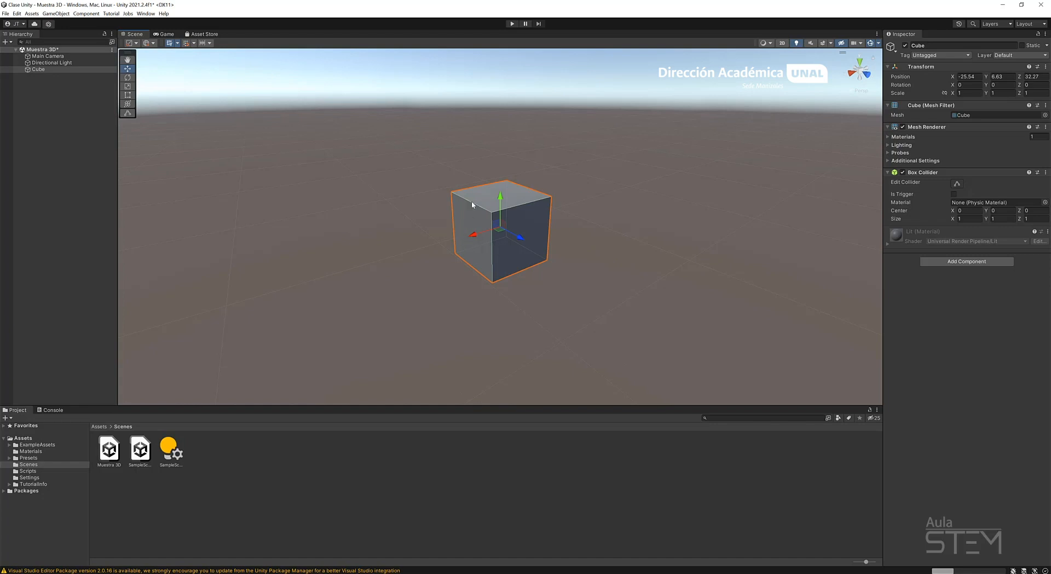
{"action": "left_click", "coordinate": [128, 79]}
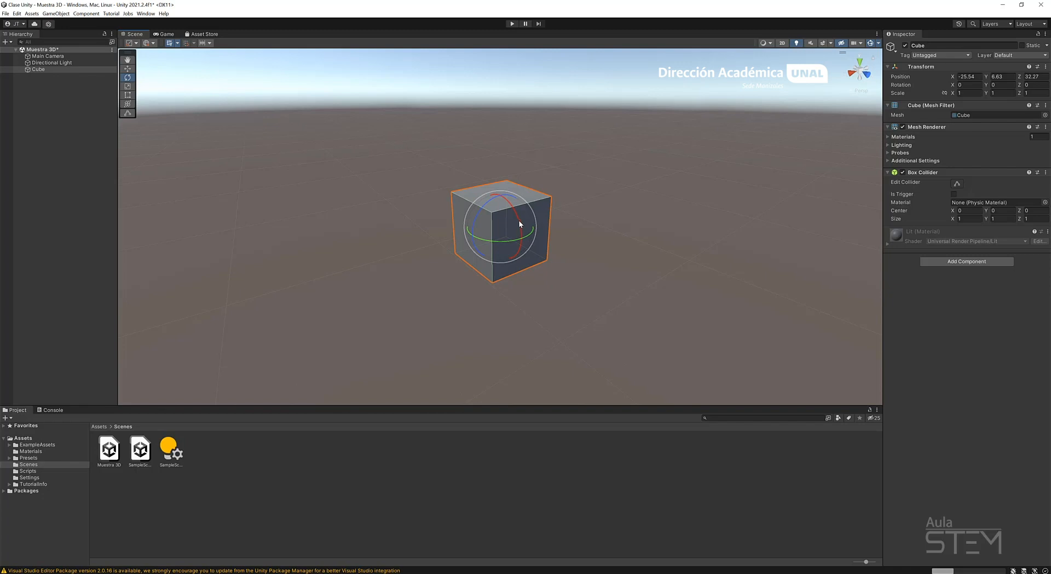
{"action": "left_click_drag", "start_coordinate": [518, 219], "coordinate": [521, 246]}
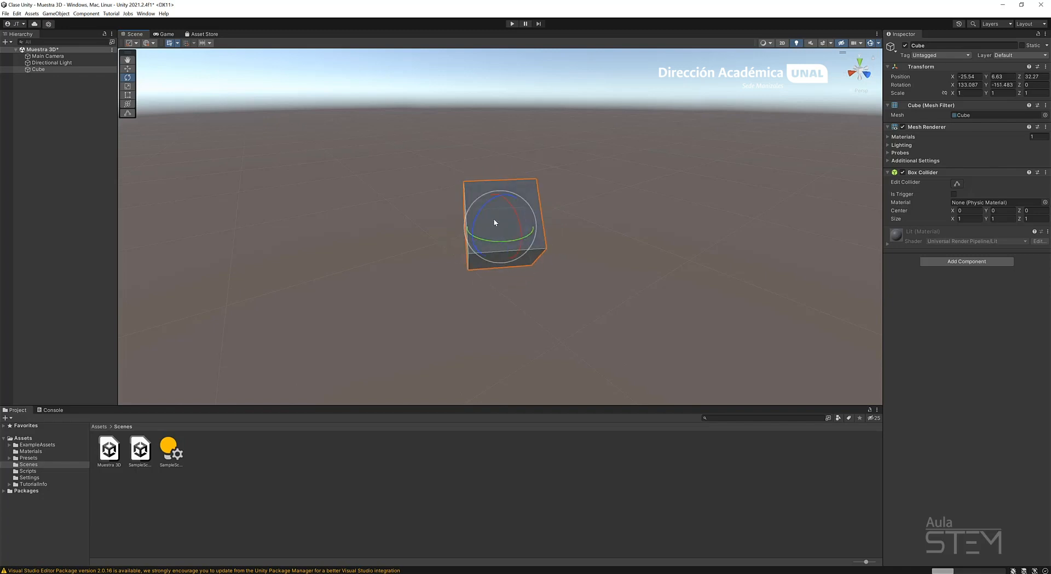
{"action": "left_click_drag", "start_coordinate": [494, 221], "coordinate": [526, 254]}
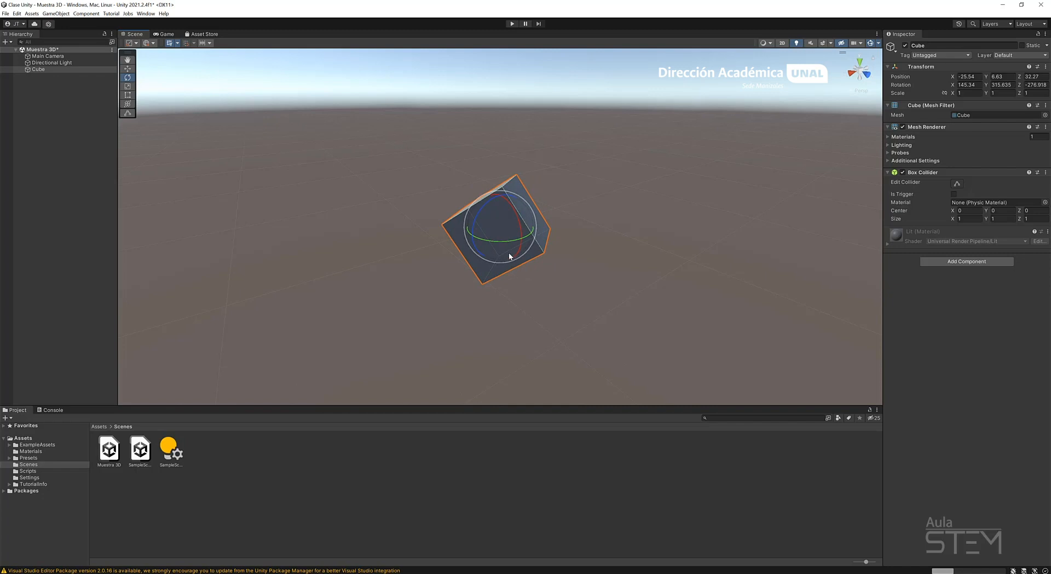
Stretch the cube with the Scale tool to about X 1.2528, Y 1.493, Z 1.0843.
{"action": "left_click", "coordinate": [128, 87]}
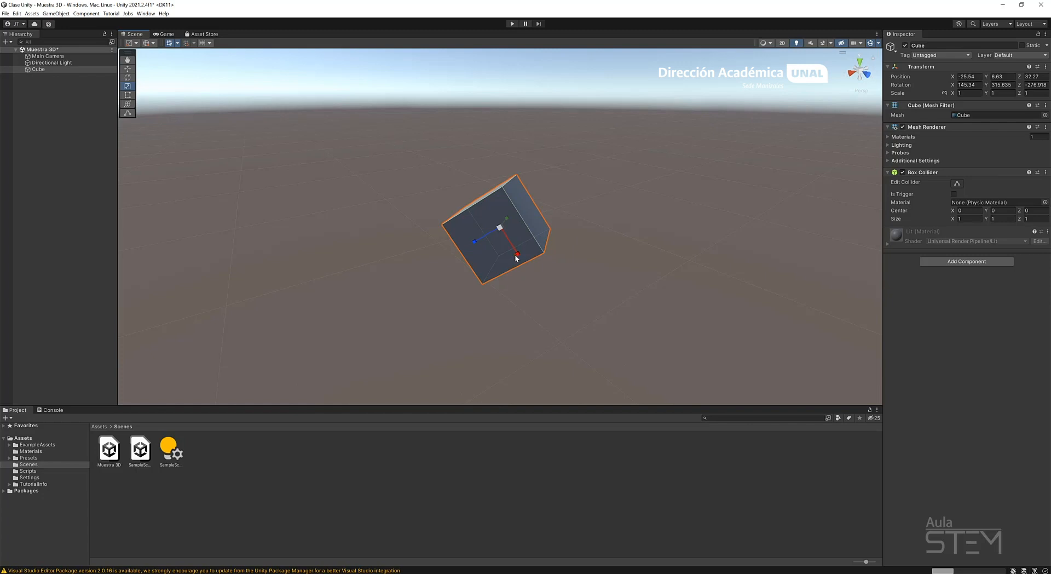
{"action": "left_click_drag", "start_coordinate": [517, 251], "coordinate": [488, 252]}
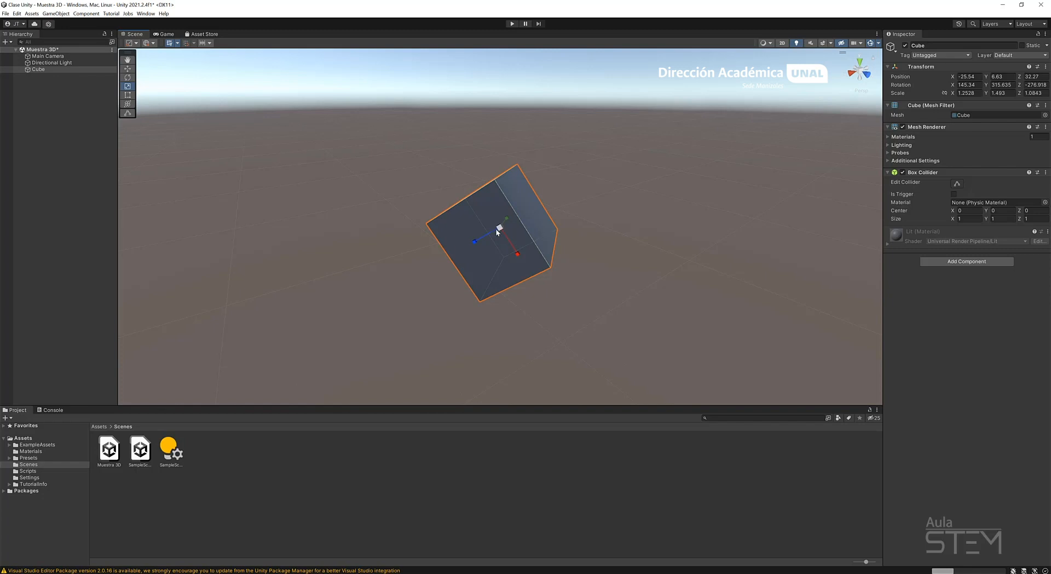
Reshape the cube into a thin slab with the Scale tool, to about X 1.153, Y 4.422, Z 0.226.
{"action": "mouse_move", "coordinate": [497, 232]}
{"action": "left_mouse_down"}
{"action": "mouse_move", "coordinate": [564, 202]}
{"action": "mouse_move", "coordinate": [481, 228]}
{"action": "mouse_move", "coordinate": [573, 195]}
{"action": "mouse_move", "coordinate": [472, 231]}
{"action": "mouse_move", "coordinate": [492, 229]}
{"action": "left_mouse_up"}
{"action": "left_click_drag", "start_coordinate": [692, 216], "coordinate": [520, 252], "text": "alt"}
{"action": "left_click_drag", "start_coordinate": [534, 228], "coordinate": [386, 267]}
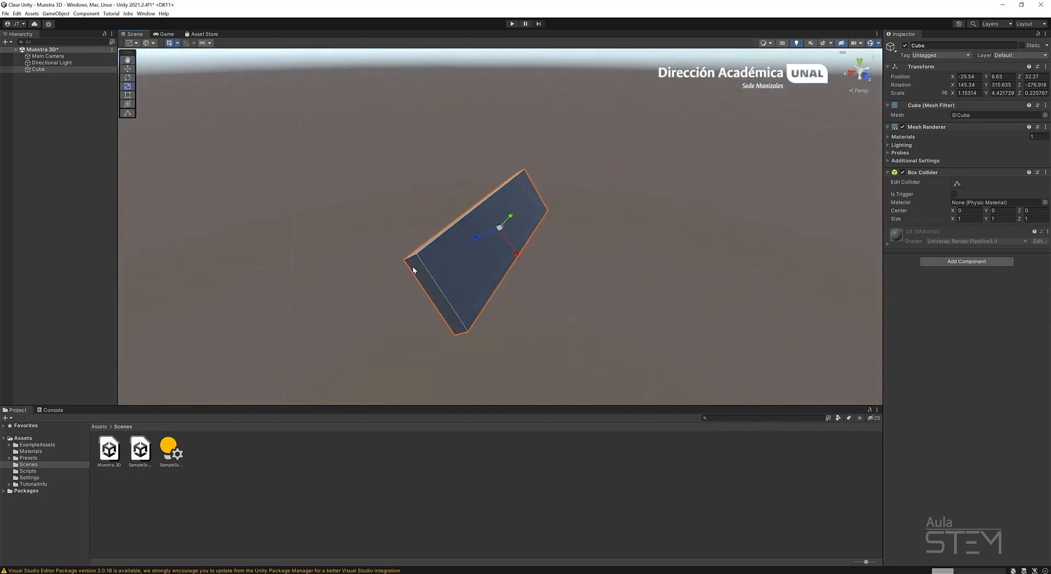
Try the Rect and Move tools on the slab, and enlarge it with the Scale tool to about X 1.748, Y 8.153.
{"action": "left_click", "coordinate": [130, 95]}
{"action": "left_click", "coordinate": [129, 69]}
{"action": "left_click_drag", "start_coordinate": [664, 290], "coordinate": [545, 338], "text": "alt"}
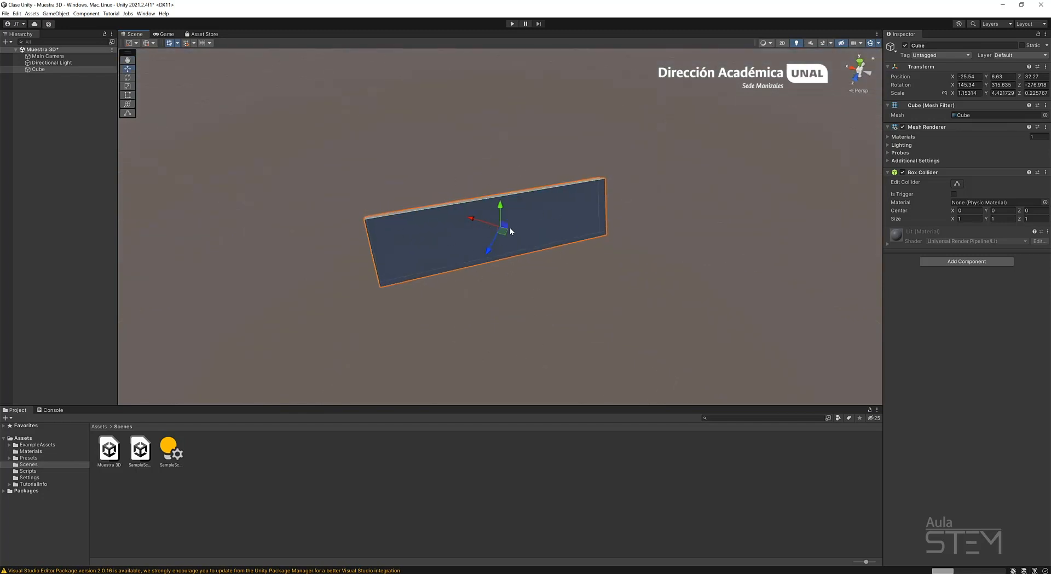
{"action": "left_click", "coordinate": [127, 87]}
{"action": "left_click_drag", "start_coordinate": [530, 224], "coordinate": [514, 296]}
Rotate the slab freely to about X 130.58, Y 385.315, Z -185.178 and return to the Move tool.
{"action": "left_click", "coordinate": [127, 78]}
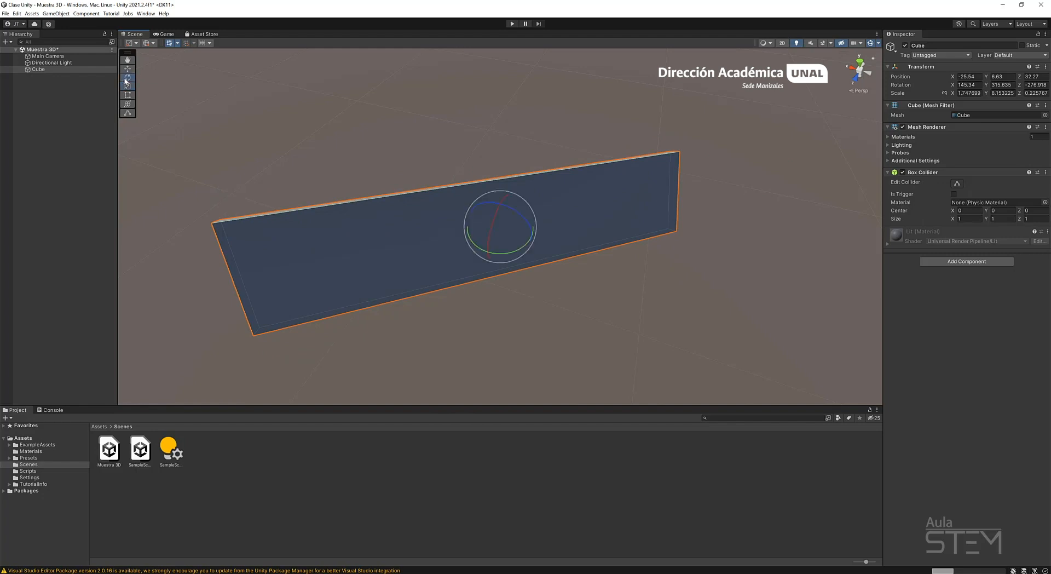
{"action": "left_click_drag", "start_coordinate": [524, 218], "coordinate": [465, 182]}
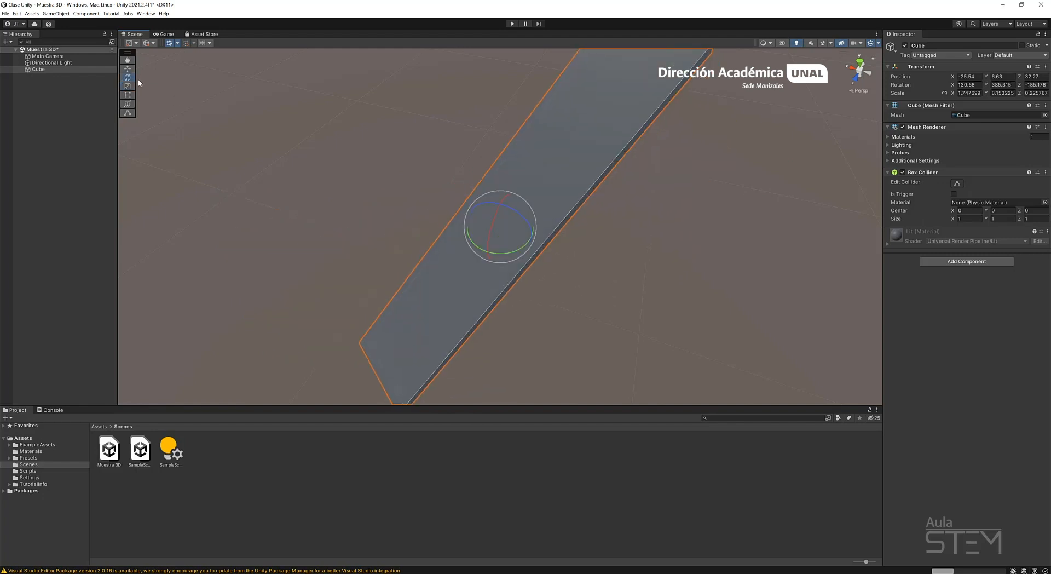
{"action": "left_click", "coordinate": [127, 68]}
{"action": "scroll", "coordinate": [546, 219], "scroll_direction": "down", "scroll_amount": 3}
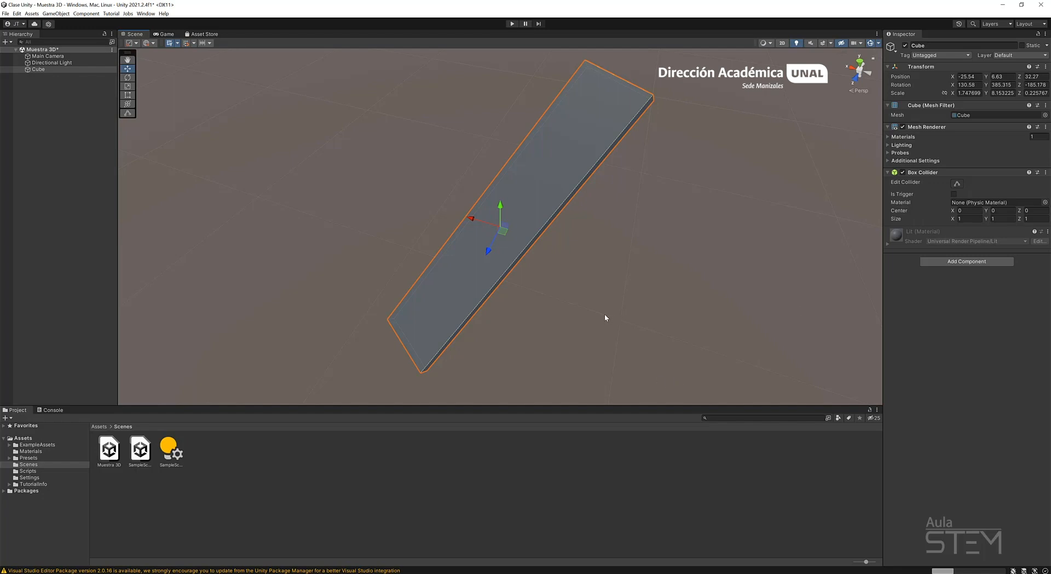
Switch the tool handle position to Center and back to Pivot.
{"action": "left_click", "coordinate": [131, 43]}
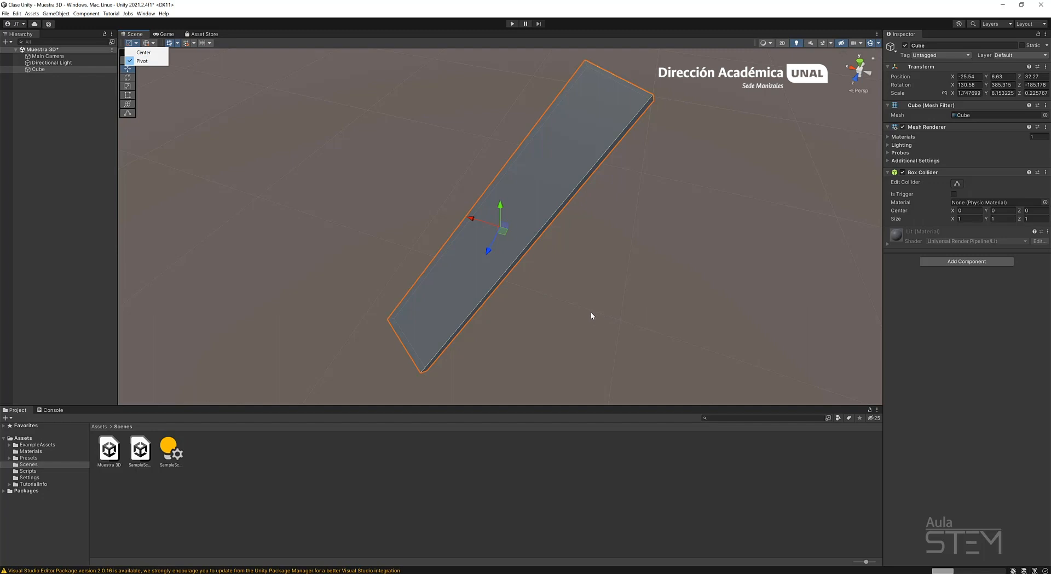
{"action": "left_click", "coordinate": [157, 54]}
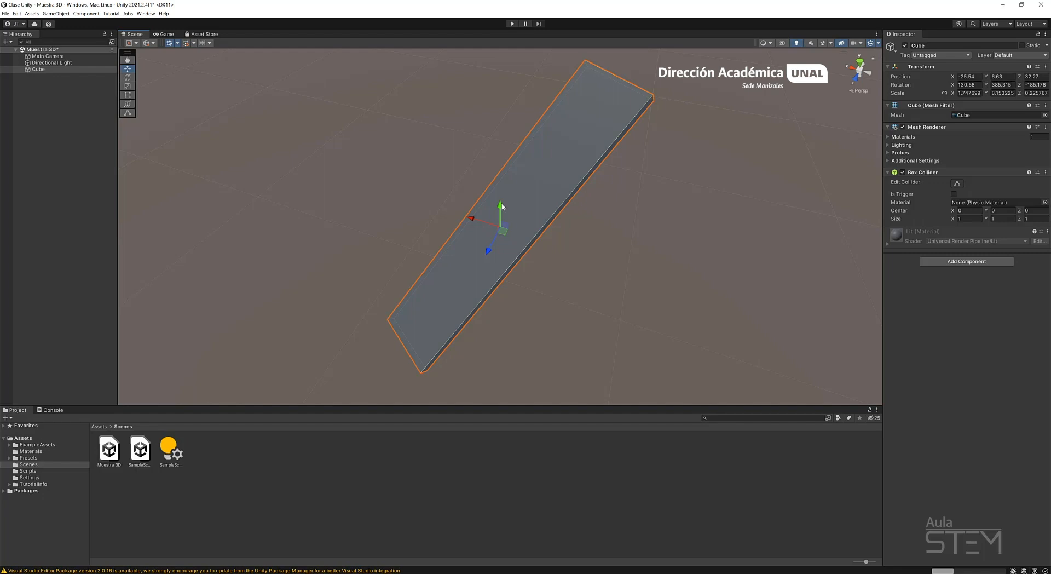
{"action": "left_click", "coordinate": [131, 43]}
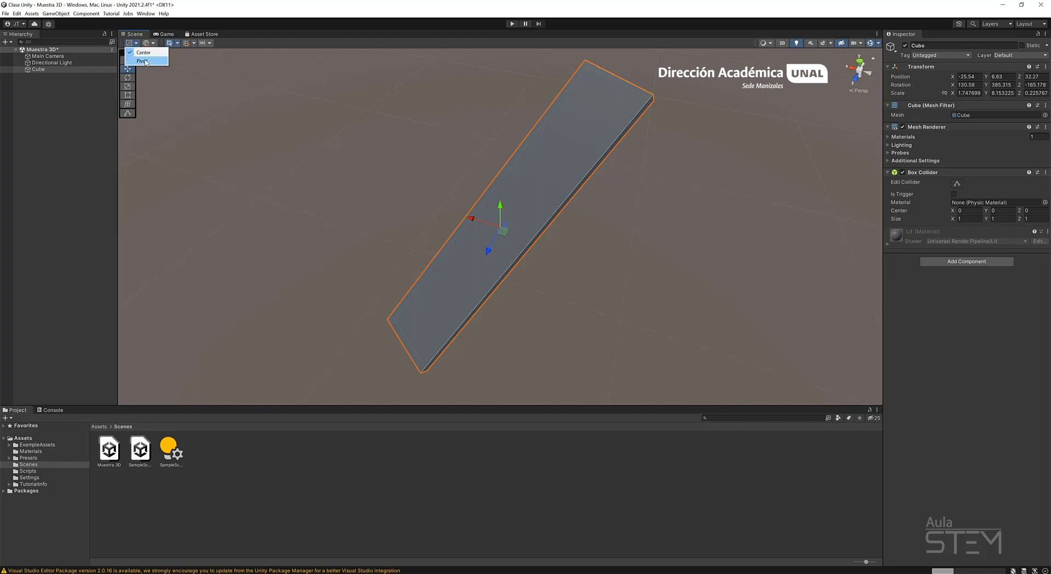
{"action": "left_click", "coordinate": [146, 61]}
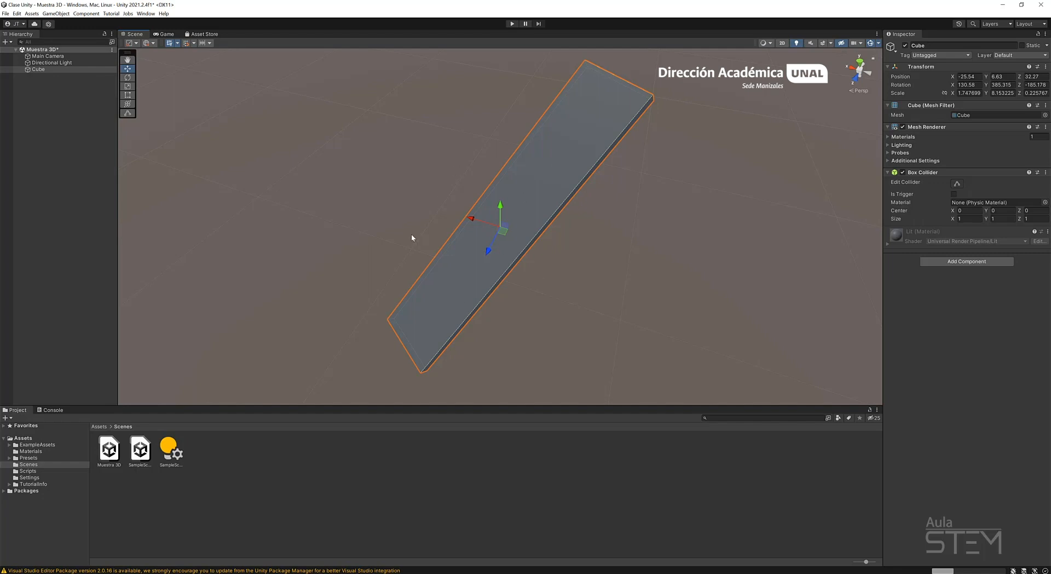
Move the slab along the global Z axis to about Z 31.77 and set the handle rotation to Local.
{"action": "left_click_drag", "start_coordinate": [413, 272], "coordinate": [683, 216], "text": "alt"}
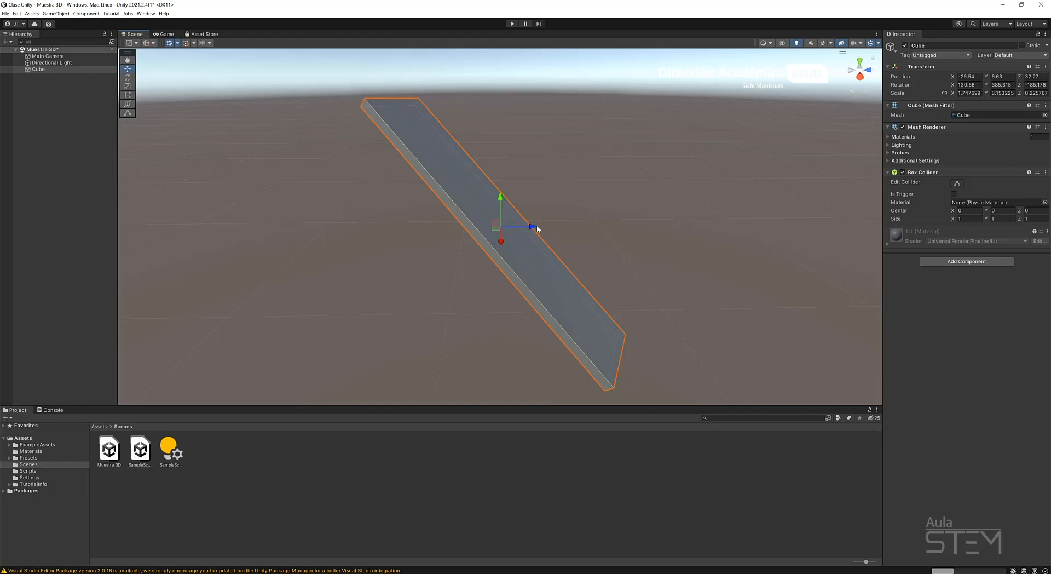
{"action": "left_click_drag", "start_coordinate": [532, 226], "coordinate": [511, 227]}
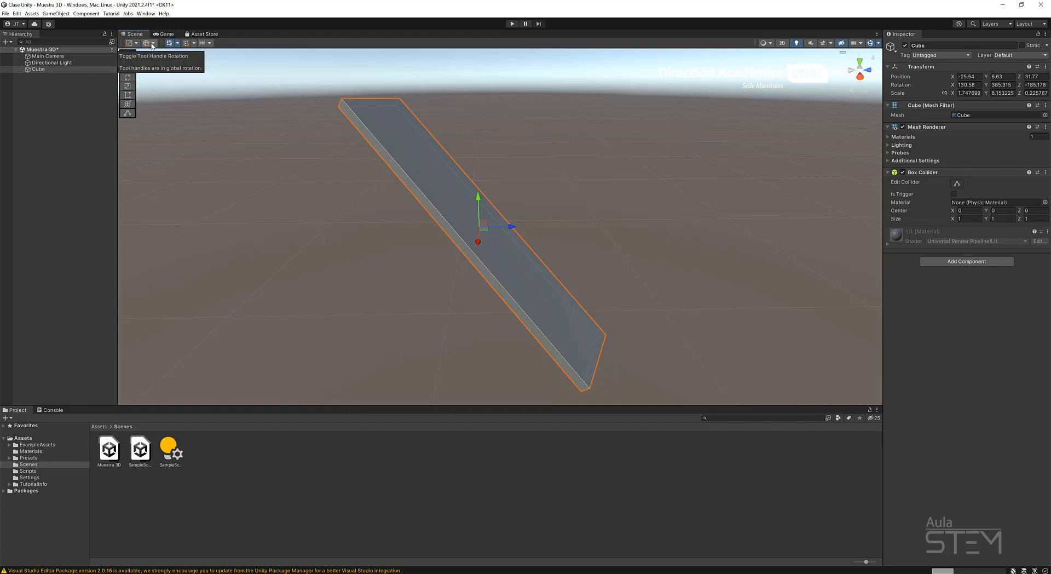
{"action": "left_click", "coordinate": [152, 45]}
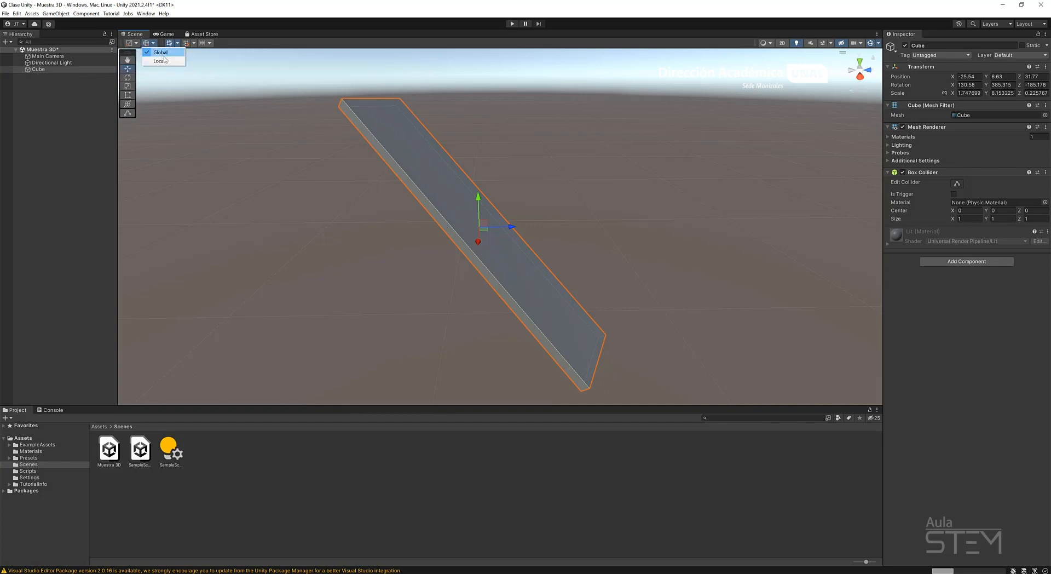
{"action": "left_click", "coordinate": [160, 60]}
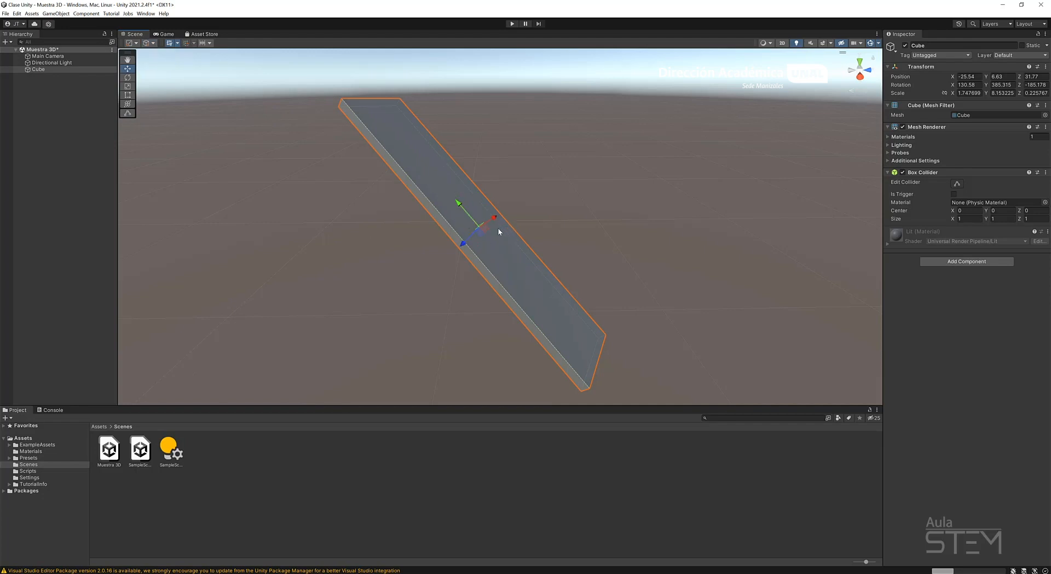
Set the handle rotation back to Global and the handle position to Center.
{"action": "left_click", "coordinate": [153, 43]}
{"action": "left_click", "coordinate": [163, 54]}
{"action": "left_click", "coordinate": [135, 45]}
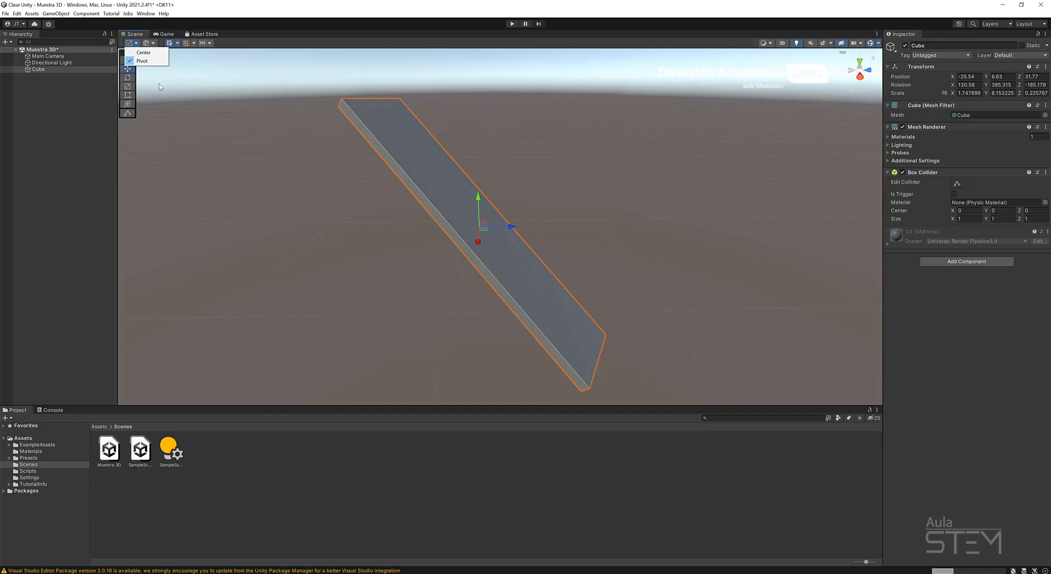
{"action": "left_click", "coordinate": [150, 53]}
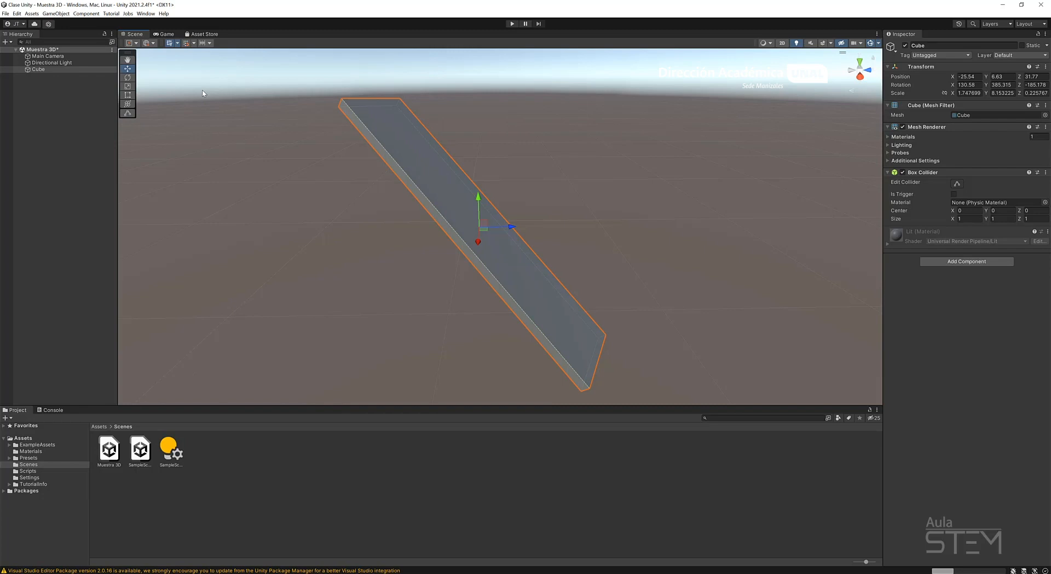
Set the handle rotation to Local and move the slab along its own axes to about X -25.88, Y 6.2, Z 31.1.
{"action": "left_click", "coordinate": [147, 44]}
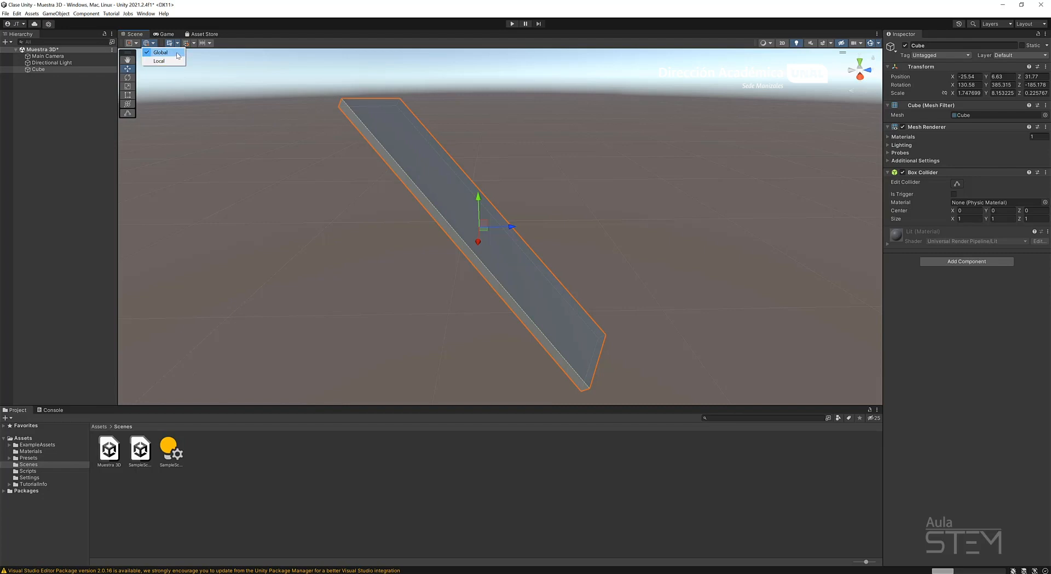
{"action": "left_click", "coordinate": [169, 66]}
{"action": "left_click_drag", "start_coordinate": [460, 202], "coordinate": [426, 244]}
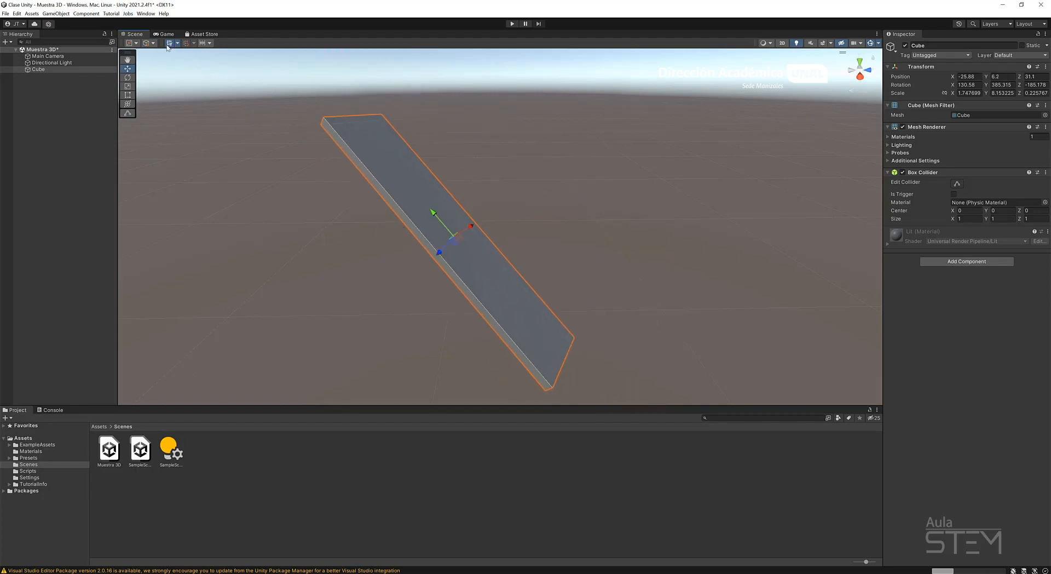
Set the handle rotation to Global and move the slab to about Y 6.46, Z 30.71.
{"action": "left_click", "coordinate": [148, 42]}
{"action": "left_click", "coordinate": [160, 53]}
{"action": "mouse_move", "coordinate": [453, 222]}
{"action": "left_mouse_down"}
{"action": "mouse_move", "coordinate": [451, 157]}
{"action": "mouse_move", "coordinate": [453, 213]}
{"action": "mouse_move", "coordinate": [405, 221]}
{"action": "mouse_move", "coordinate": [484, 225]}
{"action": "mouse_move", "coordinate": [470, 224]}
{"action": "left_mouse_up"}
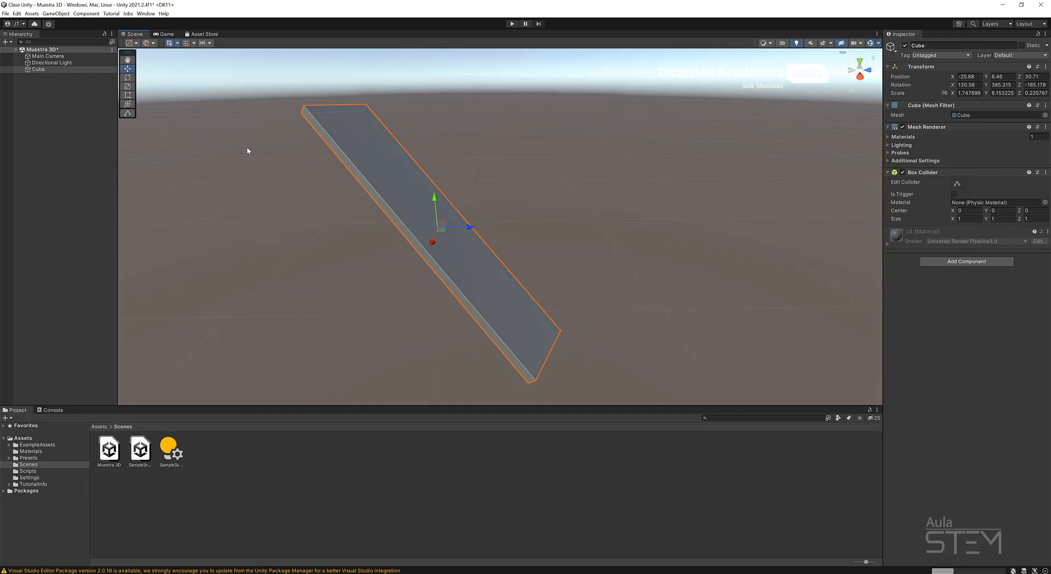
Set the handle rotation to Local and resize the slab's length with the Rect tool to a Y scale of about 5.966.
{"action": "left_click", "coordinate": [148, 42]}
{"action": "left_click", "coordinate": [160, 61]}
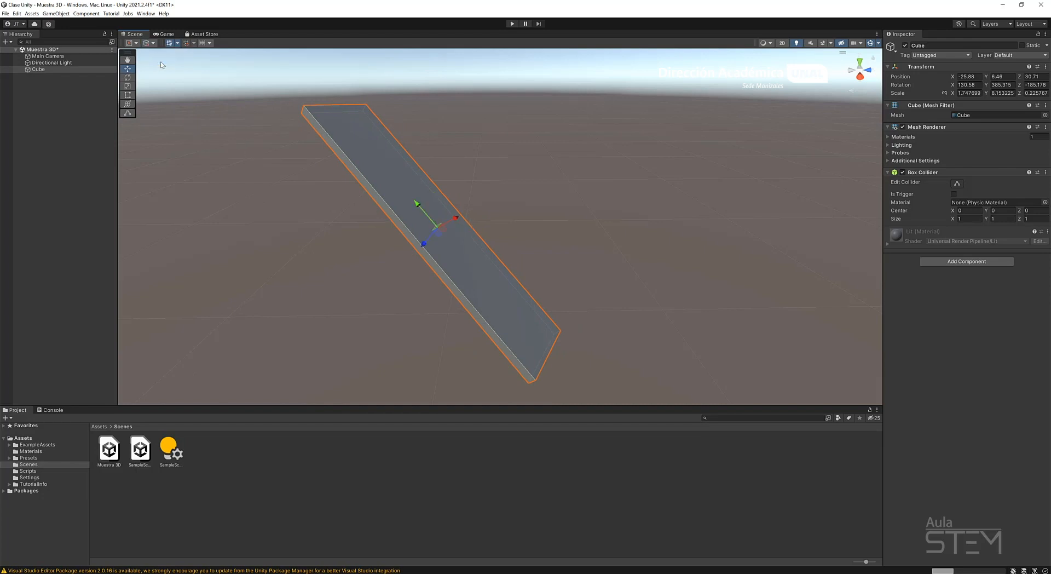
{"action": "left_click", "coordinate": [128, 95]}
{"action": "left_click_drag", "start_coordinate": [334, 105], "coordinate": [428, 203]}
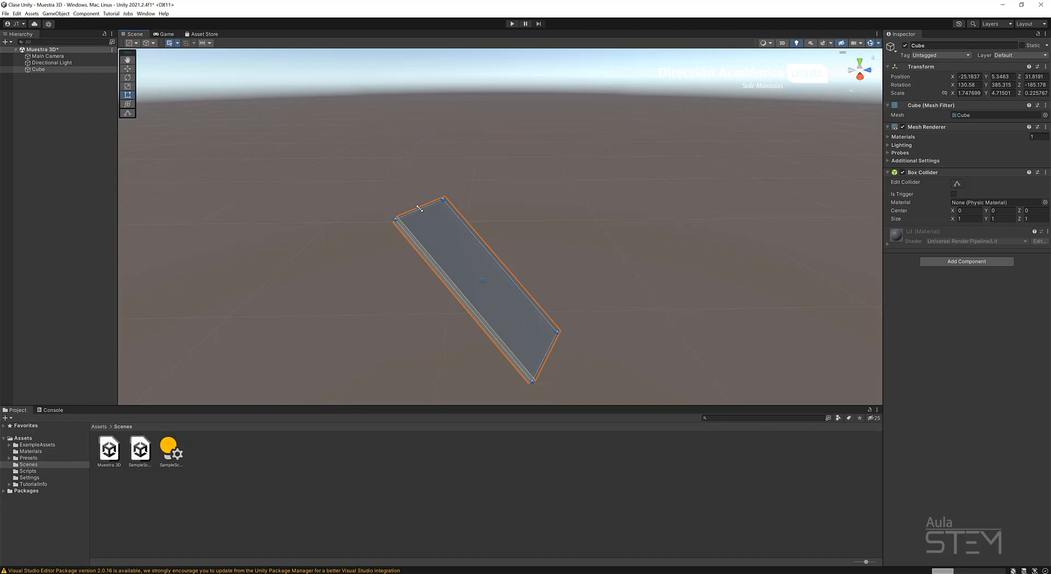
{"action": "left_click_drag", "start_coordinate": [420, 208], "coordinate": [390, 171]}
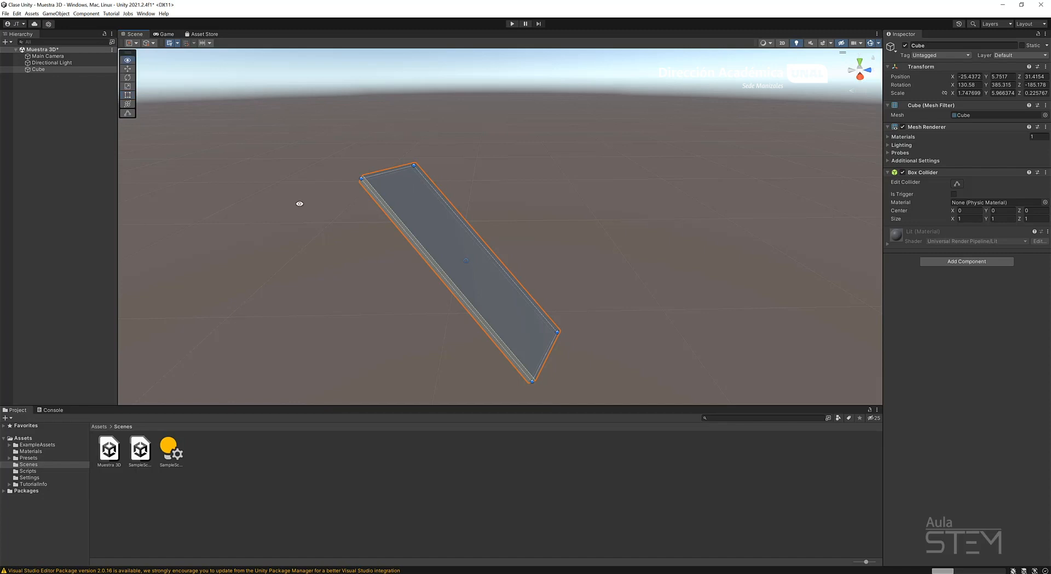
Widen and shorten the slab with the Rect tool to a scale of about X 3.445, Y 3.428.
{"action": "left_click_drag", "start_coordinate": [298, 205], "coordinate": [378, 228], "text": "alt"}
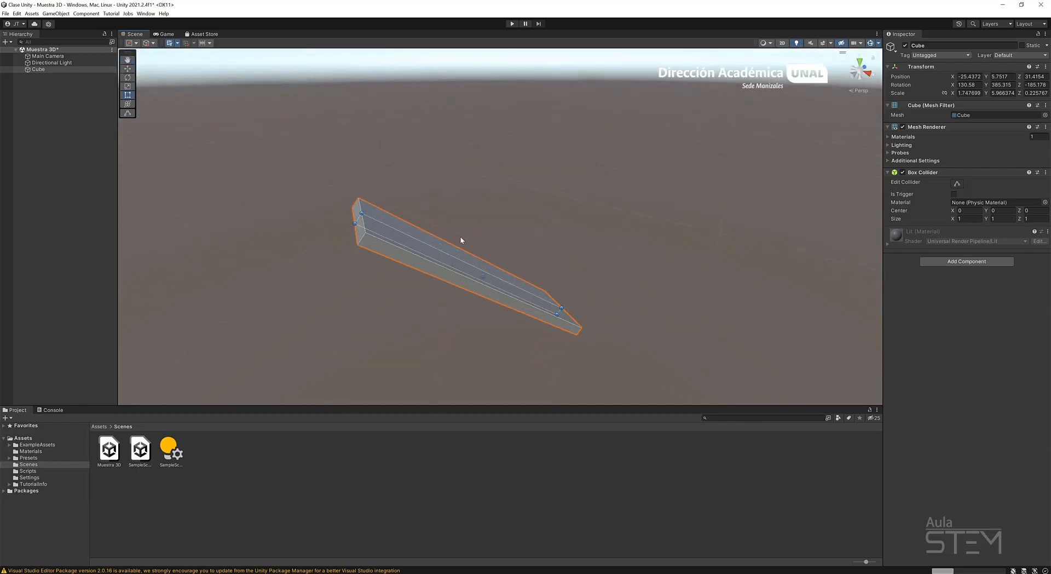
{"action": "left_click_drag", "start_coordinate": [460, 239], "coordinate": [371, 228], "text": "alt"}
{"action": "left_click_drag", "start_coordinate": [375, 178], "coordinate": [410, 215]}
{"action": "left_click", "coordinate": [452, 256]}
{"action": "left_click", "coordinate": [455, 258]}
{"action": "left_click_drag", "start_coordinate": [454, 289], "coordinate": [411, 320]}
{"action": "left_click_drag", "start_coordinate": [489, 261], "coordinate": [520, 350]}
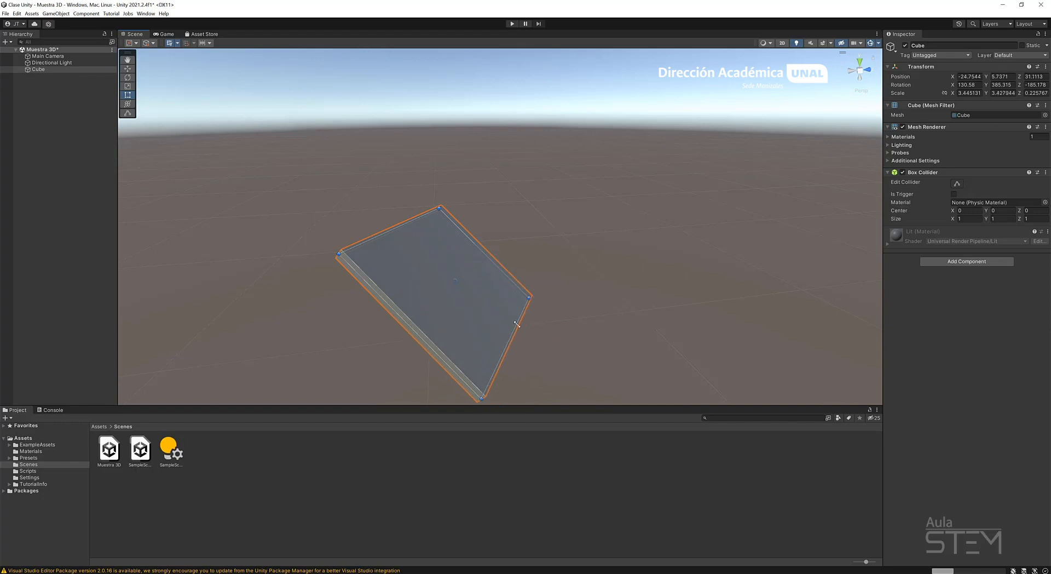
Narrow and lengthen the slab with the Scale tool to about X 2.069, Y 4.035.
{"action": "left_click", "coordinate": [128, 87]}
{"action": "left_click_drag", "start_coordinate": [437, 262], "coordinate": [464, 272]}
Shorten and thicken the slab with the Rect tool to a scale of about Y 3.959, Z 2.042.
{"action": "left_click", "coordinate": [128, 95]}
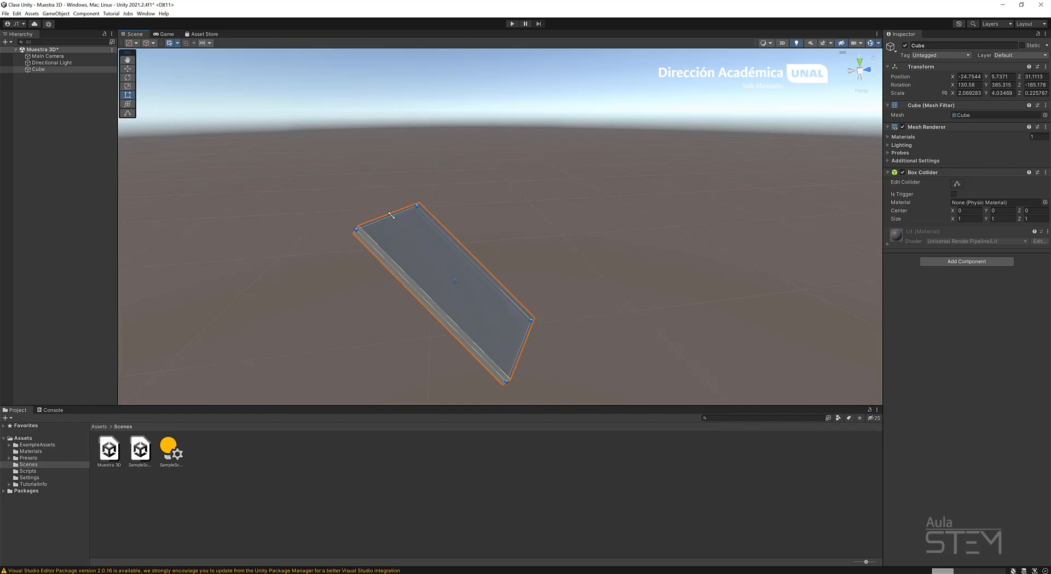
{"action": "mouse_move", "coordinate": [391, 215]}
{"action": "left_mouse_down"}
{"action": "mouse_move", "coordinate": [473, 312]}
{"action": "mouse_move", "coordinate": [382, 222]}
{"action": "left_mouse_up"}
{"action": "left_click_drag", "start_coordinate": [413, 352], "coordinate": [553, 205], "text": "alt"}
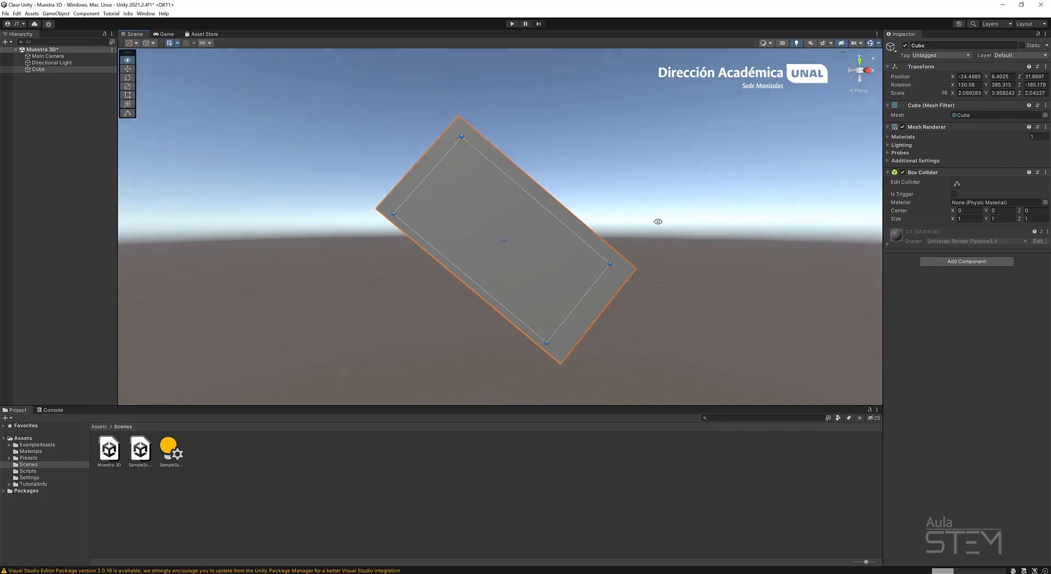
Thin the block with the Rect tool from its side faces to a scale of about Y 3.898, Z 0.563.
{"action": "left_click_drag", "start_coordinate": [659, 223], "coordinate": [540, 305], "text": "alt"}
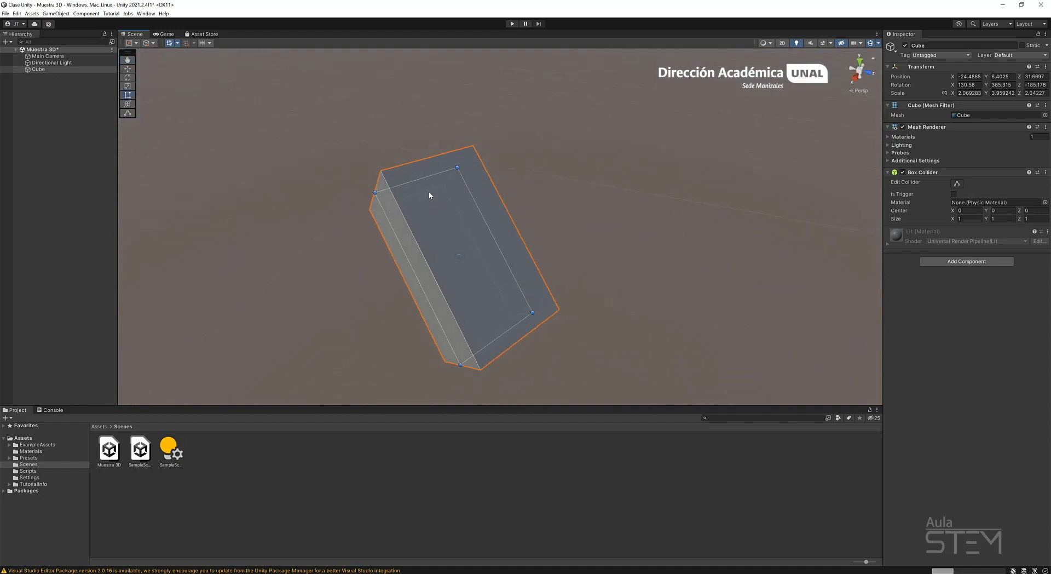
{"action": "mouse_move", "coordinate": [423, 179]}
{"action": "left_mouse_down"}
{"action": "mouse_move", "coordinate": [444, 230]}
{"action": "mouse_move", "coordinate": [424, 182]}
{"action": "left_mouse_up"}
{"action": "left_click_drag", "start_coordinate": [436, 294], "coordinate": [469, 243], "text": "alt"}
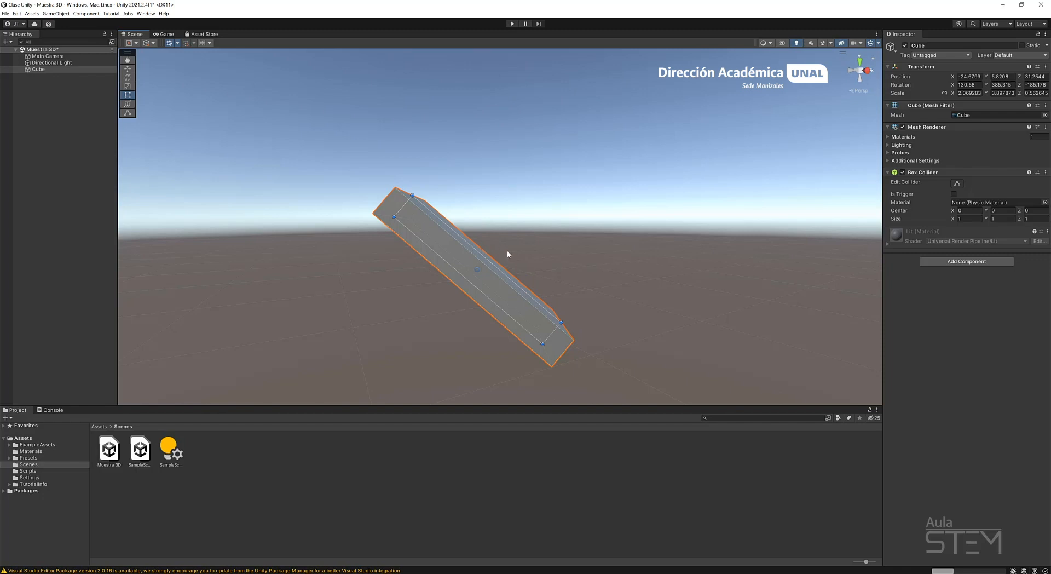
Use the Transform tool to bring the block to about position X -24.53, Y 5.581, Z 31.493, Z rotation -162.803 and Y scale 7.172.
{"action": "left_click_drag", "start_coordinate": [595, 267], "coordinate": [485, 334], "text": "alt"}
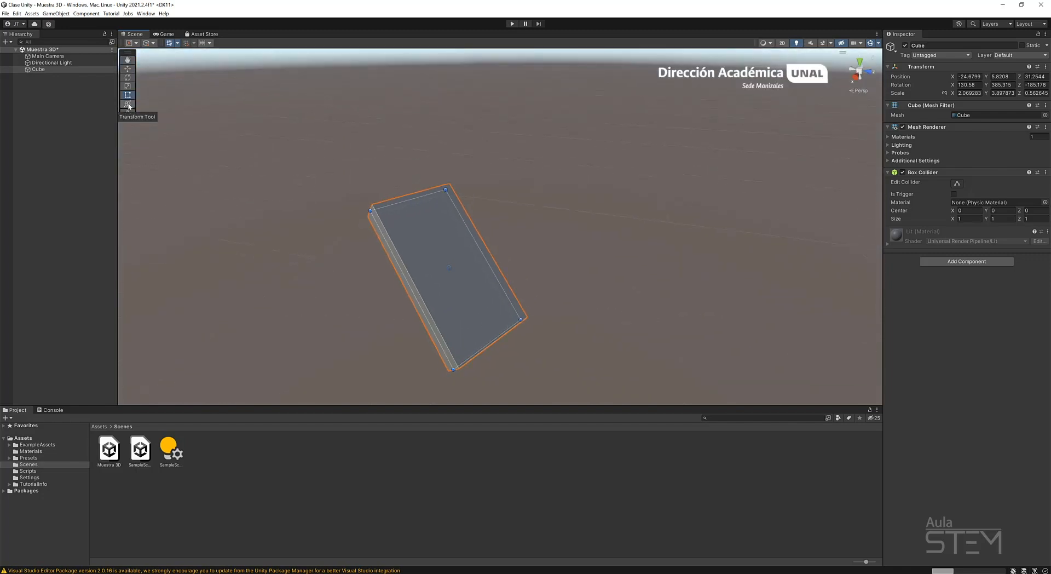
{"action": "left_click", "coordinate": [128, 105]}
{"action": "left_click_drag", "start_coordinate": [428, 289], "coordinate": [486, 259], "text": "alt"}
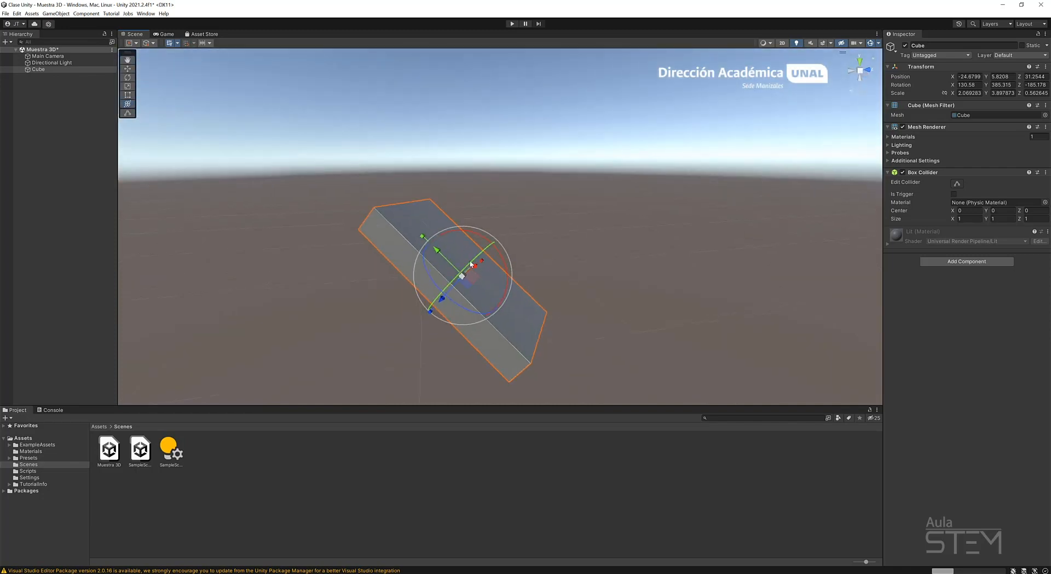
{"action": "left_click_drag", "start_coordinate": [437, 254], "coordinate": [380, 201]}
{"action": "left_click_drag", "start_coordinate": [469, 318], "coordinate": [508, 324]}
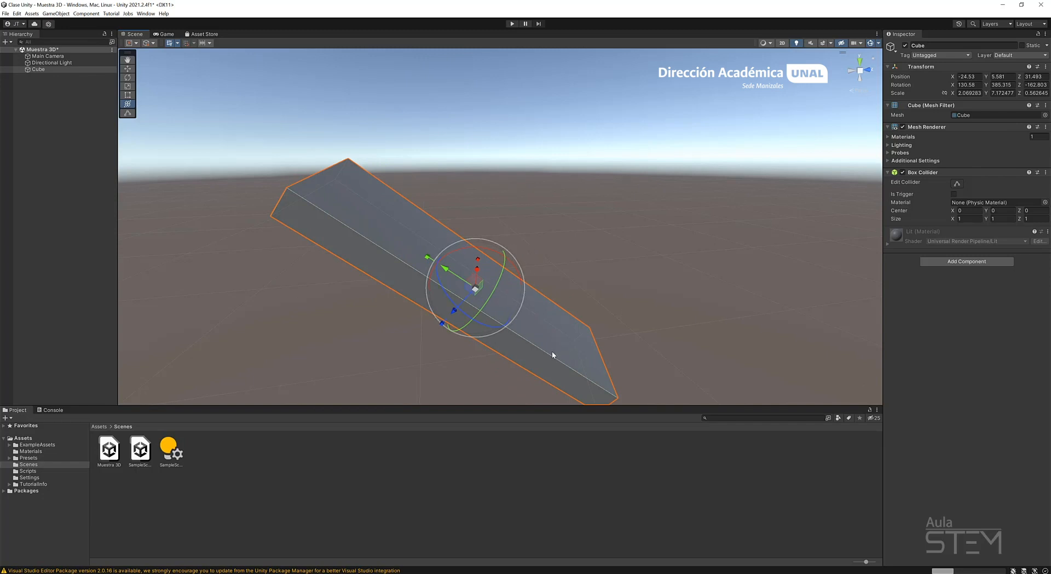
{"action": "scroll", "coordinate": [504, 286], "scroll_direction": "down", "scroll_amount": 3}
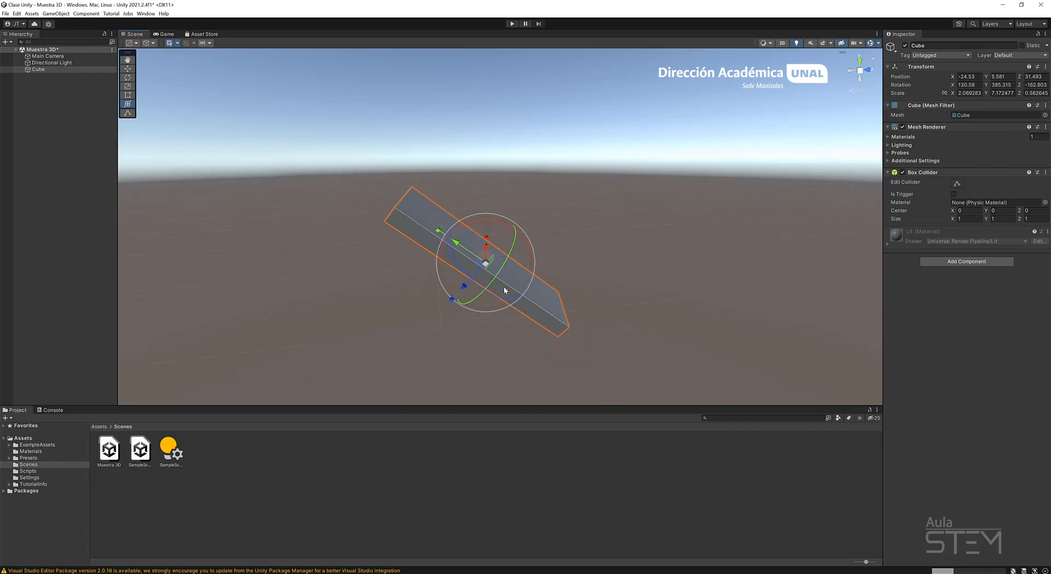
Activate the Move tool and examine the block from several sides.
{"action": "key", "text": "w"}
{"action": "left_click_drag", "start_coordinate": [671, 239], "coordinate": [561, 279], "text": "alt"}
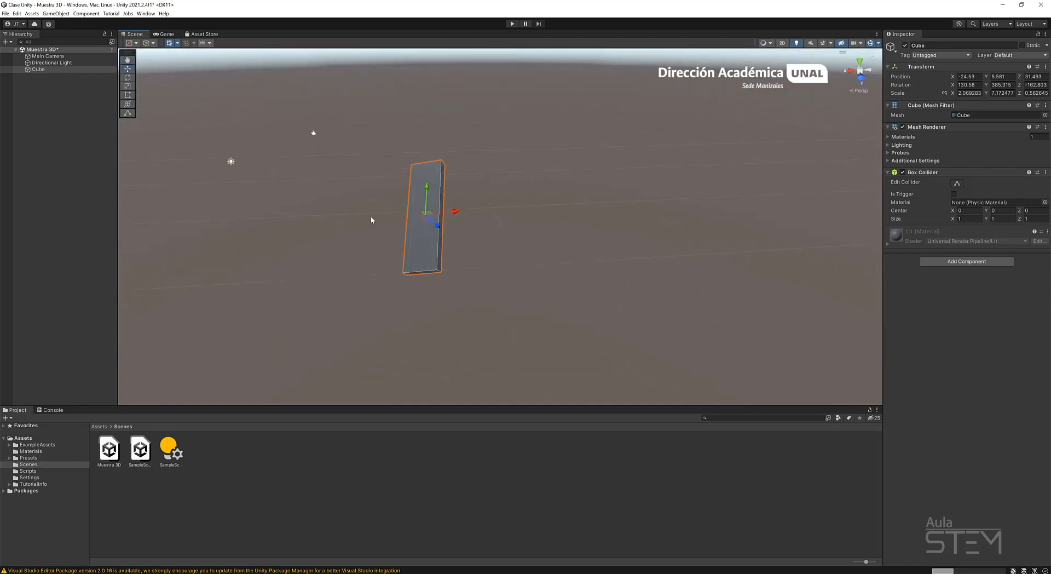
{"action": "middle_click_drag", "start_coordinate": [413, 206], "coordinate": [566, 241]}
{"action": "scroll", "coordinate": [519, 221], "scroll_direction": "up", "scroll_amount": 6}
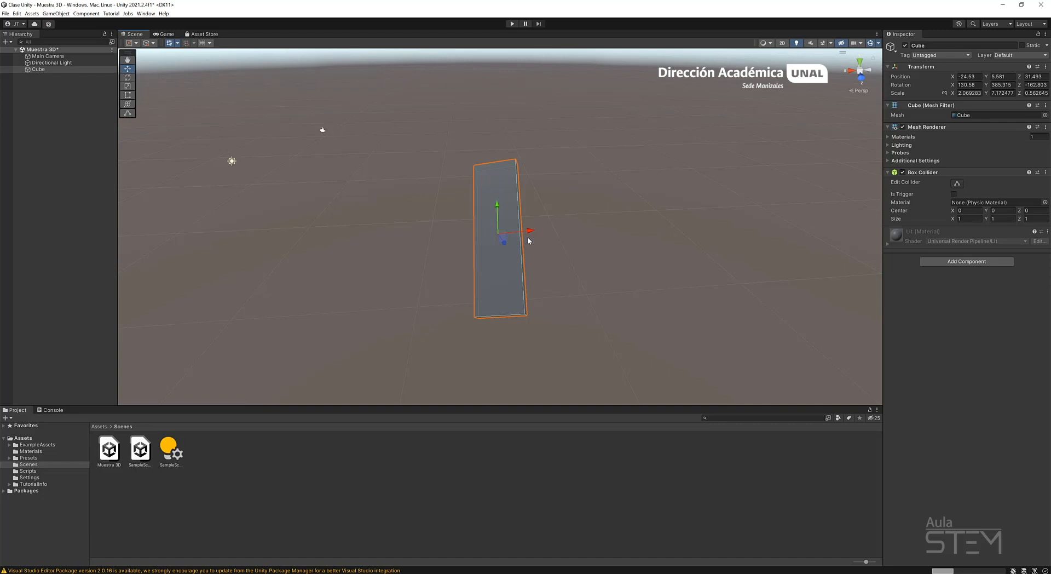
{"action": "left_click_drag", "start_coordinate": [677, 260], "coordinate": [346, 197], "text": "alt"}
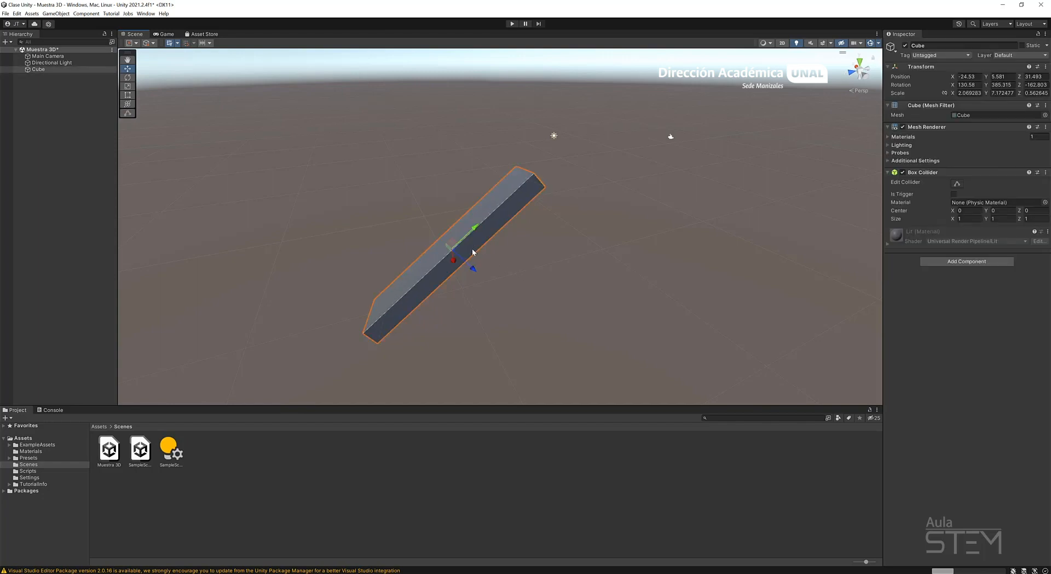
Cycle twice through the Rotate, Scale, Rect and Transform tools on the block.
{"action": "key", "text": "e"}
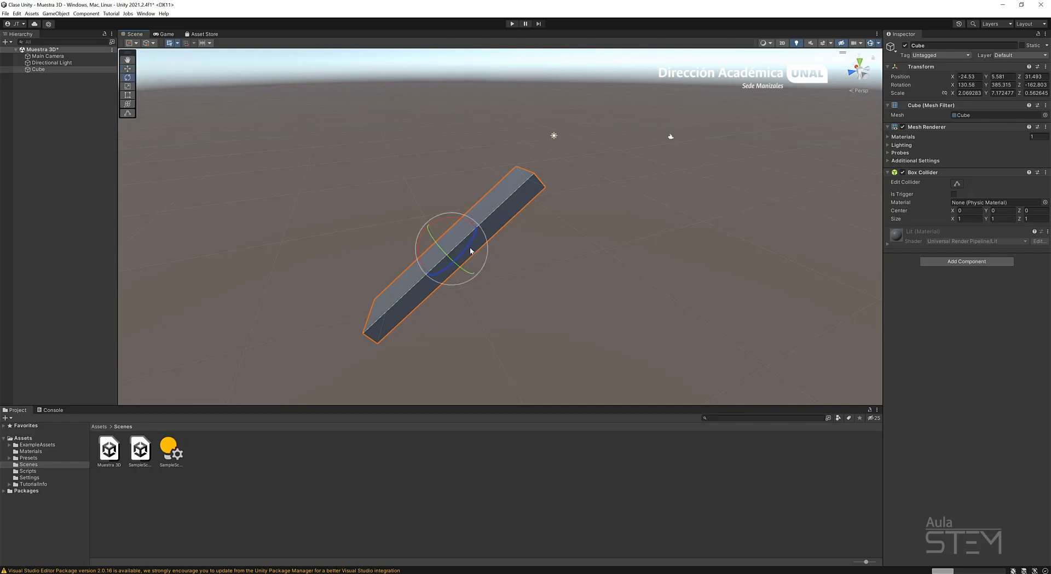
{"action": "key", "text": "r"}
{"action": "key", "text": "t"}
{"action": "key", "text": "y"}
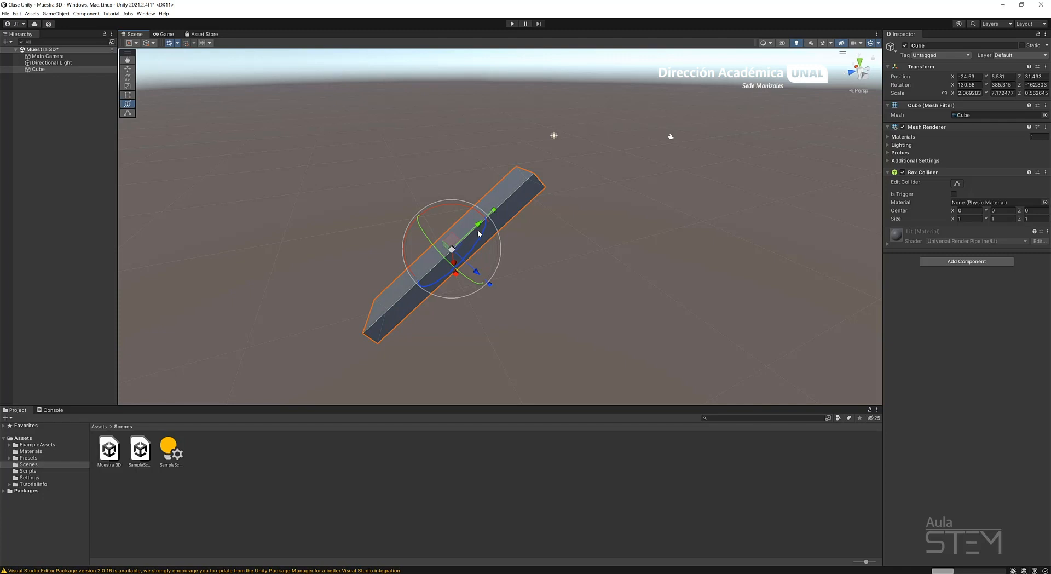
{"action": "key", "text": "w"}
{"action": "key", "text": "e"}
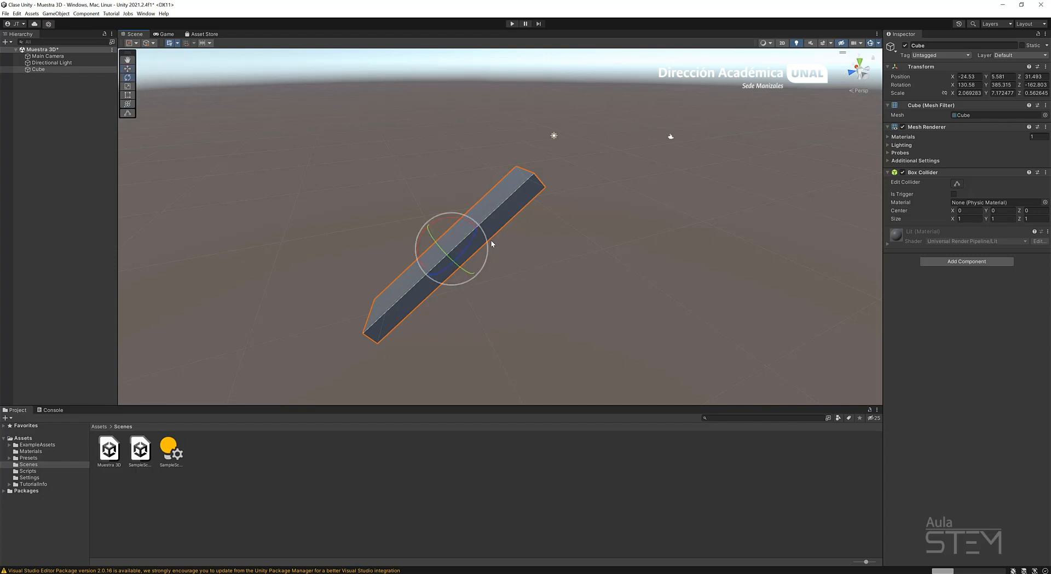
{"action": "key", "text": "r"}
{"action": "key", "text": "t"}
{"action": "key", "text": "y"}
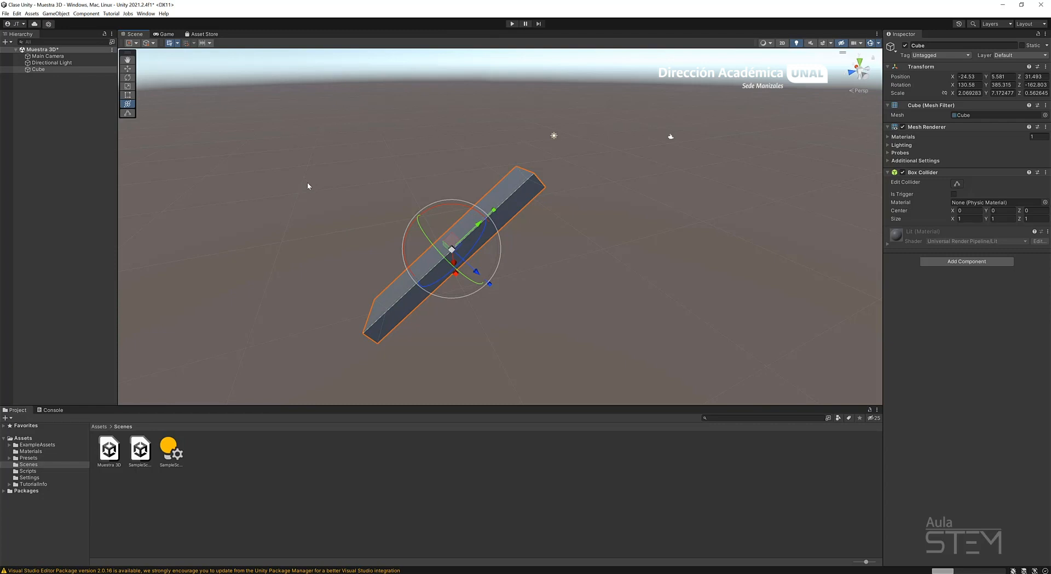
Return to the Move tool, view the block from its other side and select the Cube object in the scene hierarchy.
{"action": "key", "text": "w"}
{"action": "left_click_drag", "start_coordinate": [245, 259], "coordinate": [594, 219], "text": "alt"}
{"action": "left_click_drag", "start_coordinate": [567, 301], "coordinate": [493, 277], "text": "alt"}
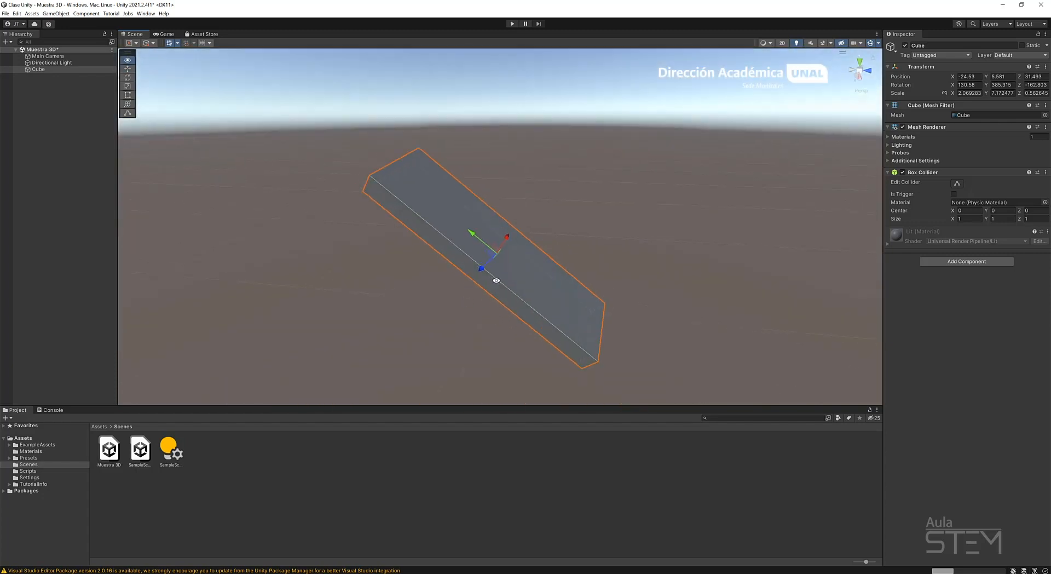
{"action": "left_click", "coordinate": [37, 69]}
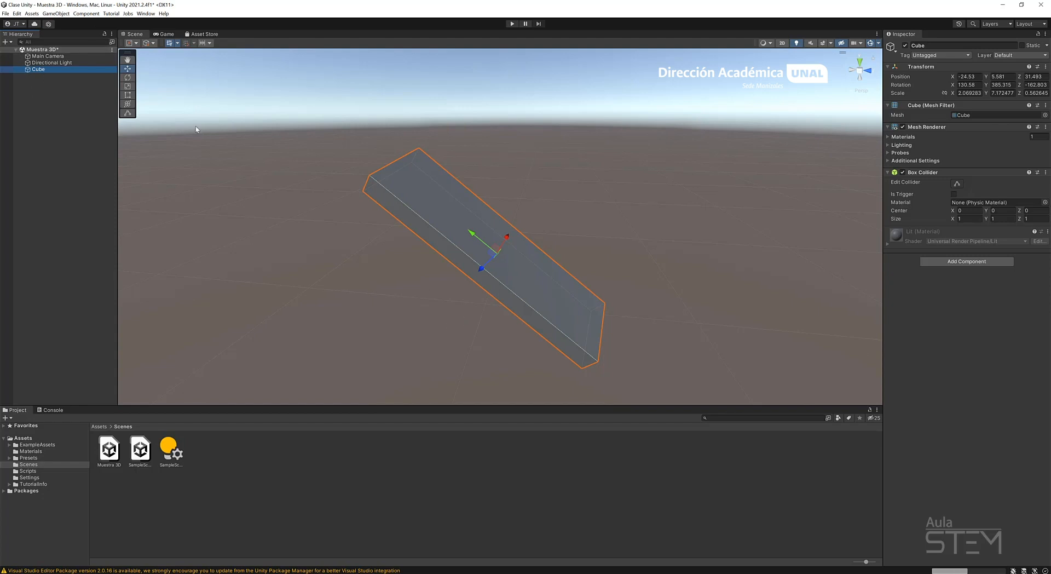
Reset the Cube's Transform component, frame the cube in the scene view and look at it from above.
{"action": "left_click", "coordinate": [1045, 66]}
{"action": "left_click", "coordinate": [1011, 77]}
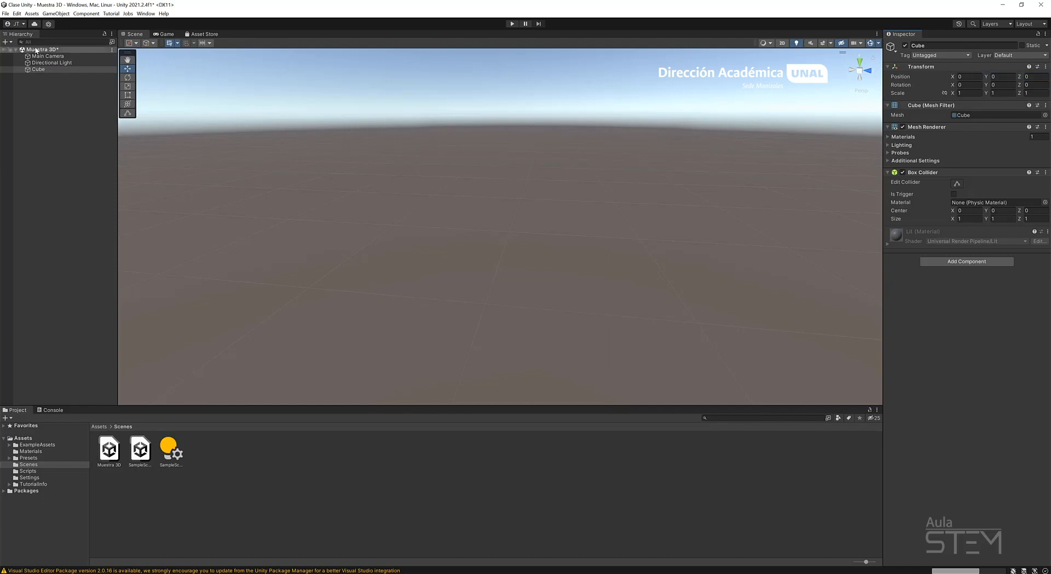
{"action": "double_click", "coordinate": [37, 70]}
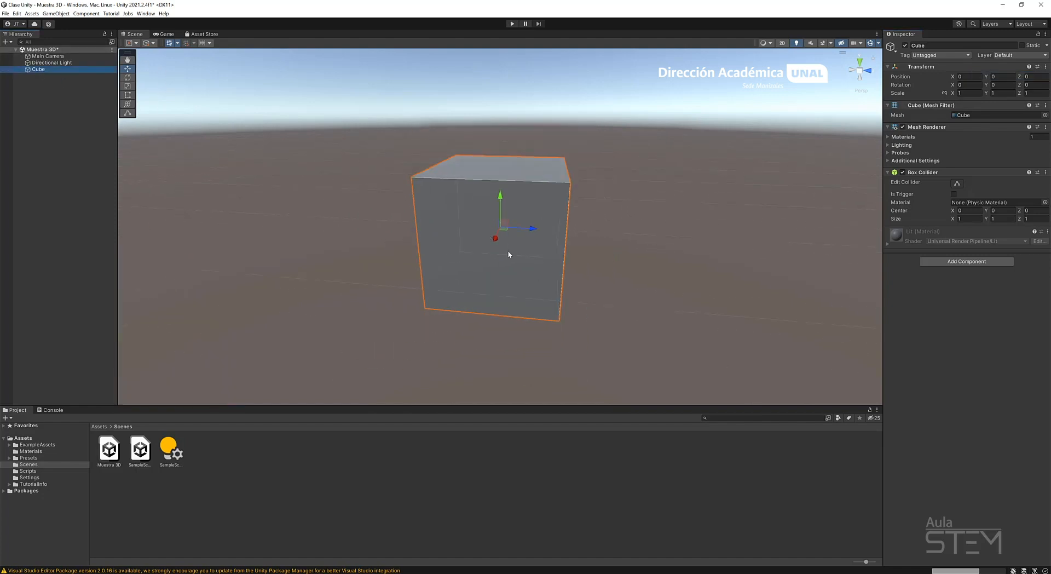
{"action": "left_click_drag", "start_coordinate": [622, 199], "coordinate": [567, 257], "text": "alt"}
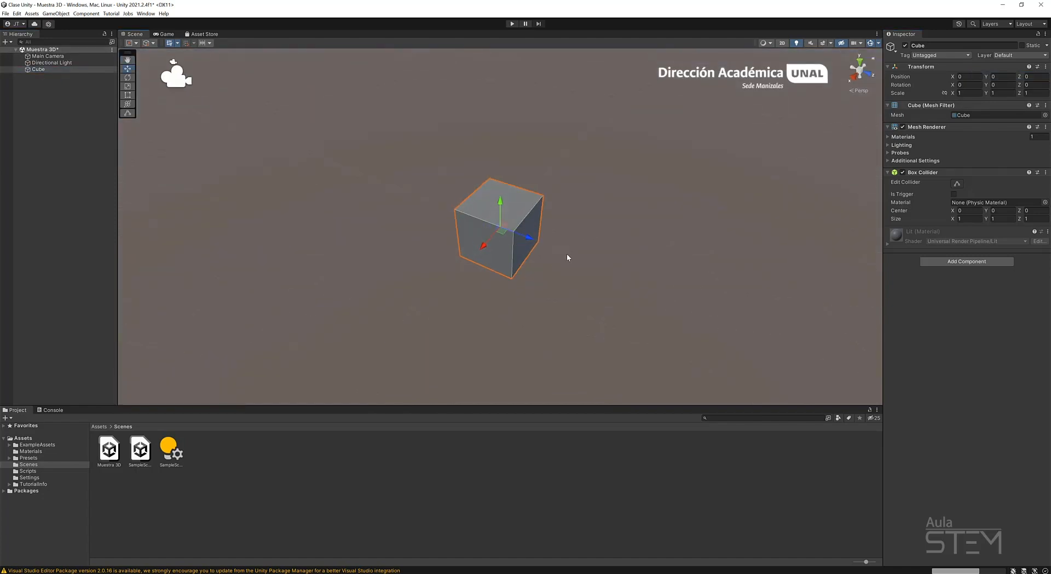
Duplicate the Cube and move the copy along the Z axis to about -1.542.
{"action": "left_click", "coordinate": [114, 104]}
{"action": "left_click", "coordinate": [41, 70]}
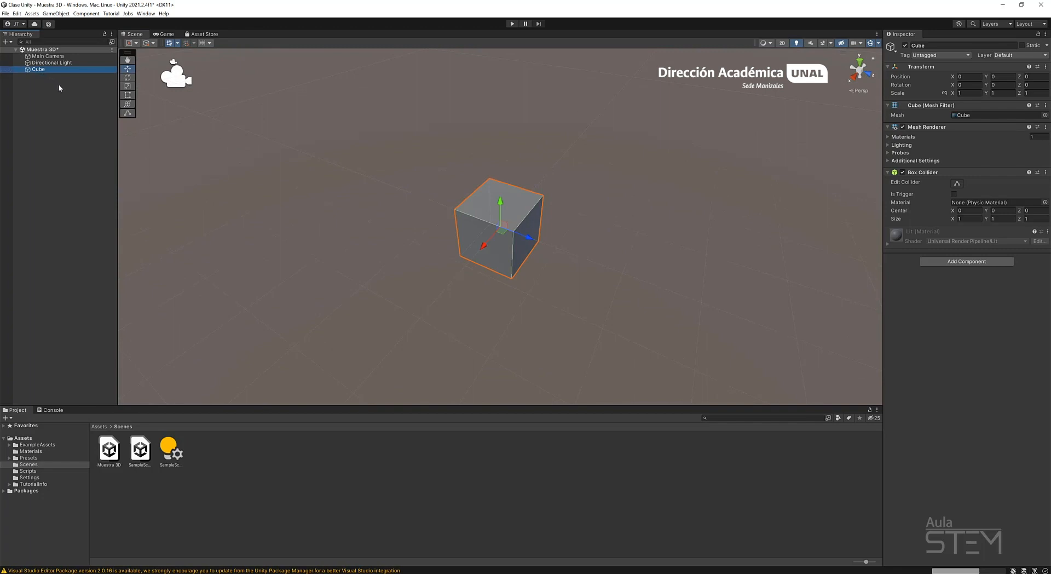
{"action": "key", "text": "ctrl+d"}
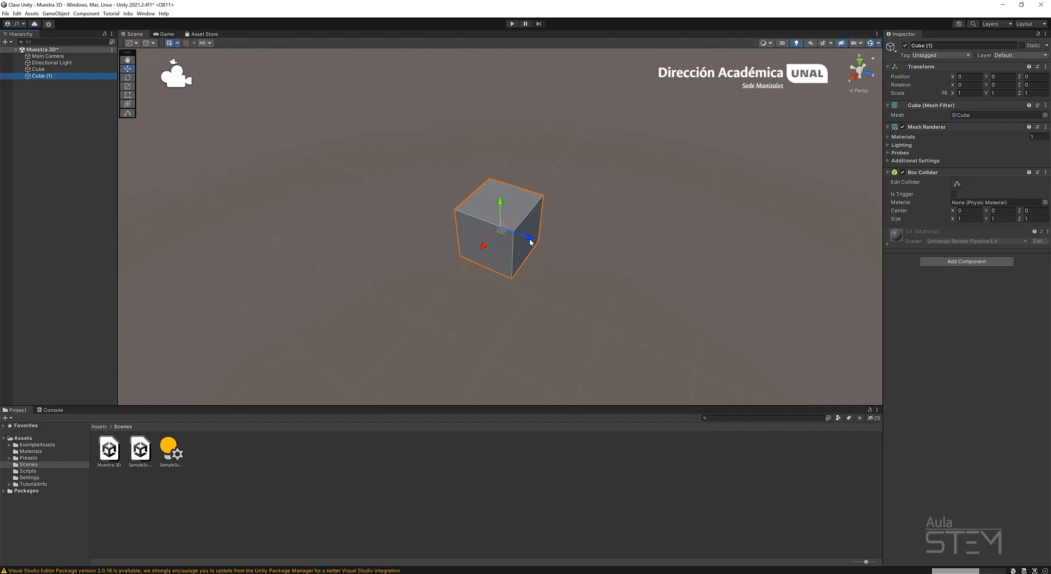
{"action": "left_click", "coordinate": [128, 69]}
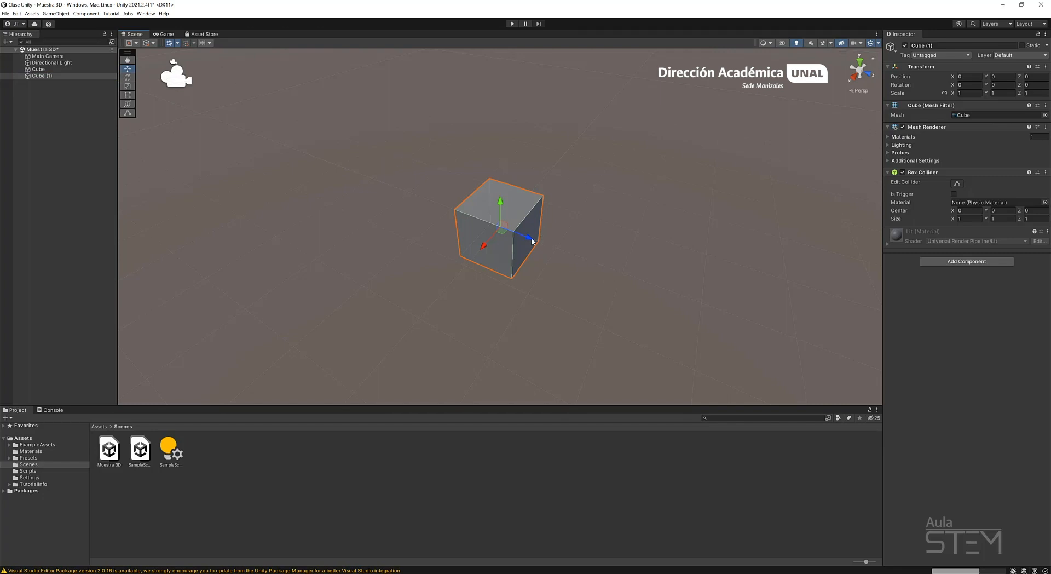
{"action": "left_click_drag", "start_coordinate": [535, 236], "coordinate": [458, 230]}
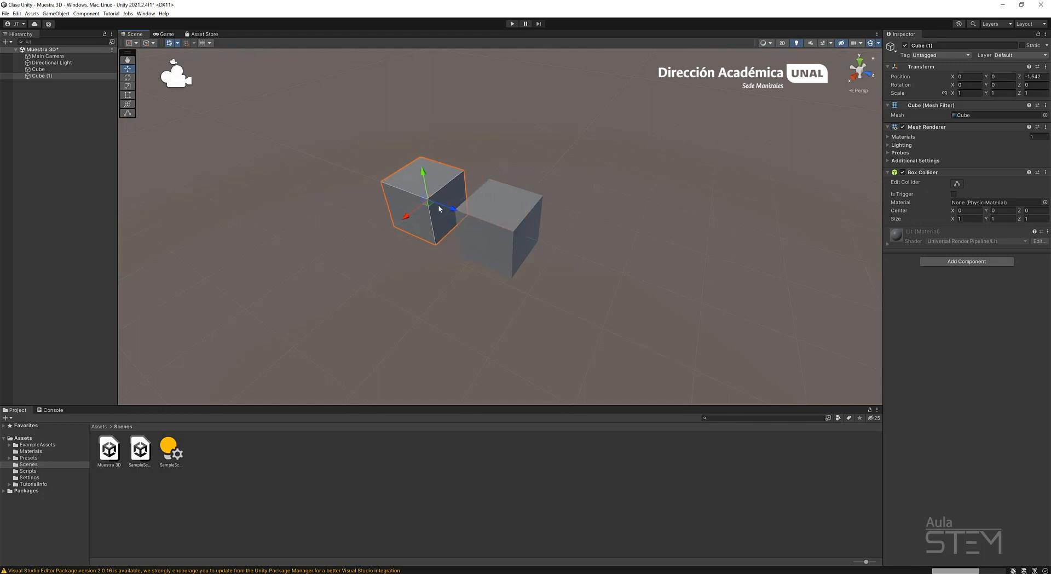
Duplicate the cubes along the X and Z axes with the Move tool to form a grid of two by three.
{"action": "key", "text": "ctrl+d"}
{"action": "left_click_drag", "start_coordinate": [405, 219], "coordinate": [575, 286]}
{"action": "key", "text": "ctrl+d"}
{"action": "key", "text": "ctrl+d"}
{"action": "key", "text": "ctrl+d"}
{"action": "left_click_drag", "start_coordinate": [665, 233], "coordinate": [571, 297], "text": "alt"}
{"action": "left_click", "coordinate": [435, 143], "text": "shift"}
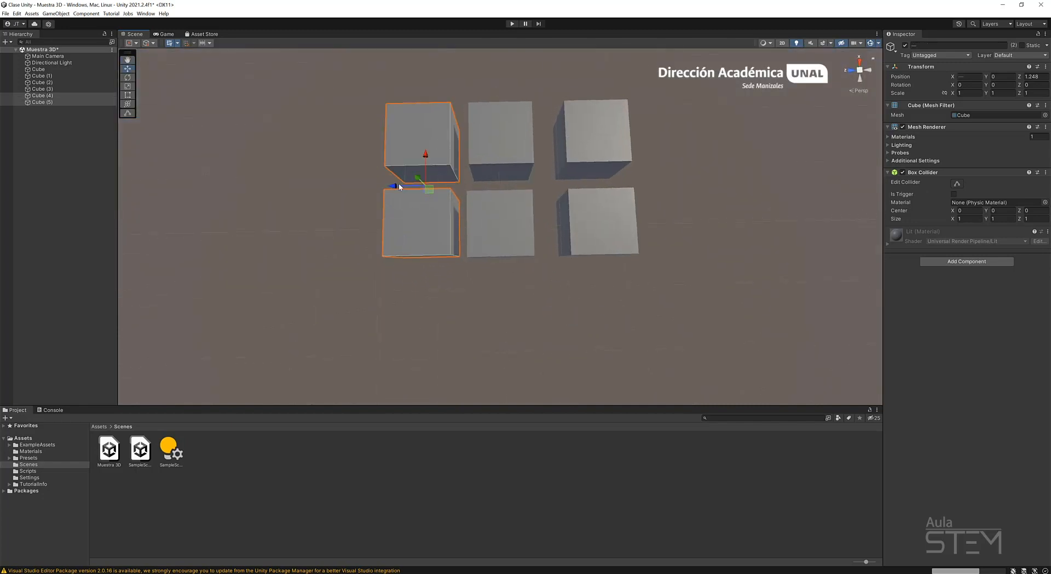
{"action": "left_click_drag", "start_coordinate": [399, 185], "coordinate": [370, 183]}
Shift the middle pair of cubes along the Z axis to about 0.099 to even the gaps, and clear the selection.
{"action": "left_click_drag", "start_coordinate": [457, 280], "coordinate": [613, 181], "text": "alt"}
{"action": "left_click", "coordinate": [626, 316]}
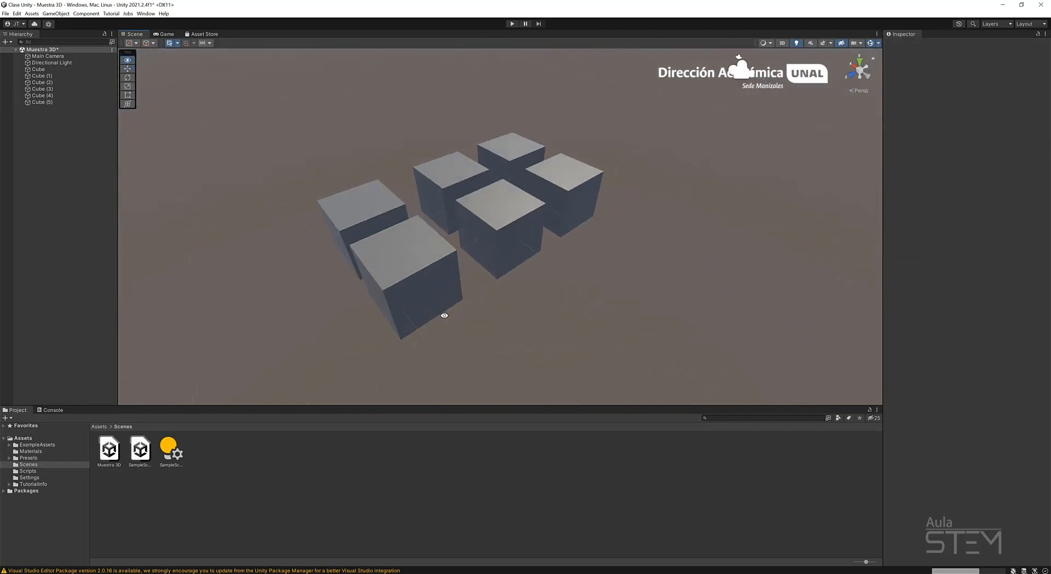
{"action": "left_click_drag", "start_coordinate": [443, 314], "coordinate": [704, 302], "text": "alt"}
{"action": "left_click", "coordinate": [504, 221]}
{"action": "left_click", "coordinate": [510, 267], "text": "shift"}
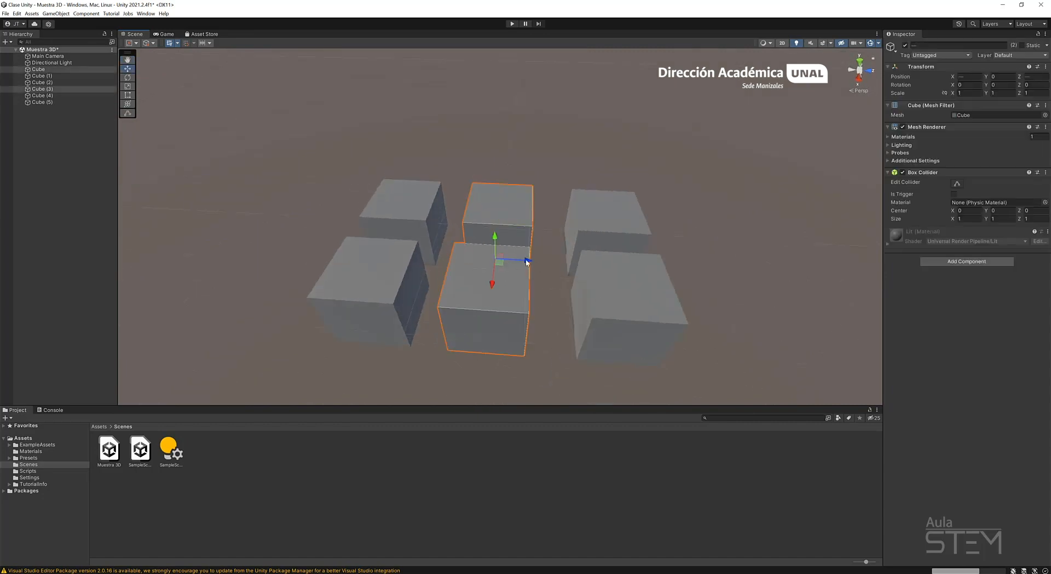
{"action": "left_click_drag", "start_coordinate": [526, 262], "coordinate": [534, 263]}
{"action": "left_click", "coordinate": [399, 176]}
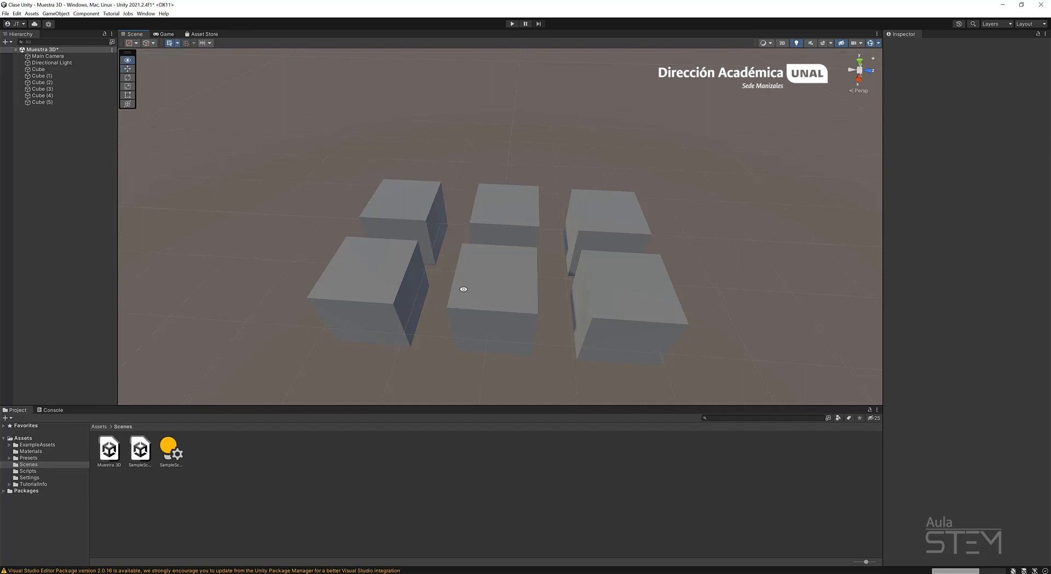
{"action": "left_click_drag", "start_coordinate": [463, 289], "coordinate": [673, 253], "text": "alt"}
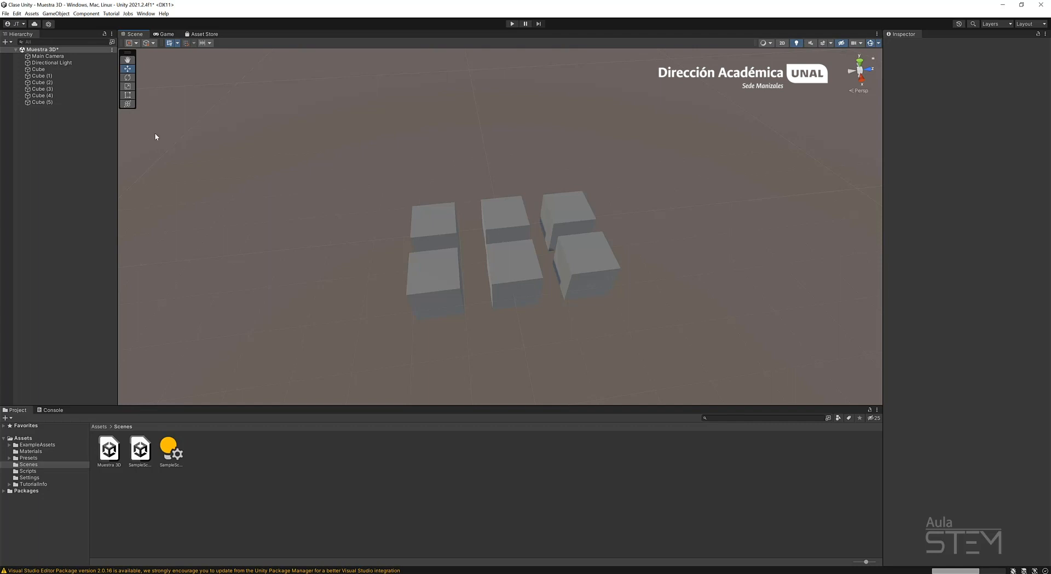
Select Cube through Cube (3) individually in the hierarchy, and add and remove Cube (5) from the selection.
{"action": "left_click", "coordinate": [78, 70]}
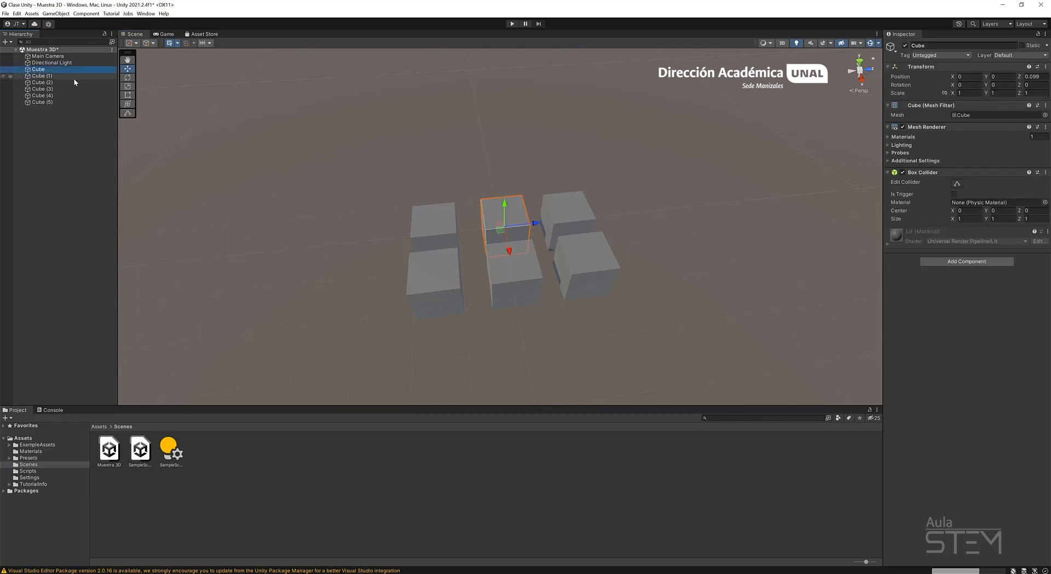
{"action": "left_click", "coordinate": [74, 77], "text": "shift"}
{"action": "left_click", "coordinate": [71, 83], "text": "shift"}
{"action": "left_click", "coordinate": [65, 90], "text": "shift"}
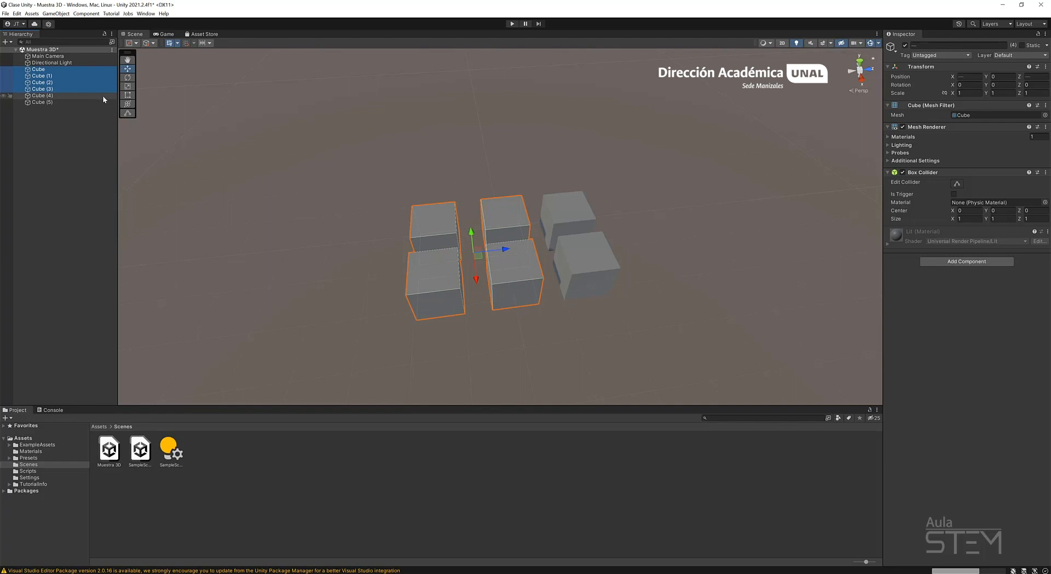
{"action": "left_click", "coordinate": [66, 103], "text": "shift"}
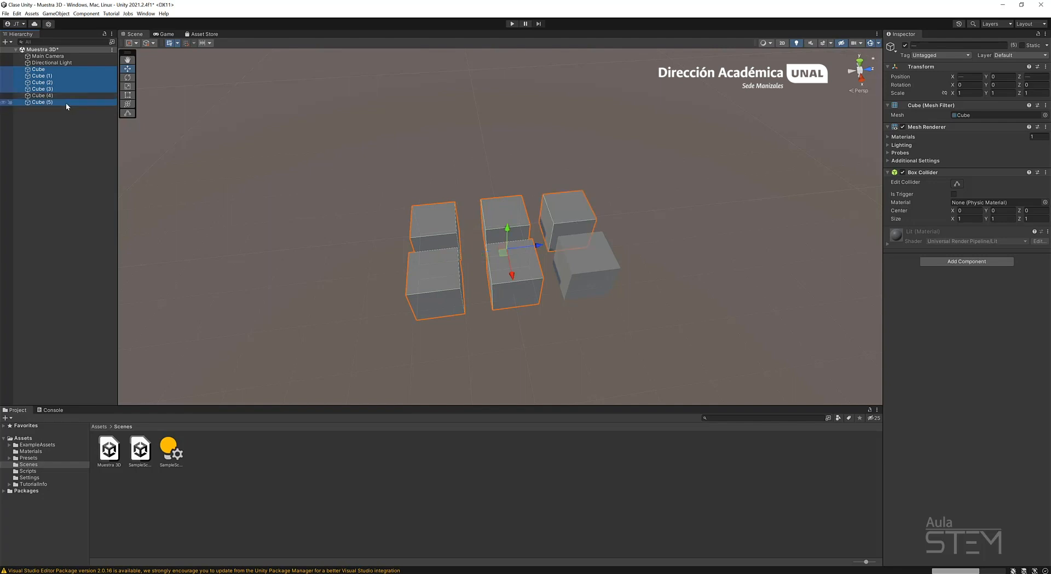
{"action": "left_click", "coordinate": [46, 103], "text": "ctrl"}
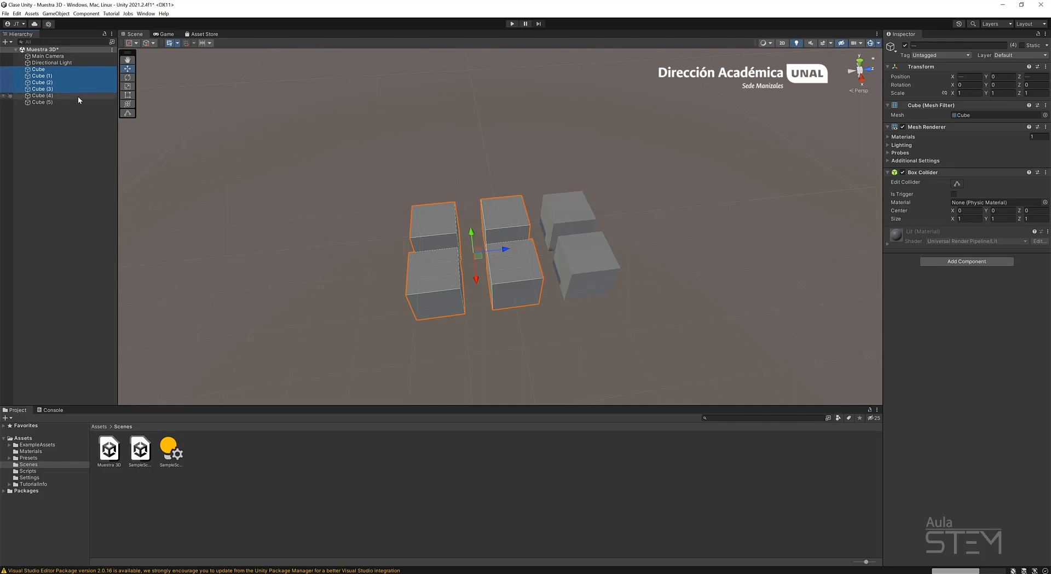
Duplicate the four selected cubes and move the copies along the Z axis to extend the grid to two by five.
{"action": "key", "text": "ctrl+d"}
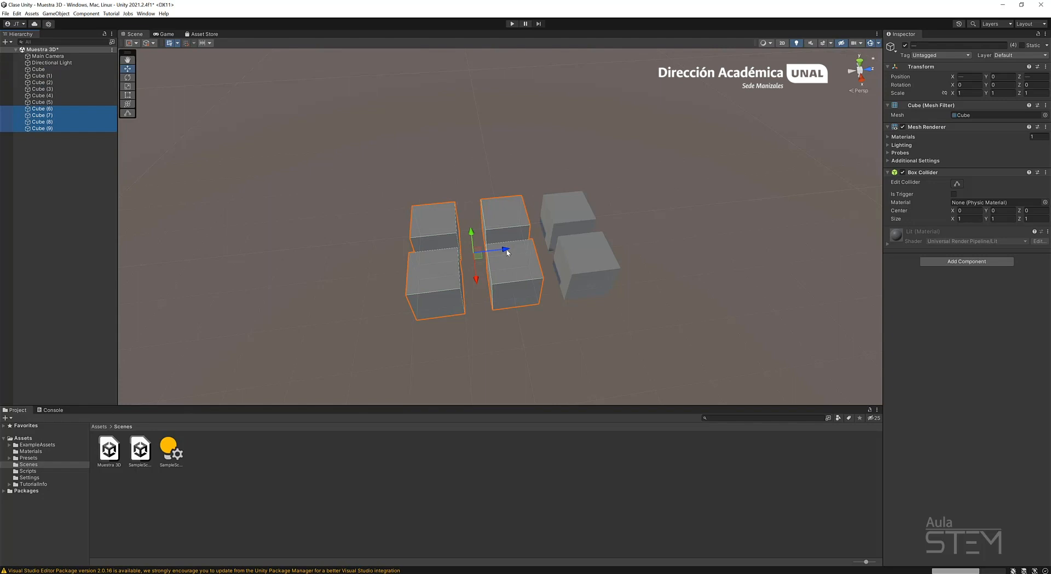
{"action": "left_click_drag", "start_coordinate": [506, 250], "coordinate": [360, 257]}
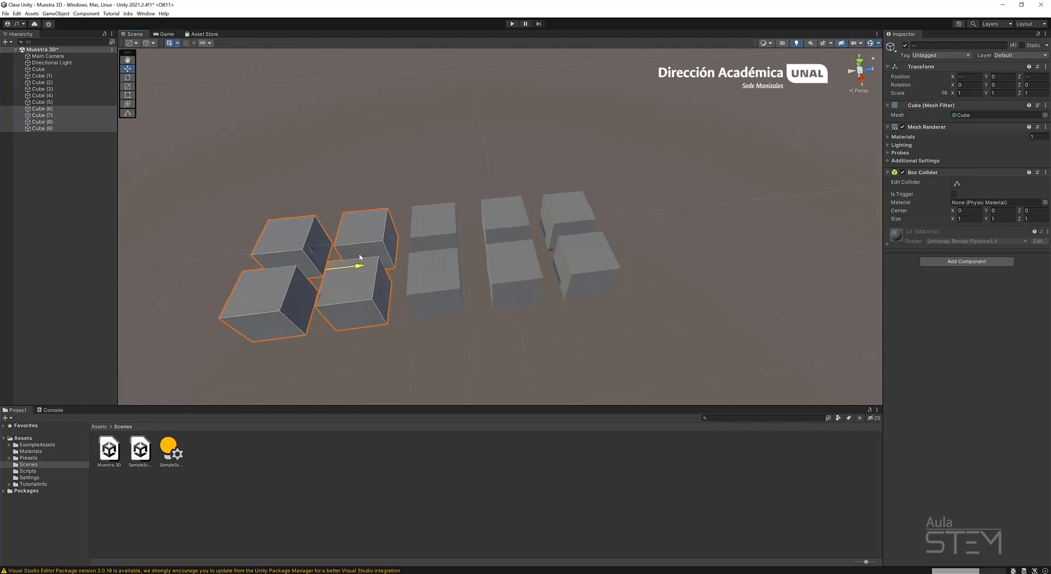
{"action": "middle_click_drag", "start_coordinate": [377, 265], "coordinate": [459, 251]}
{"action": "scroll", "coordinate": [459, 252], "scroll_direction": "down", "scroll_amount": 1}
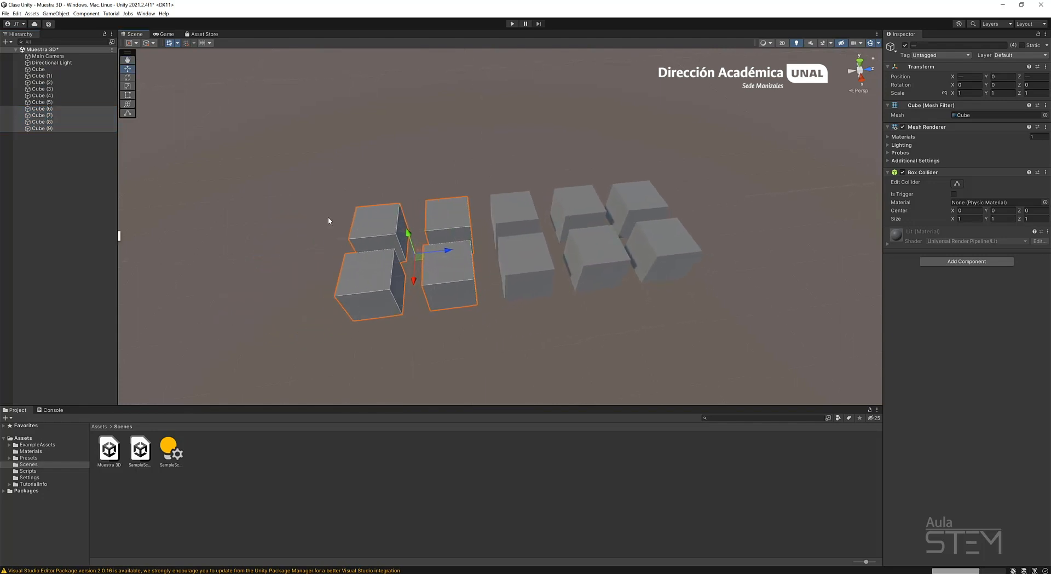
{"action": "left_click", "coordinate": [75, 162]}
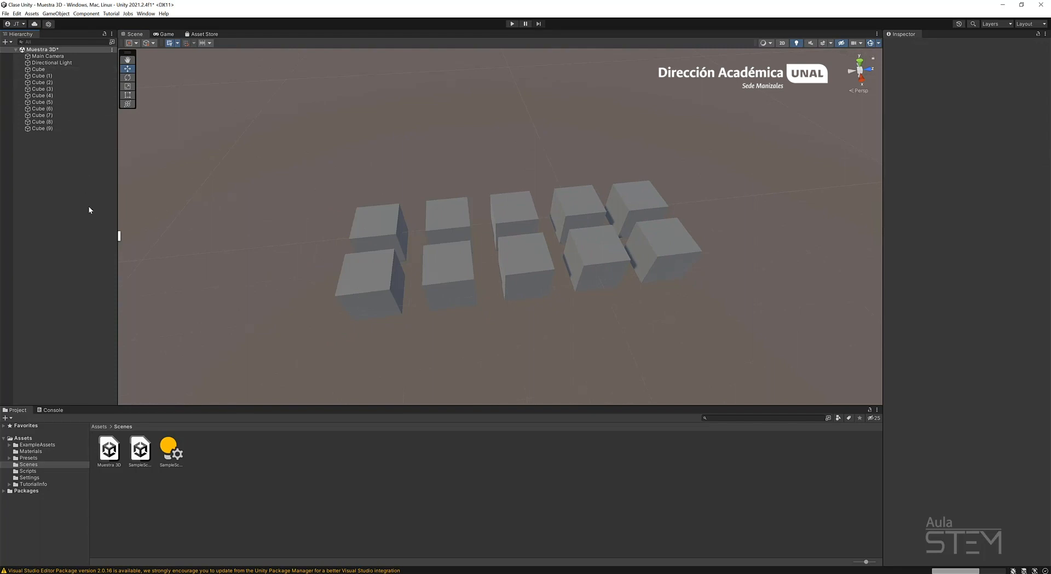
Add all ten cubes to the selection one by one in the hierarchy, and clear the selection.
{"action": "left_click", "coordinate": [58, 70]}
{"action": "left_click", "coordinate": [57, 77], "text": "ctrl"}
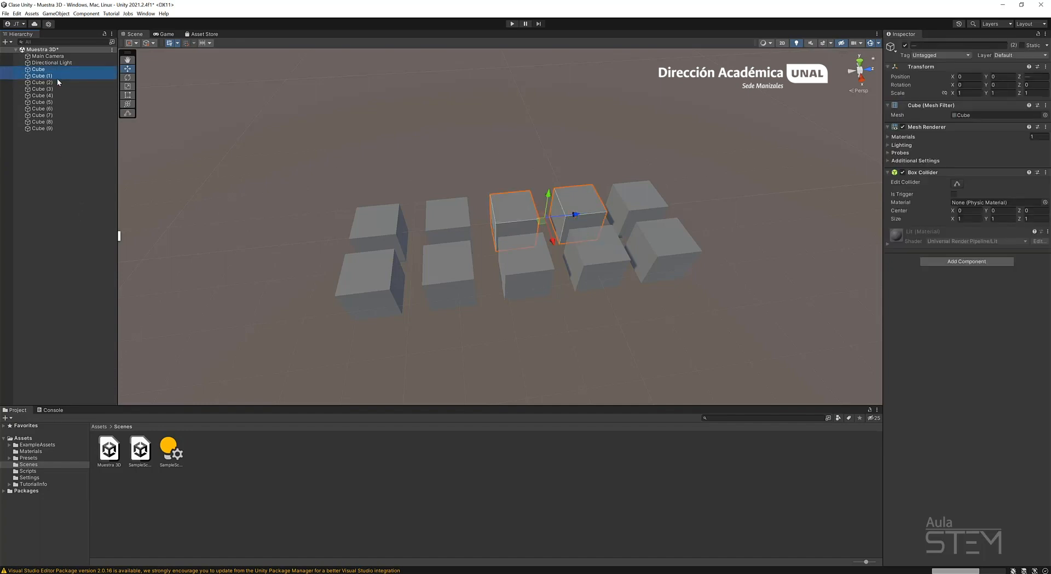
{"action": "left_click", "coordinate": [57, 77], "text": "ctrl"}
{"action": "left_click", "coordinate": [57, 82], "text": "ctrl"}
{"action": "left_click", "coordinate": [54, 77], "text": "ctrl"}
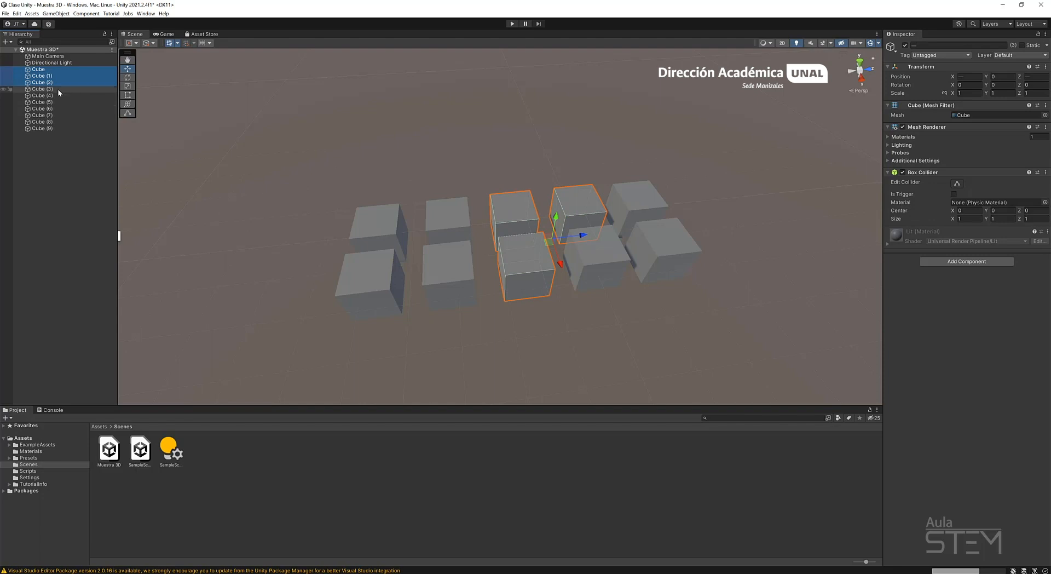
{"action": "left_click", "coordinate": [57, 89], "text": "ctrl"}
{"action": "left_click", "coordinate": [57, 96], "text": "ctrl"}
{"action": "left_click", "coordinate": [59, 103], "text": "ctrl"}
{"action": "left_click", "coordinate": [59, 109], "text": "ctrl"}
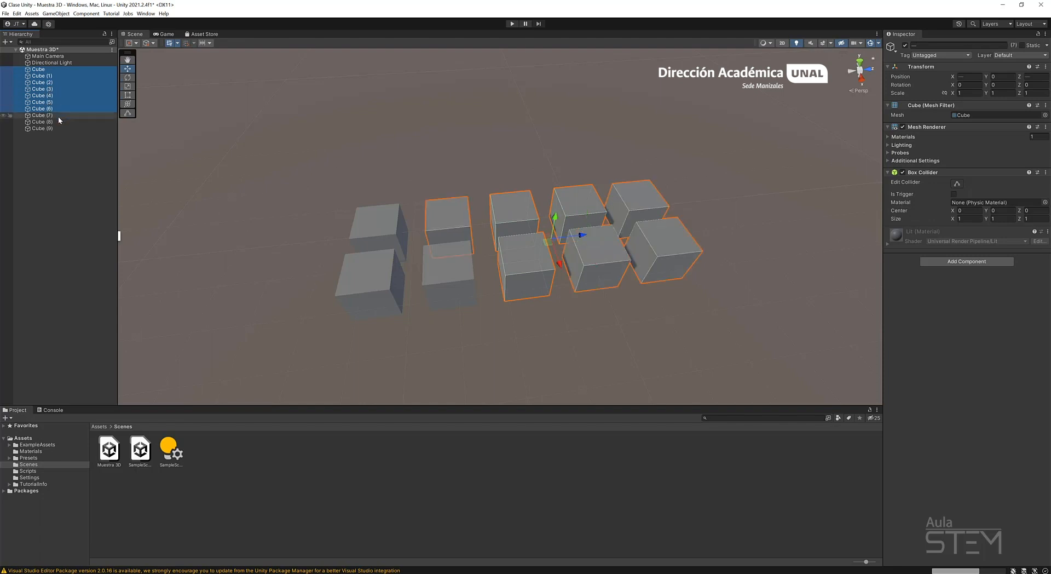
{"action": "left_click", "coordinate": [58, 115], "text": "ctrl"}
{"action": "left_click", "coordinate": [57, 121], "text": "ctrl"}
{"action": "left_click", "coordinate": [57, 128], "text": "ctrl"}
{"action": "left_click", "coordinate": [82, 234]}
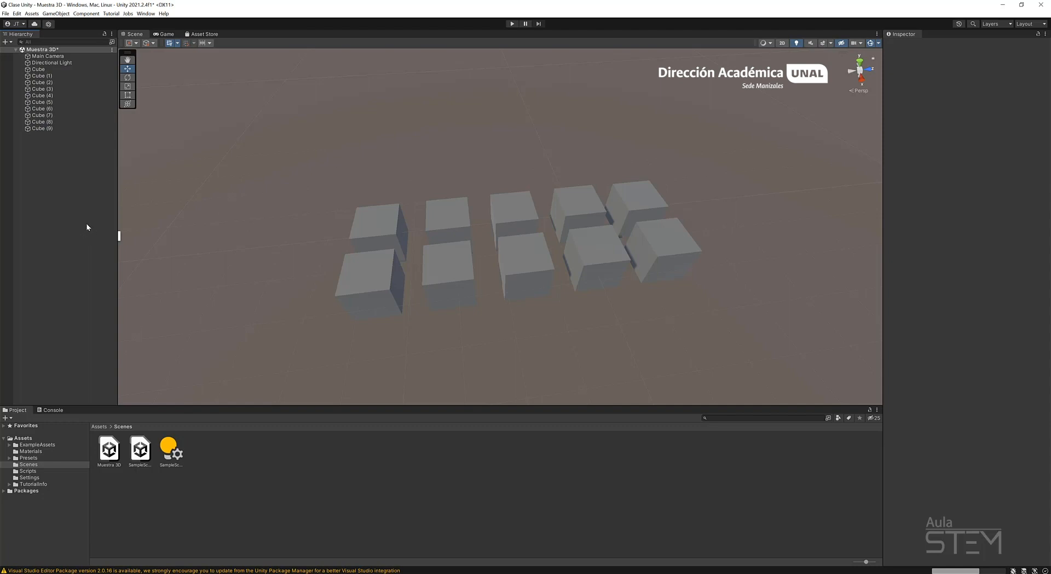
Select the range from Cube to Cube (9), duplicate it and move the copies along the X axis to form a four by five grid.
{"action": "left_click", "coordinate": [47, 71]}
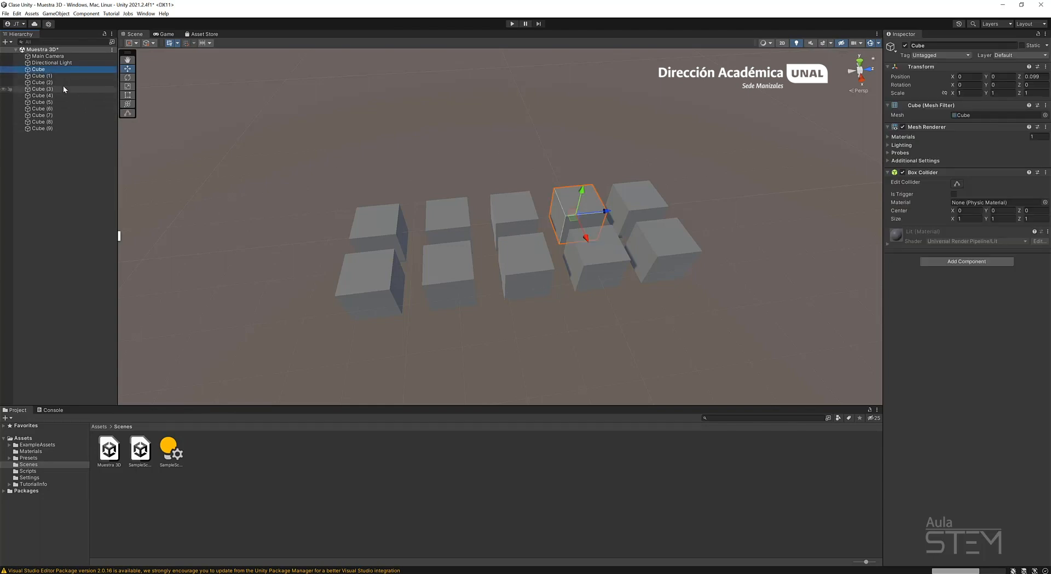
{"action": "left_click", "coordinate": [67, 130], "text": "shift"}
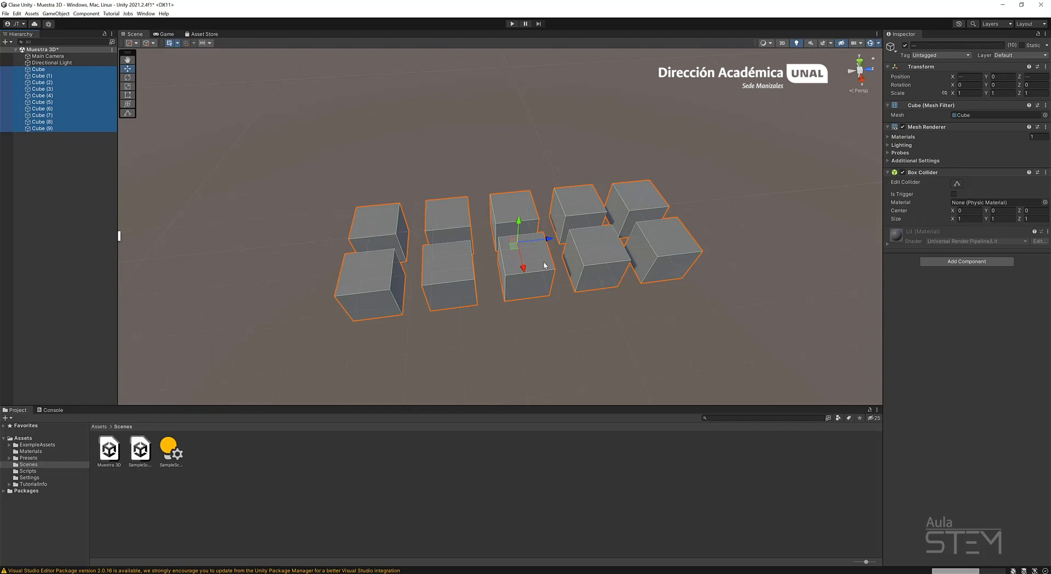
{"action": "key", "text": "ctrl+d"}
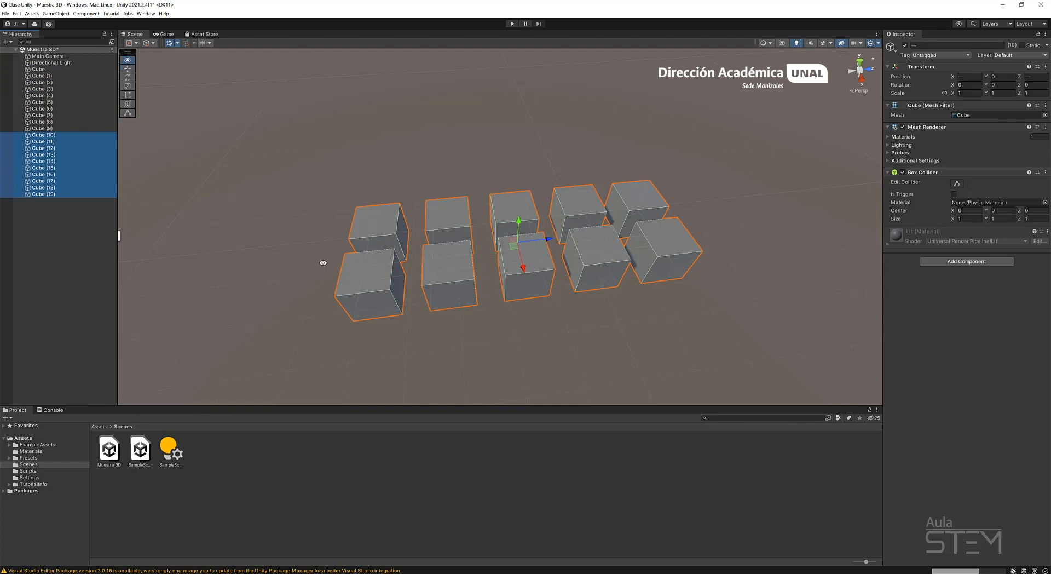
{"action": "left_click_drag", "start_coordinate": [322, 260], "coordinate": [457, 188], "text": "alt"}
{"action": "left_click", "coordinate": [565, 107]}
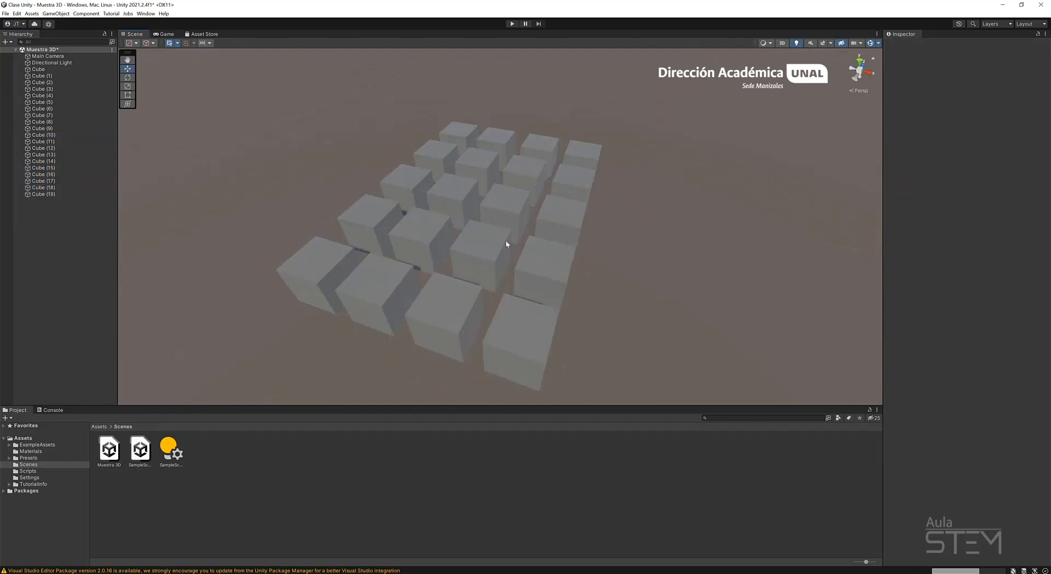
{"action": "left_click_drag", "start_coordinate": [506, 244], "coordinate": [446, 246], "text": "alt"}
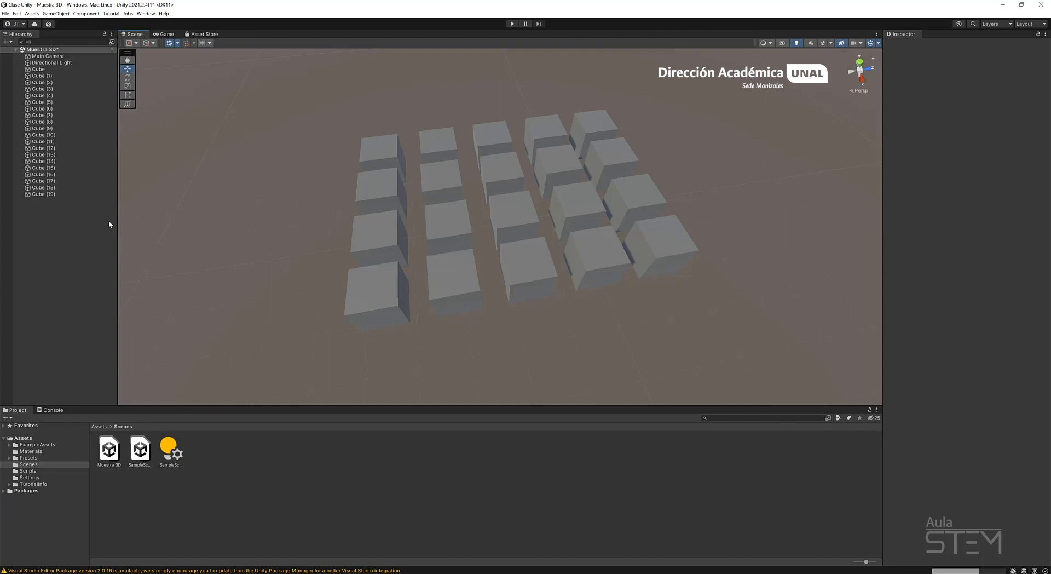
Select the range from Cube to Cube (19), duplicate it and raise the copies along the Y axis as a second layer.
{"action": "left_click", "coordinate": [39, 70]}
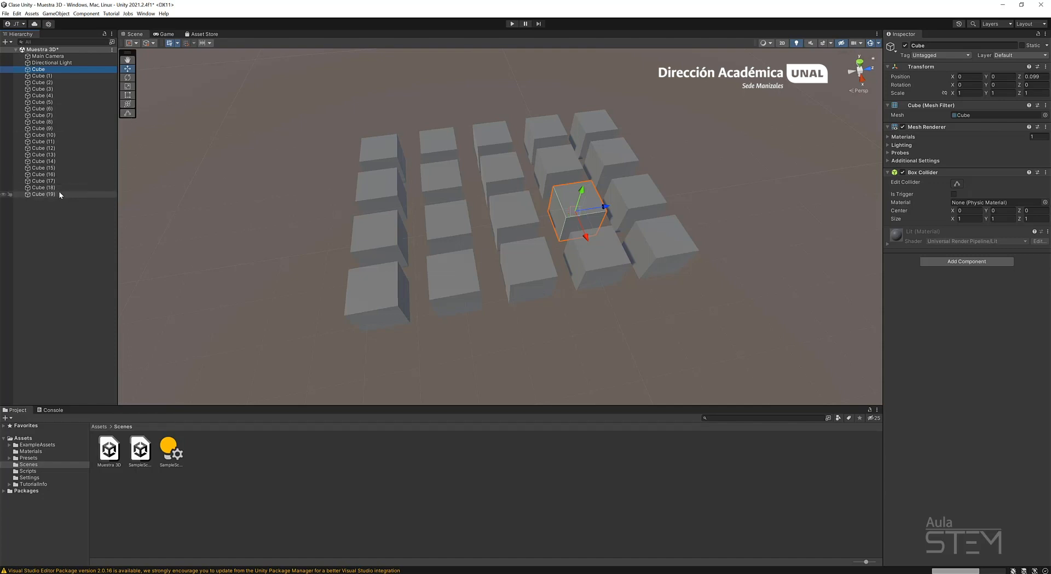
{"action": "left_click", "coordinate": [44, 194], "text": "shift"}
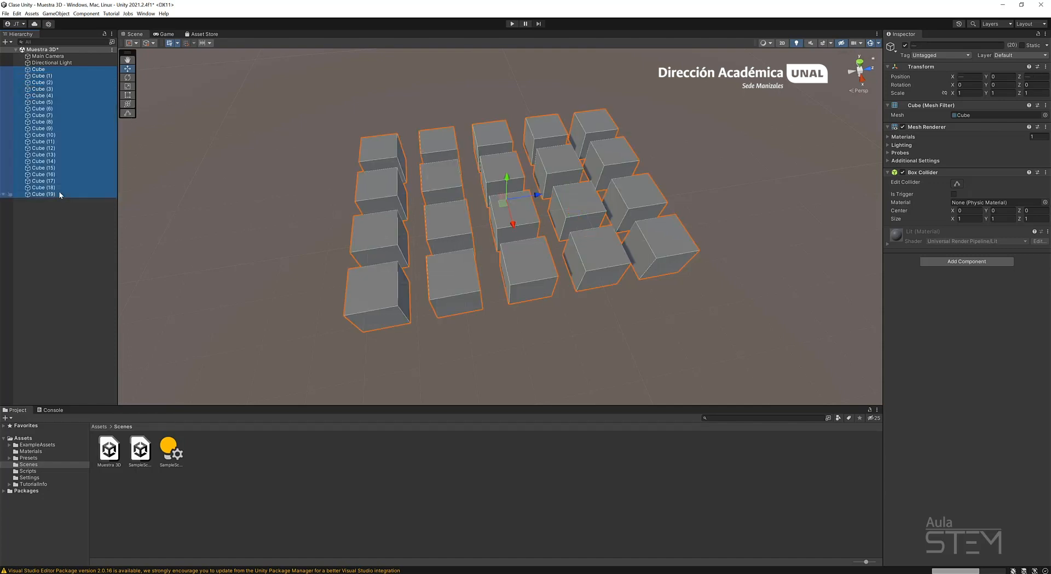
{"action": "scroll", "coordinate": [440, 175], "scroll_direction": "down", "scroll_amount": 4}
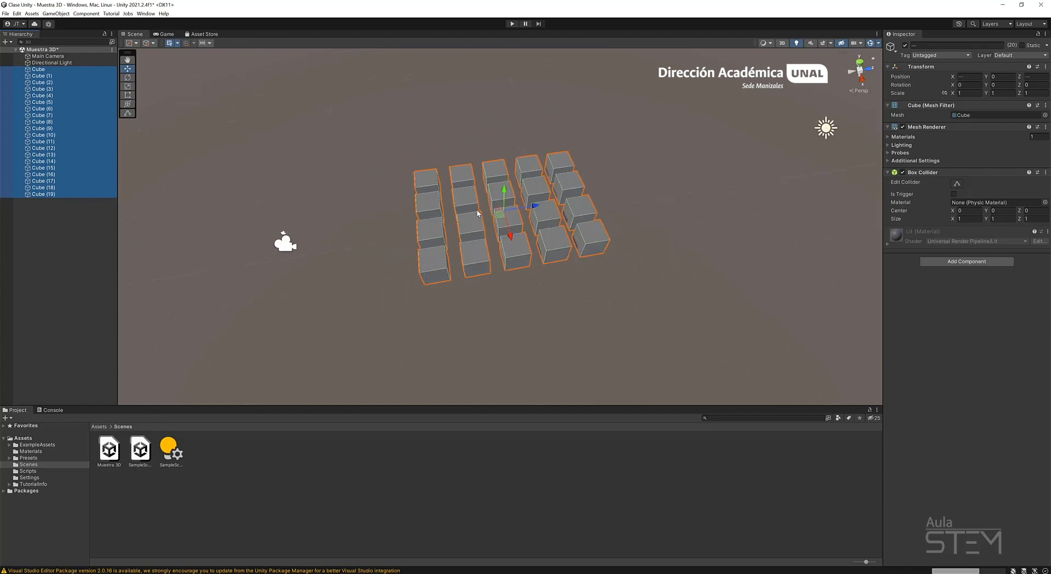
{"action": "key", "text": "ctrl+d"}
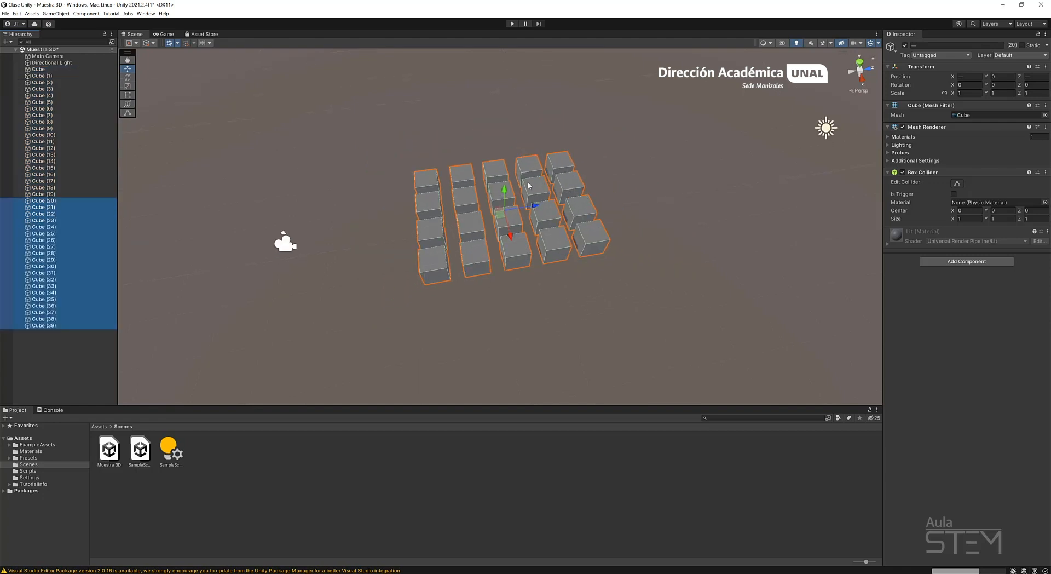
{"action": "left_click_drag", "start_coordinate": [504, 190], "coordinate": [533, 68]}
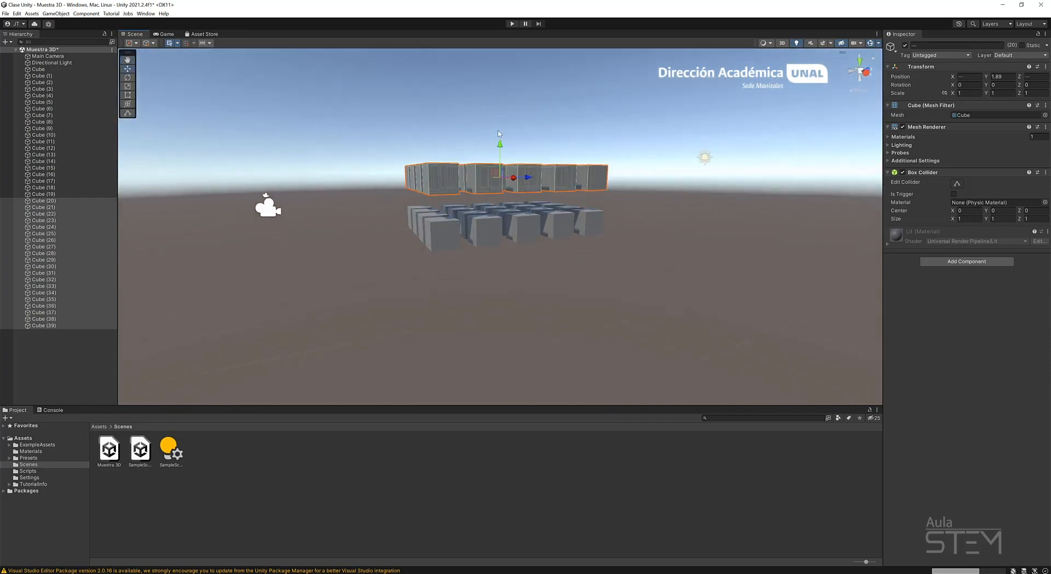
Duplicate the raised layer upward into a third and a fourth layer, with the top one at about Y 3.67.
{"action": "left_click_drag", "start_coordinate": [500, 145], "coordinate": [492, 104]}
{"action": "key", "text": "ctrl+d"}
{"action": "key", "text": "ctrl+d"}
{"action": "left_click_drag", "start_coordinate": [733, 140], "coordinate": [648, 217], "text": "alt"}
Clear the selection, examine the stacked block of cubes from several sides and return to the start of the hierarchy list.
{"action": "scroll", "coordinate": [648, 217], "scroll_direction": "up", "scroll_amount": 5}
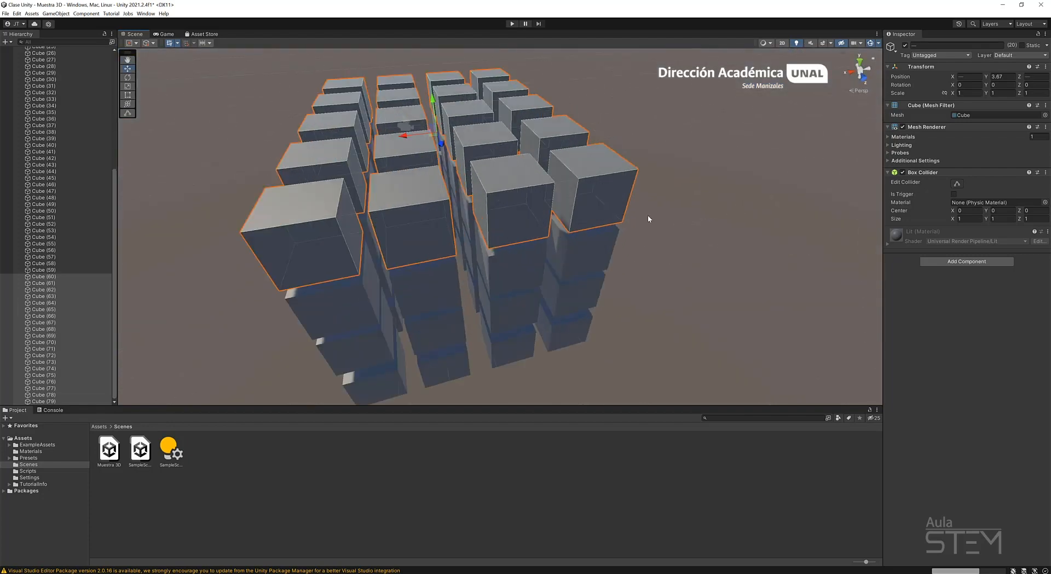
{"action": "scroll", "coordinate": [648, 219], "scroll_direction": "up", "scroll_amount": 1}
{"action": "left_click", "coordinate": [648, 219]}
{"action": "left_click_drag", "start_coordinate": [618, 301], "coordinate": [542, 222], "text": "alt"}
{"action": "right_click_drag", "start_coordinate": [542, 221], "coordinate": [273, 288], "text": "alt"}
{"action": "left_click_drag", "start_coordinate": [273, 288], "coordinate": [462, 279], "text": "alt"}
{"action": "scroll", "coordinate": [462, 279], "scroll_direction": "down", "scroll_amount": 4}
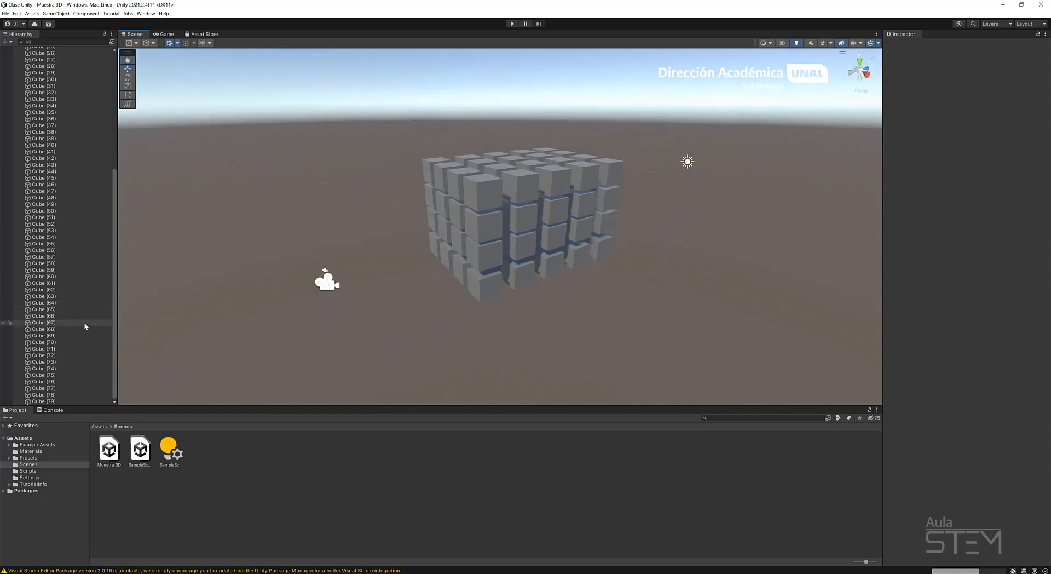
{"action": "scroll", "coordinate": [68, 327], "scroll_direction": "up", "scroll_amount": 6}
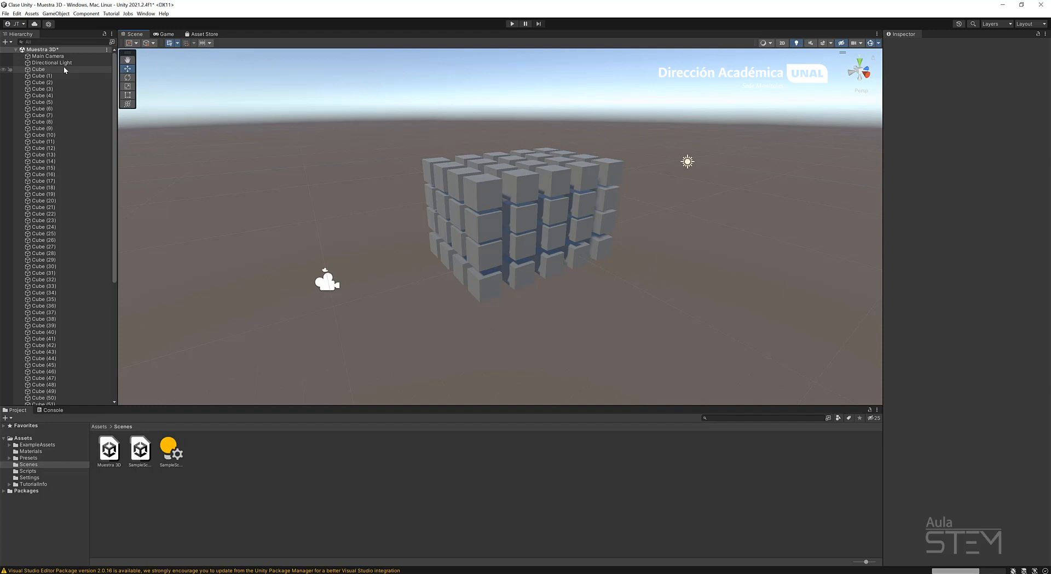
Select the whole range of cubes in the hierarchy, from Cube to Cube (79).
{"action": "left_click_drag", "start_coordinate": [63, 69], "coordinate": [60, 105]}
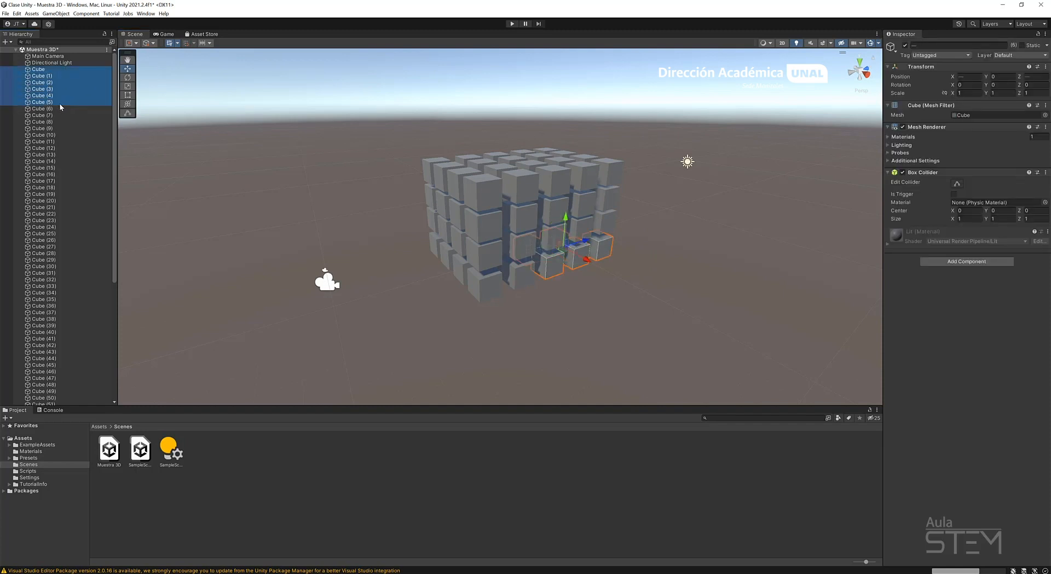
{"action": "left_click", "coordinate": [58, 68]}
{"action": "left_click", "coordinate": [74, 141]}
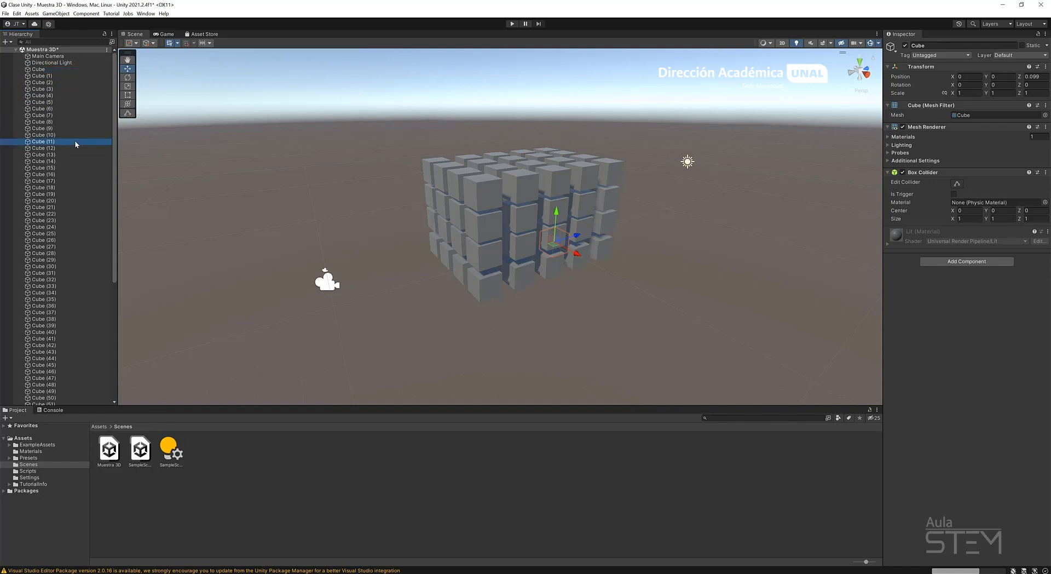
{"action": "left_click", "coordinate": [45, 69]}
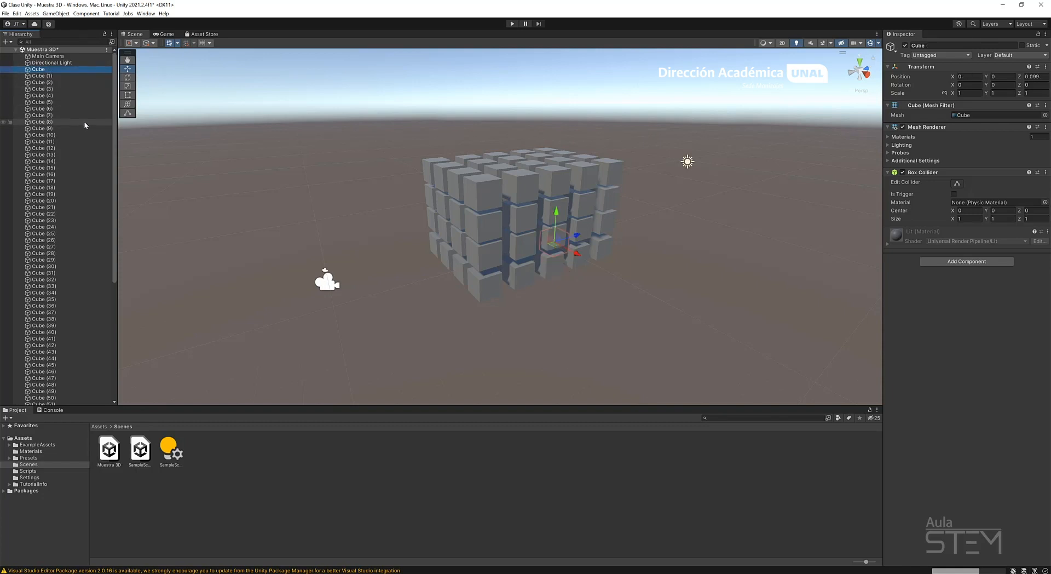
{"action": "scroll", "coordinate": [84, 120], "scroll_direction": "down", "scroll_amount": 8}
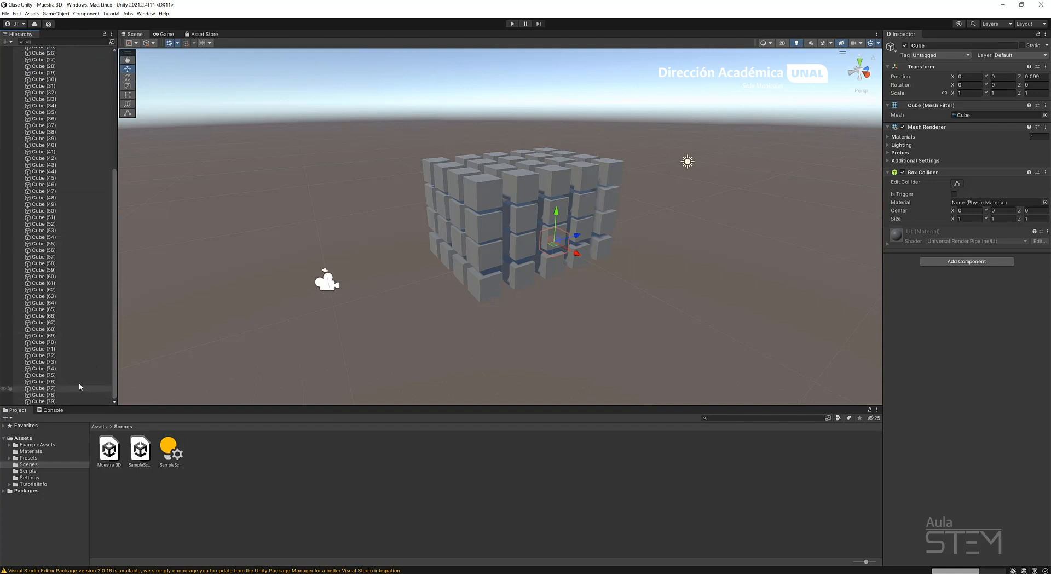
{"action": "left_click", "coordinate": [66, 401], "text": "shift"}
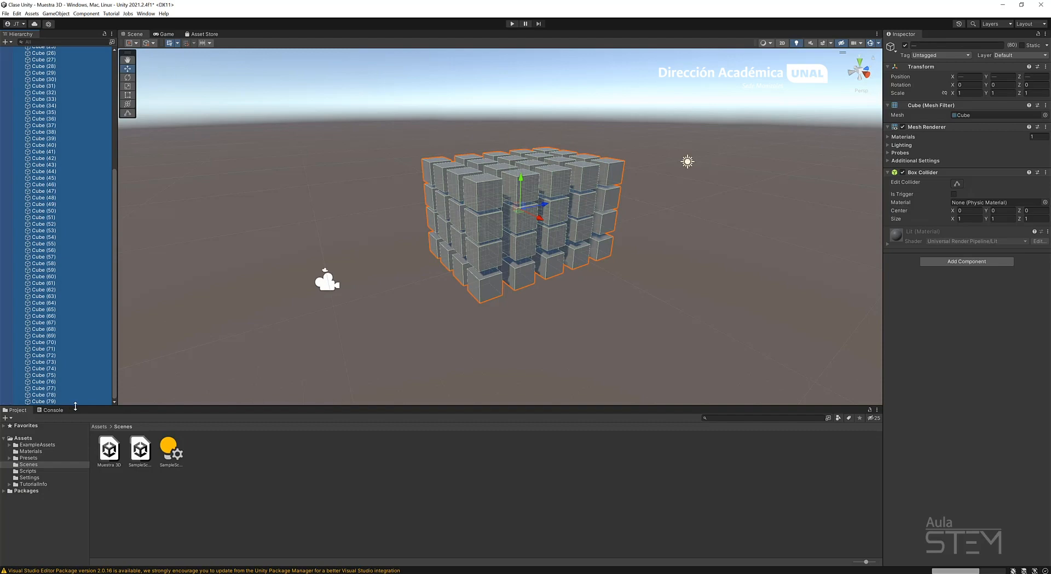
Try rotating the whole selected block about the Z axis, undo the rotation and return to the Move tool.
{"action": "left_click", "coordinate": [127, 77]}
{"action": "left_click_drag", "start_coordinate": [534, 196], "coordinate": [532, 229]}
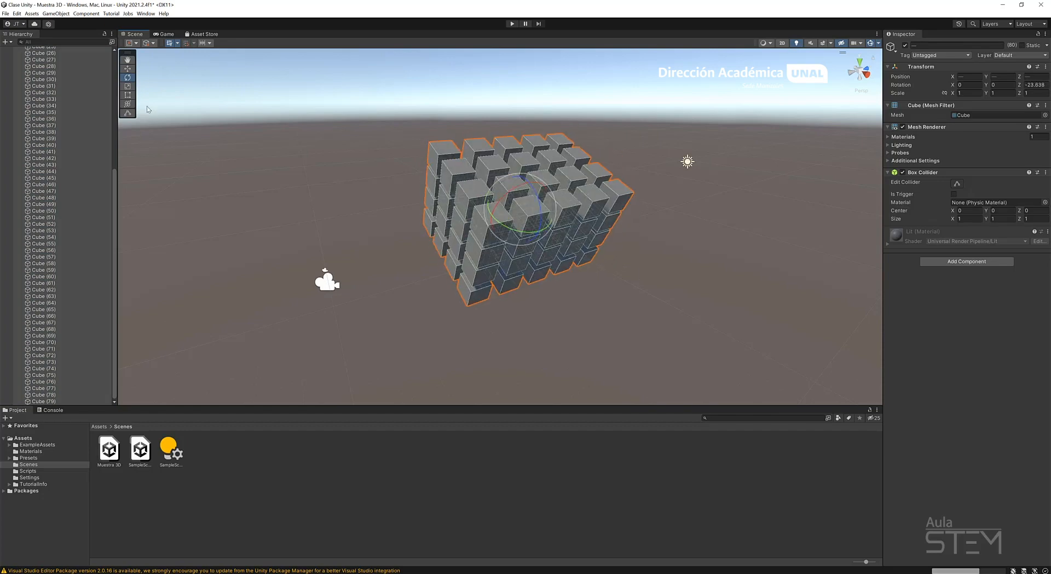
{"action": "key", "text": "ctrl+z"}
{"action": "key", "text": "w"}
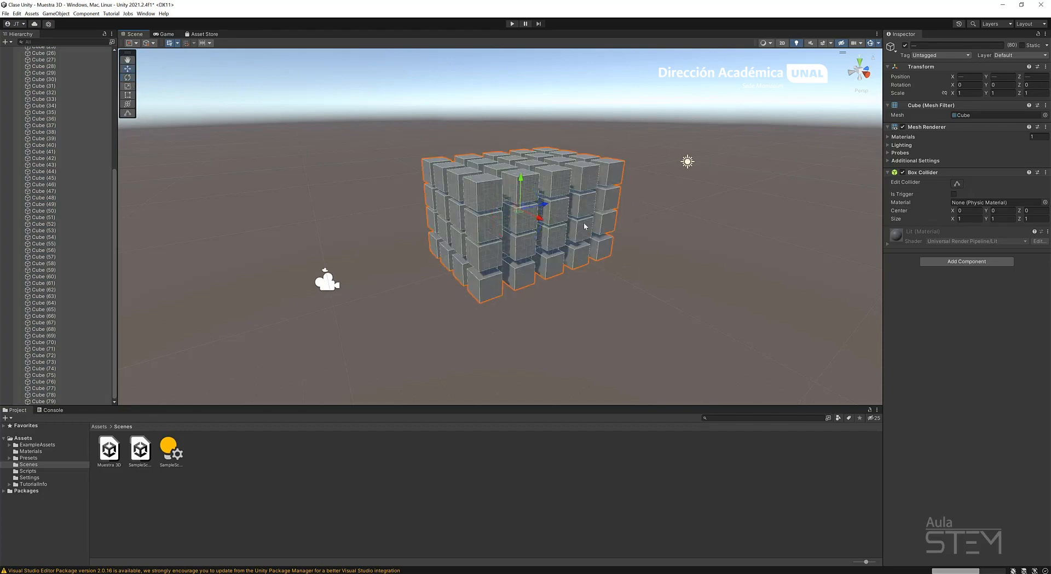
Clear the selection and box-select the entire block of cubes in the scene view from a side angle.
{"action": "left_click_drag", "start_coordinate": [571, 225], "coordinate": [506, 204], "text": "alt"}
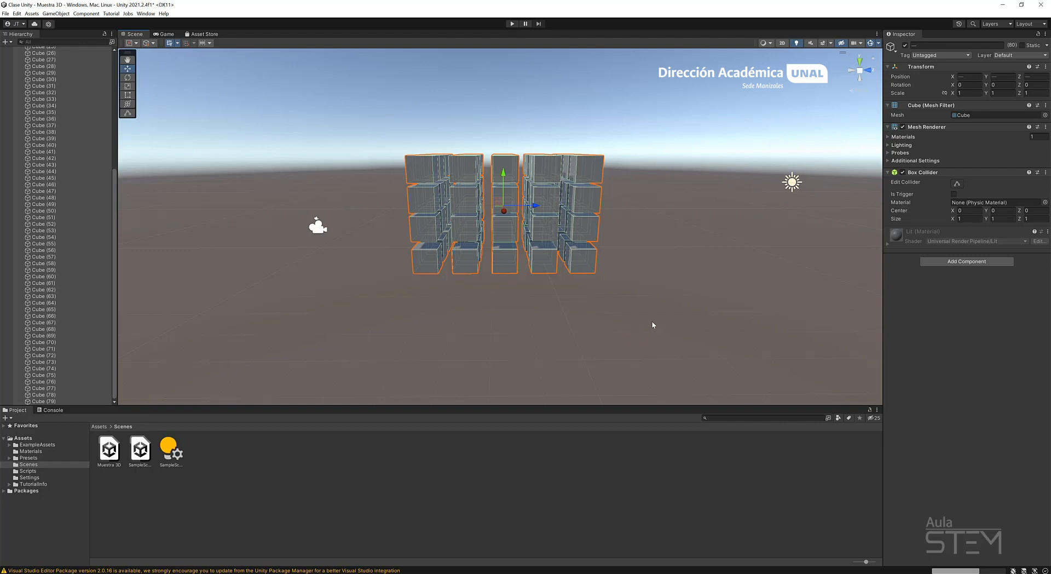
{"action": "left_click", "coordinate": [614, 341]}
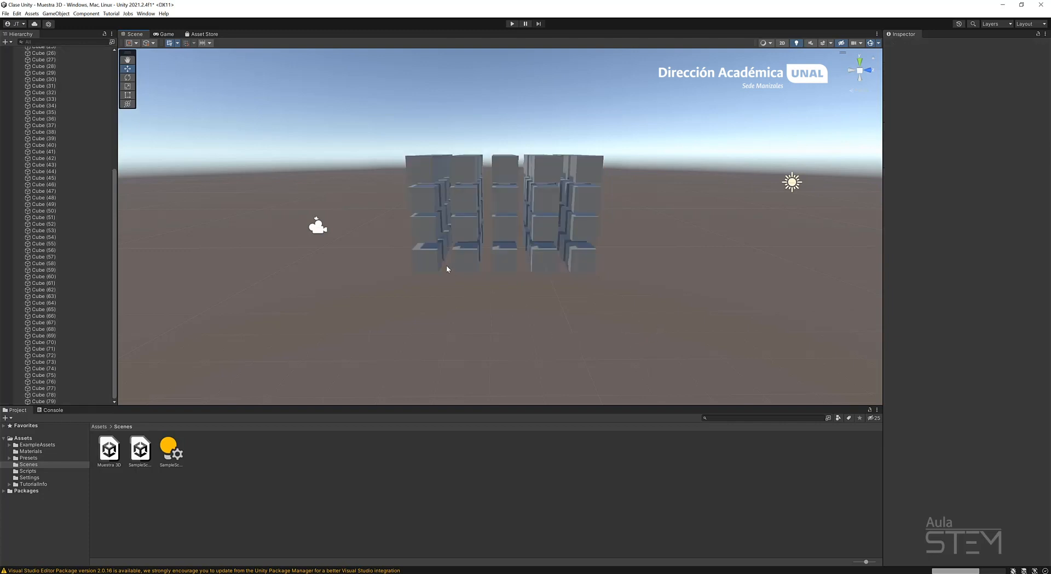
{"action": "scroll", "coordinate": [503, 253], "scroll_direction": "down", "scroll_amount": 2}
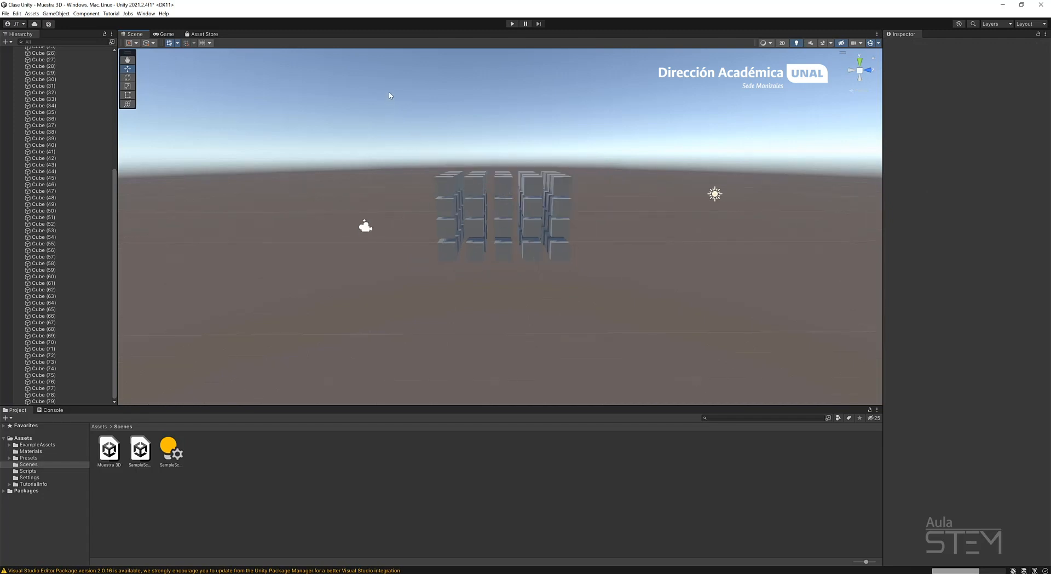
{"action": "left_click_drag", "start_coordinate": [400, 101], "coordinate": [642, 328]}
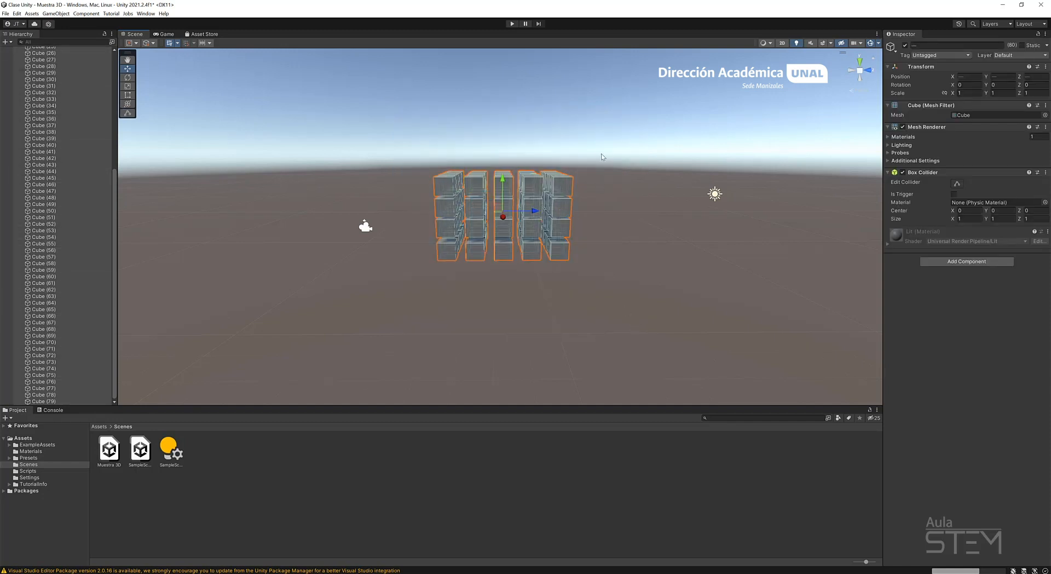
Clear the selection and, viewing the block from above, box-select the cubes together with the Main Camera.
{"action": "left_click_drag", "start_coordinate": [601, 157], "coordinate": [431, 298], "text": "alt"}
{"action": "scroll", "coordinate": [91, 215], "scroll_direction": "up", "scroll_amount": 5}
{"action": "left_click", "coordinate": [433, 185]}
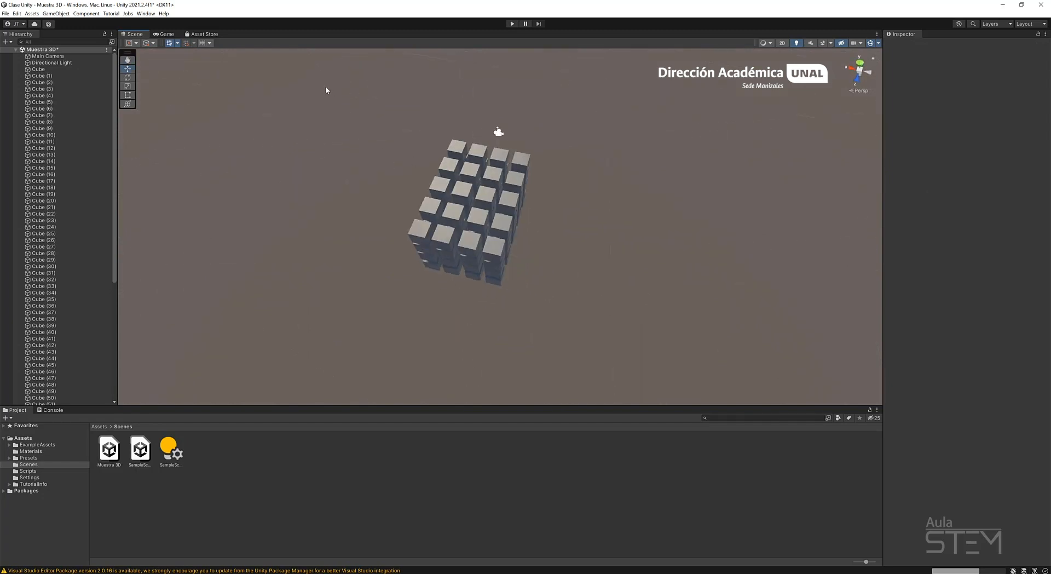
{"action": "left_click_drag", "start_coordinate": [326, 85], "coordinate": [690, 346]}
{"action": "left_click", "coordinate": [527, 109]}
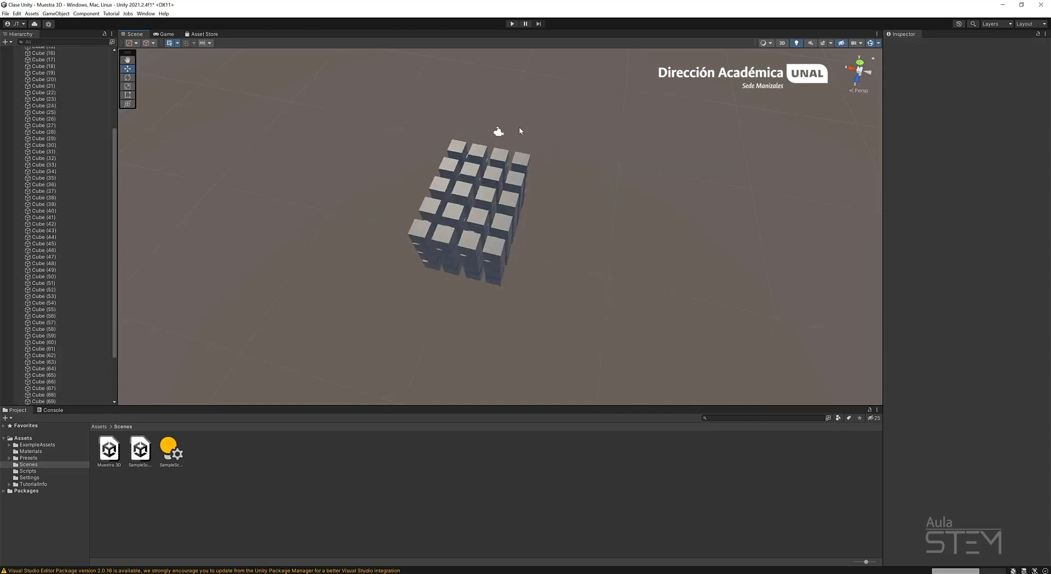
{"action": "left_click_drag", "start_coordinate": [296, 89], "coordinate": [631, 338]}
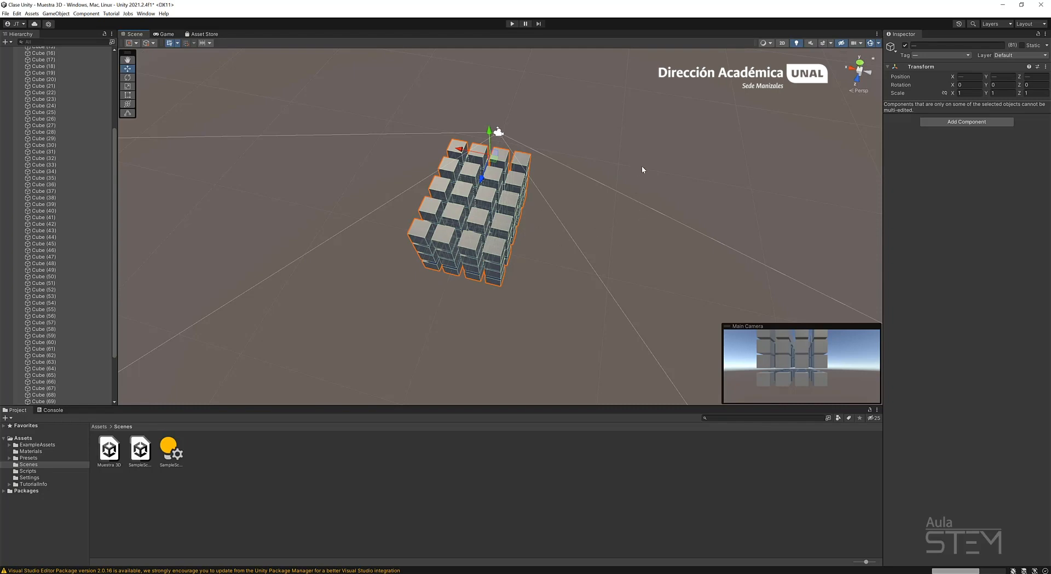
Clear the selection and box-select only the cubes from an angle that keeps the camera and light outside the box.
{"action": "left_click_drag", "start_coordinate": [643, 169], "coordinate": [613, 218], "text": "alt"}
{"action": "left_click", "coordinate": [645, 272]}
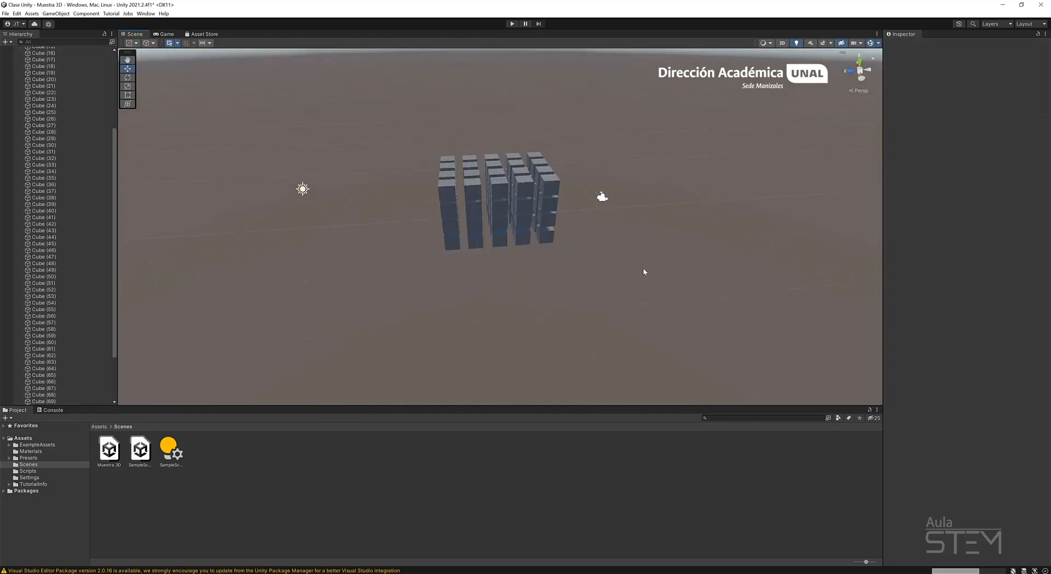
{"action": "left_click_drag", "start_coordinate": [645, 272], "coordinate": [567, 307], "text": "alt"}
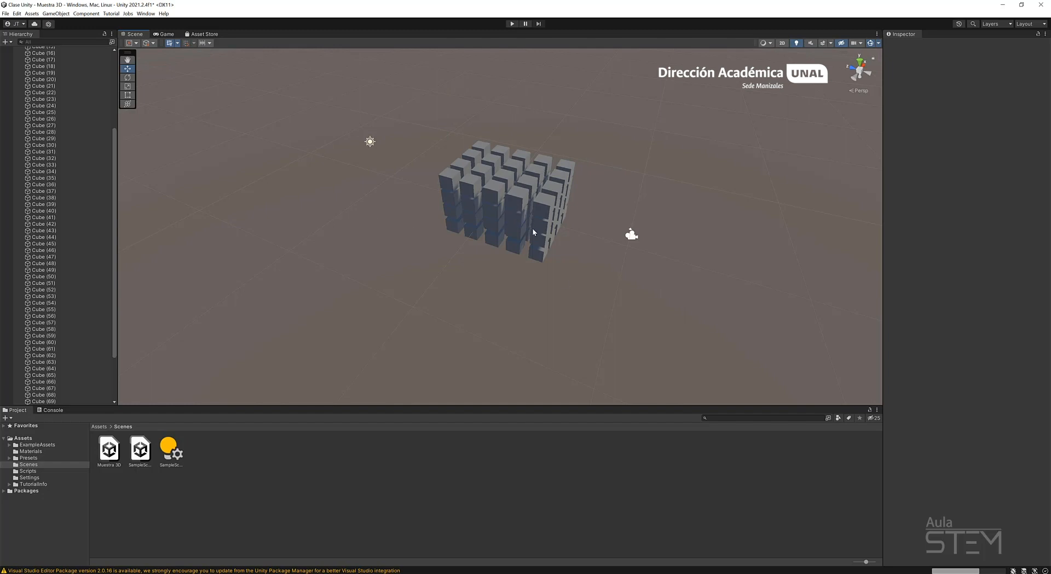
{"action": "left_click_drag", "start_coordinate": [439, 166], "coordinate": [600, 321], "text": "alt"}
Practise a partial range selection in the hierarchy from Cube to Cube (50) and clear it.
{"action": "scroll", "coordinate": [82, 239], "scroll_direction": "down", "scroll_amount": 3}
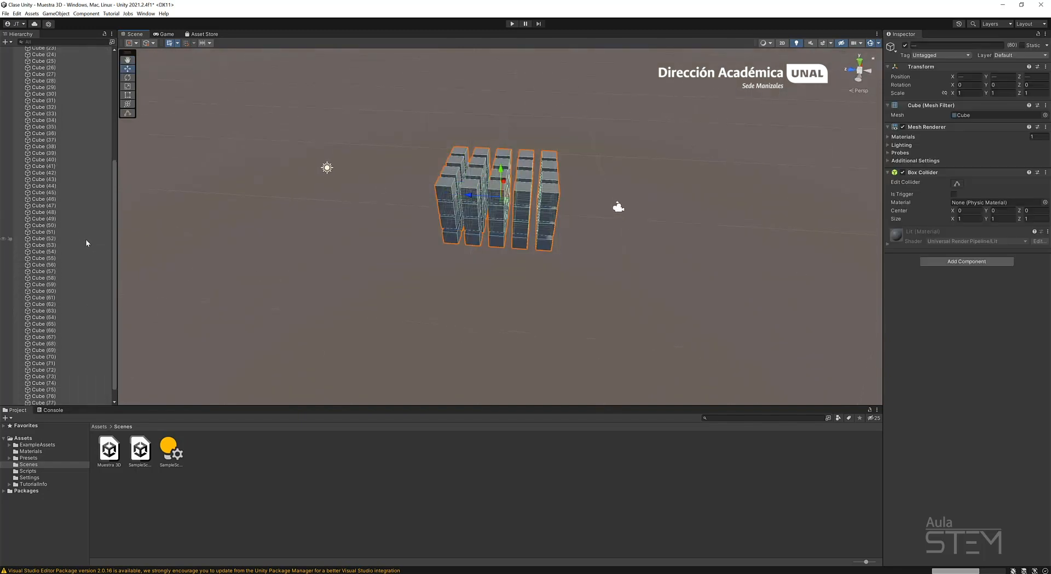
{"action": "scroll", "coordinate": [86, 242], "scroll_direction": "down", "scroll_amount": 1}
{"action": "left_click", "coordinate": [443, 310]}
{"action": "scroll", "coordinate": [50, 203], "scroll_direction": "up", "scroll_amount": 10}
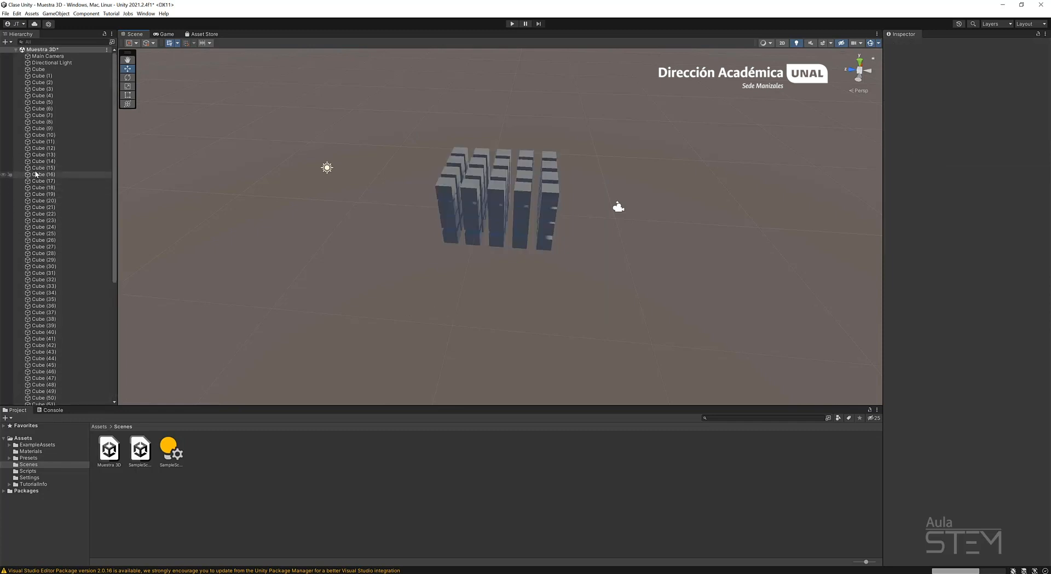
{"action": "left_click", "coordinate": [51, 69]}
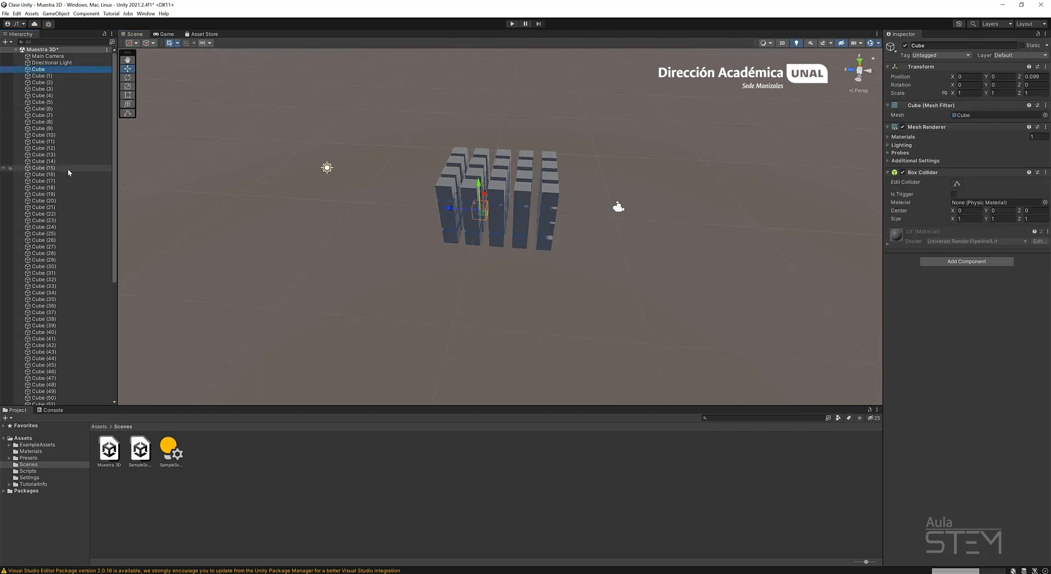
{"action": "scroll", "coordinate": [67, 169], "scroll_direction": "down", "scroll_amount": 10}
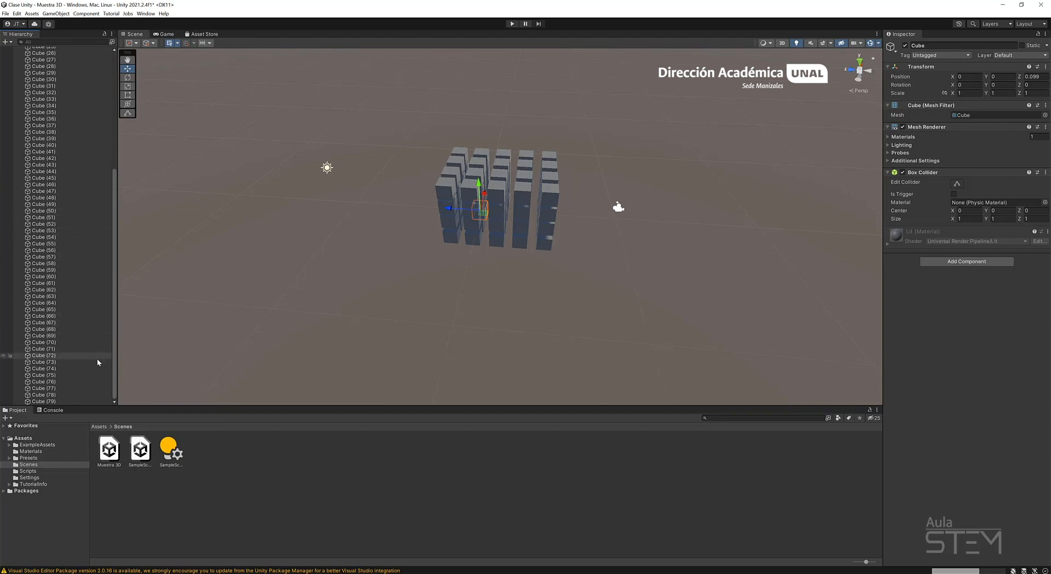
{"action": "left_click", "coordinate": [65, 211], "text": "shift"}
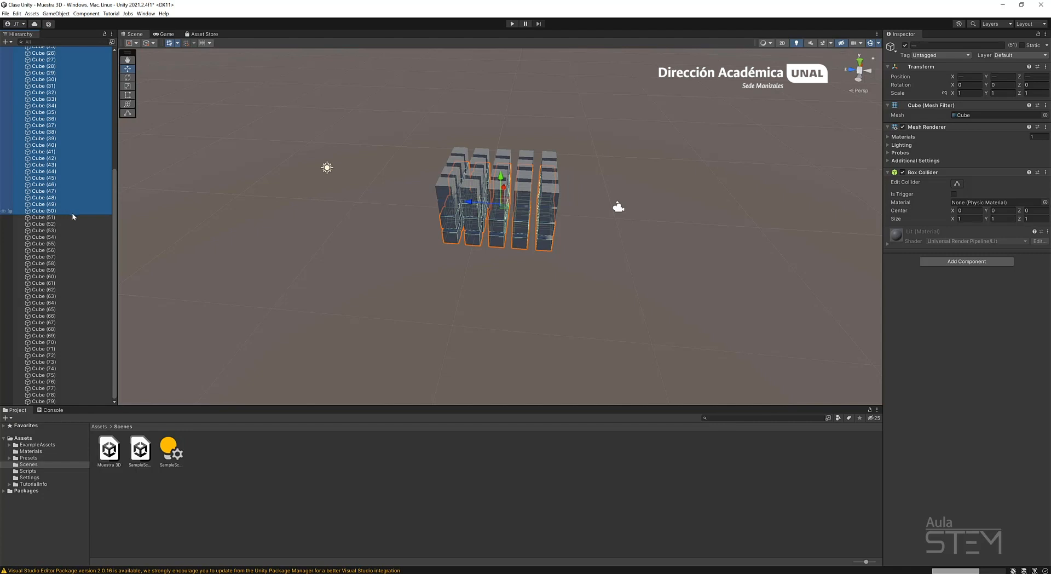
{"action": "left_click", "coordinate": [326, 258]}
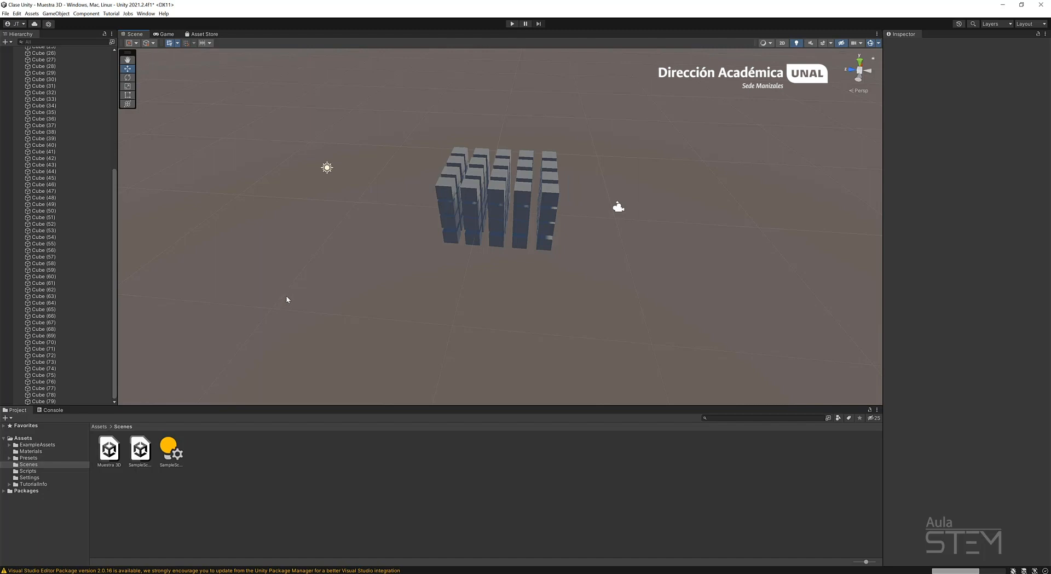
Box-select all the cubes, set the handle position to Pivot and examine the gizmo's placement from several sides.
{"action": "left_click_drag", "start_coordinate": [402, 124], "coordinate": [572, 345], "text": "alt"}
{"action": "left_click", "coordinate": [134, 44]}
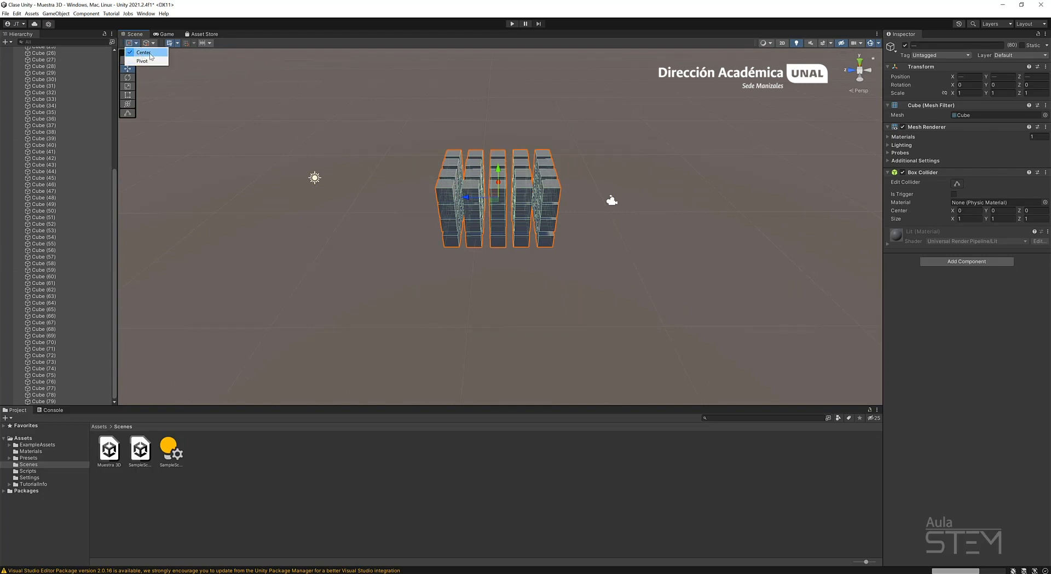
{"action": "left_click_drag", "start_coordinate": [424, 320], "coordinate": [566, 280], "text": "alt"}
{"action": "scroll", "coordinate": [480, 250], "scroll_direction": "up", "scroll_amount": 4}
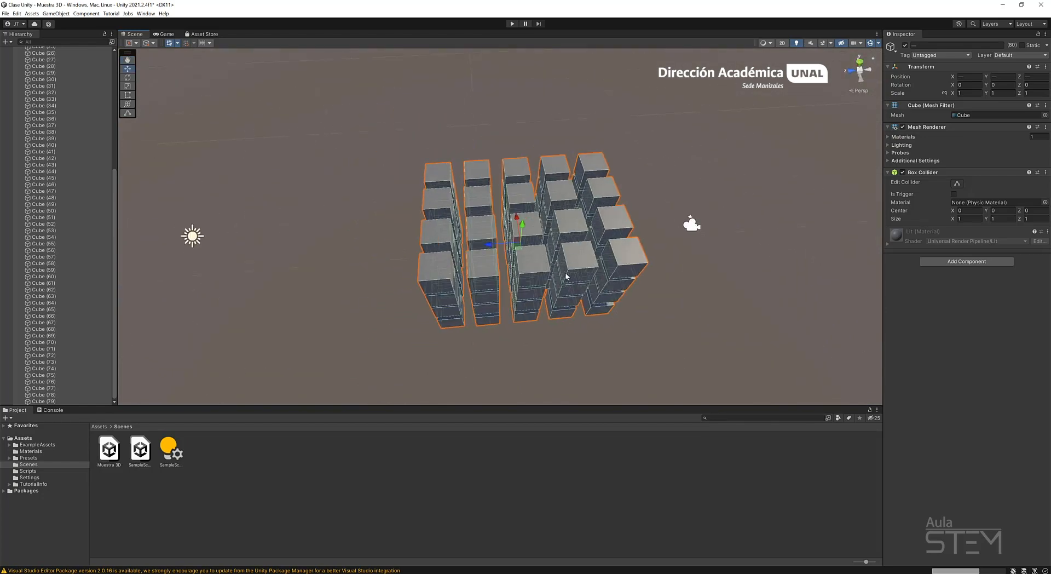
{"action": "left_click", "coordinate": [130, 42]}
{"action": "left_click", "coordinate": [151, 62]}
{"action": "left_click_drag", "start_coordinate": [332, 295], "coordinate": [563, 213], "text": "alt"}
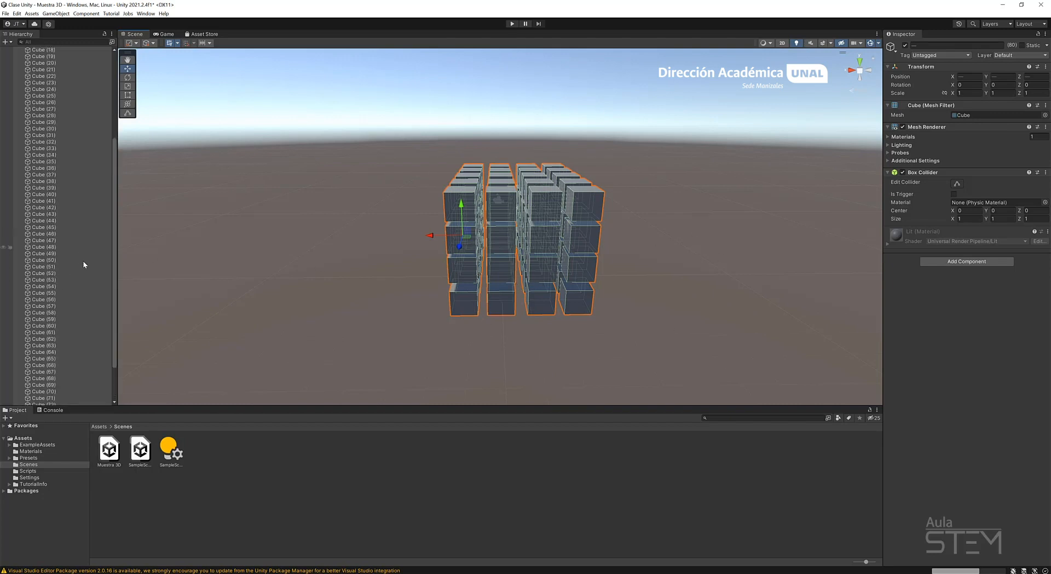
{"action": "left_click_drag", "start_coordinate": [474, 250], "coordinate": [547, 230], "text": "alt"}
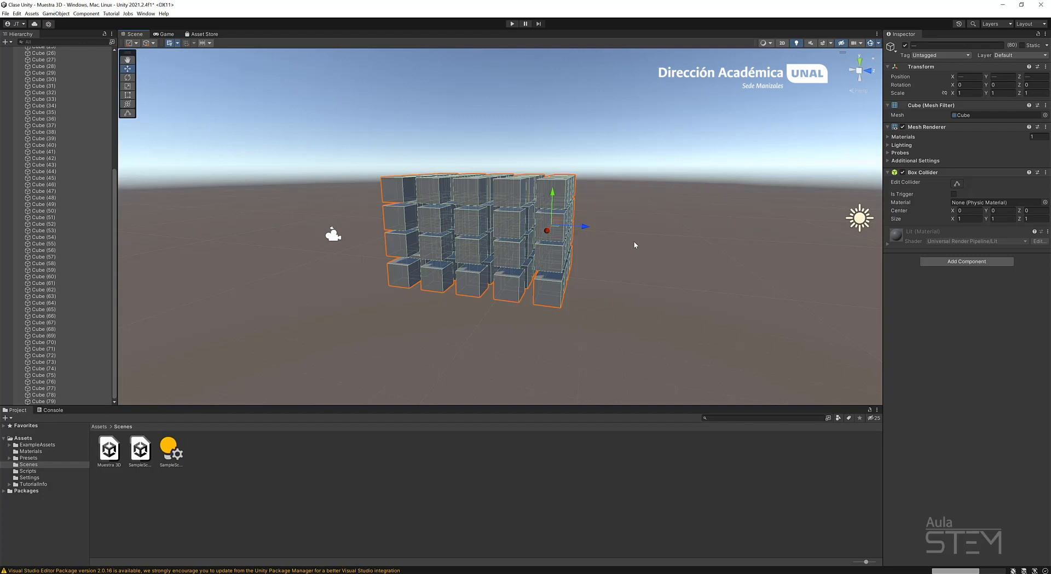
Clear the selection, pick Cube (42) in the third layer and move it out of the block along X to 4.5.
{"action": "left_click", "coordinate": [592, 133]}
{"action": "left_click_drag", "start_coordinate": [468, 185], "coordinate": [385, 197], "text": "alt"}
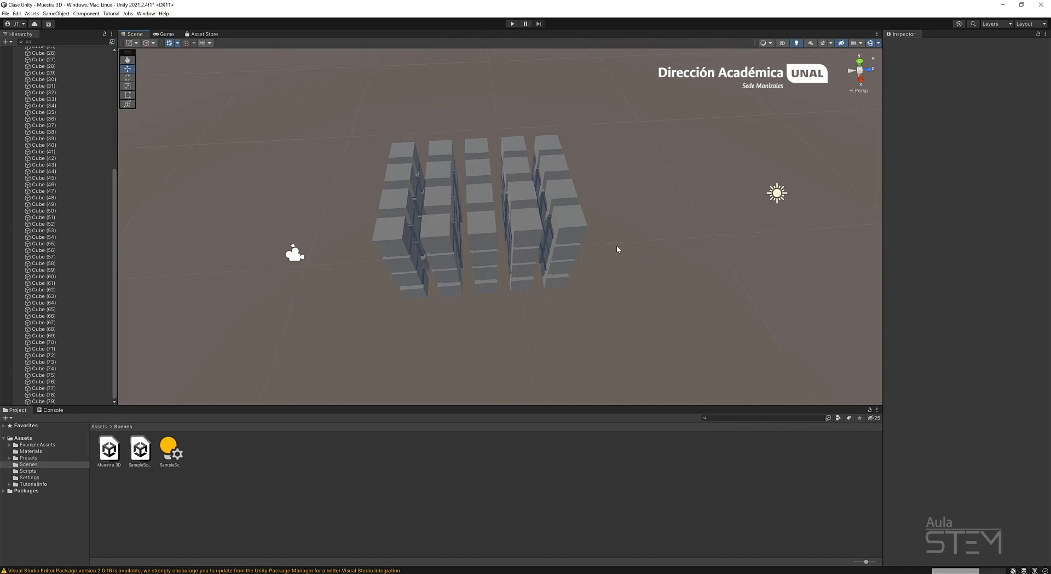
{"action": "left_click_drag", "start_coordinate": [668, 263], "coordinate": [500, 234], "text": "alt"}
{"action": "left_click", "coordinate": [525, 229]}
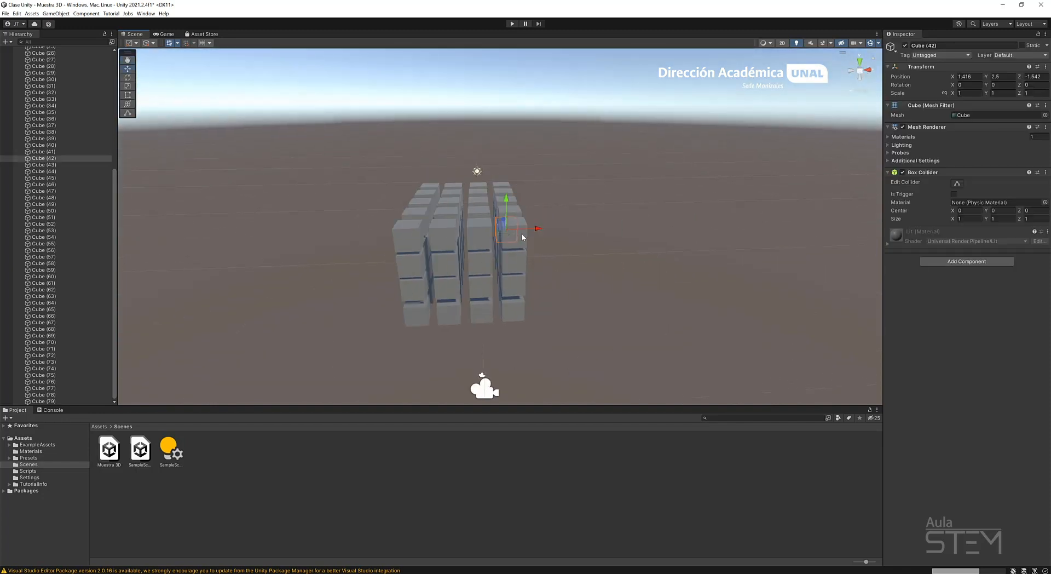
{"action": "left_click_drag", "start_coordinate": [611, 222], "coordinate": [613, 223]}
{"action": "left_click_drag", "start_coordinate": [614, 223], "coordinate": [533, 233], "text": "alt"}
{"action": "scroll", "coordinate": [657, 244], "scroll_direction": "up", "scroll_amount": 4}
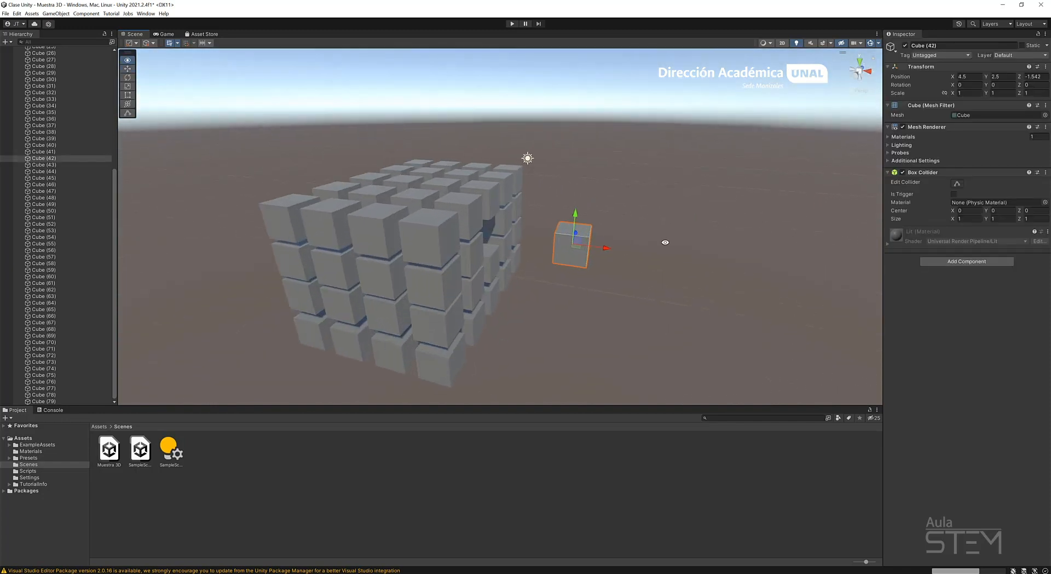
Rotate the pulled-out cube, scale it into a long stretched block and clear the selection.
{"action": "left_click_drag", "start_coordinate": [664, 241], "coordinate": [625, 271], "text": "alt"}
{"action": "key", "text": "e"}
{"action": "key", "text": "r"}
{"action": "left_click", "coordinate": [648, 255]}
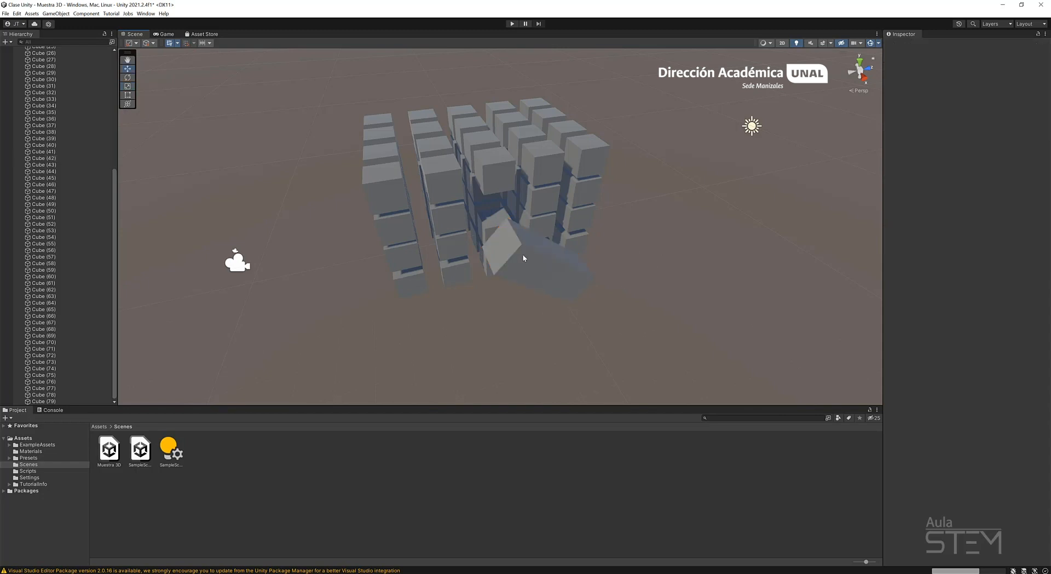
Duplicate the top-layer Cube (62) repeatedly and spread the copies outward along X, the farthest at about 6.87.
{"action": "left_click_drag", "start_coordinate": [444, 243], "coordinate": [558, 214], "text": "alt"}
{"action": "left_click", "coordinate": [440, 185]}
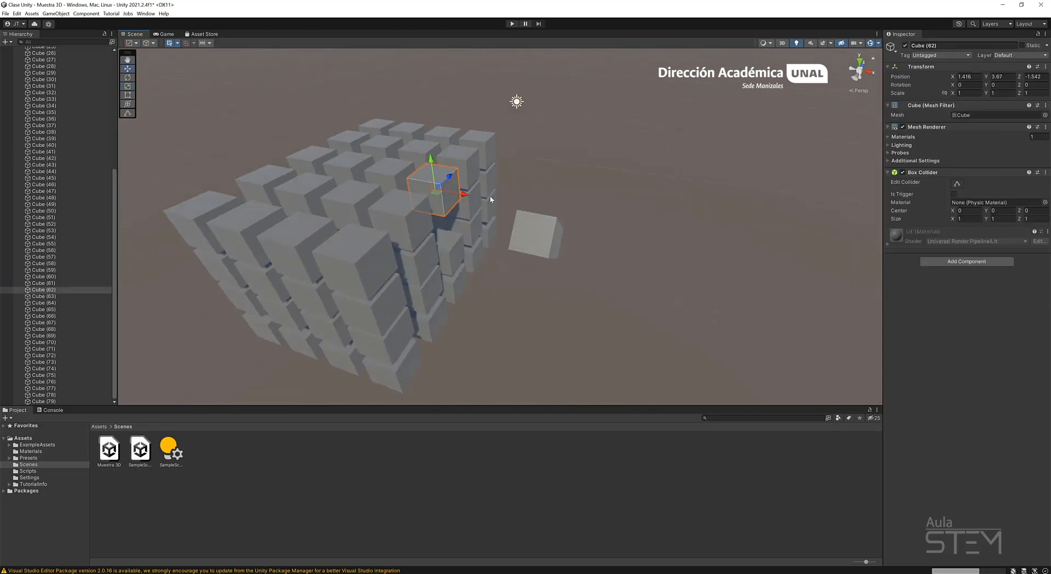
{"action": "key", "text": "ctrl+d"}
{"action": "left_click_drag", "start_coordinate": [464, 194], "coordinate": [677, 230]}
{"action": "key", "text": "ctrl+d"}
Add the non-adjacent Cube, Cube (4), Cube (12), Cube (25), Cube (16), Cube (9) and Cube (7) to the selection in the hierarchy.
{"action": "scroll", "coordinate": [68, 185], "scroll_direction": "up", "scroll_amount": 5}
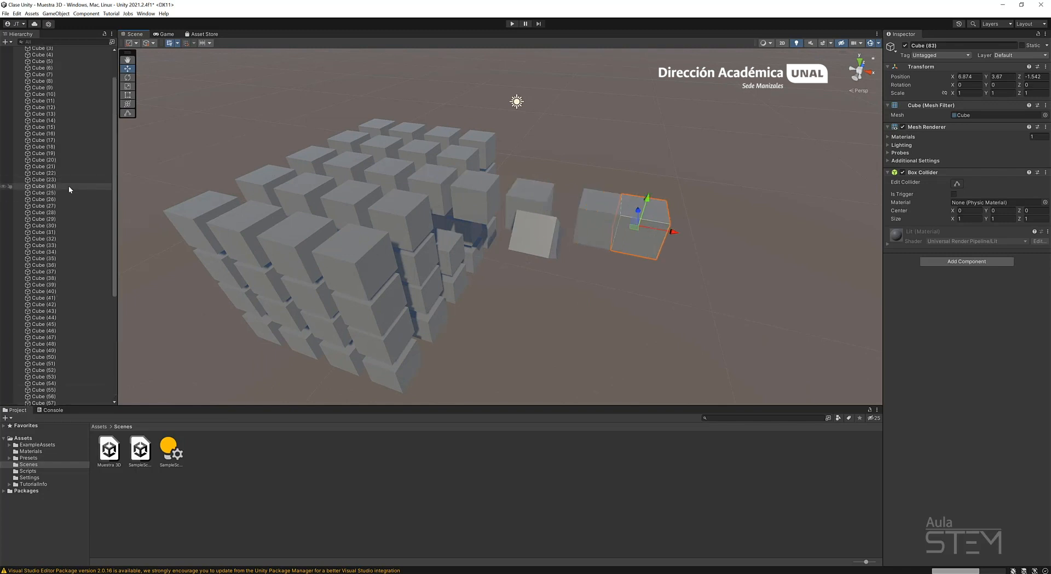
{"action": "scroll", "coordinate": [67, 185], "scroll_direction": "up", "scroll_amount": 2}
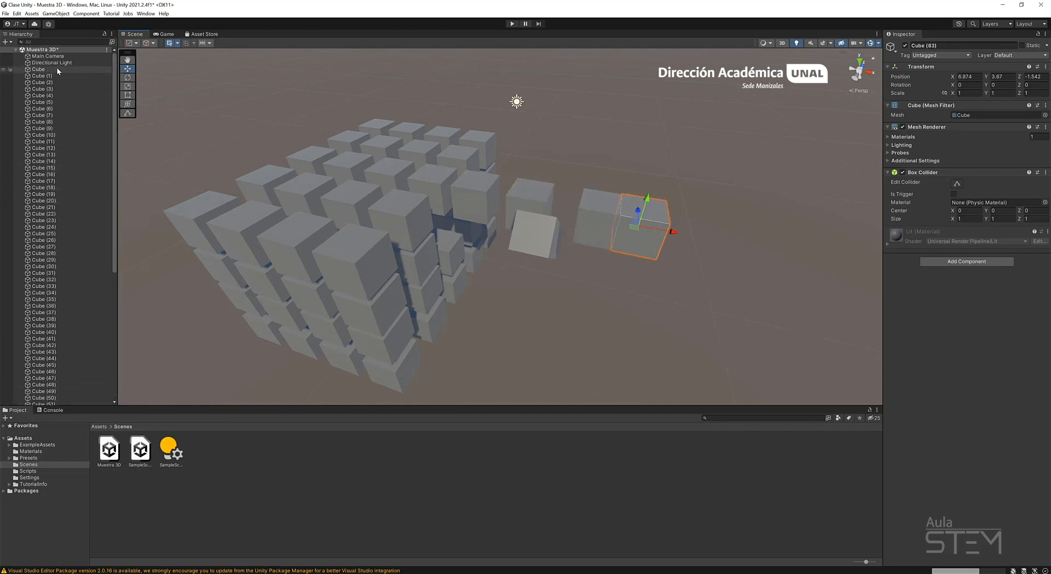
{"action": "left_click", "coordinate": [57, 69], "text": "ctrl"}
{"action": "left_click", "coordinate": [61, 95], "text": "ctrl"}
{"action": "left_click", "coordinate": [74, 147], "text": "ctrl"}
{"action": "left_click", "coordinate": [71, 233], "text": "ctrl"}
{"action": "left_click", "coordinate": [63, 174], "text": "ctrl"}
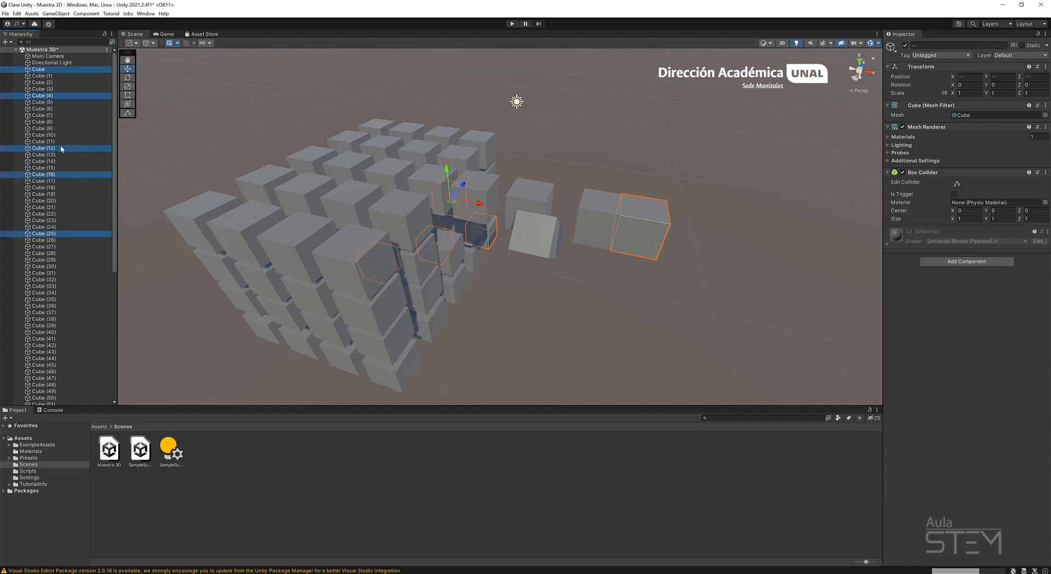
{"action": "left_click", "coordinate": [62, 128], "text": "ctrl"}
{"action": "left_click", "coordinate": [66, 115], "text": "ctrl"}
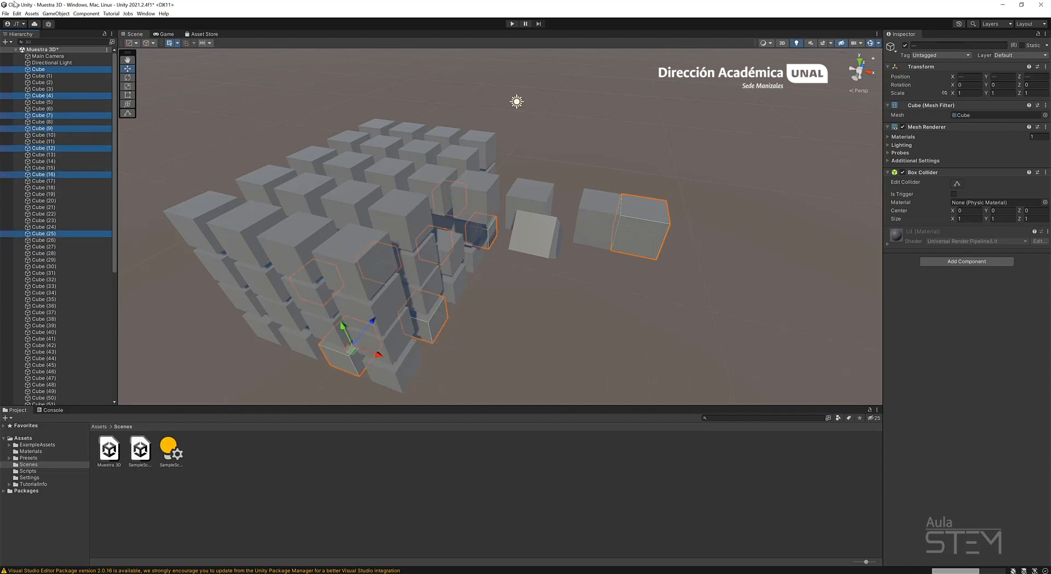
Select the range from Cube to Cube (69) in the hierarchy and clear the selection.
{"action": "left_click", "coordinate": [80, 202]}
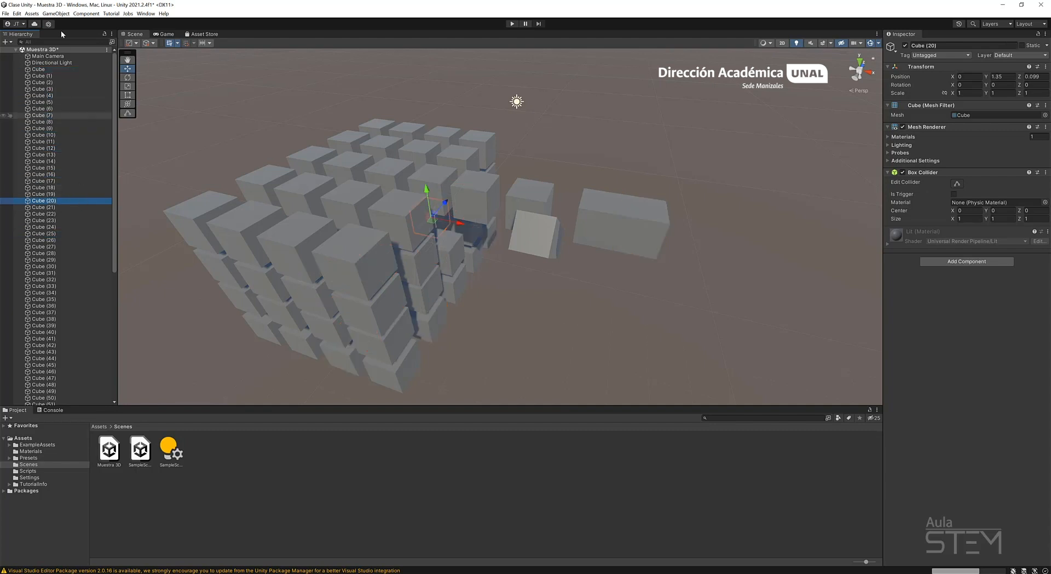
{"action": "left_click", "coordinate": [43, 69]}
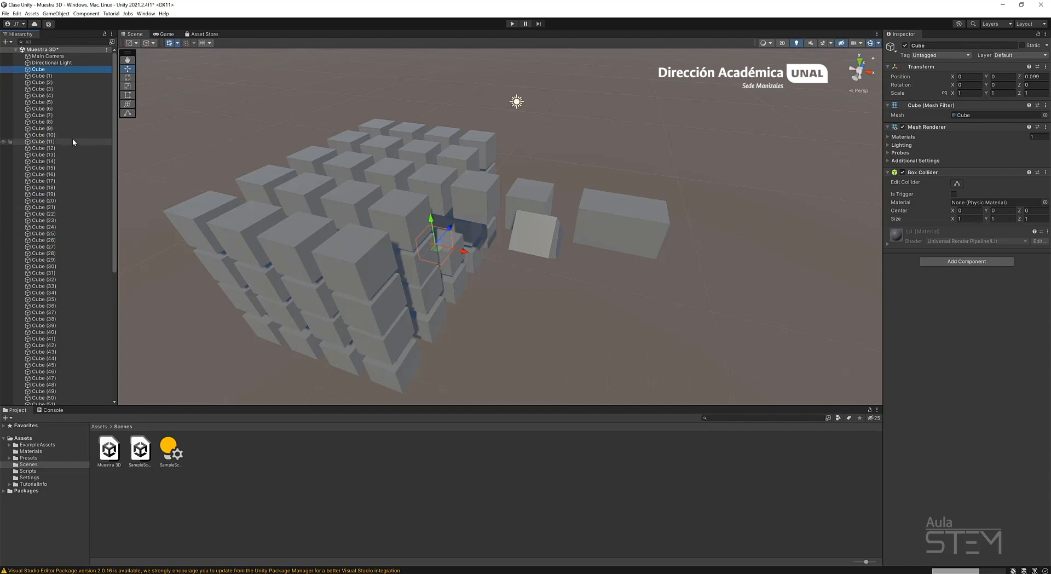
{"action": "scroll", "coordinate": [65, 147], "scroll_direction": "down", "scroll_amount": 10}
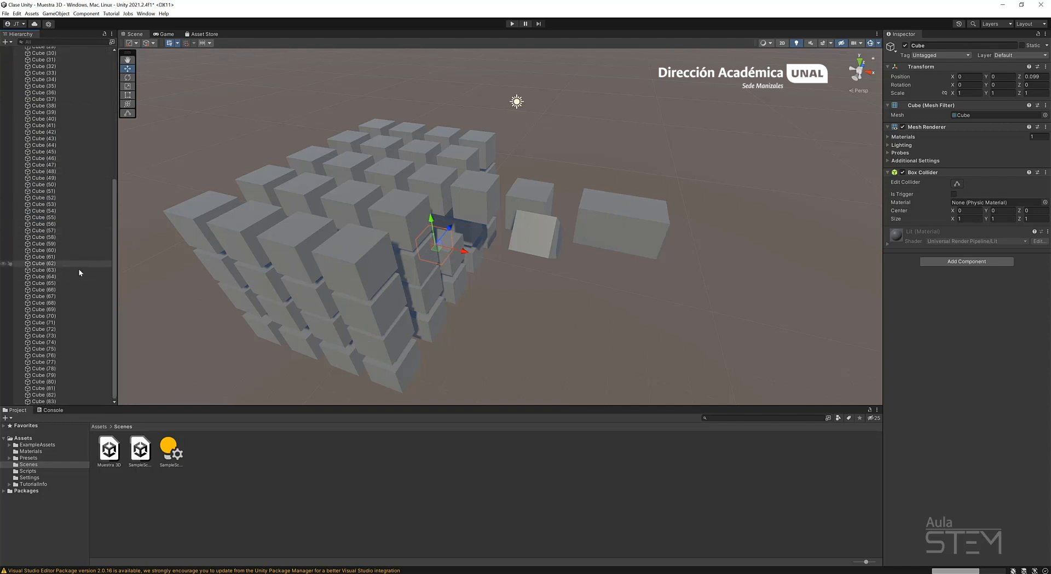
{"action": "left_click", "coordinate": [60, 311], "text": "shift"}
{"action": "scroll", "coordinate": [83, 241], "scroll_direction": "up", "scroll_amount": 8}
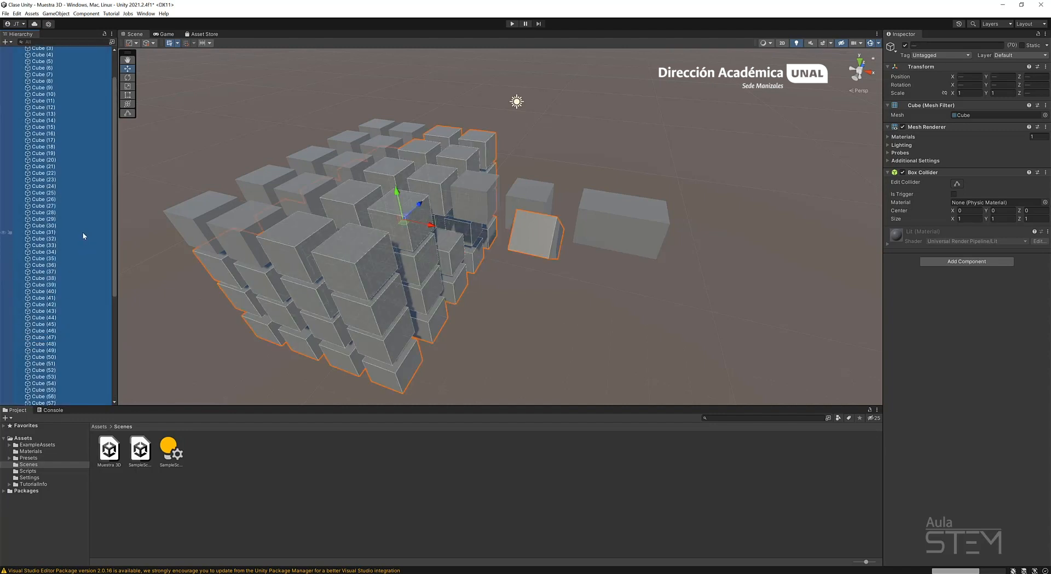
{"action": "left_click", "coordinate": [600, 327]}
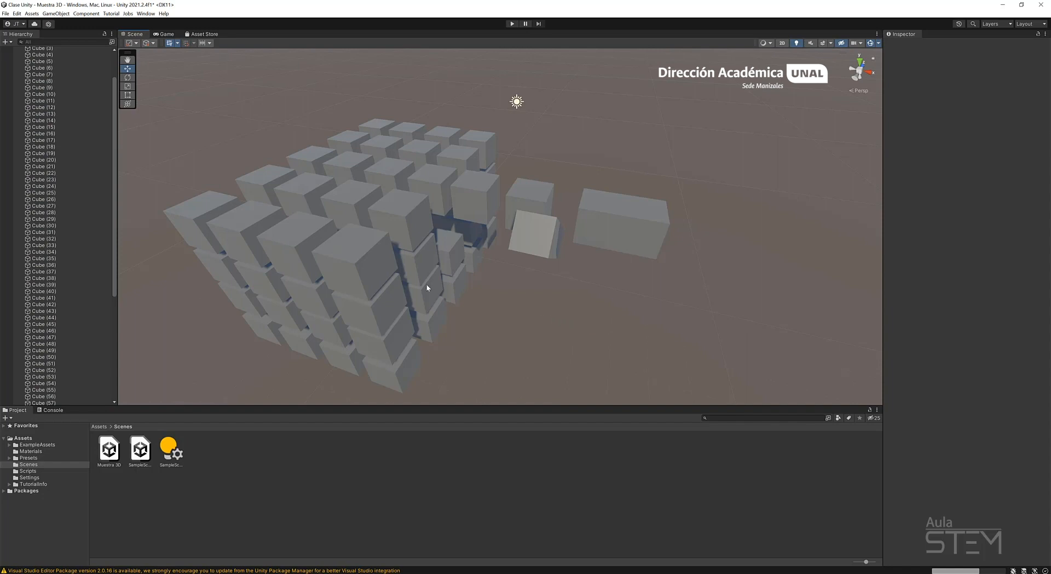
{"action": "right_click_drag", "start_coordinate": [427, 286], "coordinate": [511, 264]}
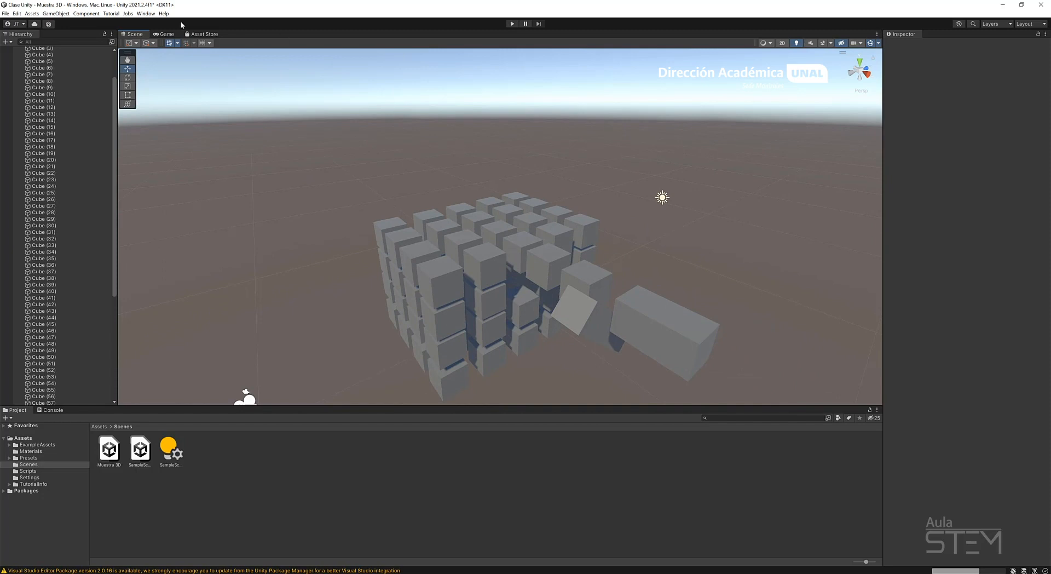
Delete all the copies from Cube (1) through Cube (83), keeping only the original Cube.
{"action": "scroll", "coordinate": [71, 135], "scroll_direction": "up", "scroll_amount": 2}
{"action": "left_click", "coordinate": [51, 76]}
{"action": "scroll", "coordinate": [46, 341], "scroll_direction": "down", "scroll_amount": 6}
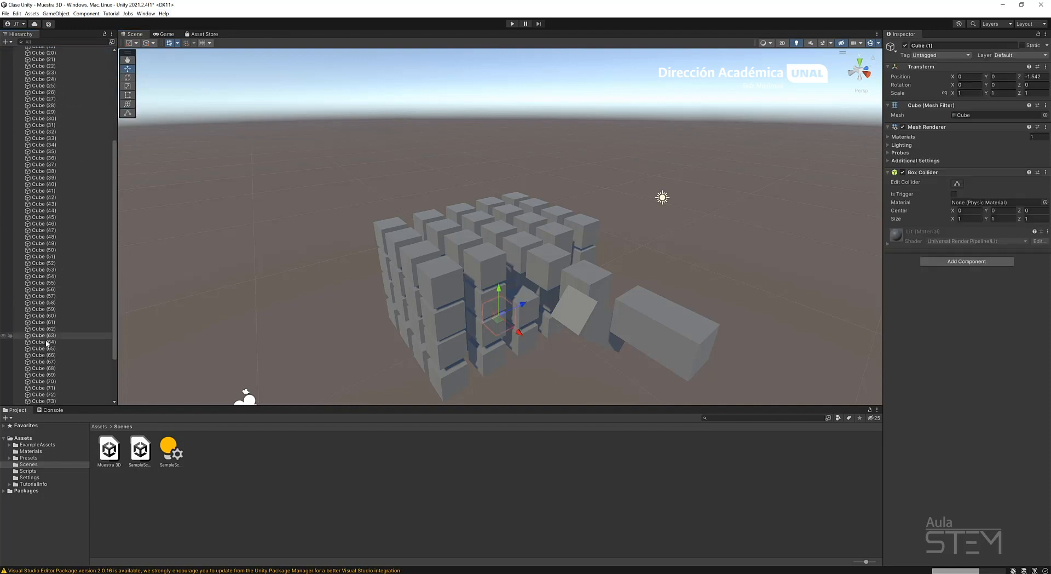
{"action": "scroll", "coordinate": [46, 342], "scroll_direction": "down", "scroll_amount": 3}
{"action": "left_click", "coordinate": [66, 395], "text": "shift"}
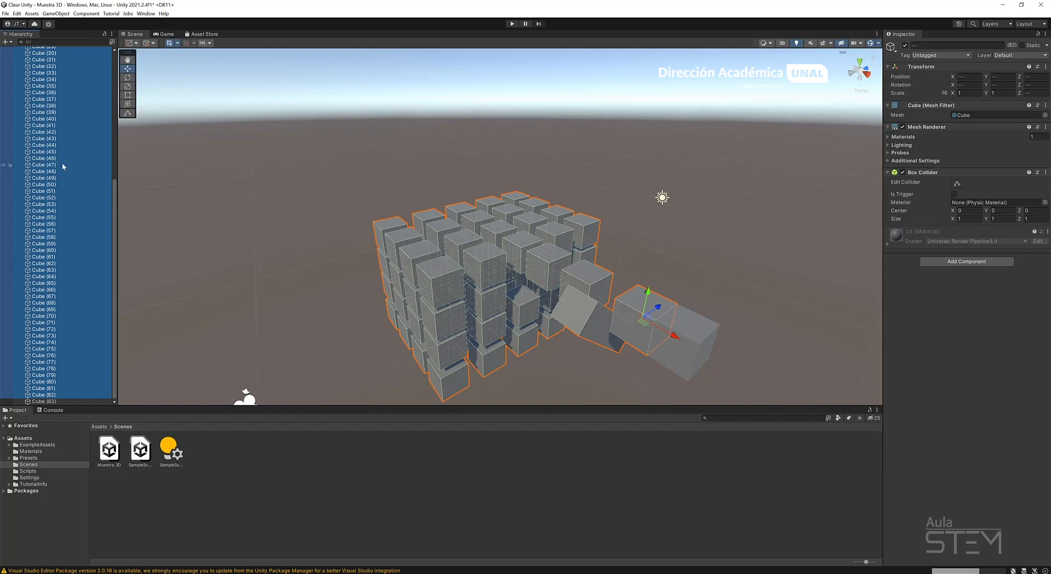
{"action": "scroll", "coordinate": [63, 164], "scroll_direction": "up", "scroll_amount": 10}
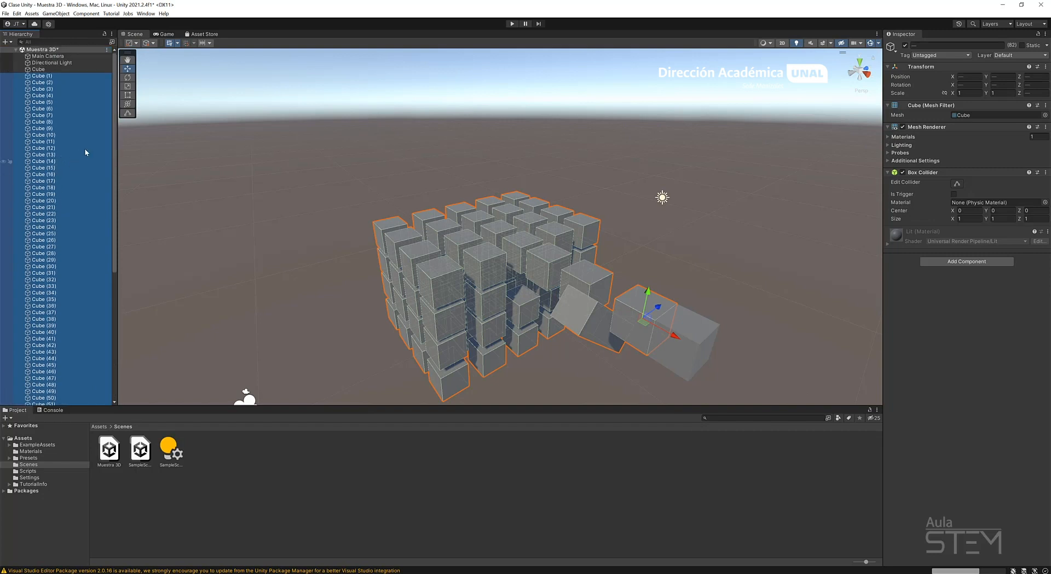
{"action": "right_click", "coordinate": [43, 109]}
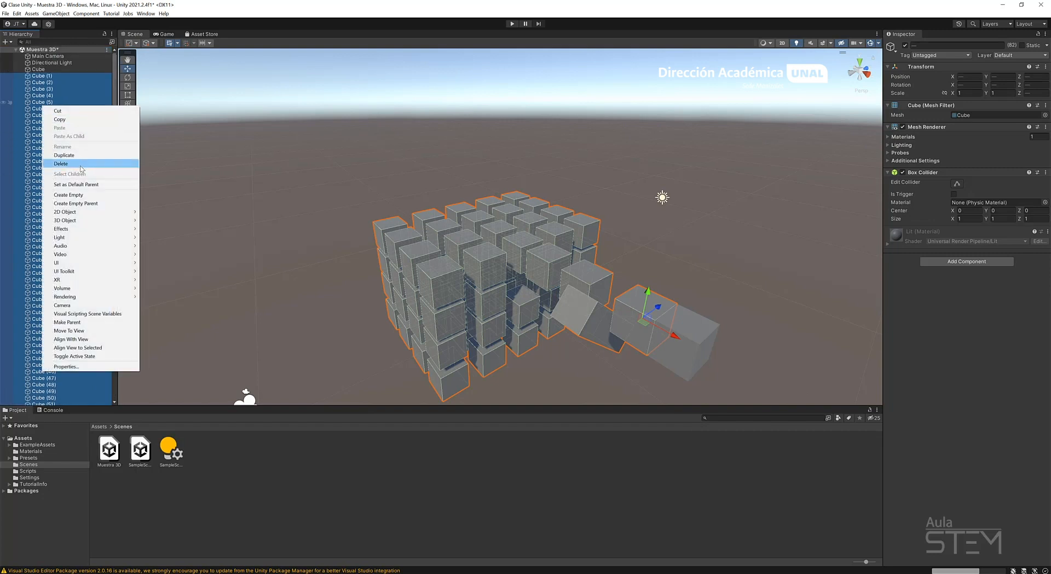
{"action": "left_click", "coordinate": [82, 164]}
{"action": "left_click", "coordinate": [44, 75]}
{"action": "key", "text": "Delete"}
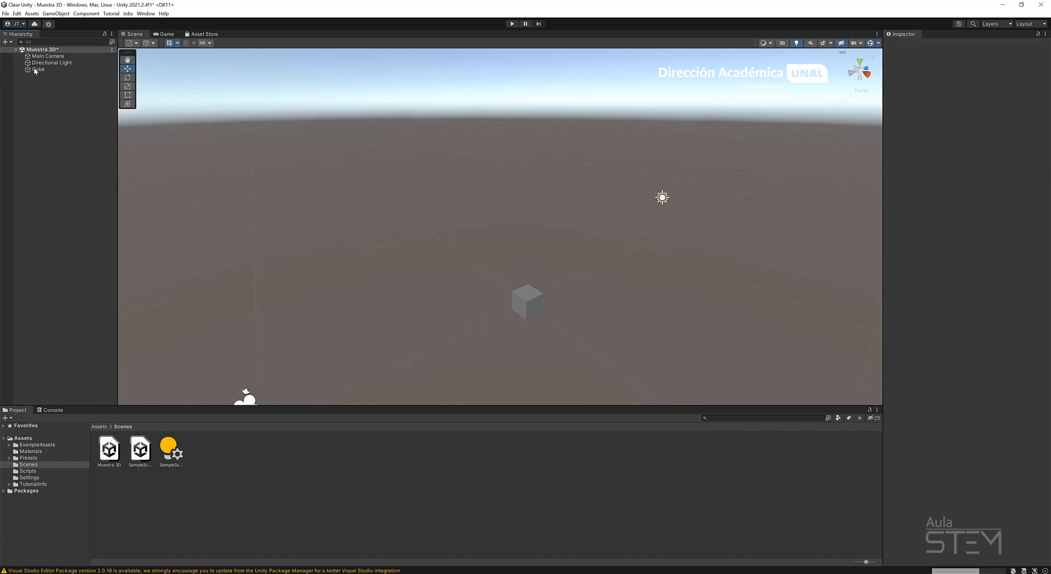
Focus the view on the remaining Cube, clear the selection and save the scene.
{"action": "double_click", "coordinate": [38, 69]}
{"action": "scroll", "coordinate": [635, 263], "scroll_direction": "down", "scroll_amount": 10}
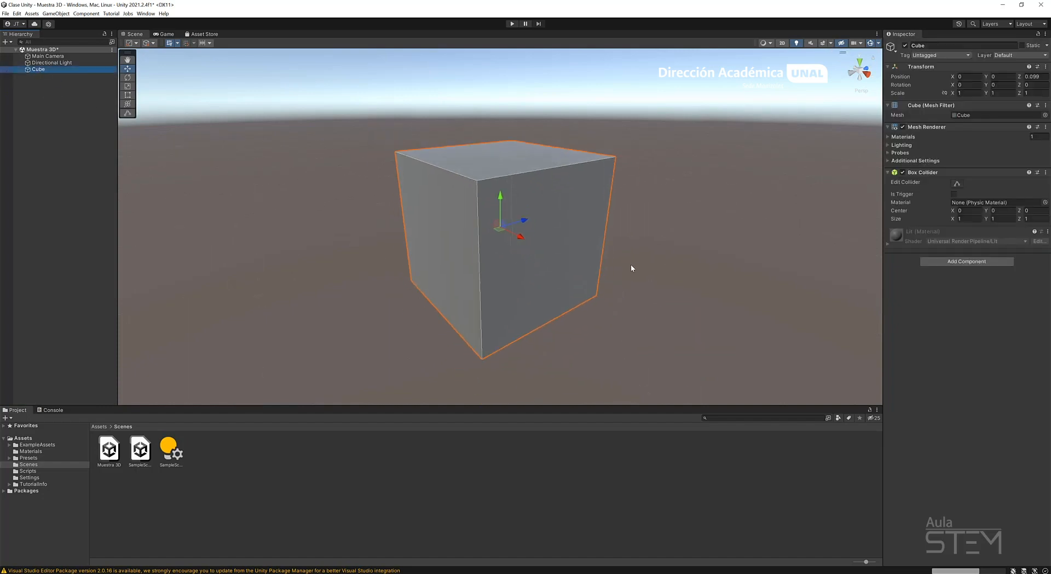
{"action": "left_click_drag", "start_coordinate": [586, 257], "coordinate": [178, 280], "text": "alt"}
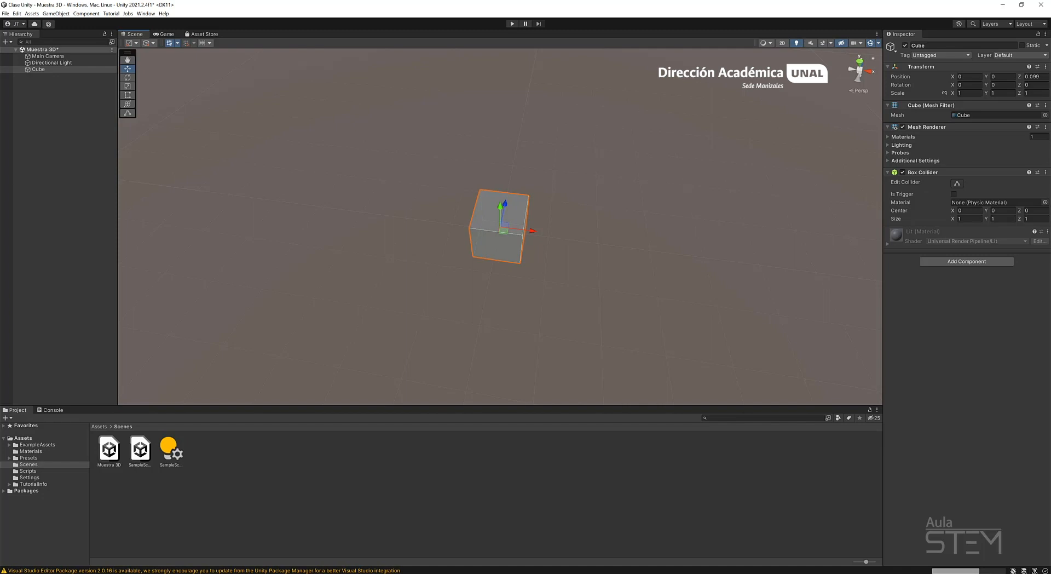
{"action": "left_click", "coordinate": [83, 100]}
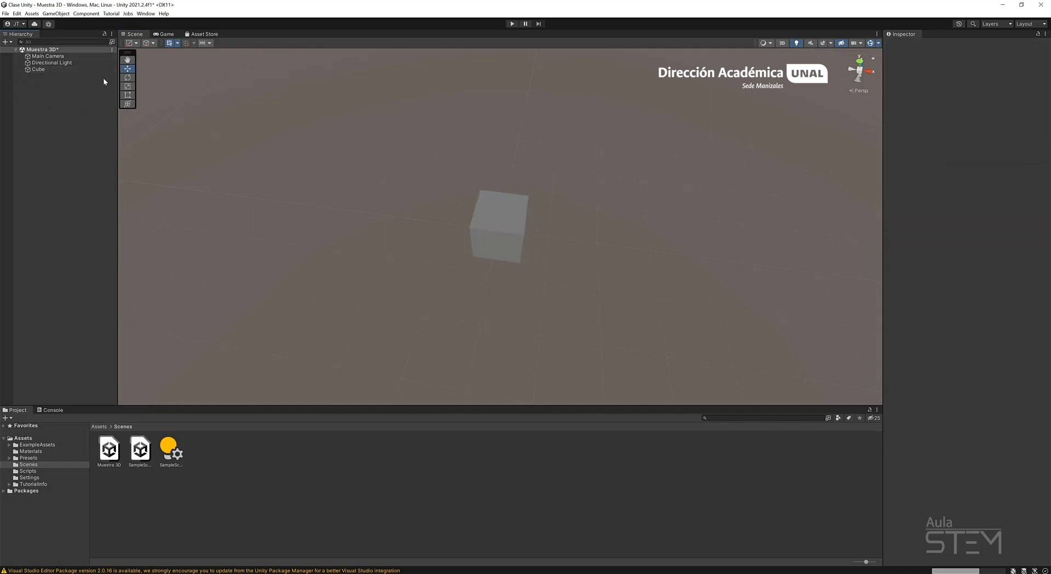
{"action": "key", "text": "ctrl+s"}
Duplicate the Cube and move the copy beside the original along X, leaving a small gap.
{"action": "left_click", "coordinate": [33, 69]}
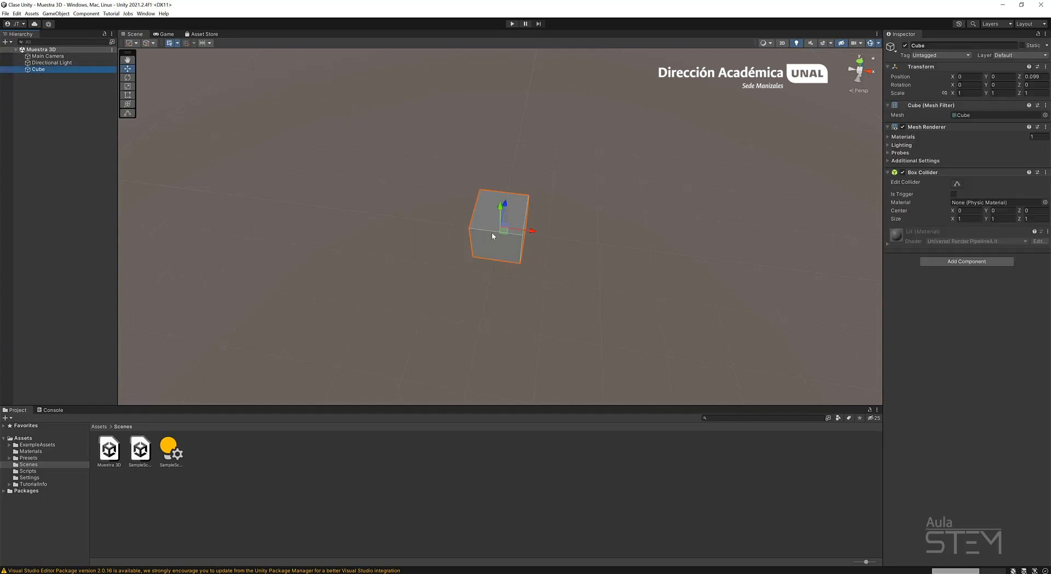
{"action": "key", "text": "ctrl+d"}
{"action": "left_click", "coordinate": [549, 232]}
{"action": "left_click", "coordinate": [523, 235]}
{"action": "left_click_drag", "start_coordinate": [531, 233], "coordinate": [595, 250]}
Duplicate two more cubes to complete a 2 × 2 square, placing Cube (3) at about X -0.005, Z 1.297.
{"action": "key", "text": "ctrl+d"}
{"action": "left_click_drag", "start_coordinate": [668, 243], "coordinate": [456, 210], "text": "alt"}
{"action": "middle_click_drag", "start_coordinate": [456, 211], "coordinate": [411, 173]}
{"action": "left_click_drag", "start_coordinate": [473, 249], "coordinate": [323, 320]}
{"action": "key", "text": "ctrl+d"}
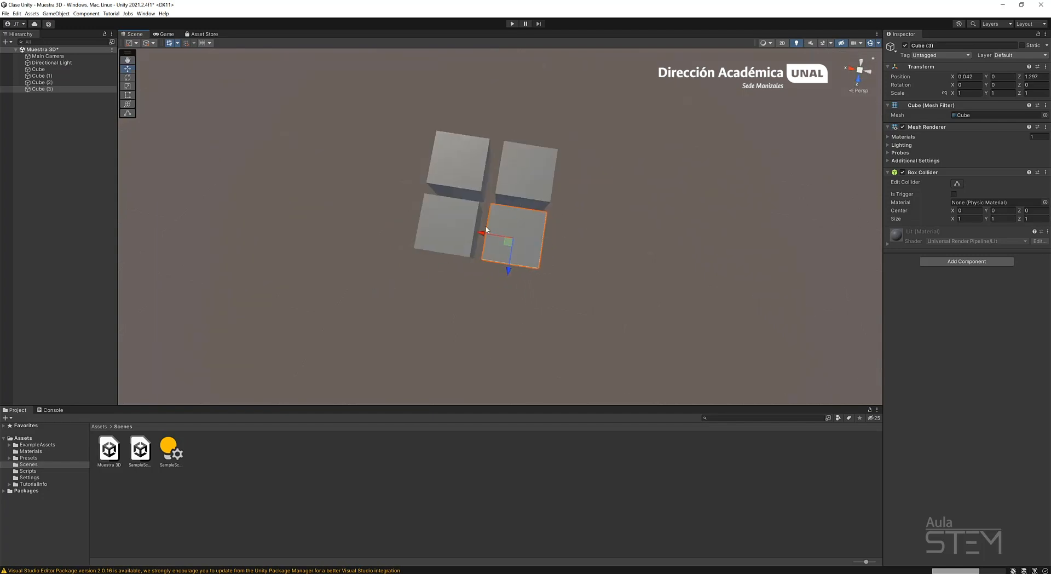
{"action": "left_click_drag", "start_coordinate": [486, 230], "coordinate": [484, 232]}
{"action": "left_click_drag", "start_coordinate": [554, 251], "coordinate": [514, 145], "text": "alt"}
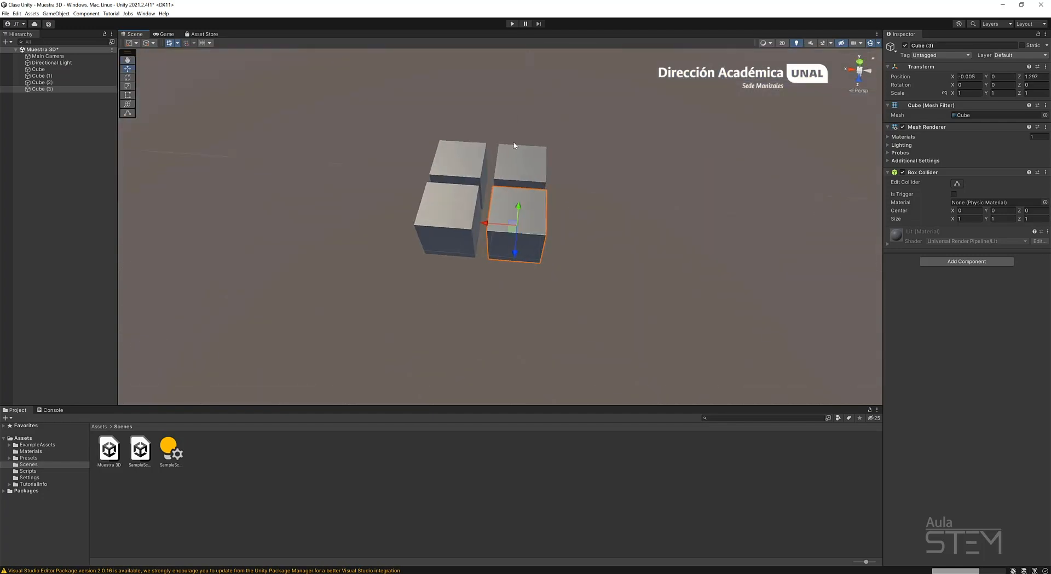
Duplicate Cube through Cube (3) together, raise the copies to about Y 1.345 as a second layer and clear the selection.
{"action": "left_click", "coordinate": [46, 69]}
{"action": "left_click", "coordinate": [53, 89], "text": "shift"}
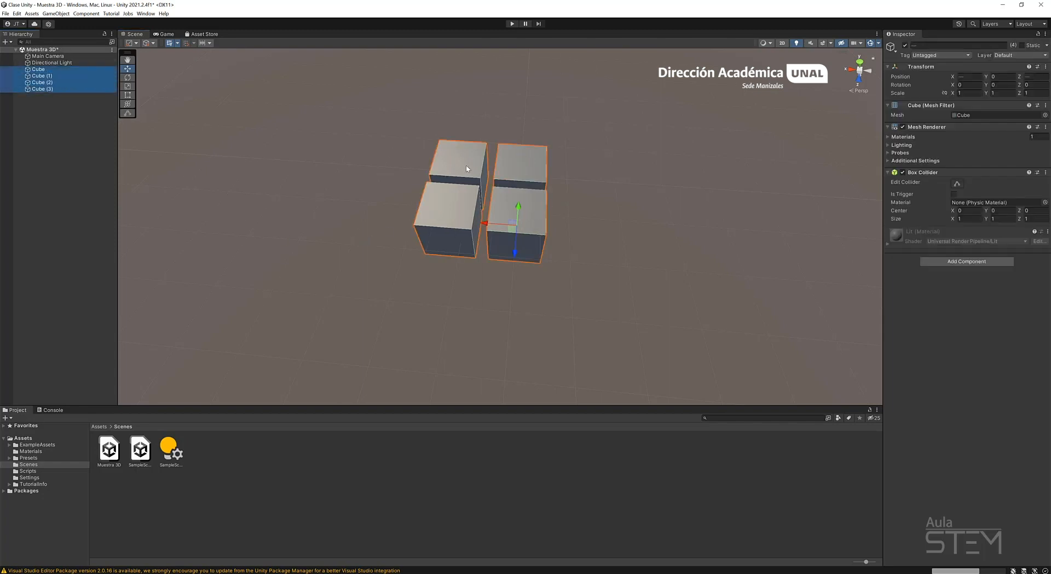
{"action": "key", "text": "ctrl+d"}
{"action": "left_click_drag", "start_coordinate": [458, 151], "coordinate": [449, 96]}
{"action": "left_click_drag", "start_coordinate": [578, 309], "coordinate": [556, 280], "text": "alt"}
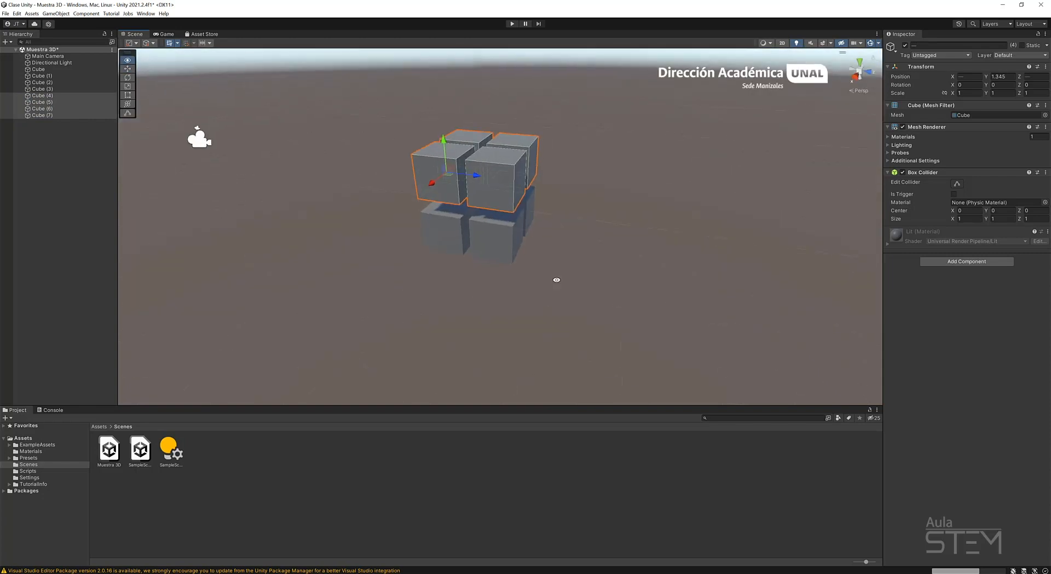
{"action": "left_click", "coordinate": [566, 232]}
{"action": "left_click_drag", "start_coordinate": [566, 232], "coordinate": [439, 291], "text": "alt"}
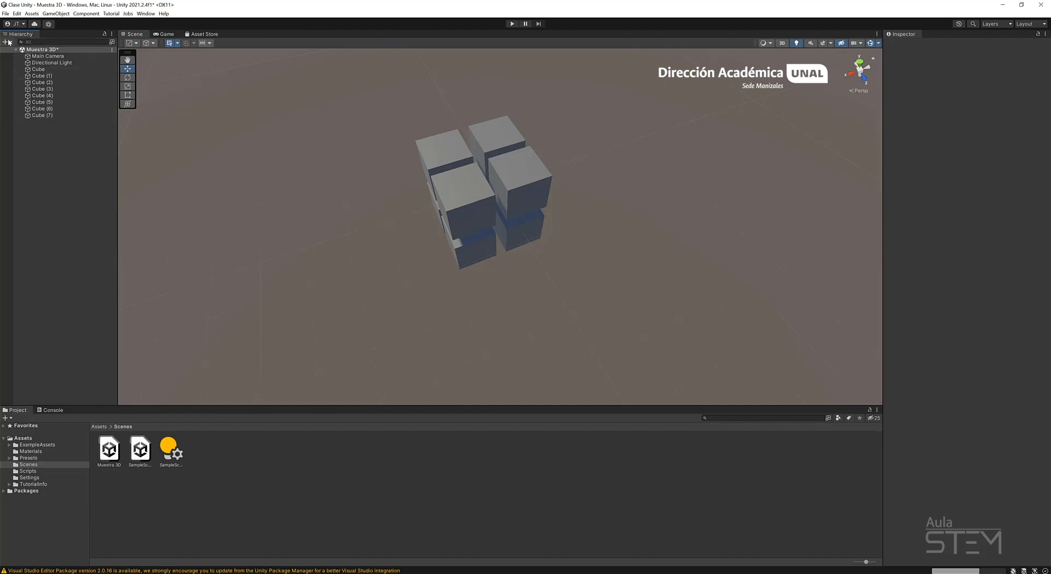
Select all eight cubes from Cube to Cube (7) and set the tool handle position to Center.
{"action": "left_click", "coordinate": [42, 70]}
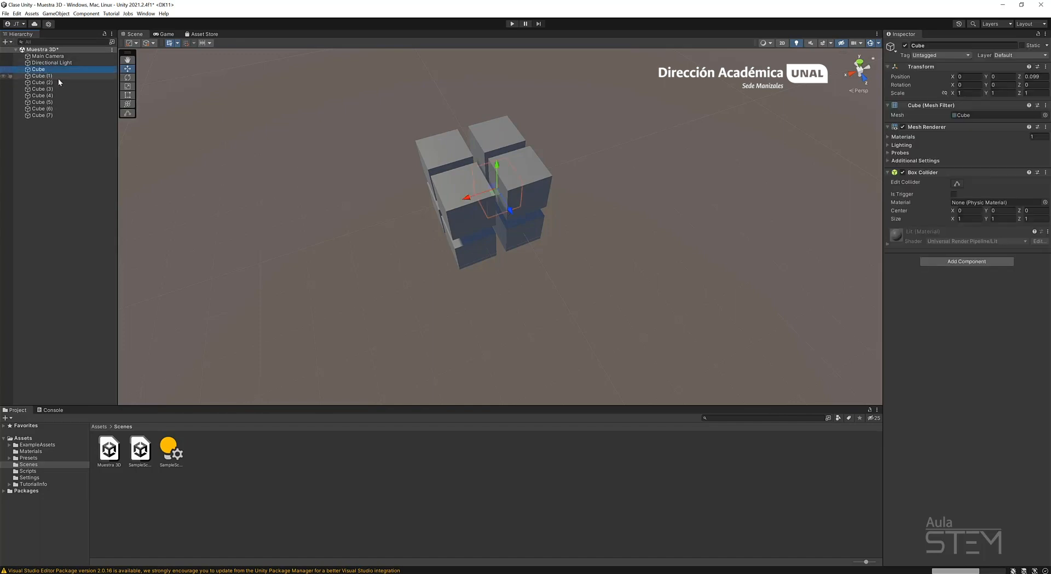
{"action": "left_click", "coordinate": [57, 116], "text": "shift"}
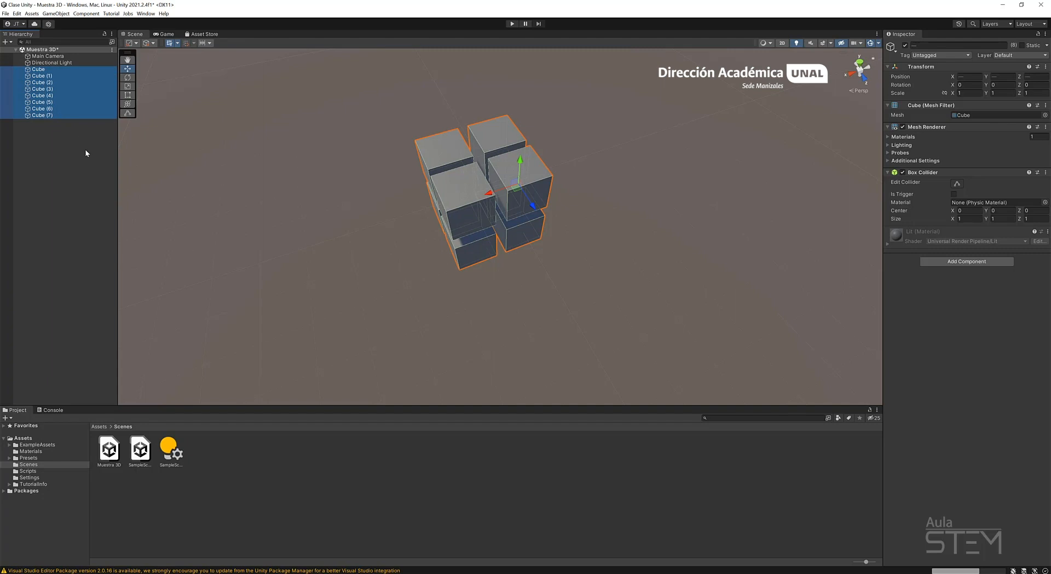
{"action": "left_click", "coordinate": [135, 44]}
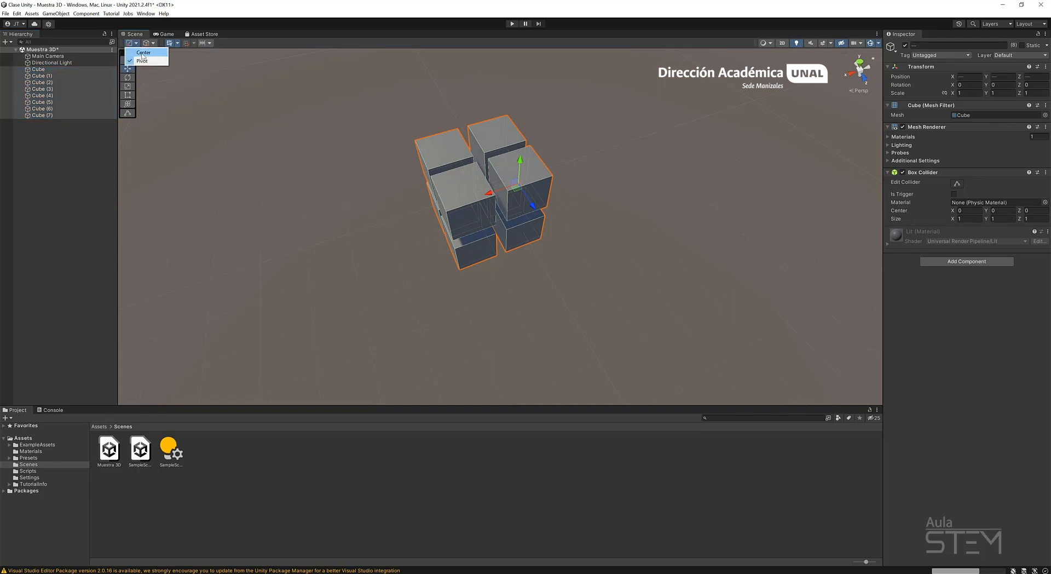
{"action": "left_click", "coordinate": [143, 54]}
{"action": "left_click_drag", "start_coordinate": [372, 319], "coordinate": [503, 307], "text": "alt"}
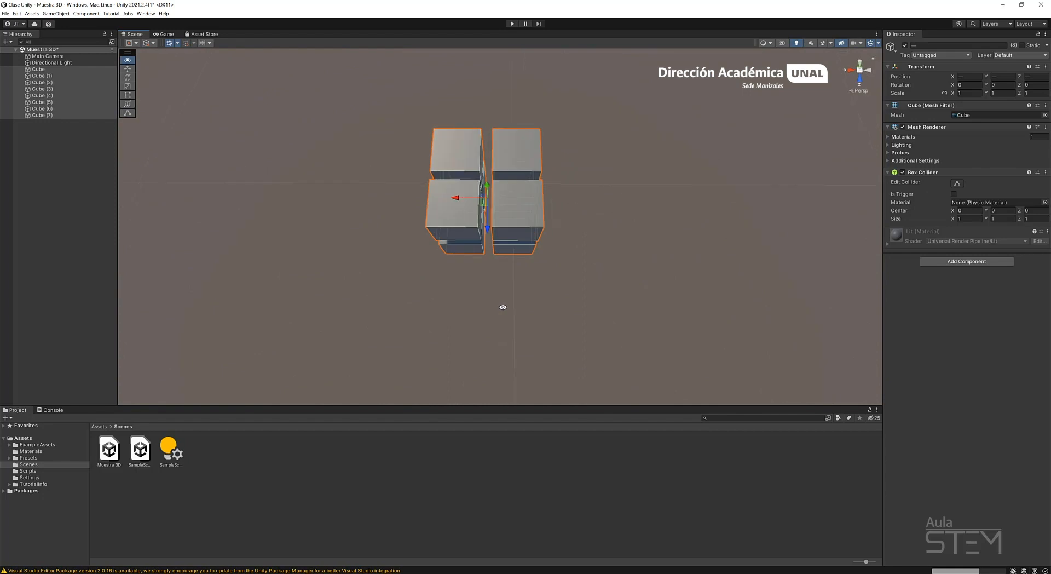
Clear and restore the cube selection, then reselect Cube through Cube (7) and reapply the Center handle position.
{"action": "left_click", "coordinate": [65, 188]}
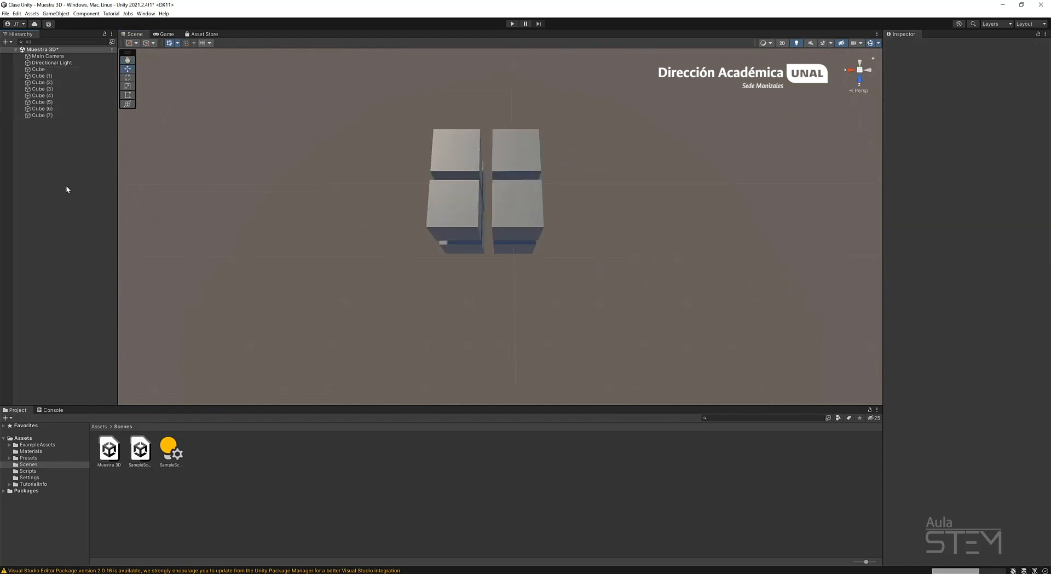
{"action": "key", "text": "ctrl+z"}
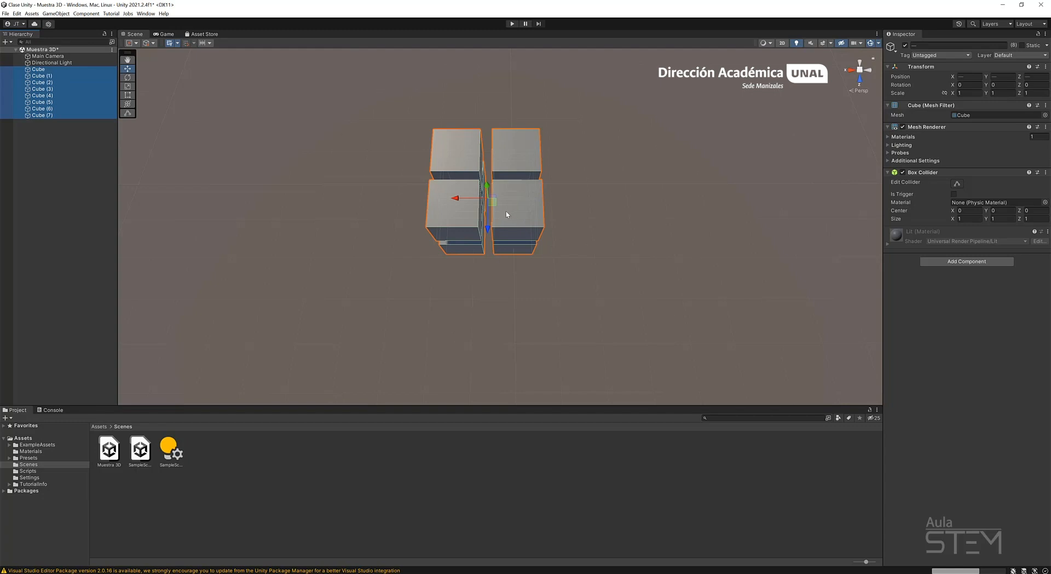
{"action": "scroll", "coordinate": [508, 225], "scroll_direction": "up", "scroll_amount": 8}
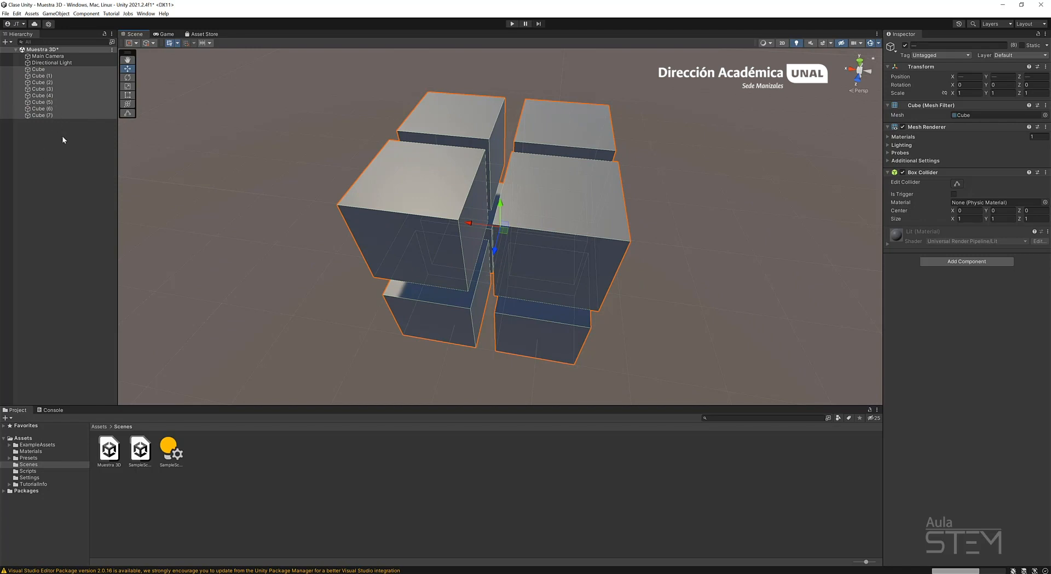
{"action": "left_click", "coordinate": [47, 70]}
{"action": "left_click", "coordinate": [58, 113], "text": "shift"}
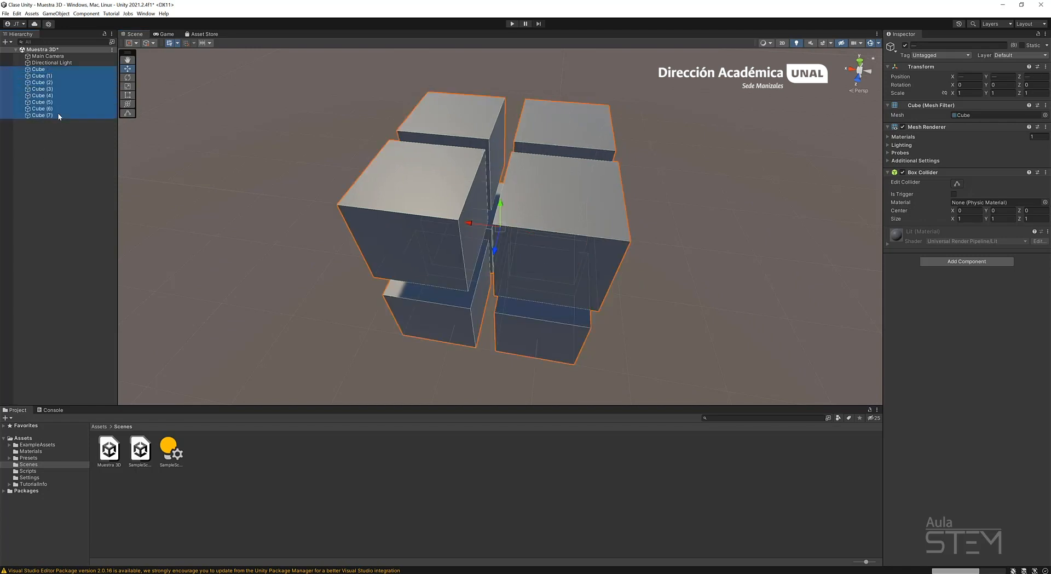
{"action": "left_click", "coordinate": [130, 44]}
{"action": "left_click", "coordinate": [145, 54]}
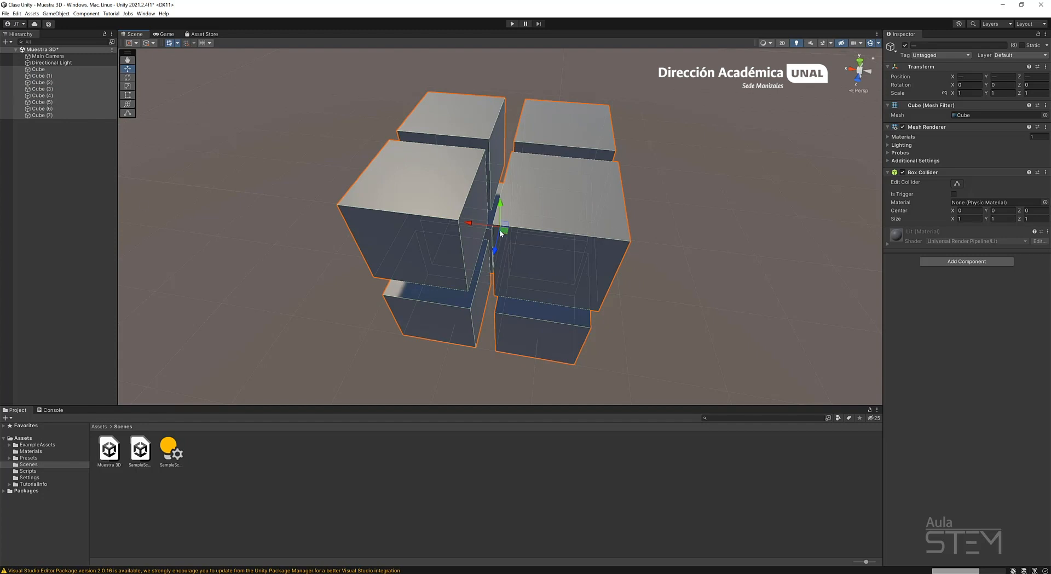
{"action": "scroll", "coordinate": [546, 244], "scroll_direction": "down", "scroll_amount": 5}
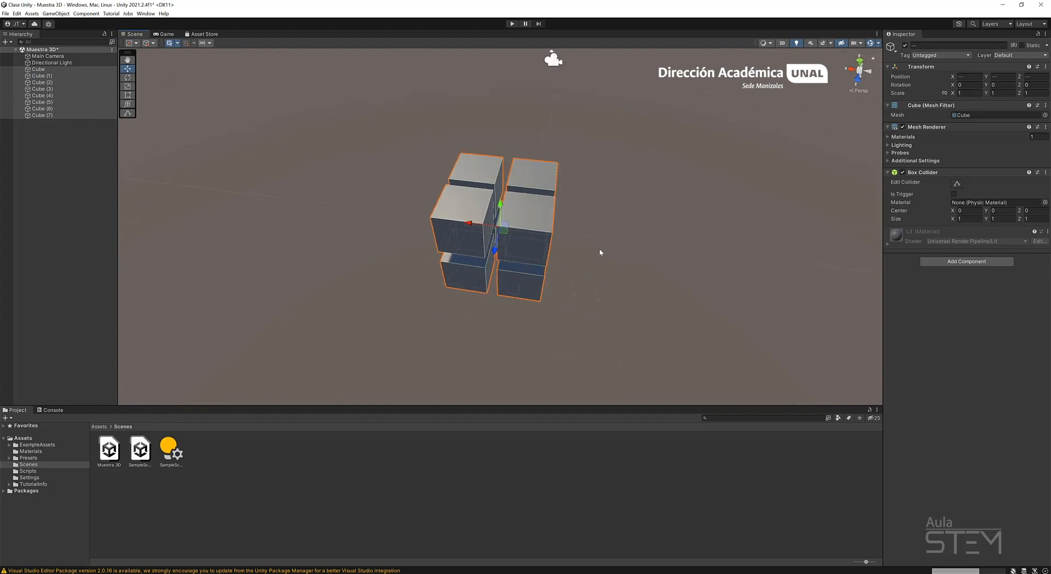
Clear the selection and create an empty object in the scene with its default name.
{"action": "left_click", "coordinate": [47, 215]}
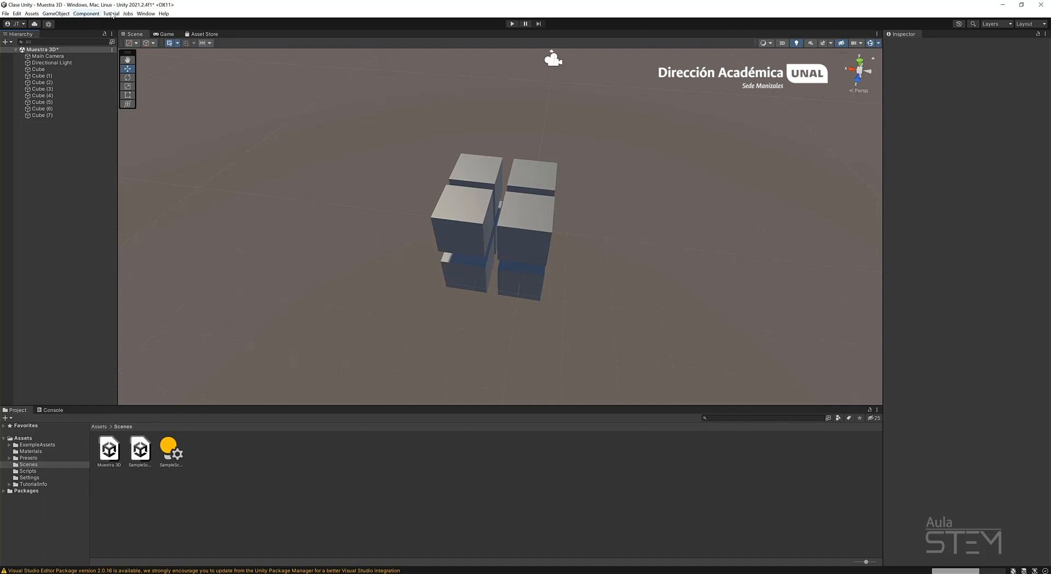
{"action": "left_click", "coordinate": [63, 13]}
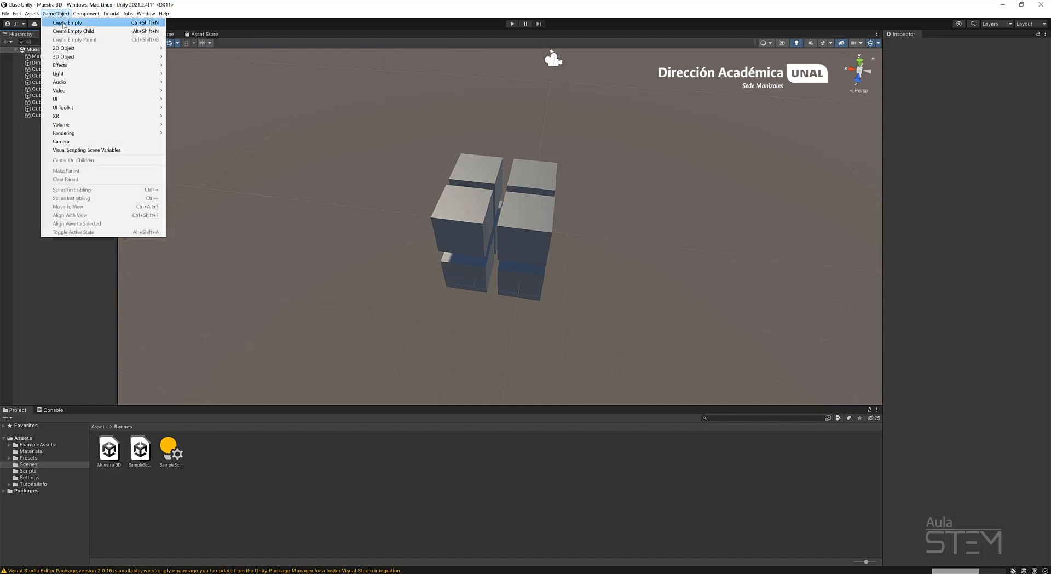
{"action": "left_click", "coordinate": [64, 23]}
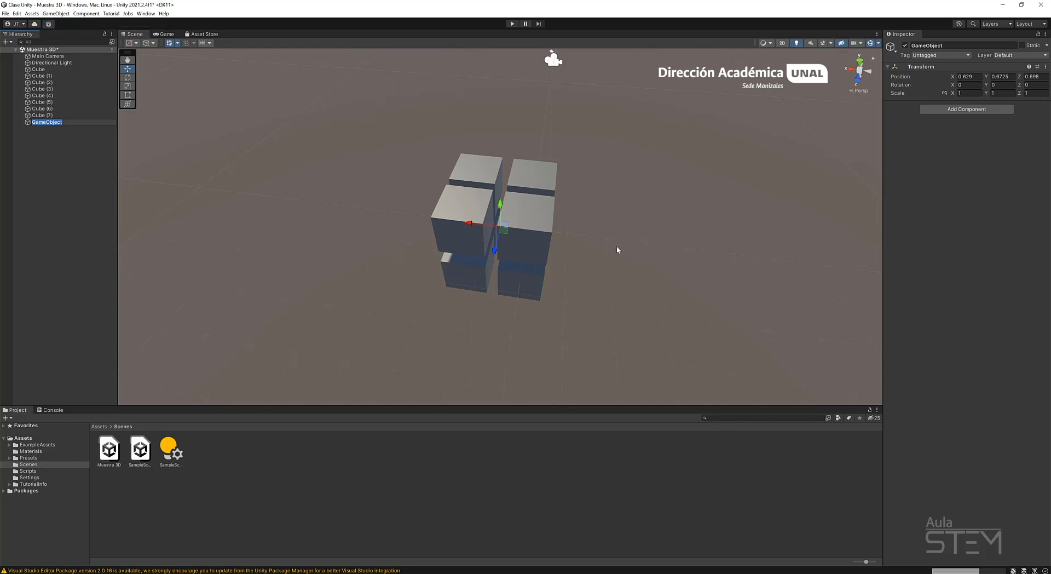
{"action": "left_click_drag", "start_coordinate": [425, 295], "coordinate": [450, 297], "text": "alt"}
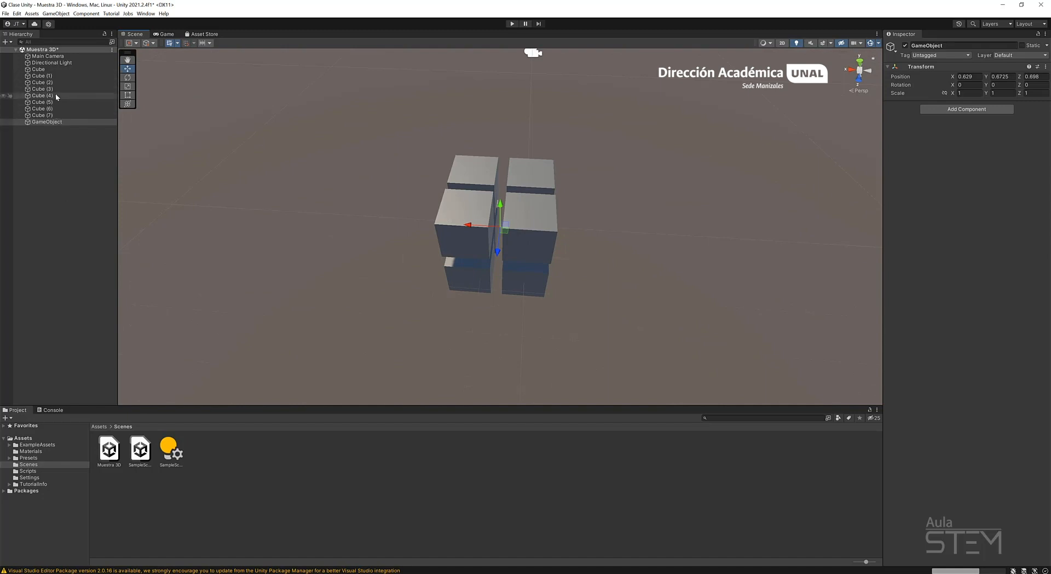
{"action": "left_click_drag", "start_coordinate": [488, 330], "coordinate": [530, 281], "text": "alt"}
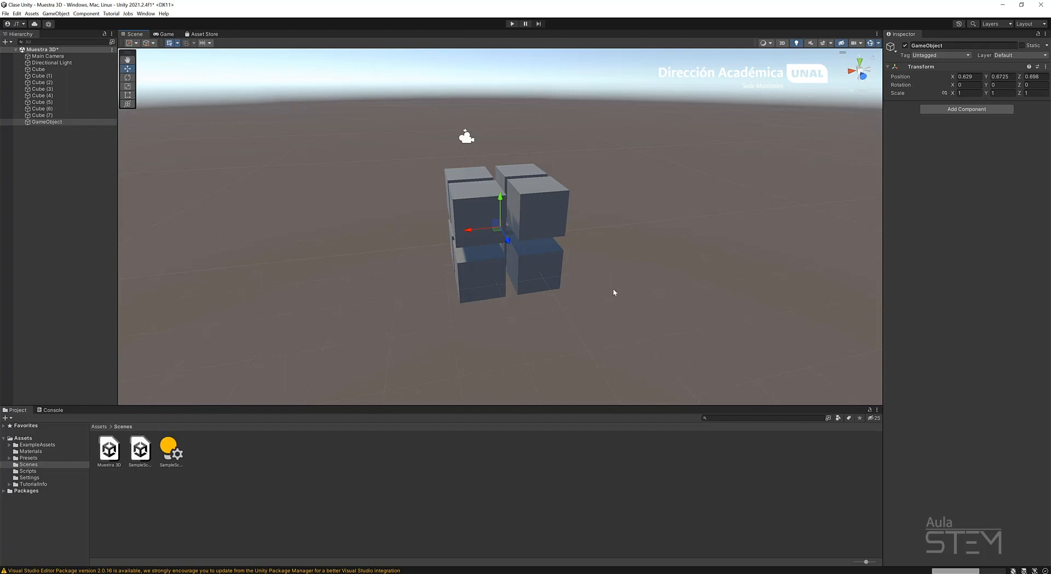
Rename the empty GameObject at the centre of the cube block as Matriz Cubos.
{"action": "left_click_drag", "start_coordinate": [443, 291], "coordinate": [483, 254], "text": "alt"}
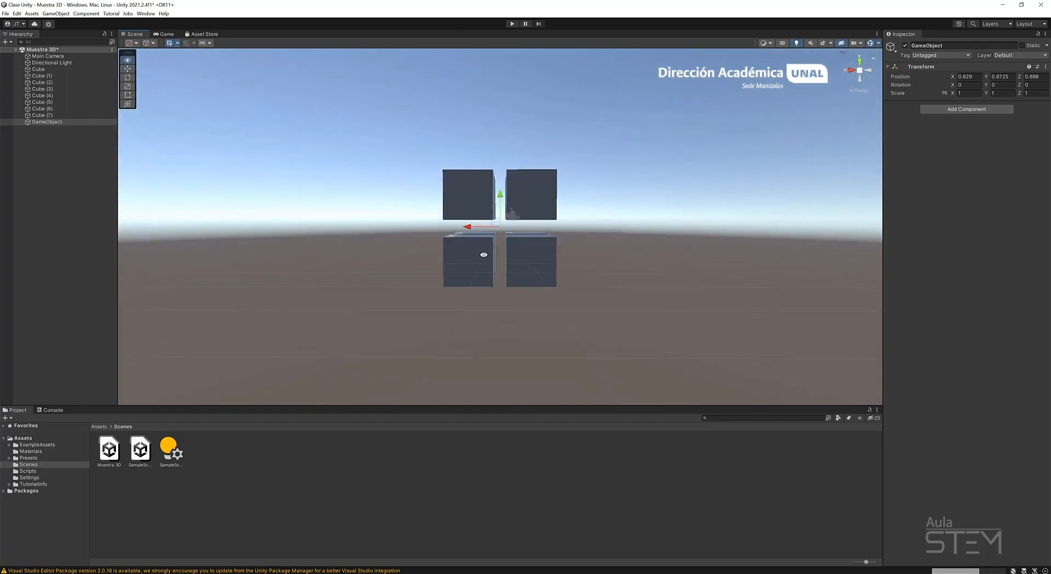
{"action": "left_click", "coordinate": [38, 115]}
{"action": "left_click", "coordinate": [49, 122]}
{"action": "right_click", "coordinate": [42, 123]}
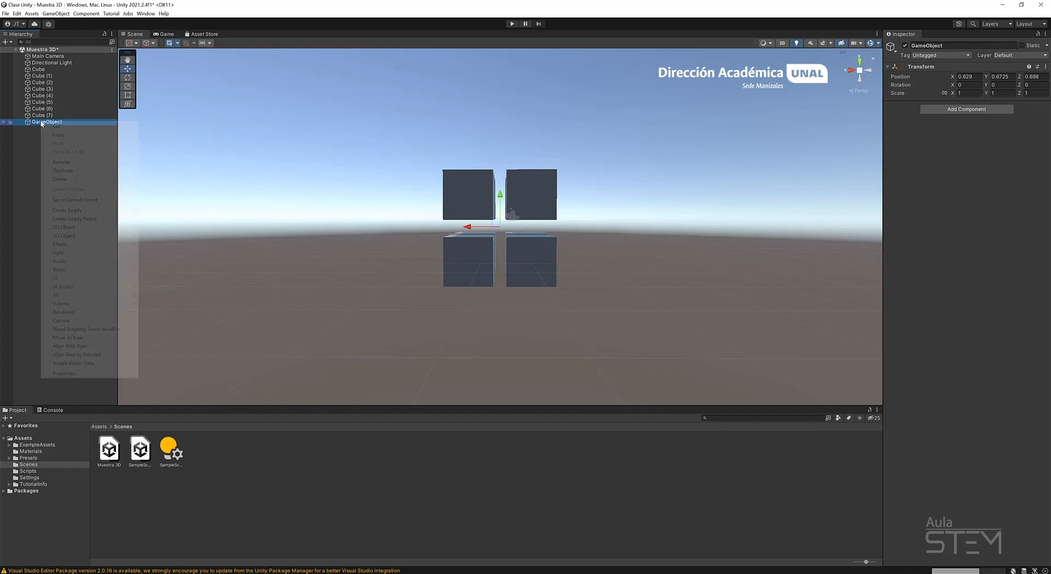
{"action": "left_click", "coordinate": [87, 162]}
{"action": "type", "text": "Mat"}
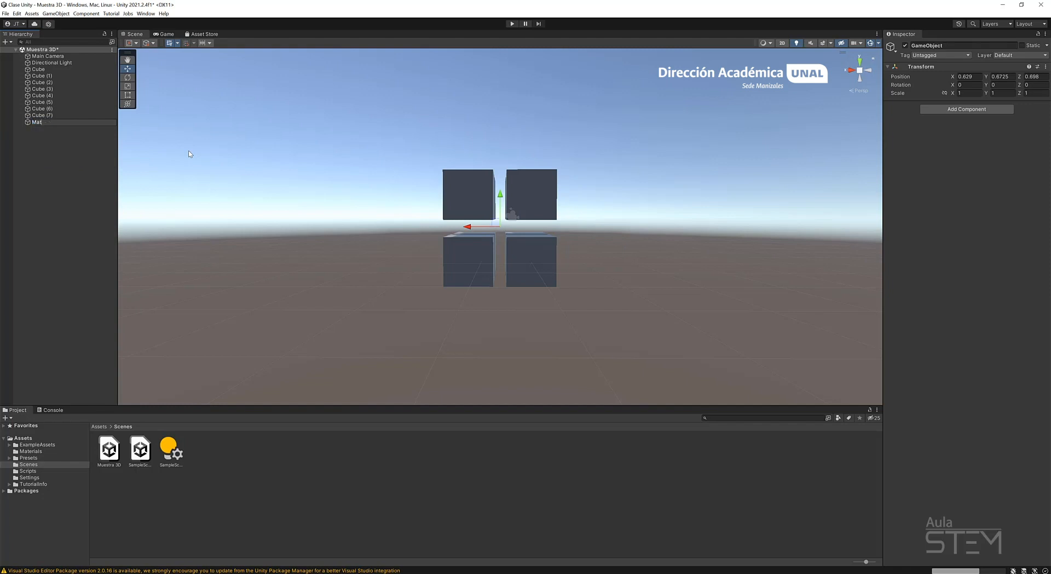
{"action": "type", "text": "riz Cubos"}
{"action": "key", "text": "Return"}
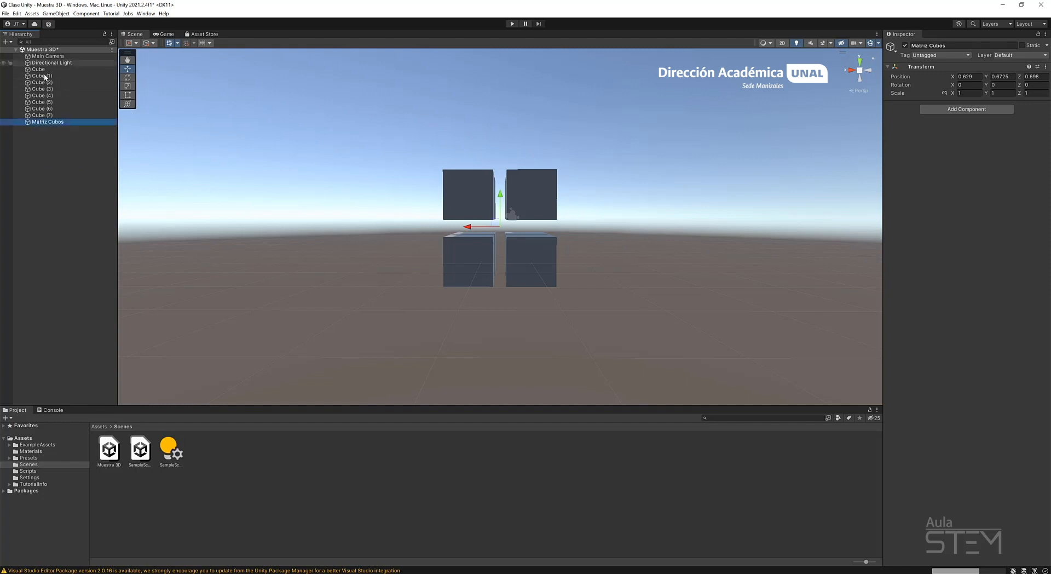
{"action": "right_click", "coordinate": [55, 123]}
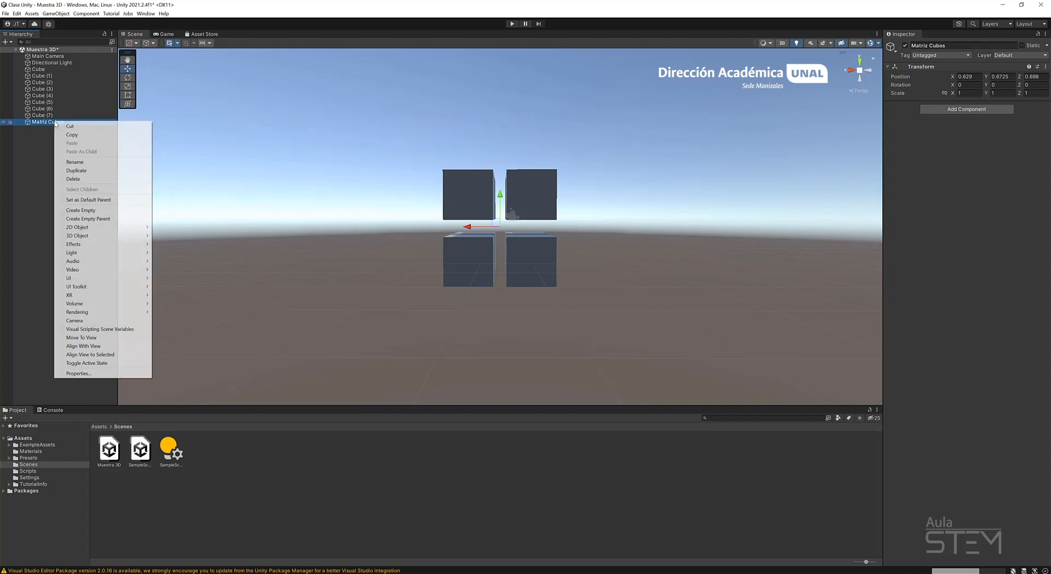
{"action": "left_click", "coordinate": [90, 162]}
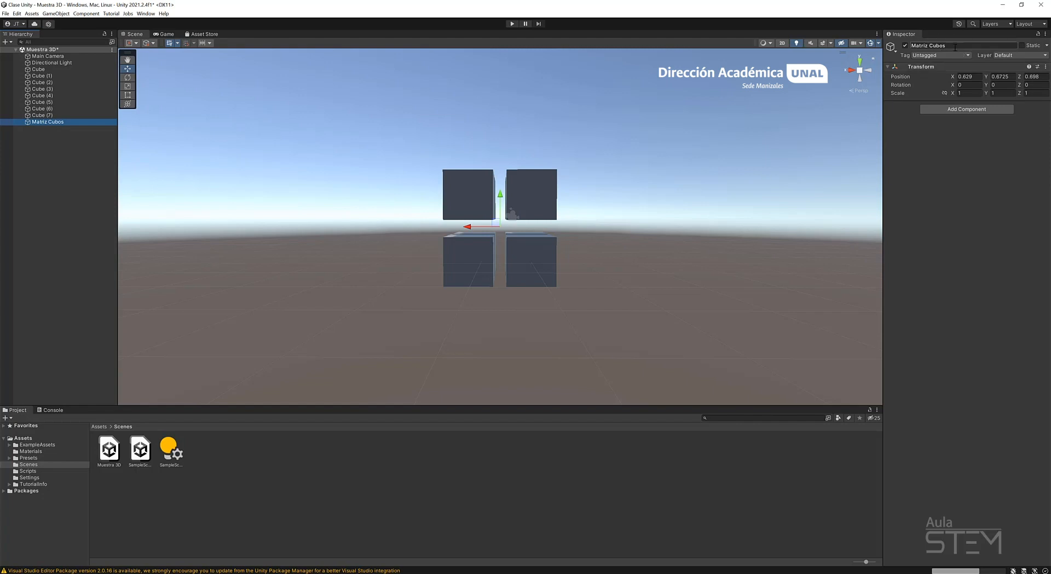
{"action": "left_click", "coordinate": [50, 147]}
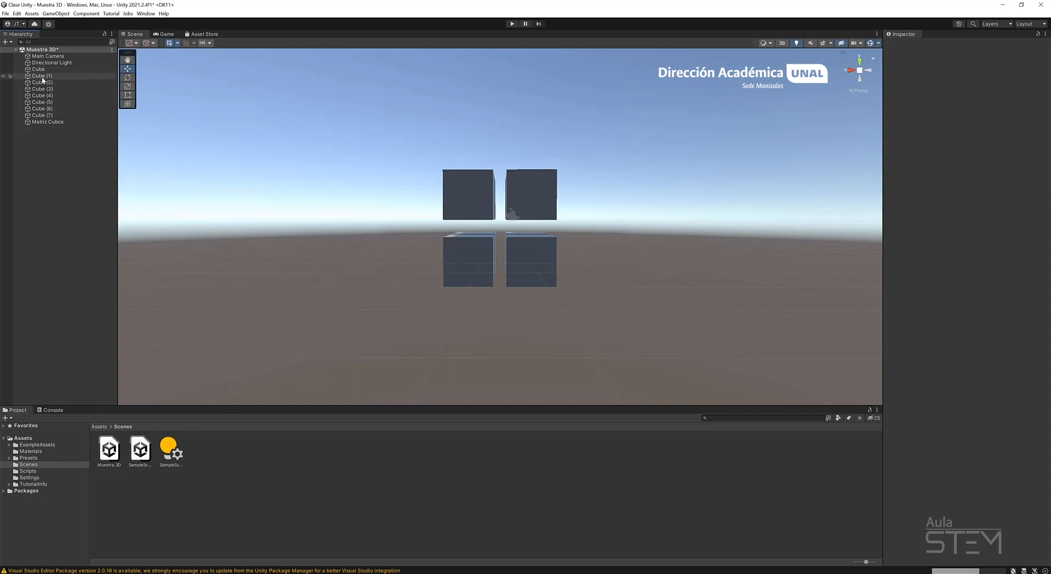
{"action": "left_click", "coordinate": [53, 122]}
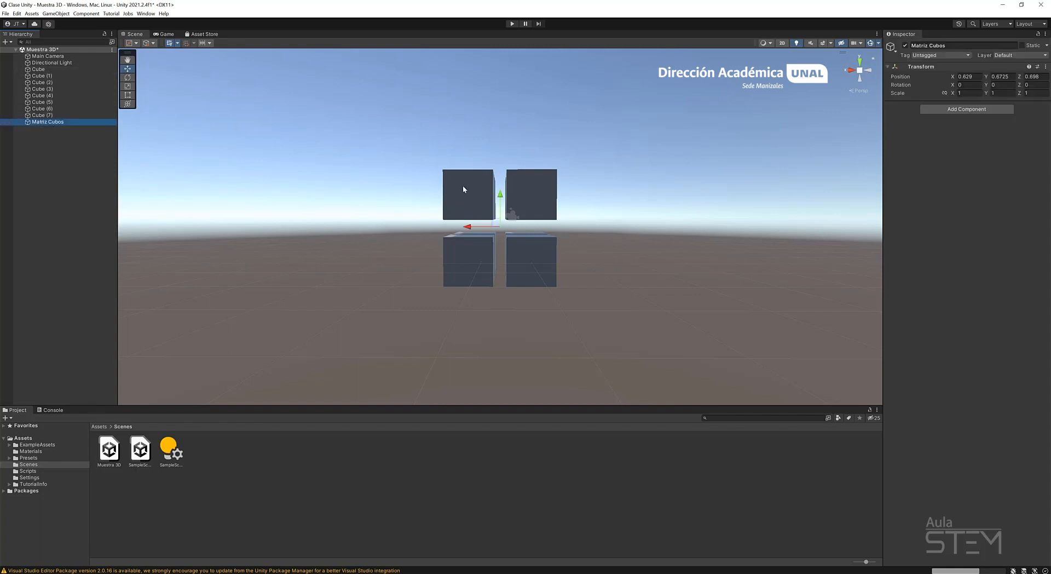
{"action": "left_click_drag", "start_coordinate": [628, 195], "coordinate": [433, 289], "text": "alt"}
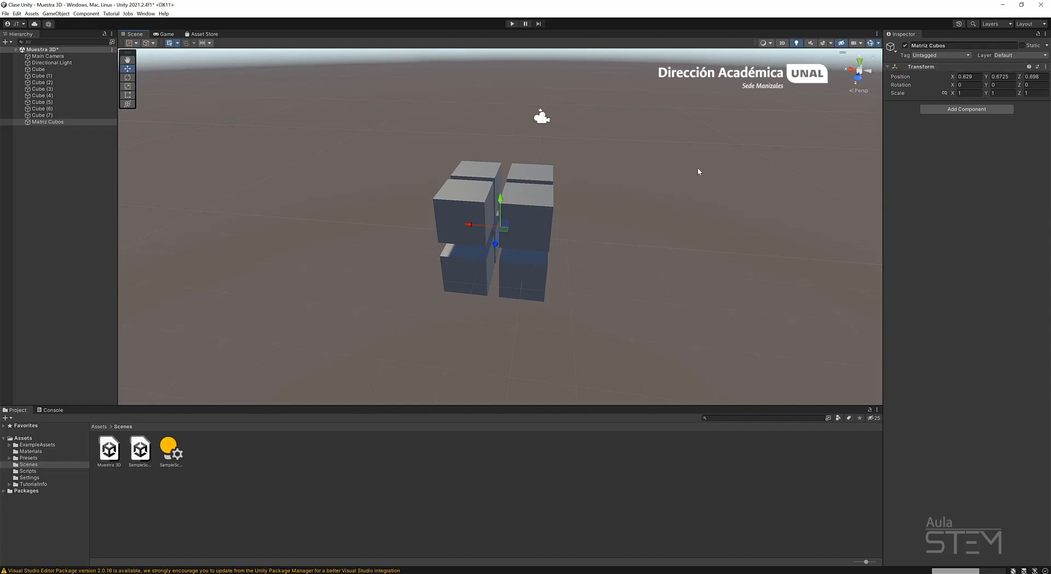
Make all eight cubes, Cube through Cube (7), children of Matriz Cubos and clear the selection.
{"action": "left_click", "coordinate": [39, 70]}
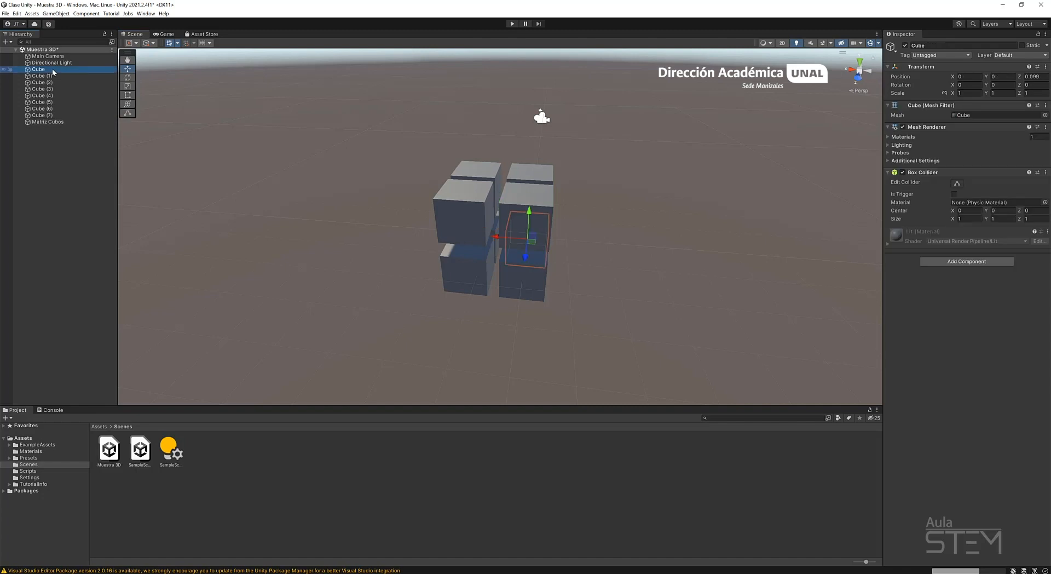
{"action": "left_click", "coordinate": [48, 76], "text": "ctrl"}
{"action": "left_click", "coordinate": [55, 84], "text": "ctrl"}
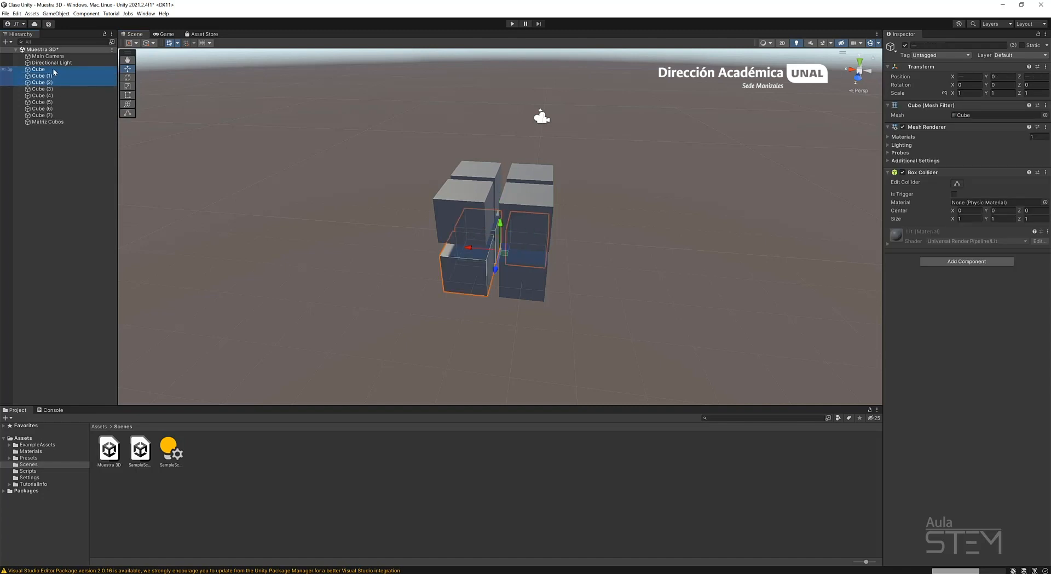
{"action": "left_click", "coordinate": [52, 70]}
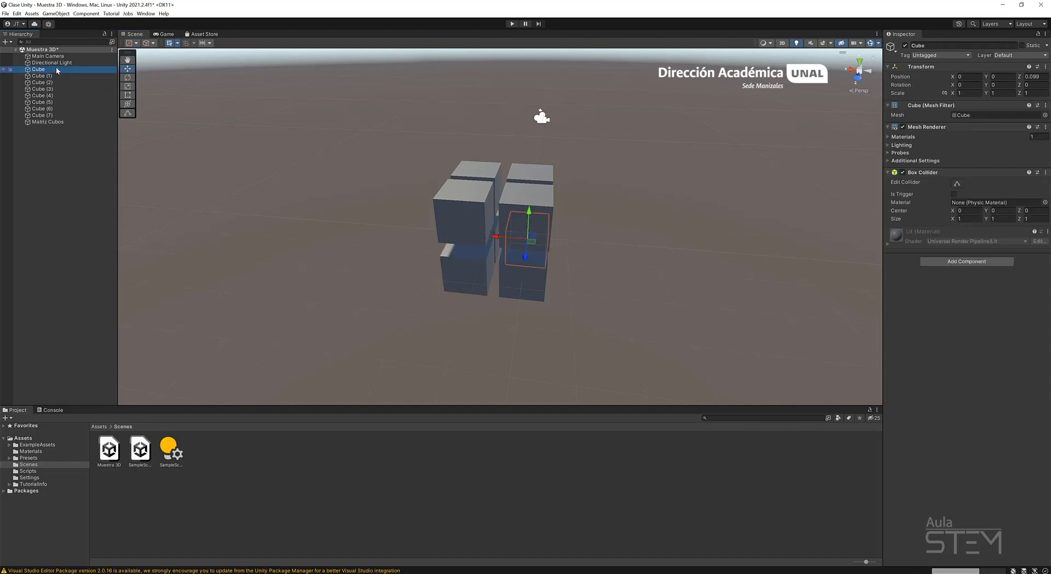
{"action": "left_click", "coordinate": [62, 115], "text": "shift"}
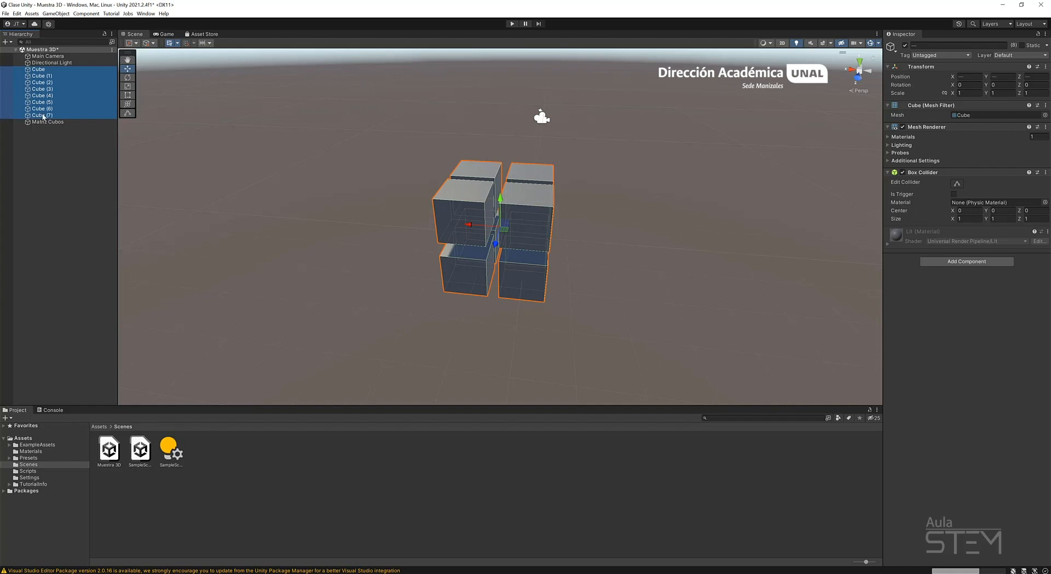
{"action": "left_click_drag", "start_coordinate": [44, 116], "coordinate": [44, 125]}
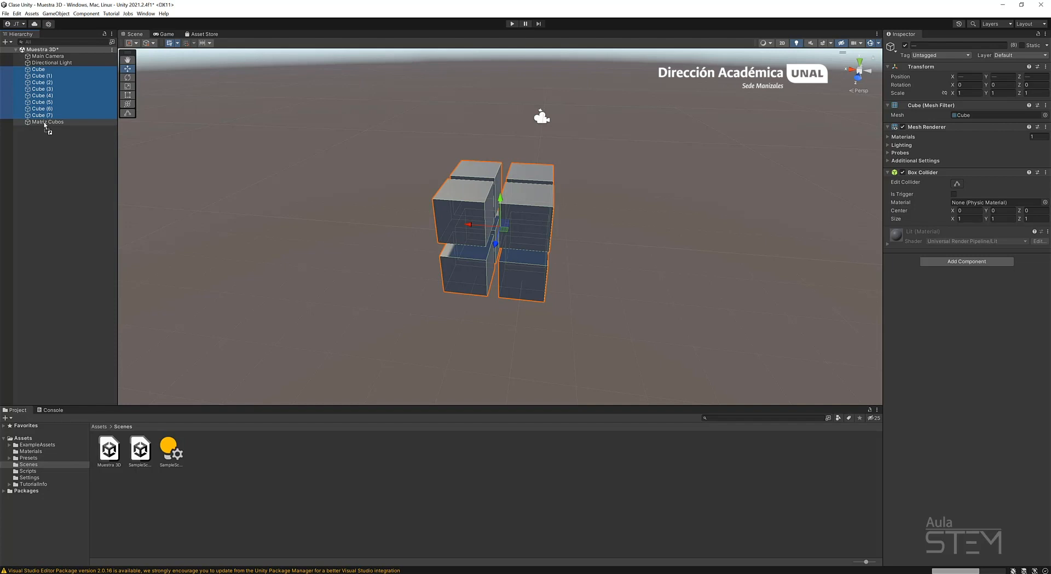
{"action": "left_click_drag", "start_coordinate": [44, 125], "coordinate": [44, 124]}
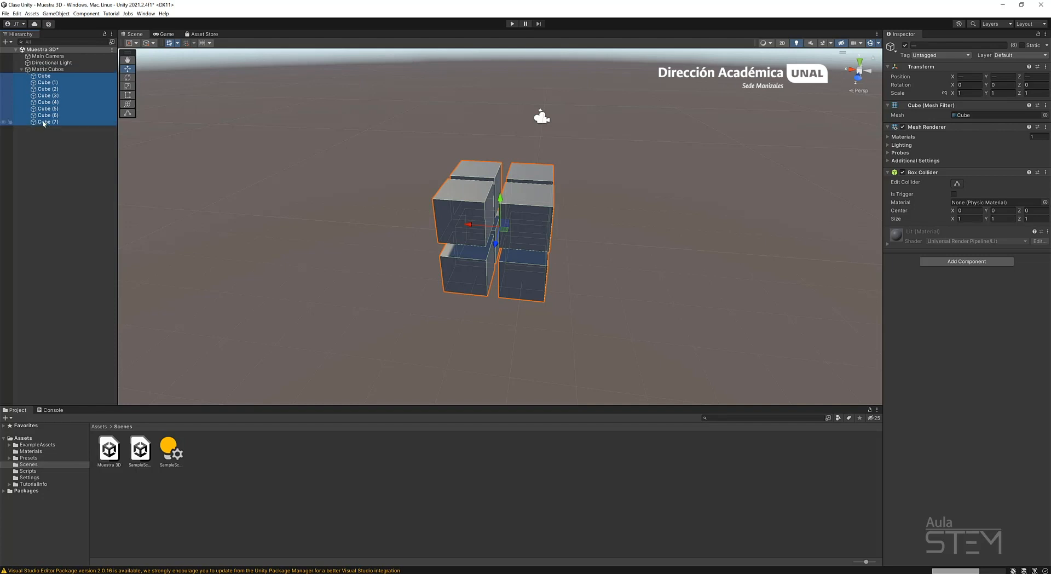
{"action": "left_click", "coordinate": [75, 156]}
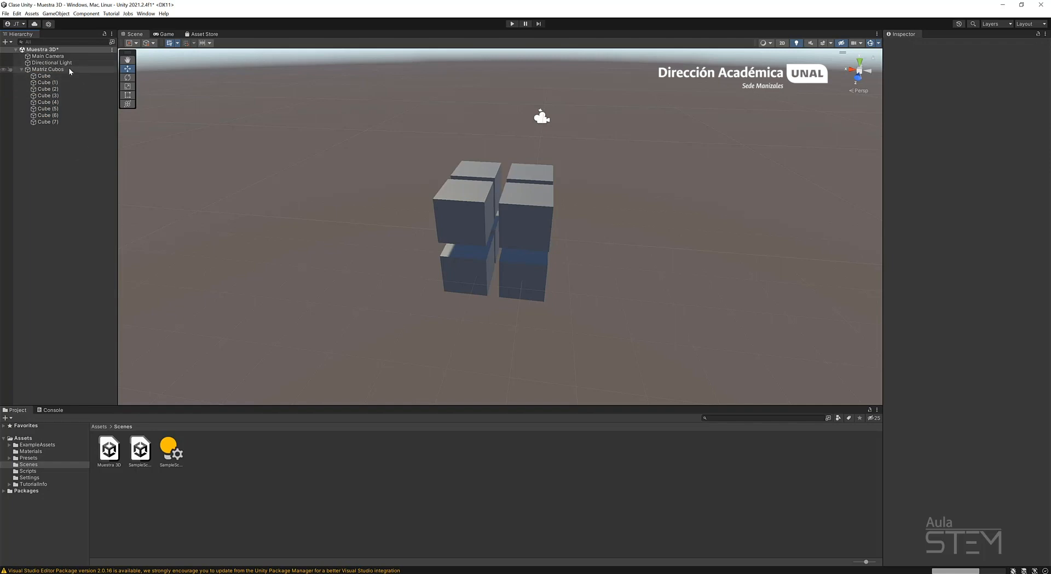
Select the Matriz Cubos parent and its individual child cubes in turn to compare their handles and Transform positions.
{"action": "left_click", "coordinate": [55, 70]}
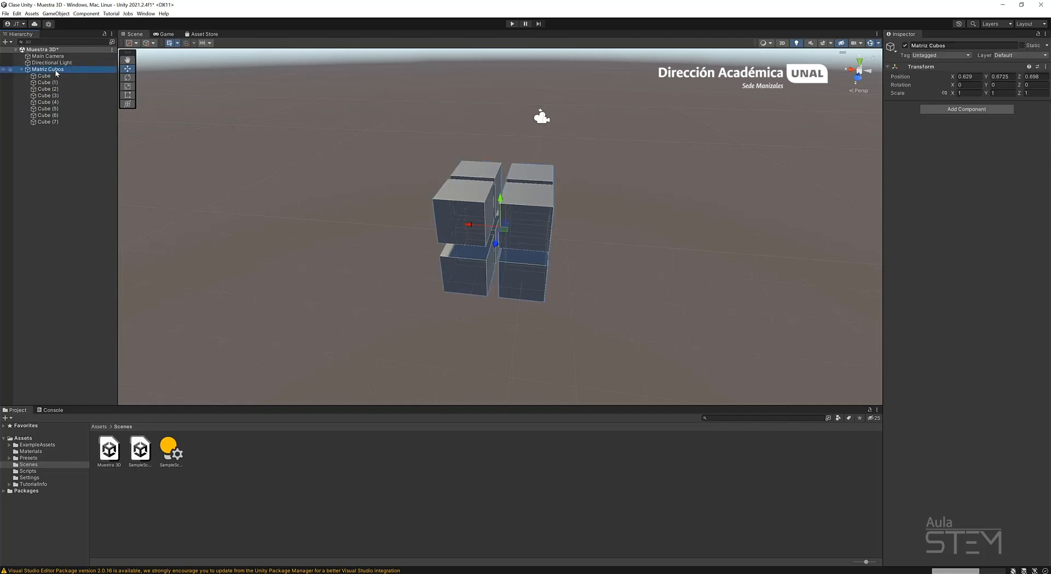
{"action": "left_click", "coordinate": [50, 95]}
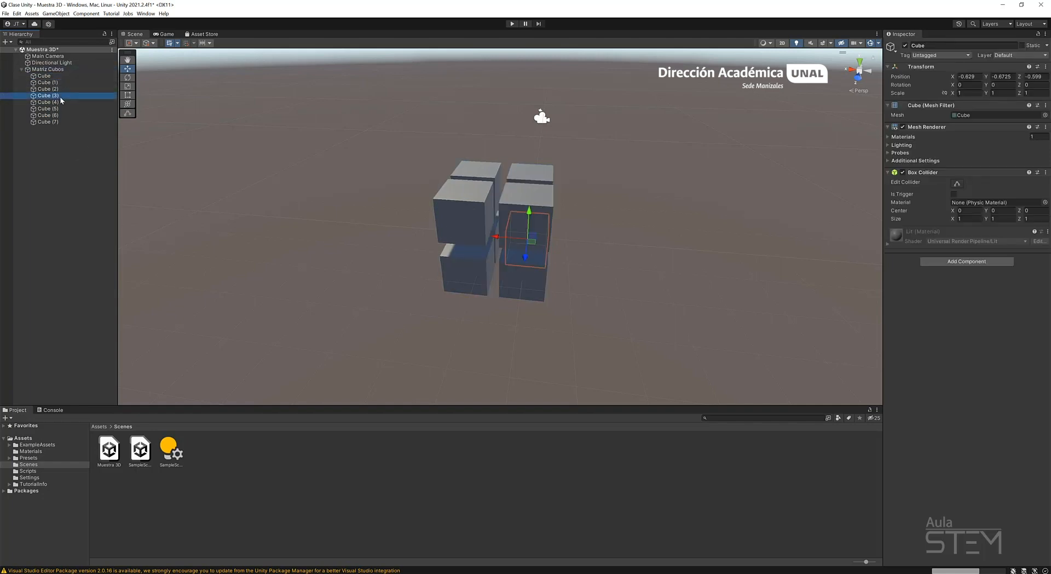
{"action": "left_click", "coordinate": [57, 137]}
{"action": "left_click", "coordinate": [56, 122]}
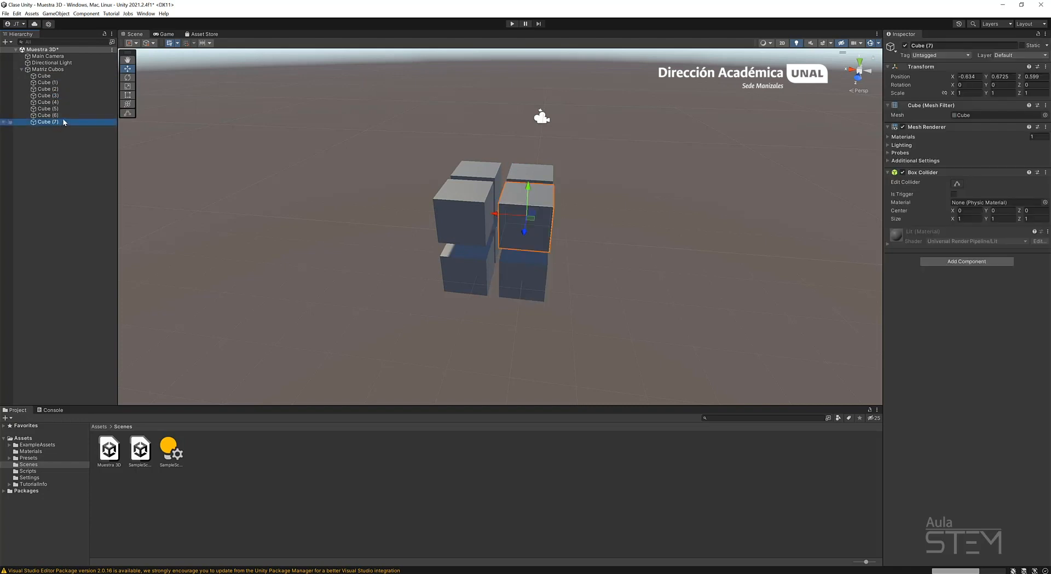
{"action": "left_click", "coordinate": [57, 71]}
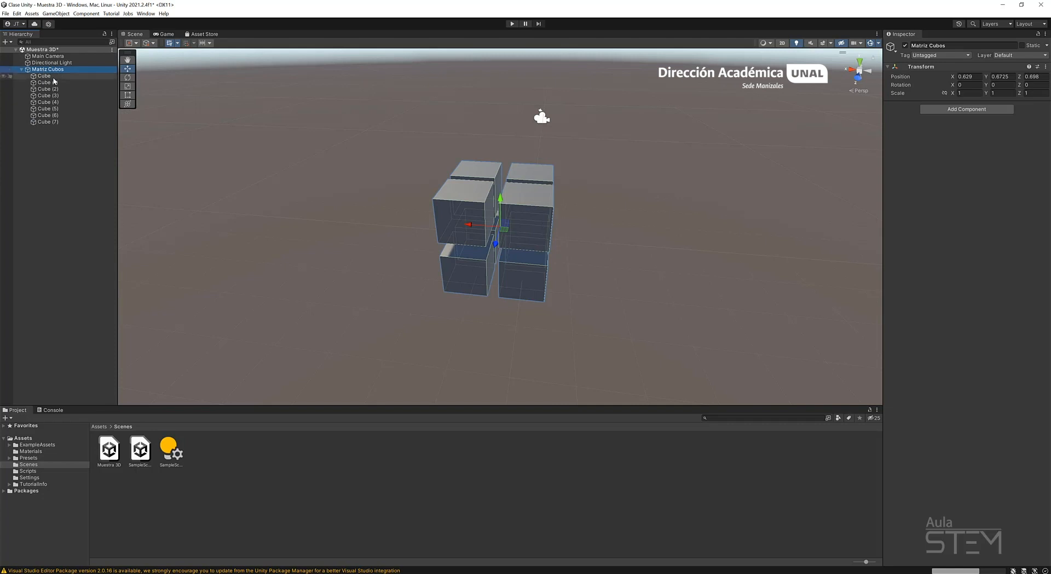
{"action": "left_click", "coordinate": [55, 76]}
{"action": "left_click", "coordinate": [54, 83]}
{"action": "left_click", "coordinate": [56, 109]}
{"action": "left_click", "coordinate": [57, 122]}
{"action": "left_click", "coordinate": [55, 82]}
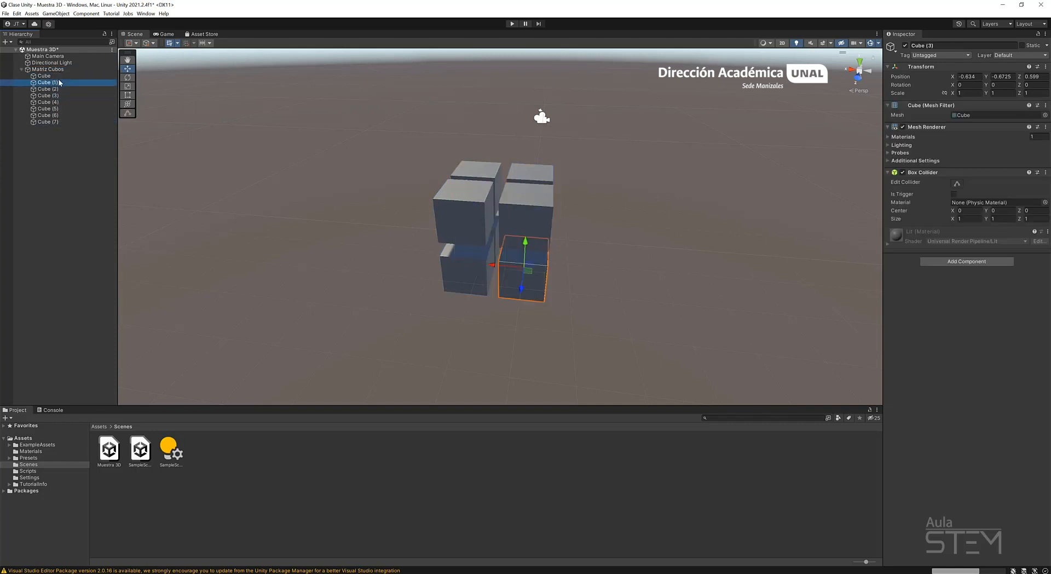
{"action": "left_click", "coordinate": [55, 102]}
{"action": "left_click", "coordinate": [55, 90]}
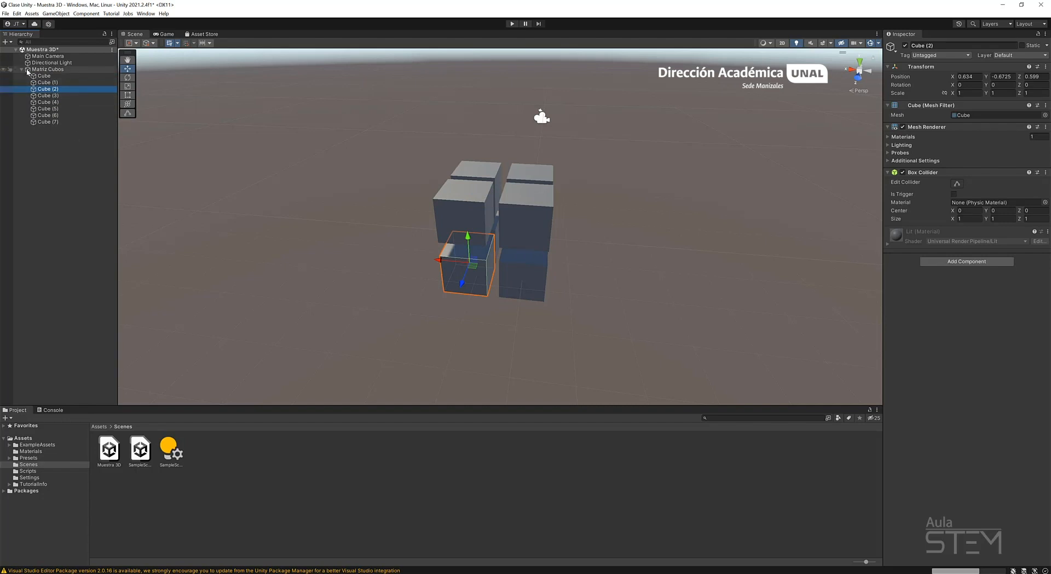
Frame Matriz Cubos in the scene and step through its child cubes down to Cube (7).
{"action": "double_click", "coordinate": [70, 70]}
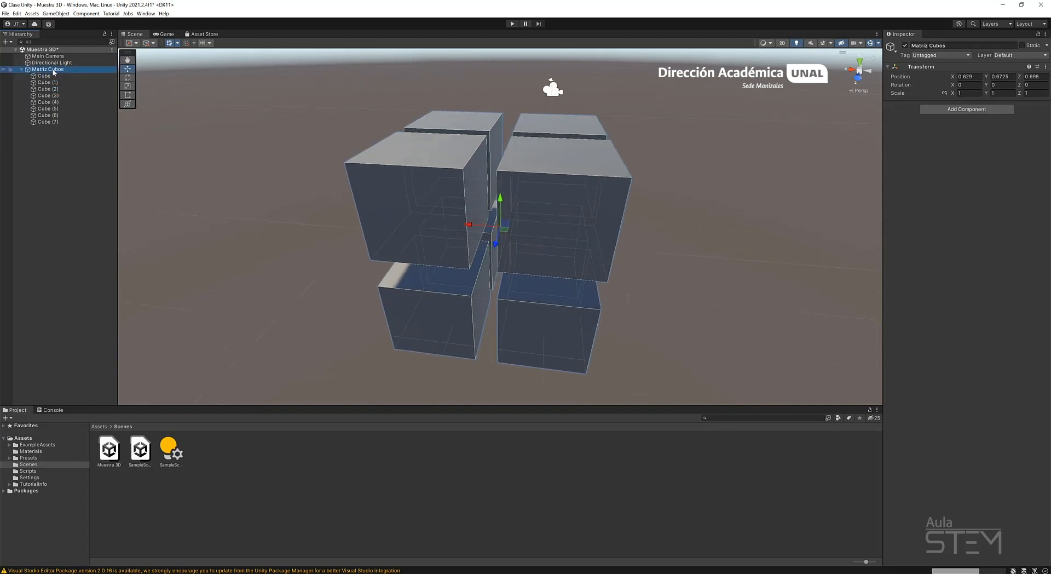
{"action": "left_click", "coordinate": [49, 77]}
{"action": "key", "text": "Down"}
{"action": "key", "text": "Down"}
{"action": "key", "text": "Down"}
{"action": "key", "text": "Down"}
{"action": "key", "text": "Down"}
{"action": "key", "text": "Down"}
{"action": "key", "text": "Down"}
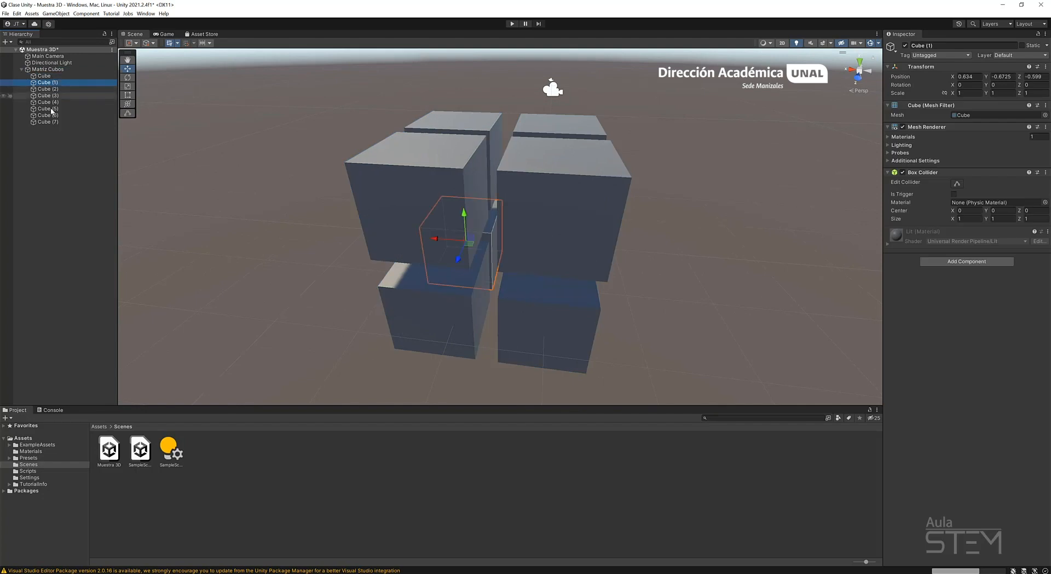
Collapse Matriz Cubos in the hierarchy and move the whole group along X to about 0.385.
{"action": "left_click", "coordinate": [22, 70]}
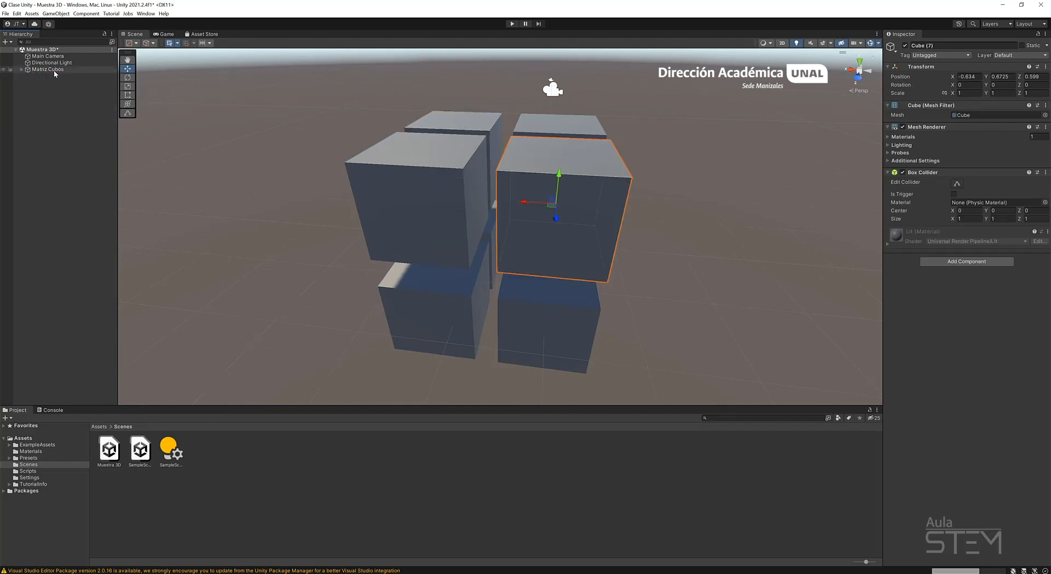
{"action": "left_click", "coordinate": [54, 70]}
{"action": "scroll", "coordinate": [599, 248], "scroll_direction": "down", "scroll_amount": 3}
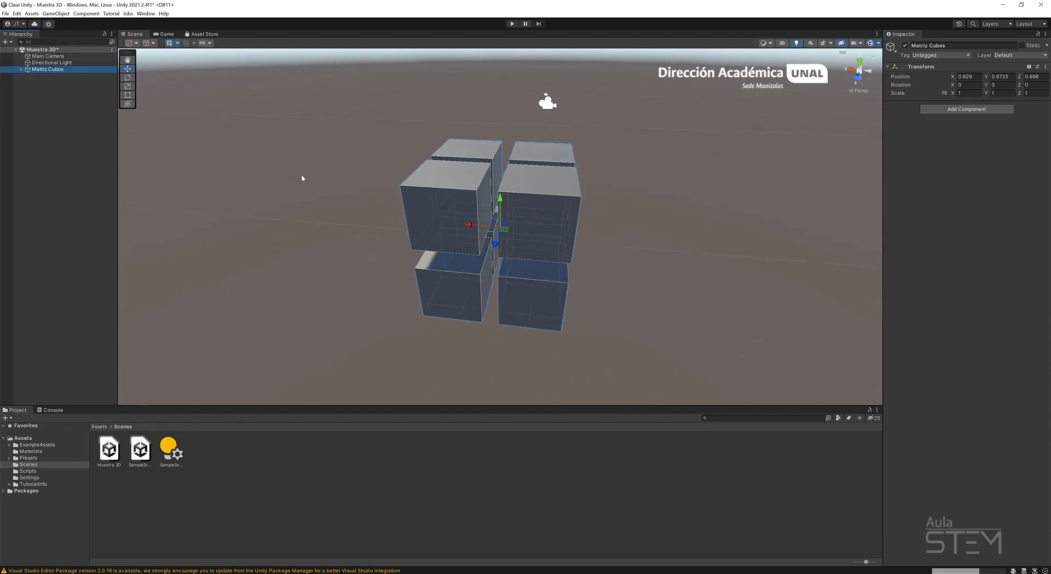
{"action": "scroll", "coordinate": [531, 248], "scroll_direction": "down", "scroll_amount": 4}
{"action": "left_click_drag", "start_coordinate": [474, 244], "coordinate": [526, 256], "text": "alt"}
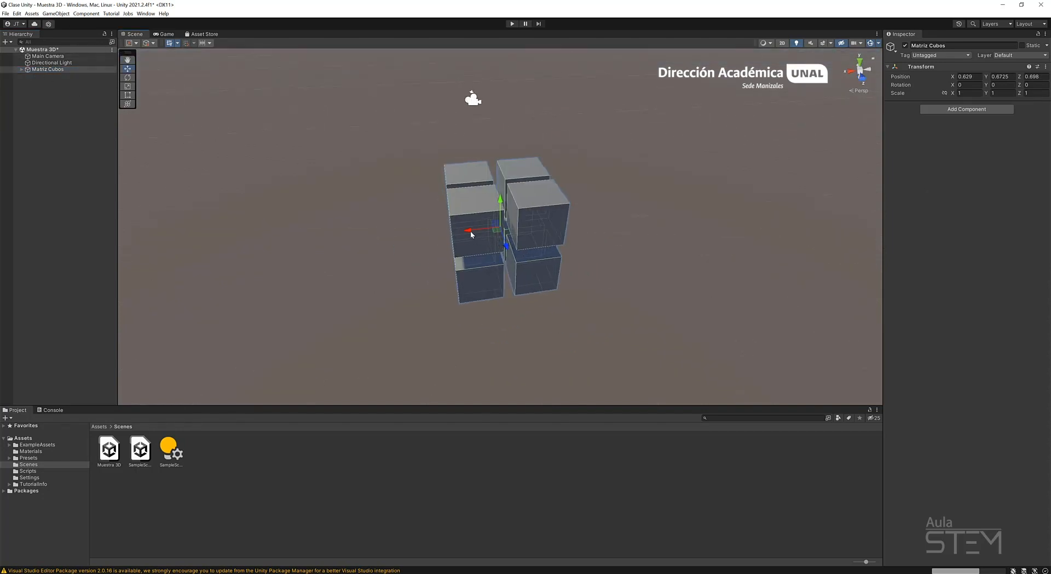
{"action": "left_click_drag", "start_coordinate": [472, 233], "coordinate": [546, 225]}
Try rotating the Matriz Cubos group, including about Z, and undo the rotations.
{"action": "key", "text": "r"}
{"action": "key", "text": "e"}
{"action": "key", "text": "ctrl+z"}
{"action": "key", "text": "ctrl+z"}
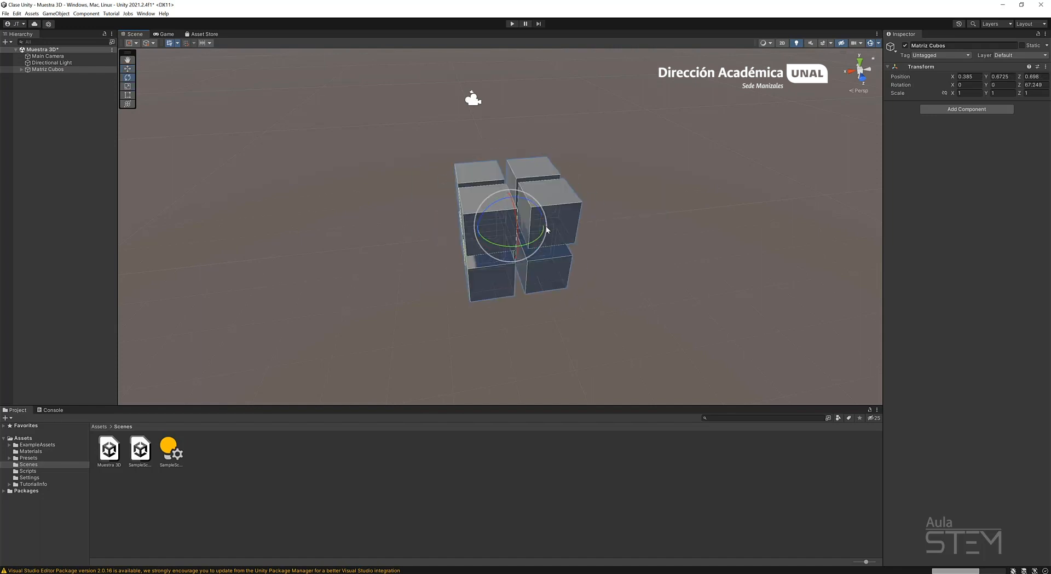
Scale the Matriz Cubos group uniformly to about 0.956.
{"action": "key", "text": "r"}
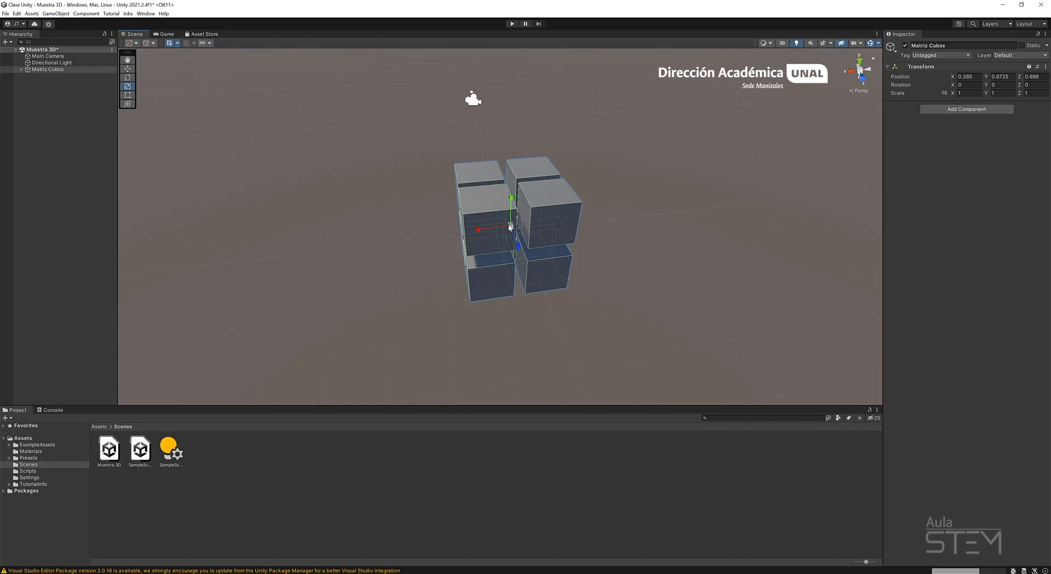
{"action": "left_click_drag", "start_coordinate": [511, 225], "coordinate": [548, 272]}
{"action": "key", "text": "ctrl+z"}
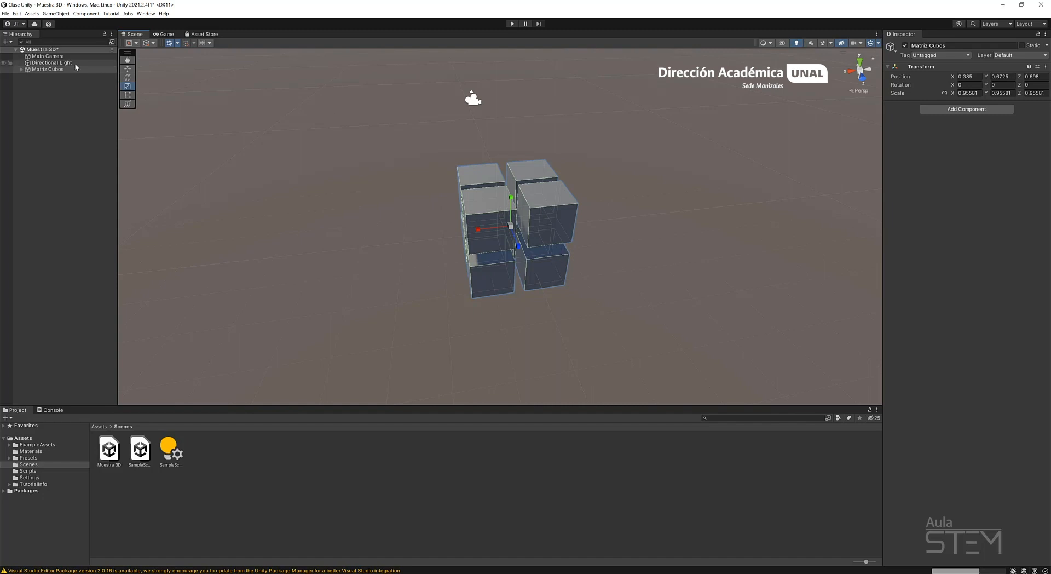
Expand Matriz Cubos and pull two child cubes out of the block: Cube (1) along X and Cube (2) along Z to about 2.85.
{"action": "left_click", "coordinate": [21, 70]}
{"action": "left_click", "coordinate": [21, 69]}
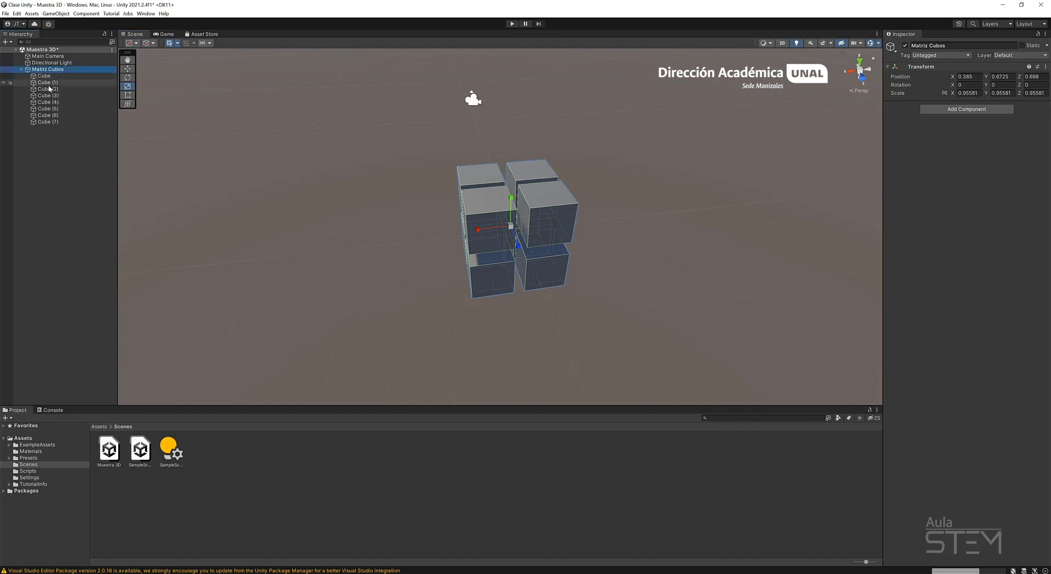
{"action": "left_click", "coordinate": [49, 76]}
{"action": "left_click", "coordinate": [56, 96]}
{"action": "left_click", "coordinate": [56, 83]}
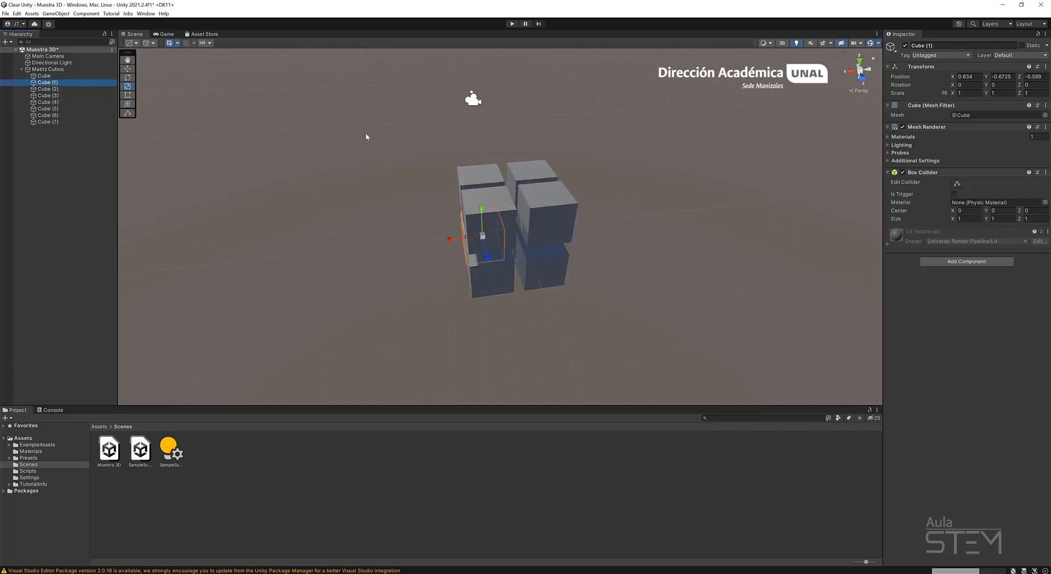
{"action": "left_click_drag", "start_coordinate": [416, 274], "coordinate": [484, 296], "text": "alt"}
{"action": "key", "text": "w"}
{"action": "left_click", "coordinate": [530, 231]}
{"action": "left_click_drag", "start_coordinate": [555, 231], "coordinate": [378, 94]}
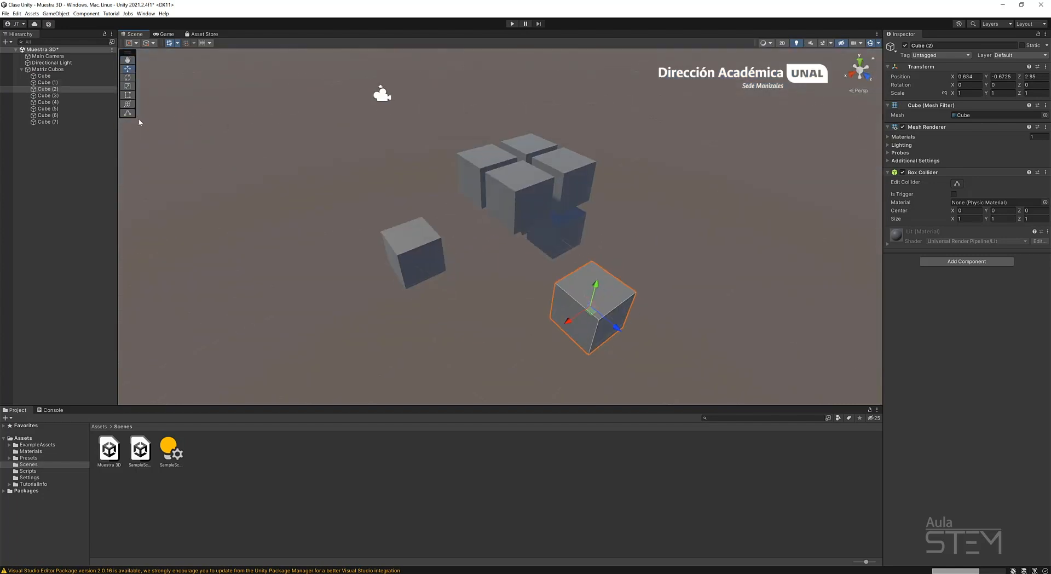
Move the whole Matriz Cubos group along Z to about 1.473.
{"action": "left_click", "coordinate": [63, 69]}
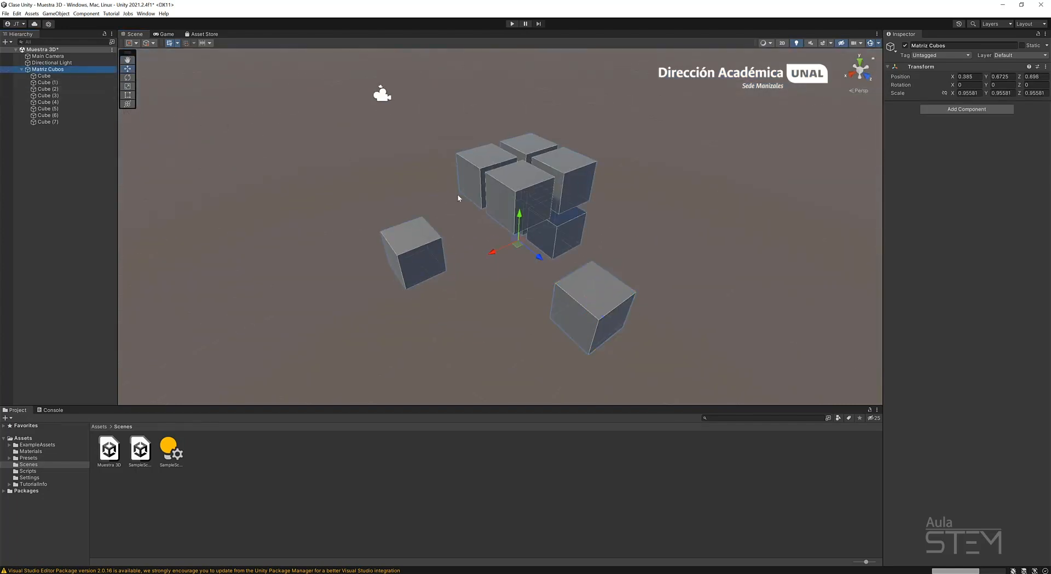
{"action": "left_click_drag", "start_coordinate": [539, 257], "coordinate": [580, 271]}
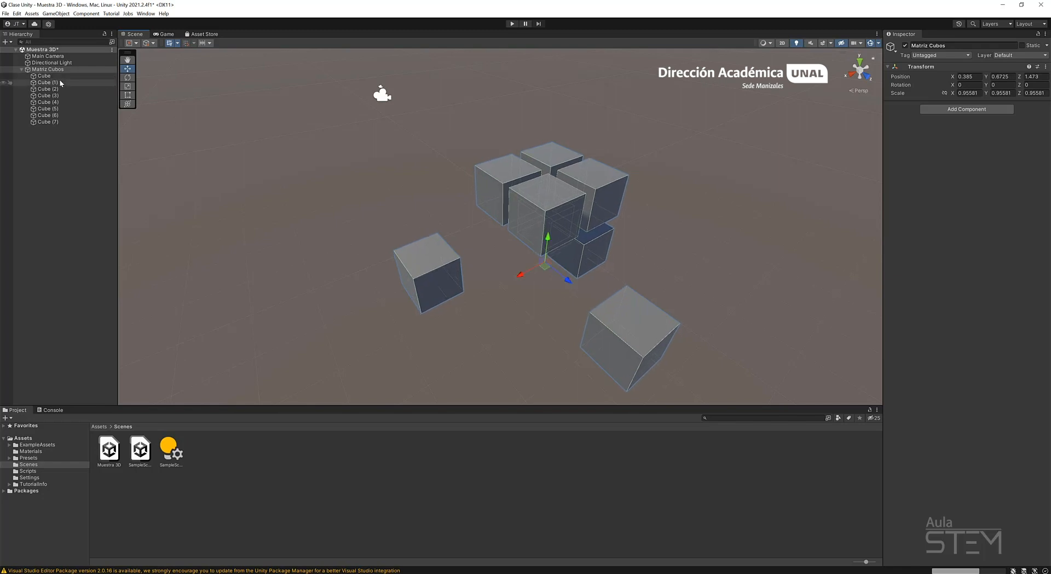
Try scaling the whole Matriz Cubos group uniformly and undo the scaling.
{"action": "left_click", "coordinate": [58, 70]}
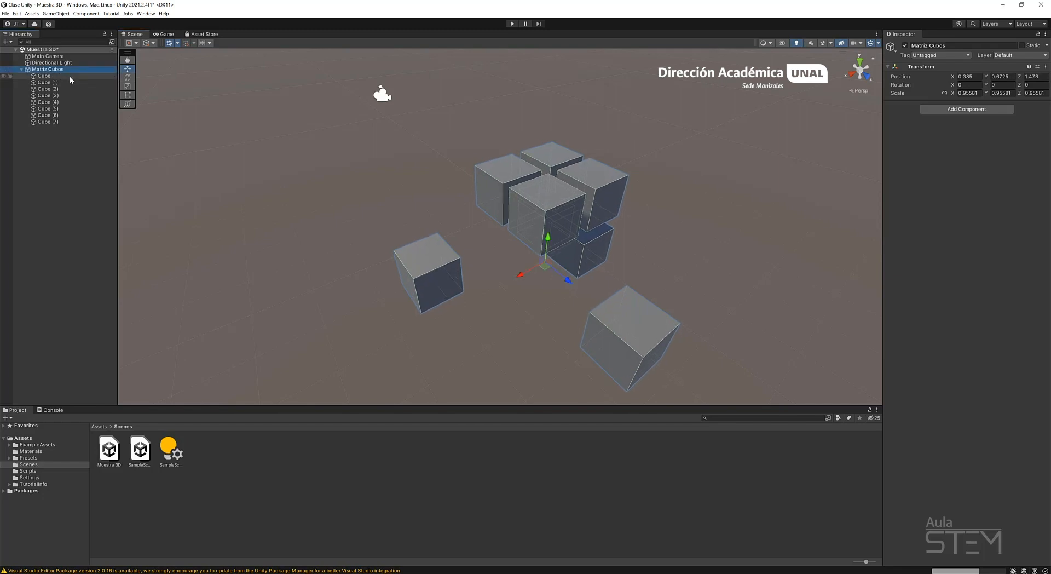
{"action": "key", "text": "r"}
{"action": "mouse_move", "coordinate": [543, 264]}
{"action": "left_mouse_down"}
{"action": "mouse_move", "coordinate": [558, 250]}
{"action": "mouse_move", "coordinate": [525, 279]}
{"action": "mouse_move", "coordinate": [544, 268]}
{"action": "left_mouse_up"}
{"action": "key", "text": "ctrl+z"}
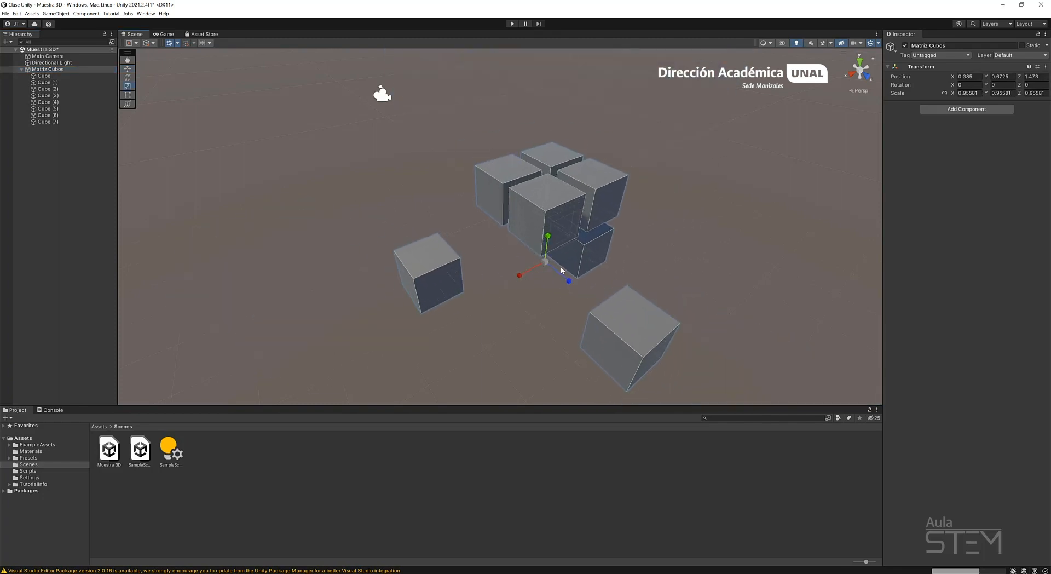
Undo the group's Z move and the displacements of Cube (1) and Cube (2), and save the scene.
{"action": "key", "text": "ctrl+z"}
{"action": "key", "text": "ctrl+z"}
{"action": "key", "text": "ctrl+z"}
{"action": "key", "text": "ctrl+z"}
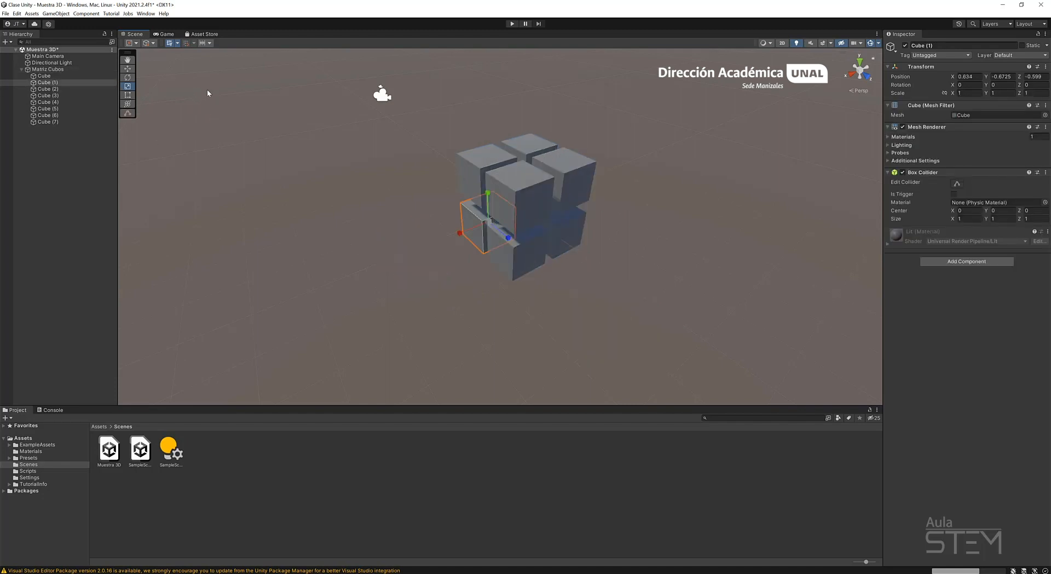
{"action": "key", "text": "ctrl+s"}
{"action": "left_click", "coordinate": [78, 138]}
{"action": "left_click", "coordinate": [22, 69]}
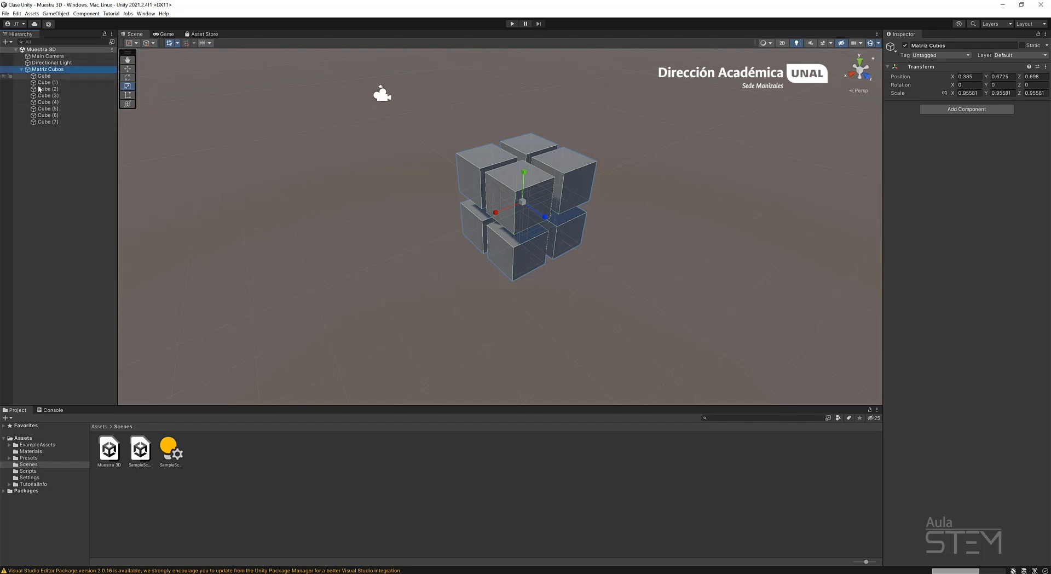
Duplicate Cube (7) twice and space the copies out along Z, placing the farther one at about 4.046.
{"action": "left_click", "coordinate": [41, 76]}
{"action": "key", "text": "w"}
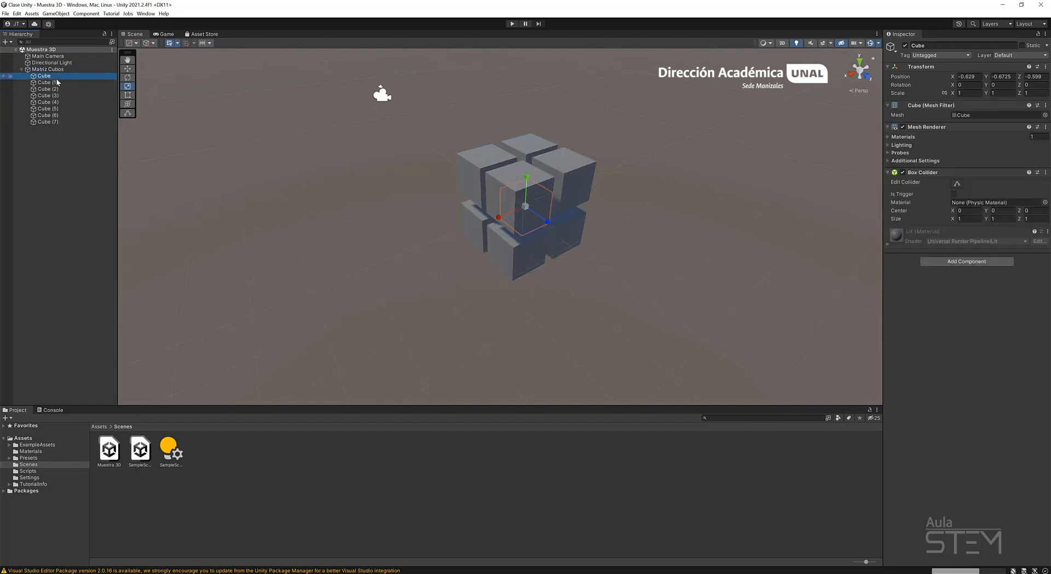
{"action": "left_click", "coordinate": [56, 121]}
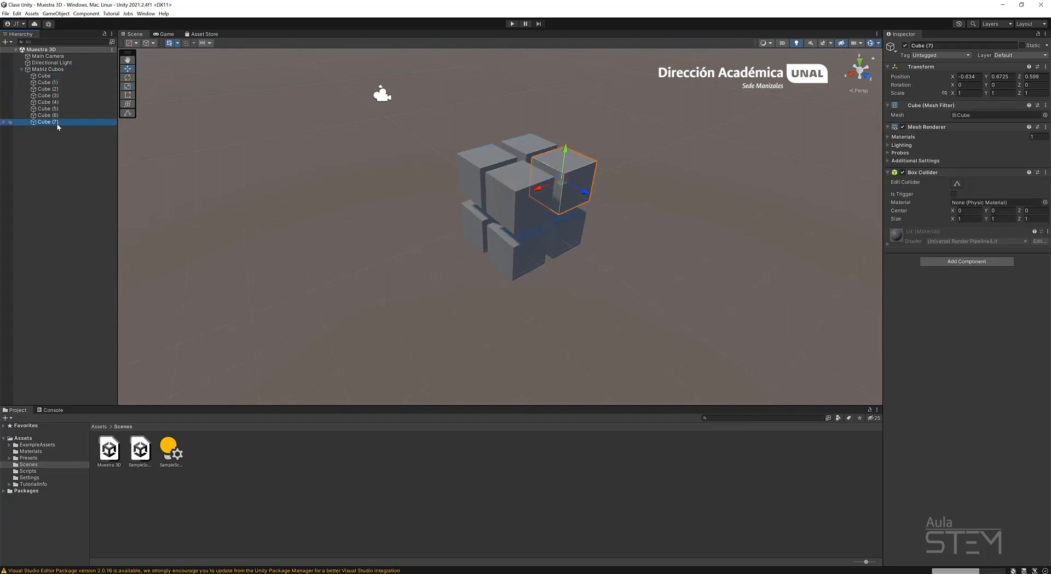
{"action": "key", "text": "ctrl+d"}
{"action": "key", "text": "ctrl+d"}
{"action": "key", "text": "ctrl+d"}
{"action": "key", "text": "ctrl+z"}
{"action": "key", "text": "ctrl+z"}
{"action": "key", "text": "ctrl+z"}
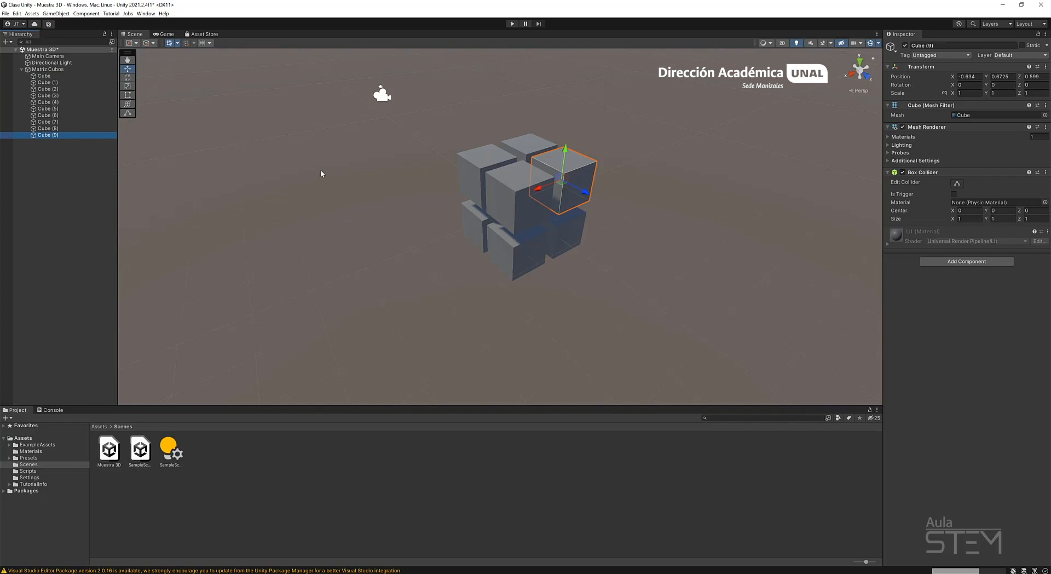
{"action": "key", "text": "ctrl+d"}
{"action": "left_click_drag", "start_coordinate": [583, 192], "coordinate": [753, 282]}
{"action": "key", "text": "ctrl+d"}
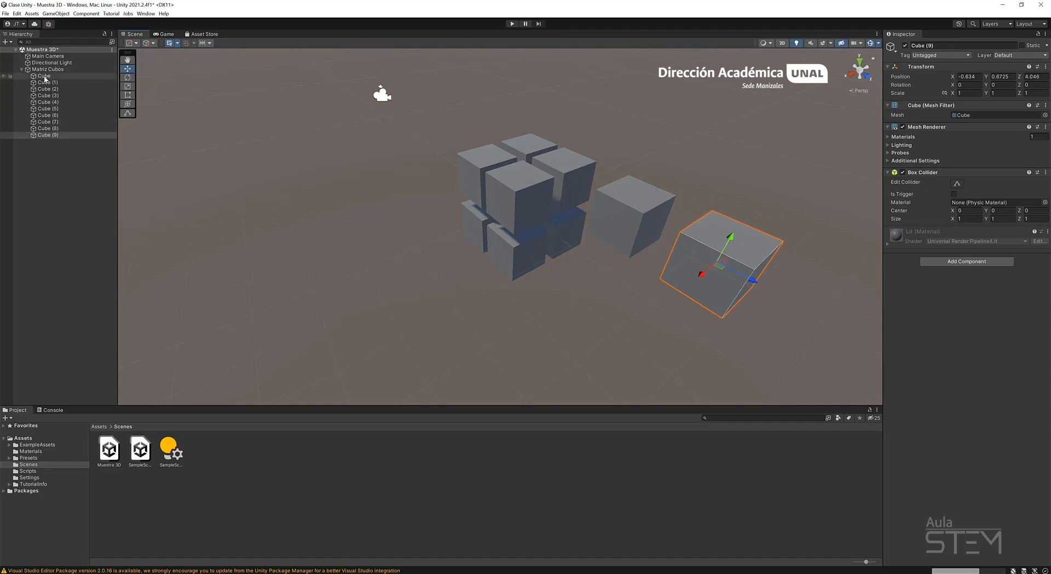
Nest Cube (8) and Cube (9) as children of the first Cube inside Matriz Cubos.
{"action": "left_click", "coordinate": [48, 128], "text": "shift"}
{"action": "left_click_drag", "start_coordinate": [47, 128], "coordinate": [47, 76]}
{"action": "left_click", "coordinate": [45, 76]}
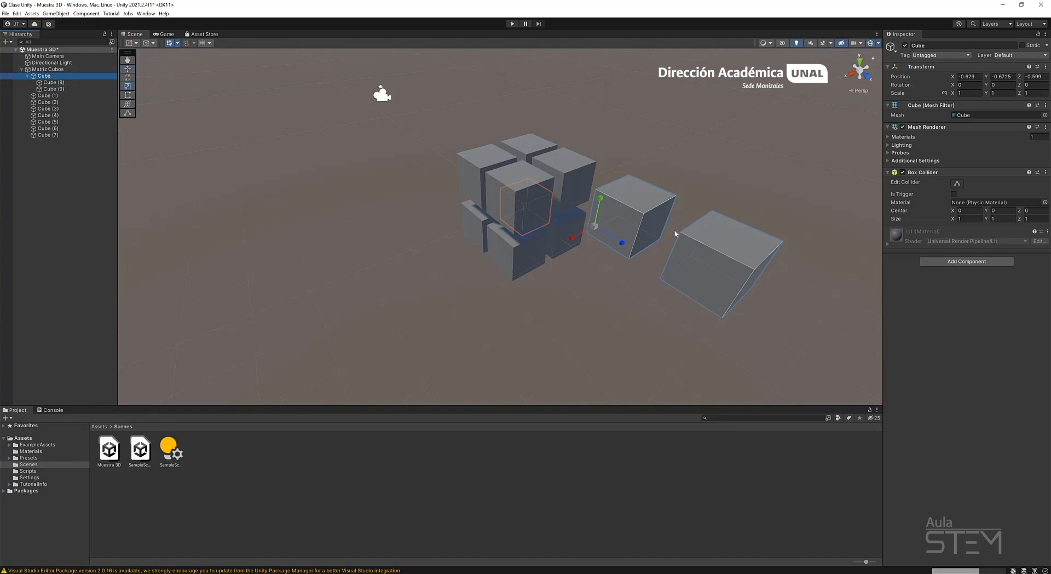
Try rotating Cube with its nested children and the whole Matriz Cubos group, and undo the rotations.
{"action": "key", "text": "e"}
{"action": "left_click_drag", "start_coordinate": [628, 230], "coordinate": [652, 253]}
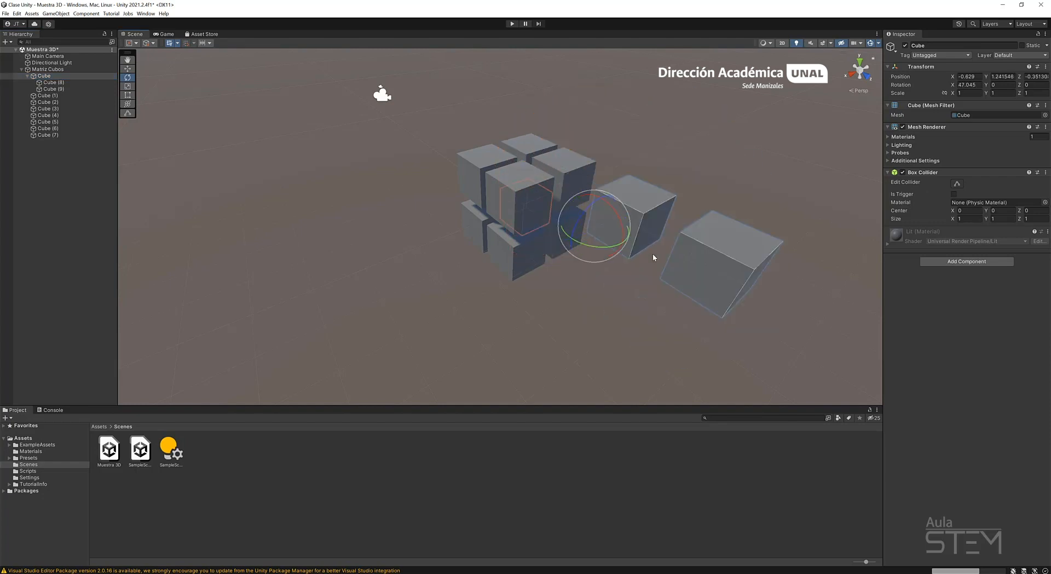
{"action": "left_click", "coordinate": [63, 69]}
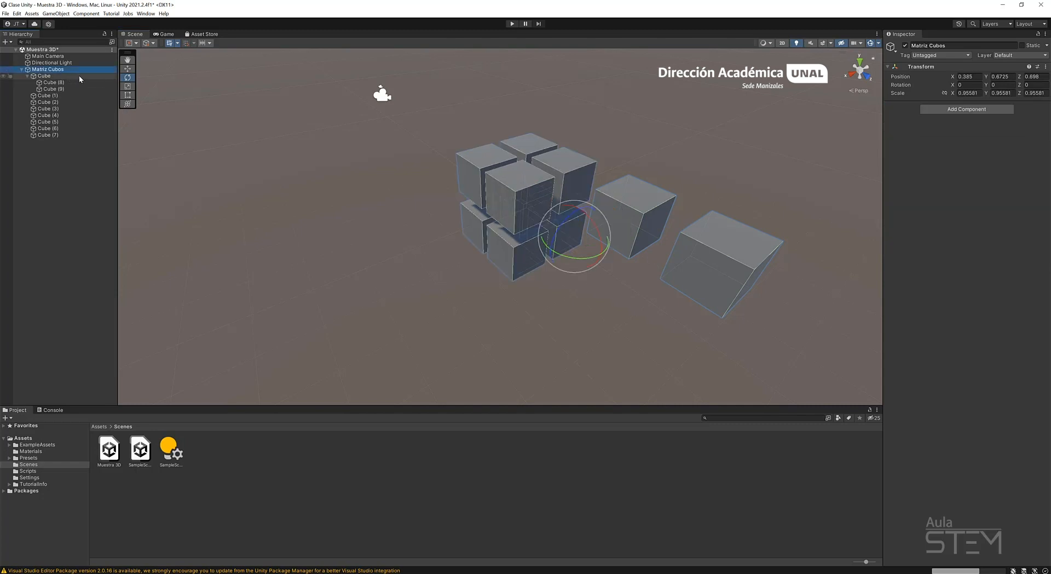
{"action": "left_click_drag", "start_coordinate": [609, 239], "coordinate": [547, 140]}
{"action": "left_click_drag", "start_coordinate": [571, 235], "coordinate": [627, 181]}
{"action": "key", "text": "ctrl+z"}
{"action": "key", "text": "ctrl+z"}
{"action": "key", "text": "ctrl+z"}
{"action": "key", "text": "ctrl+z"}
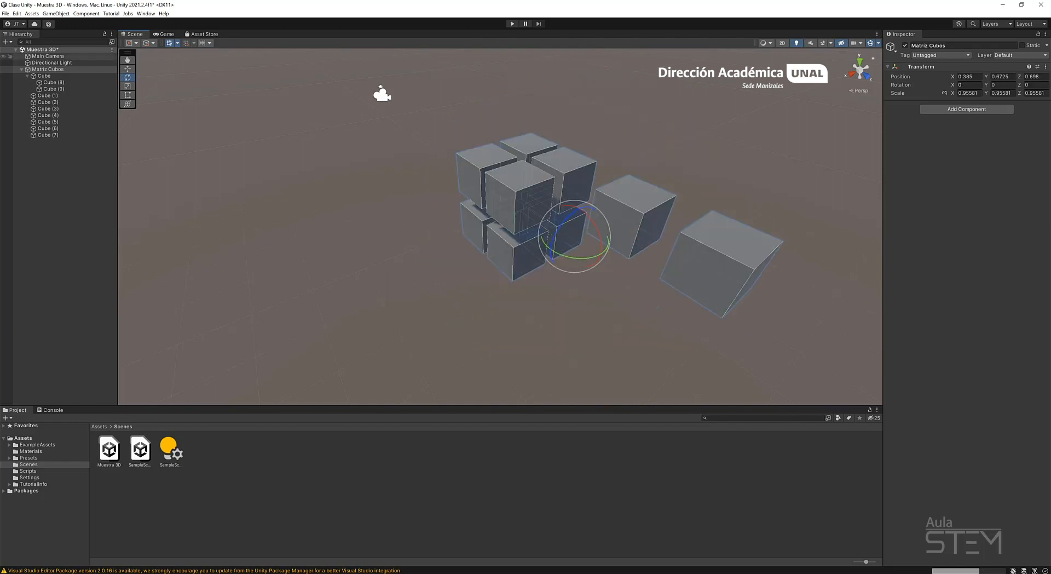
Duplicate the collapsed Matriz Cubos group and move the copy along X to about 3.714.
{"action": "left_click", "coordinate": [21, 69]}
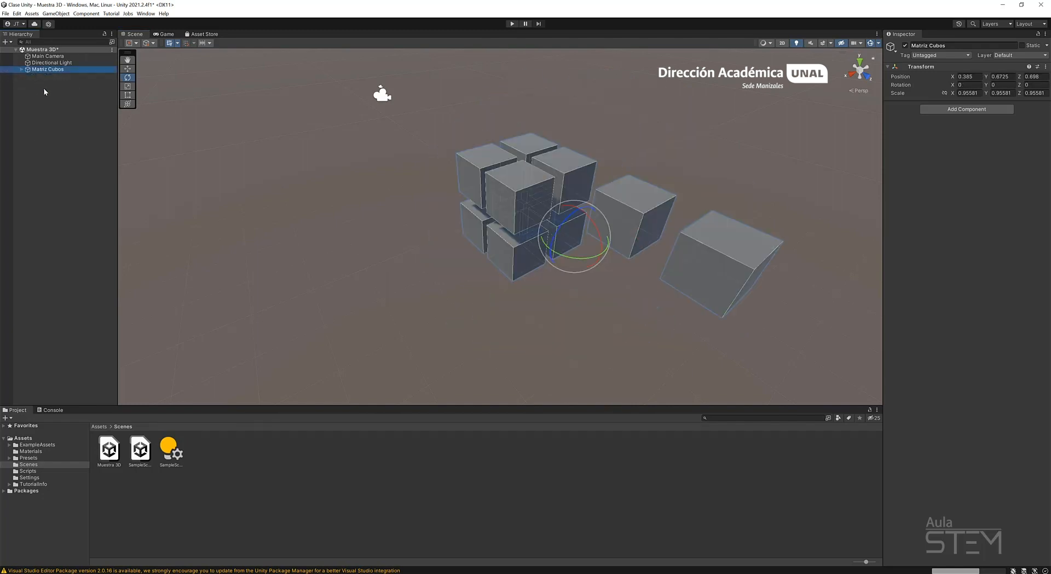
{"action": "key", "text": "ctrl+d"}
{"action": "key", "text": "w"}
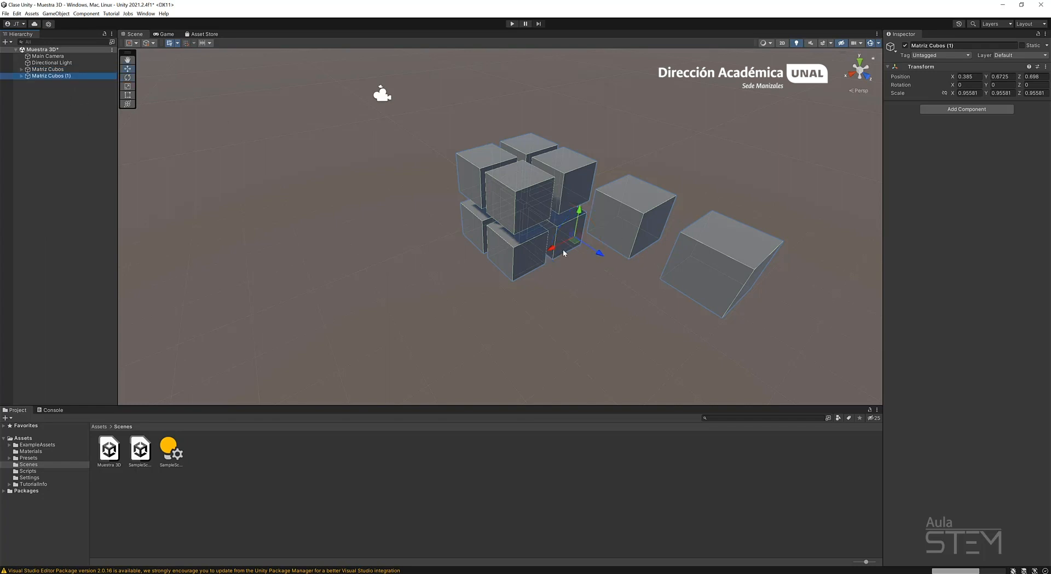
{"action": "left_click_drag", "start_coordinate": [553, 249], "coordinate": [391, 328]}
{"action": "scroll", "coordinate": [452, 286], "scroll_direction": "down", "scroll_amount": 3}
Duplicate more Matriz Cubos groups to form two rows of three, placing the last at about X 3.98, Z -5.87.
{"action": "key", "text": "ctrl+d"}
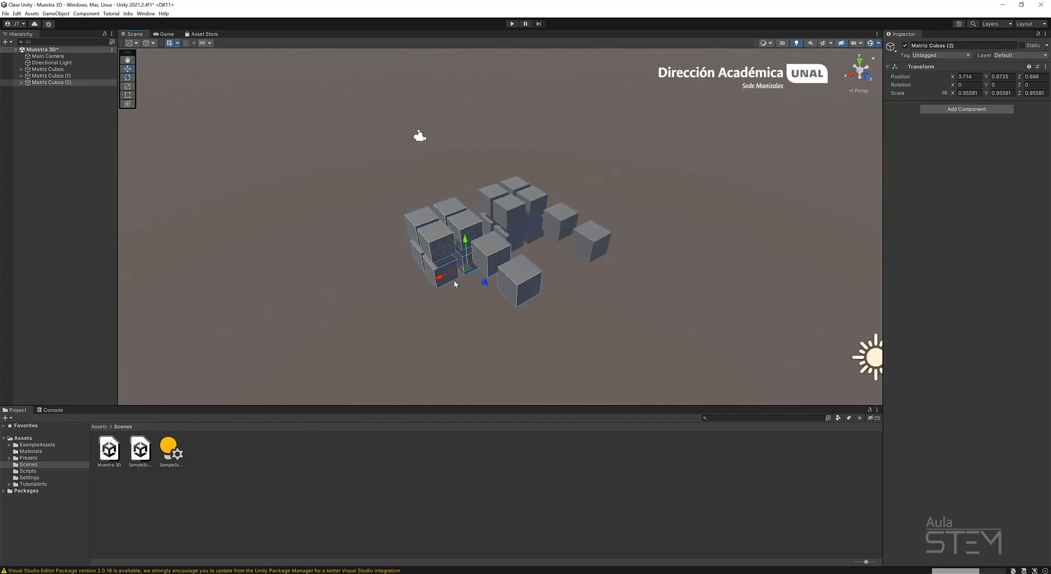
{"action": "left_click_drag", "start_coordinate": [454, 283], "coordinate": [520, 255]}
{"action": "key", "text": "f"}
{"action": "middle_click_drag", "start_coordinate": [520, 255], "coordinate": [601, 310]}
{"action": "left_click_drag", "start_coordinate": [551, 277], "coordinate": [385, 203]}
{"action": "key", "text": "ctrl+d"}
{"action": "key", "text": "ctrl+d"}
{"action": "key", "text": "ctrl+d"}
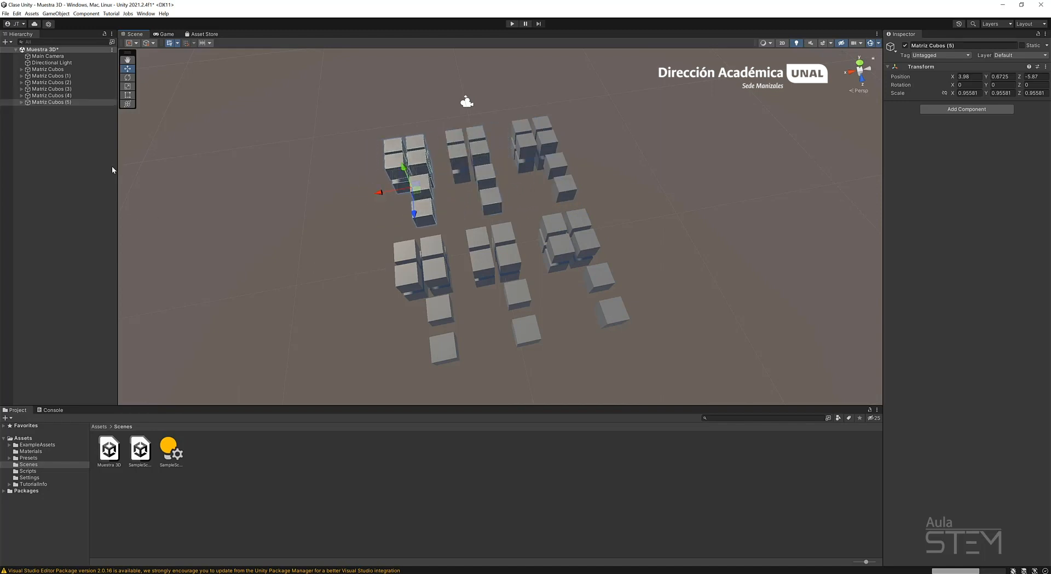
Delete the five duplicated Matriz Cubos groups and the Cube (8) and Cube (9) nested under Cube.
{"action": "left_click", "coordinate": [81, 76], "text": "shift"}
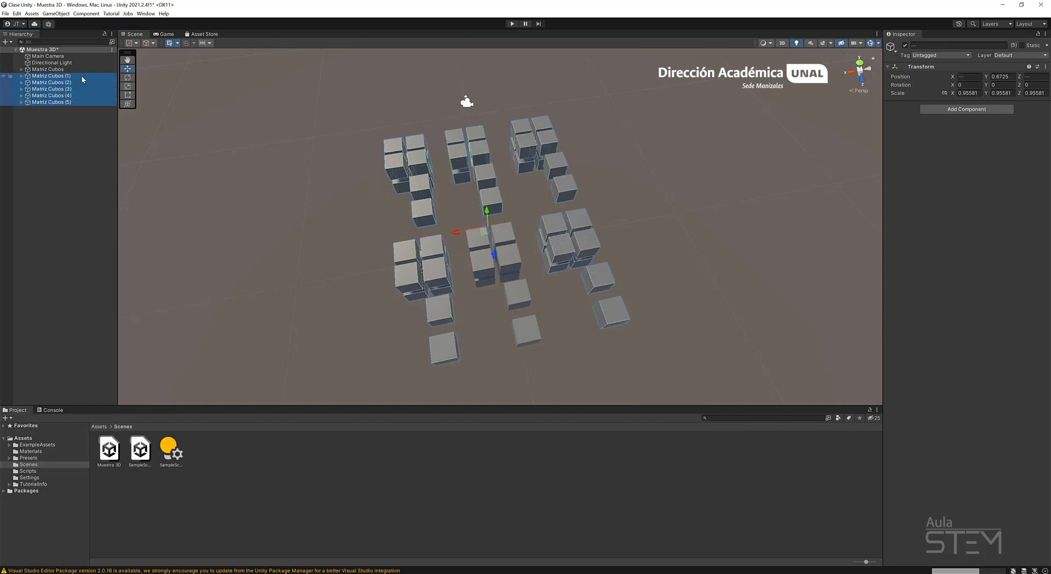
{"action": "key", "text": "Delete"}
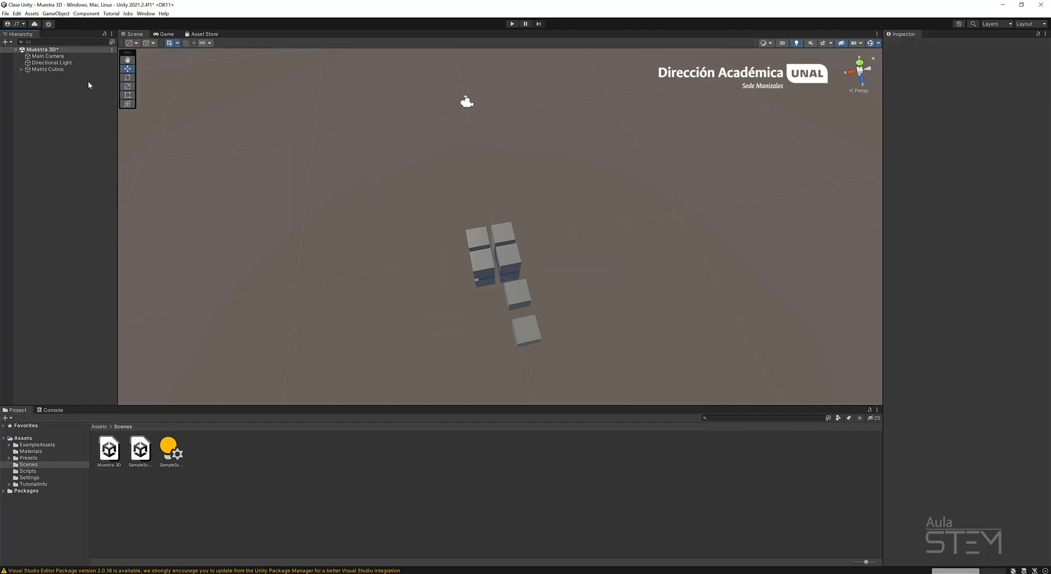
{"action": "left_click", "coordinate": [22, 69]}
{"action": "left_click", "coordinate": [57, 89]}
{"action": "key", "text": "Delete"}
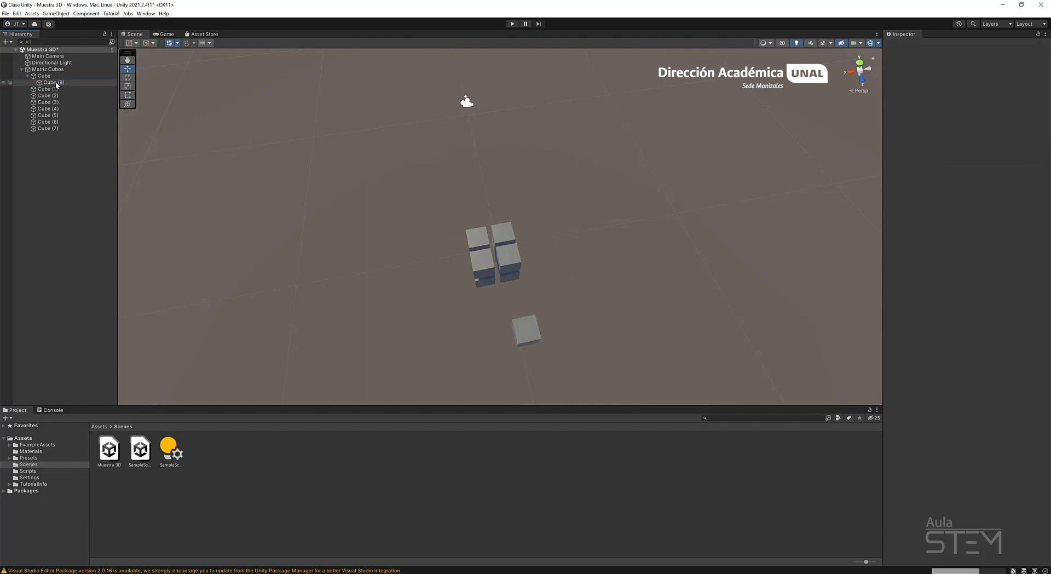
{"action": "left_click", "coordinate": [57, 83]}
{"action": "key", "text": "Delete"}
Move all eight cubes out of Matriz Cubos to the scene root and delete the emptied parent.
{"action": "left_click", "coordinate": [51, 76]}
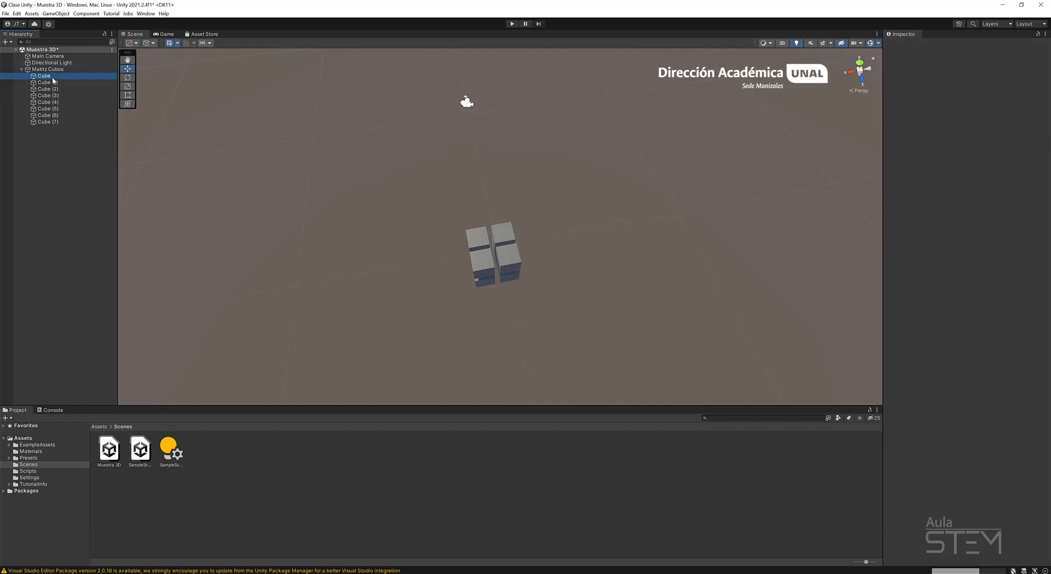
{"action": "left_click", "coordinate": [50, 122], "text": "shift"}
{"action": "left_click_drag", "start_coordinate": [42, 70], "coordinate": [44, 66]}
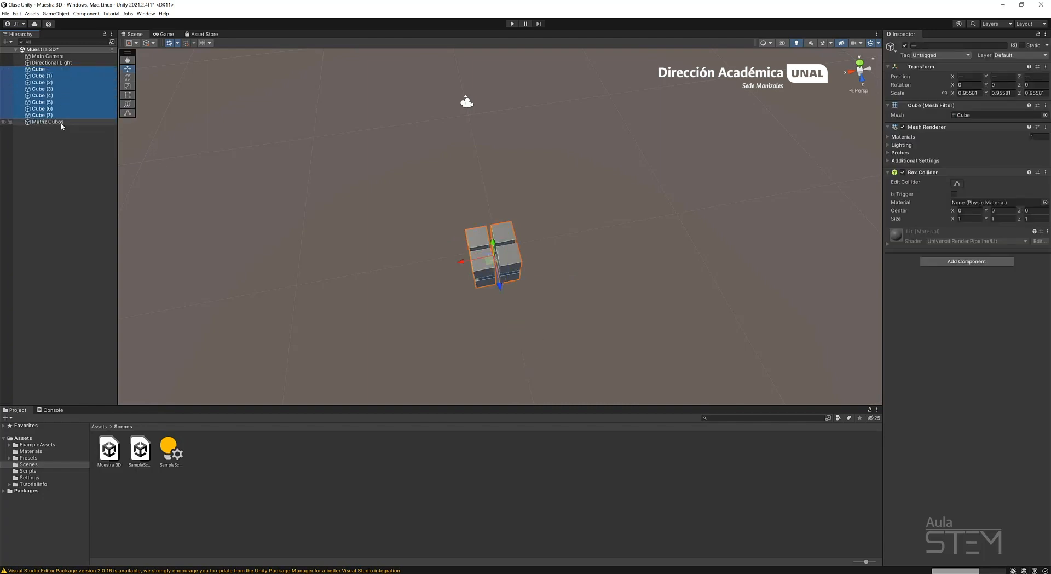
{"action": "left_click", "coordinate": [61, 122]}
{"action": "key", "text": "Delete"}
{"action": "left_click_drag", "start_coordinate": [483, 305], "coordinate": [530, 265], "text": "alt"}
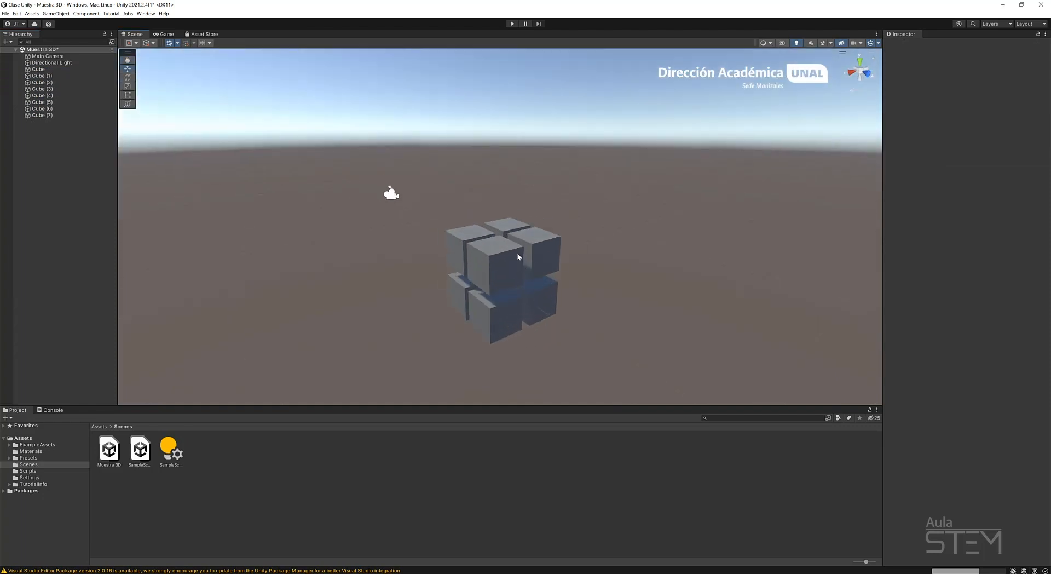
Group the eight cubes, Cube through Cube (7), under a new empty parent object.
{"action": "left_click", "coordinate": [64, 70]}
{"action": "left_click", "coordinate": [63, 116], "text": "shift"}
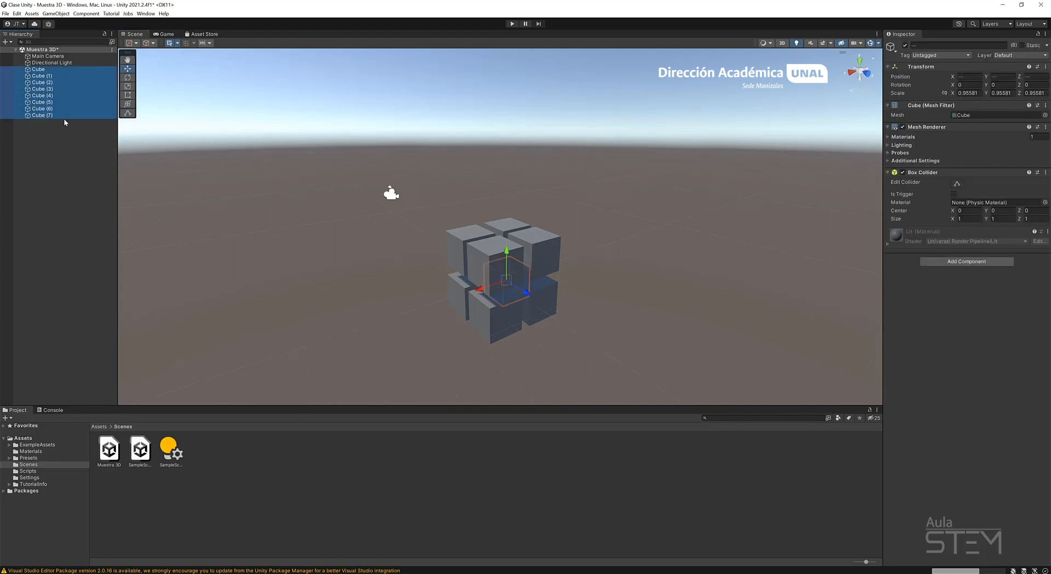
{"action": "left_click", "coordinate": [56, 13]}
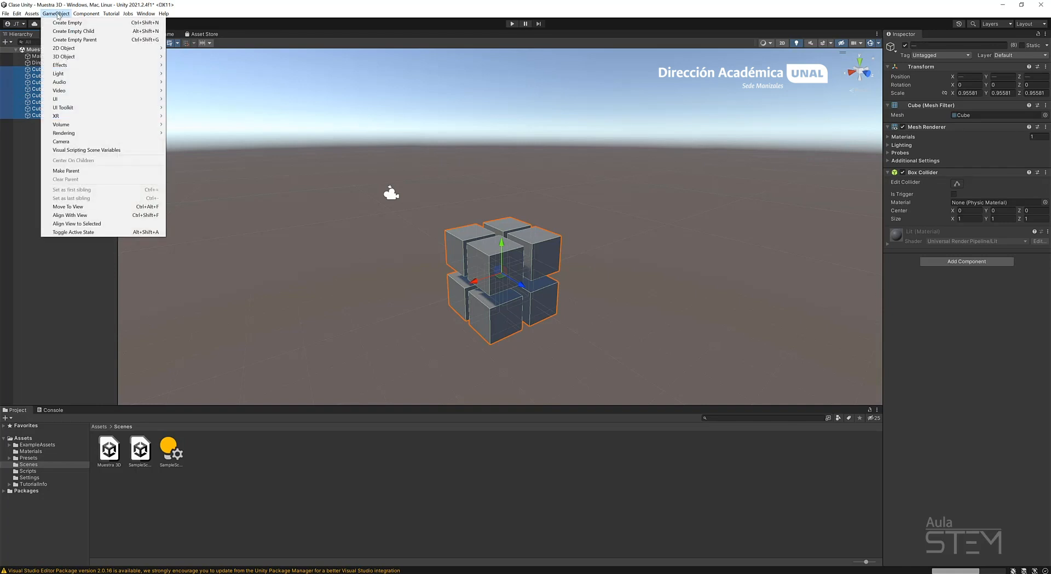
{"action": "left_click", "coordinate": [73, 40]}
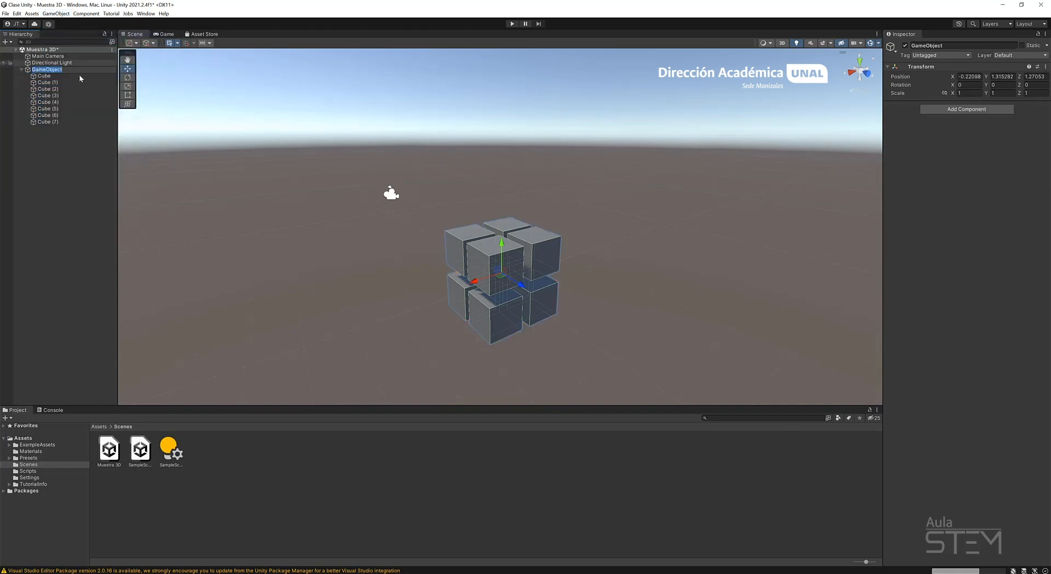
{"action": "left_click", "coordinate": [53, 63]}
{"action": "left_click", "coordinate": [52, 69]}
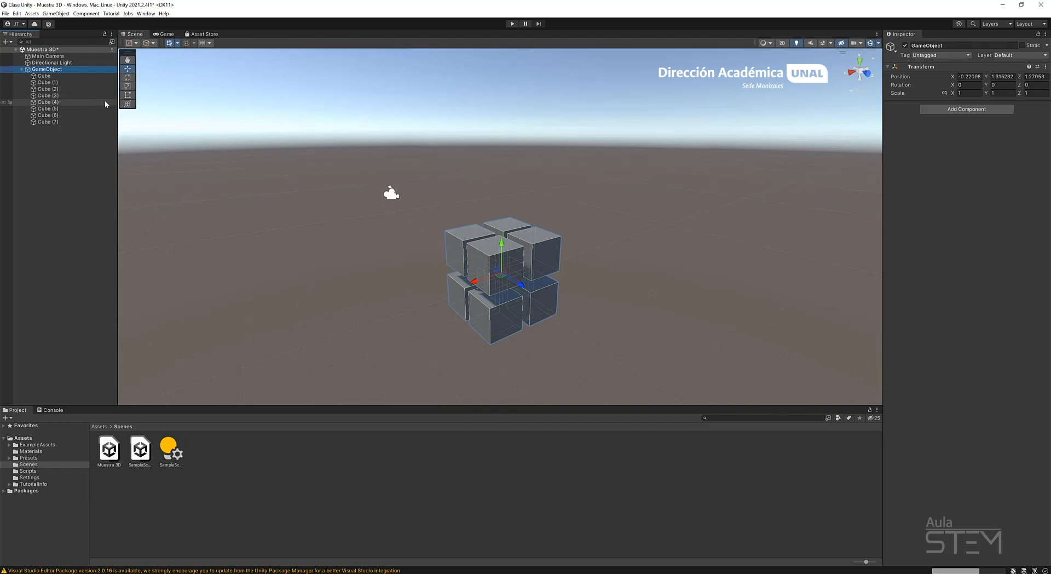
Move the new parent object along Z to about 2.06 and rename it Matrix.
{"action": "left_click_drag", "start_coordinate": [426, 237], "coordinate": [578, 254], "text": "alt"}
{"action": "left_click", "coordinate": [43, 70]}
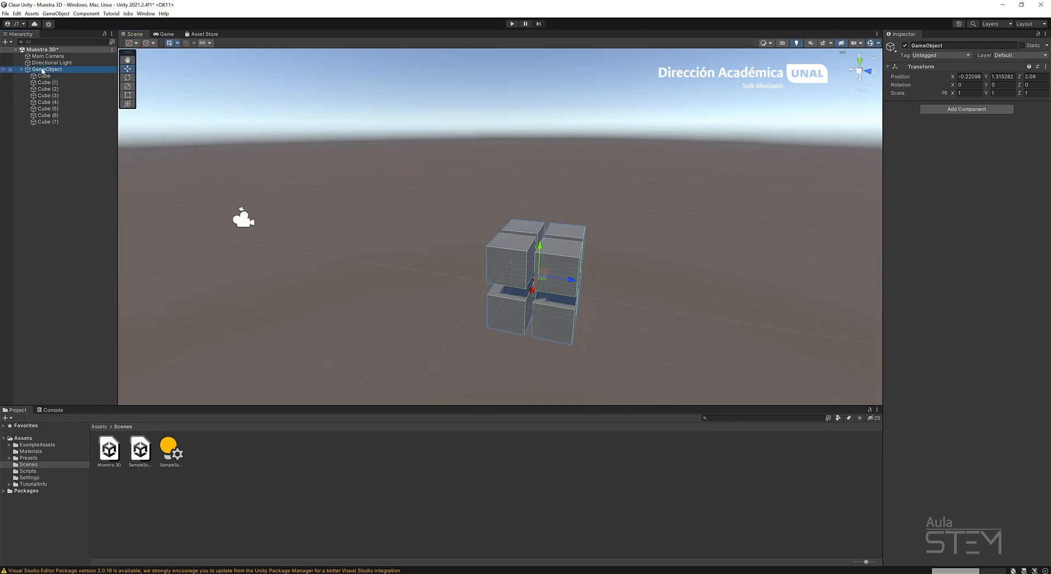
{"action": "right_click", "coordinate": [43, 70]}
{"action": "left_click", "coordinate": [136, 106]}
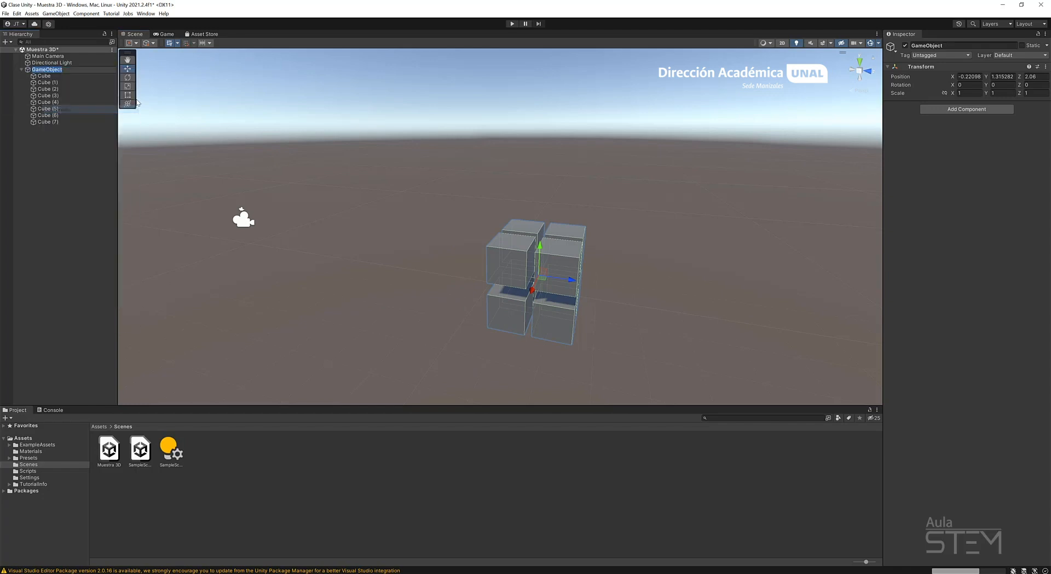
{"action": "type", "text": "Matri"}
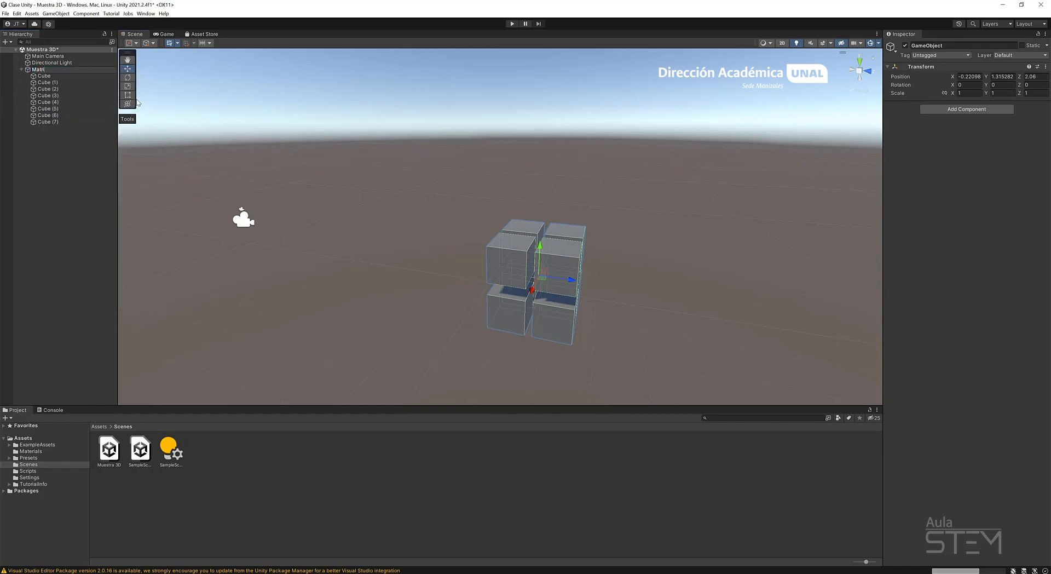
{"action": "type", "text": "x"}
{"action": "key", "text": "Return"}
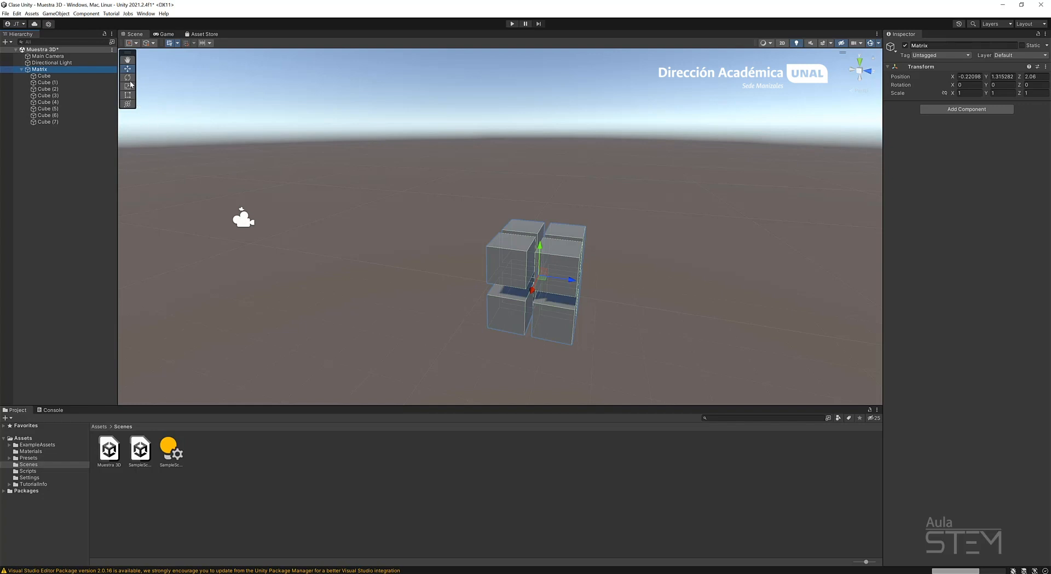
Duplicate the collapsed Matrix group and place the copy beside the original with a gap between the two blocks.
{"action": "left_click", "coordinate": [21, 69]}
{"action": "key", "text": "ctrl+d"}
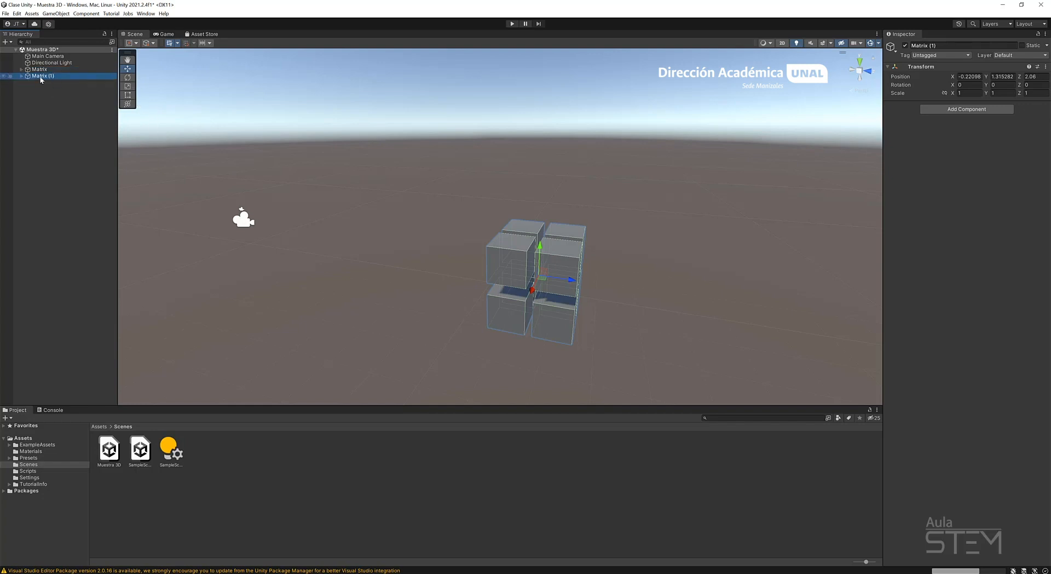
{"action": "left_click_drag", "start_coordinate": [543, 278], "coordinate": [460, 271]}
{"action": "key", "text": "ctrl+z"}
{"action": "left_click", "coordinate": [76, 172]}
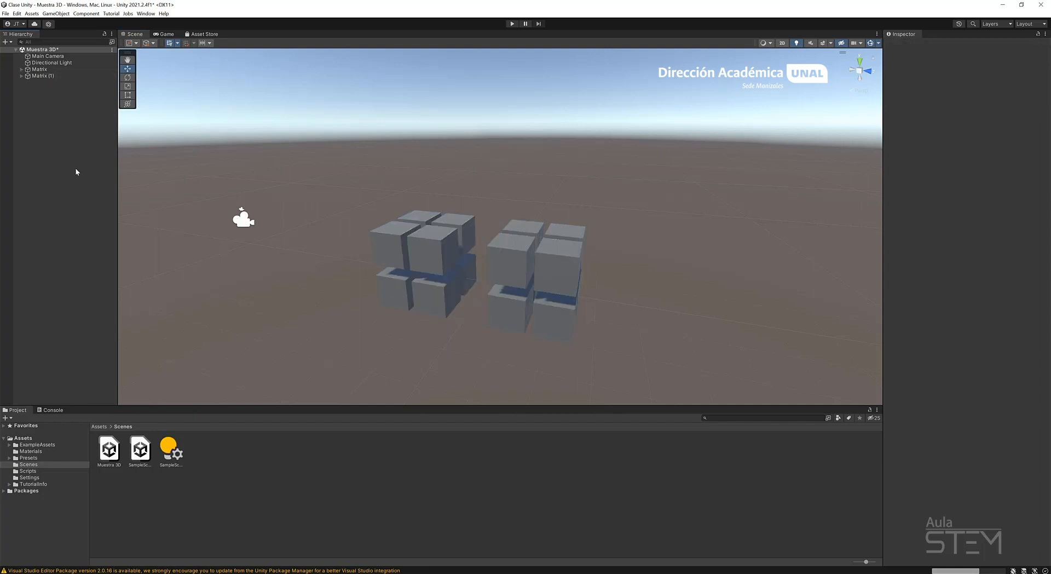
Select individual cubes in both blocks of the scene to examine which Matrix parent each one belongs to.
{"action": "left_click", "coordinate": [438, 255]}
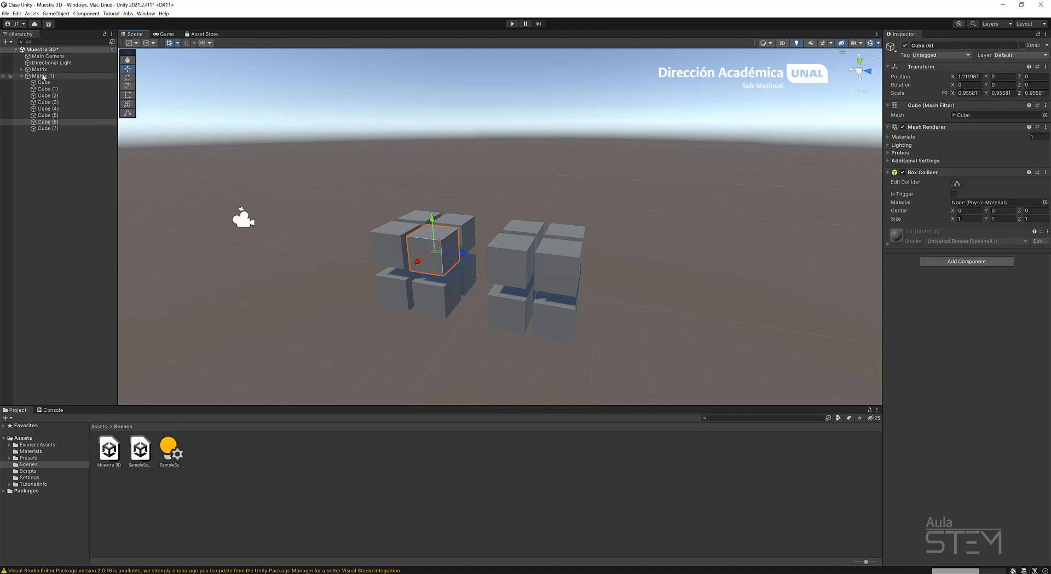
{"action": "left_click", "coordinate": [569, 281]}
{"action": "left_click", "coordinate": [512, 271]}
{"action": "left_click", "coordinate": [523, 227]}
{"action": "left_click", "coordinate": [572, 232]}
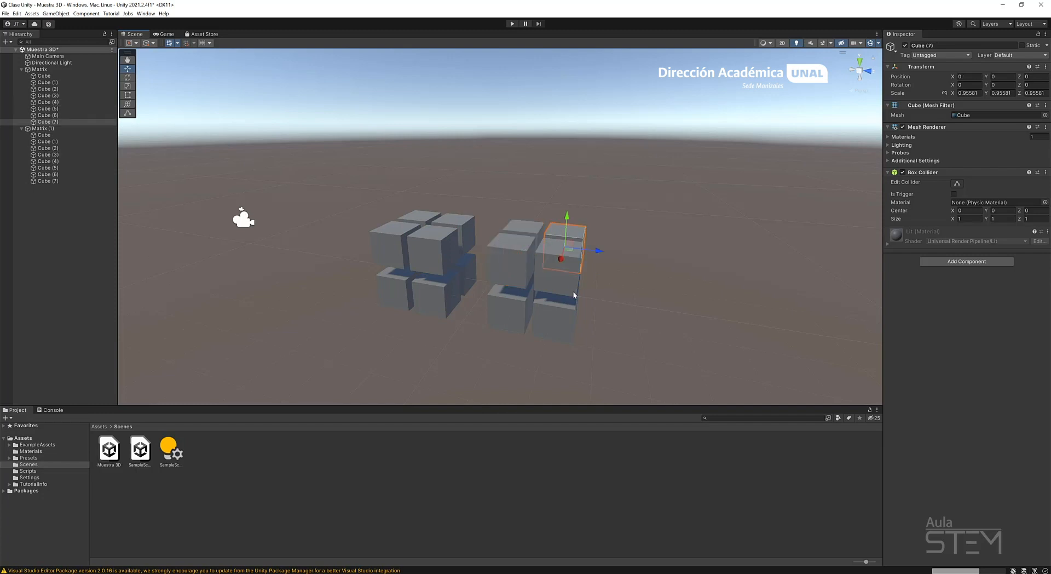
{"action": "left_click", "coordinate": [561, 268]}
{"action": "left_click", "coordinate": [555, 322]}
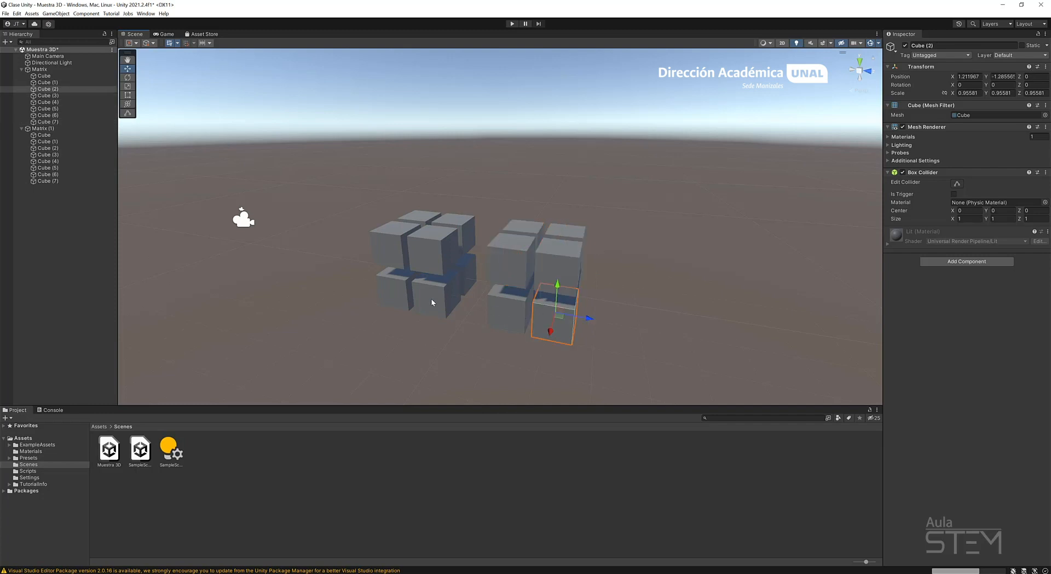
Collapse the Matrix and Matrix (1) groups in the hierarchy.
{"action": "left_click", "coordinate": [22, 69]}
{"action": "left_click", "coordinate": [21, 76]}
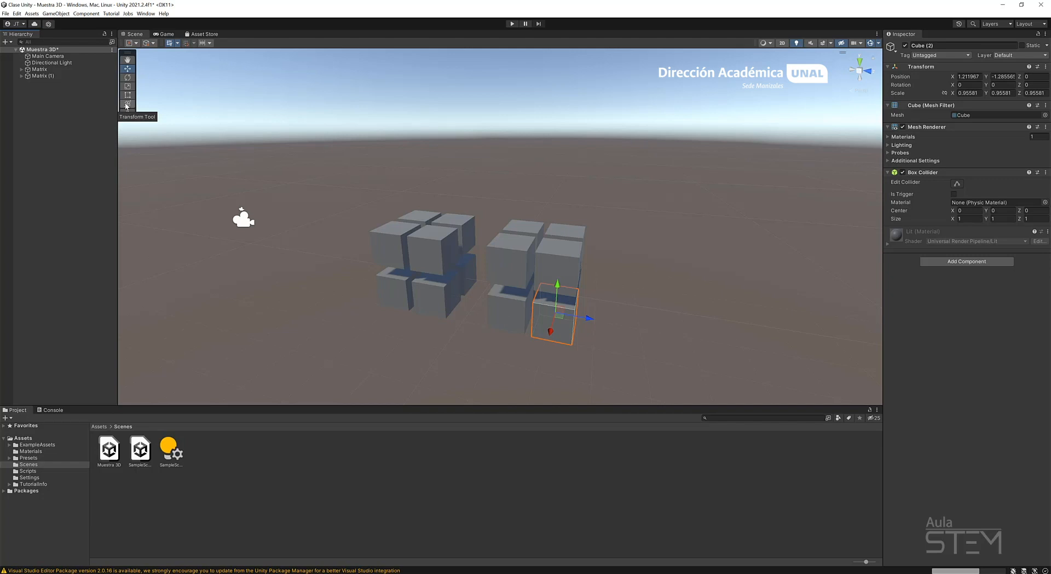
{"action": "right_click_drag", "start_coordinate": [596, 199], "coordinate": [580, 243]}
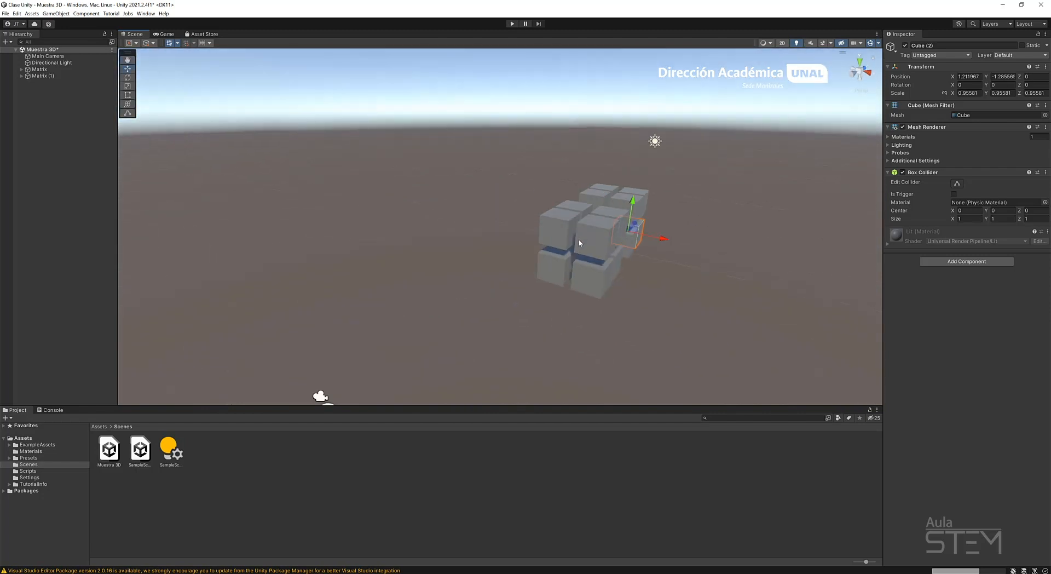
{"action": "middle_click_drag", "start_coordinate": [723, 253], "coordinate": [585, 248]}
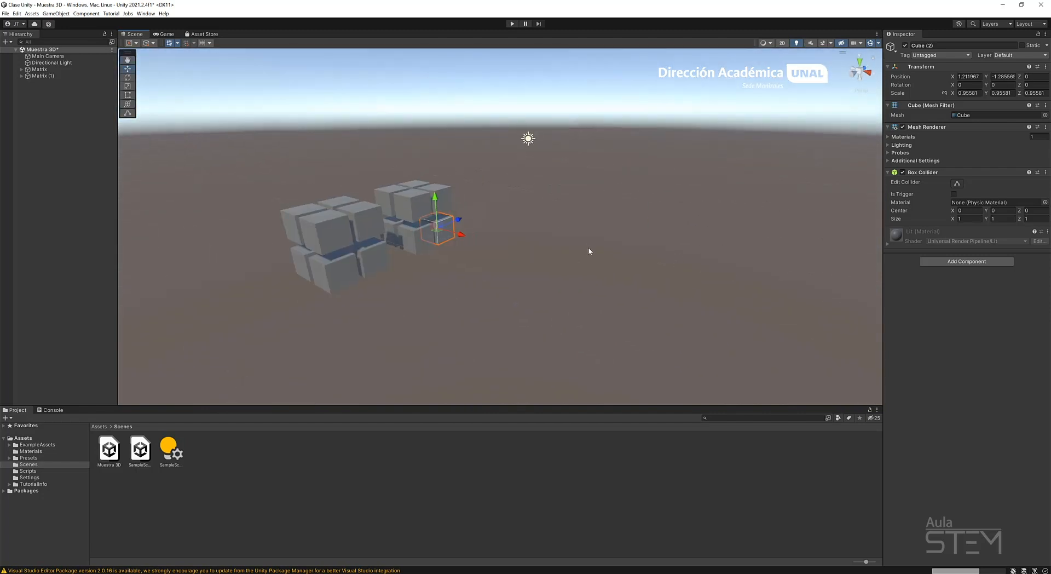
{"action": "middle_click_drag", "start_coordinate": [479, 246], "coordinate": [544, 252]}
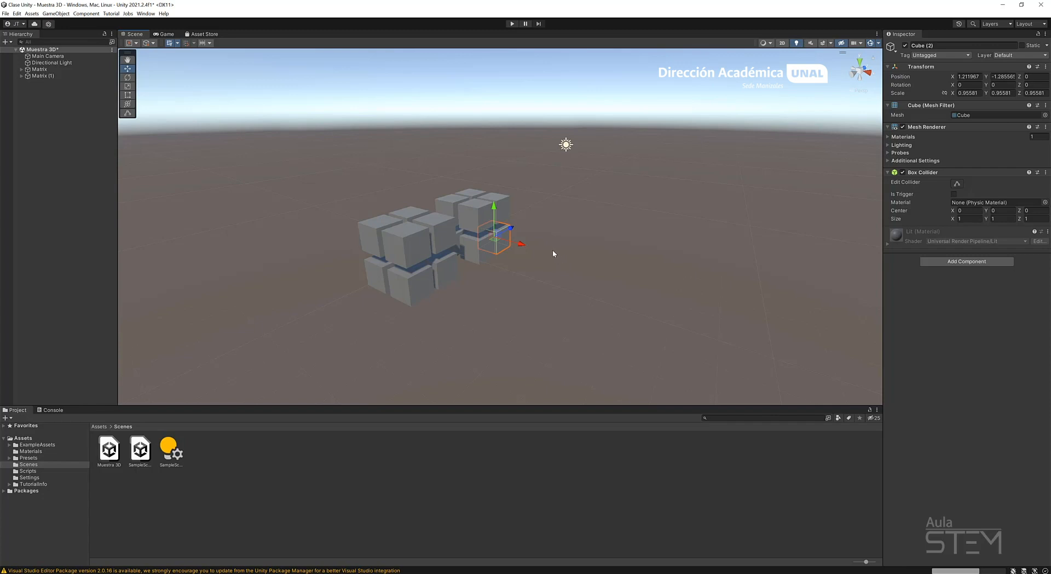
Focus on the selected Cube (2) and examine both cube blocks up close and from several angles.
{"action": "left_click_drag", "start_coordinate": [521, 245], "coordinate": [558, 259]}
{"action": "key", "text": "ctrl+z"}
{"action": "key", "text": "f"}
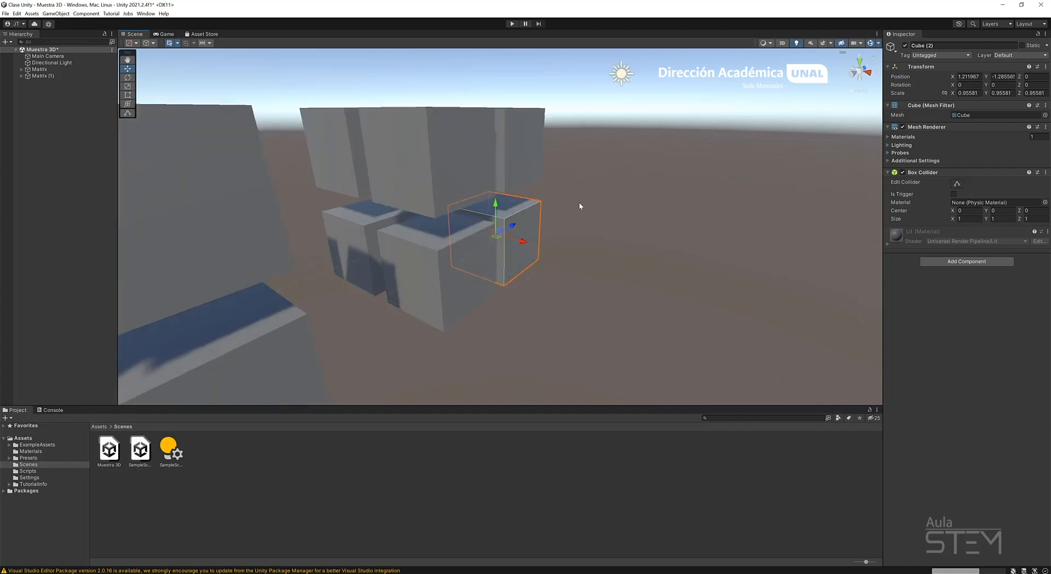
{"action": "scroll", "coordinate": [628, 212], "scroll_direction": "down", "scroll_amount": 10}
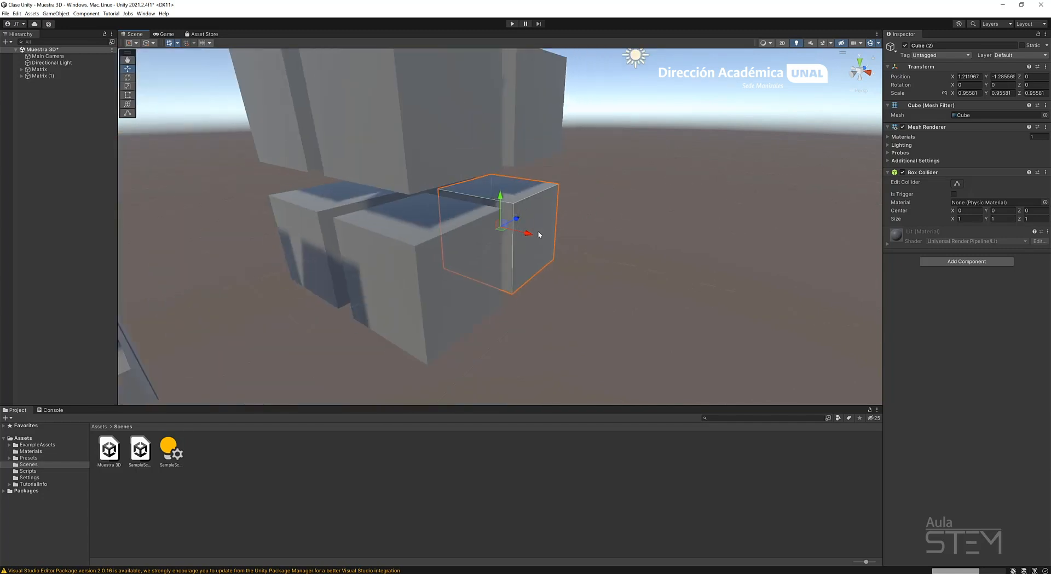
{"action": "scroll", "coordinate": [547, 231], "scroll_direction": "up", "scroll_amount": 10}
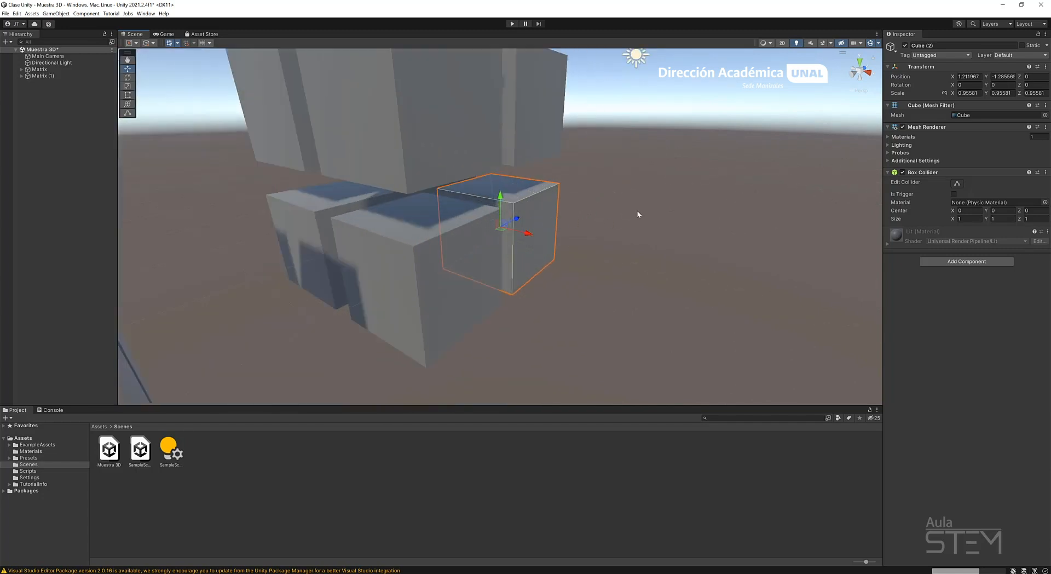
{"action": "left_click_drag", "start_coordinate": [699, 184], "coordinate": [510, 219], "text": "alt"}
{"action": "scroll", "coordinate": [498, 215], "scroll_direction": "down", "scroll_amount": 3}
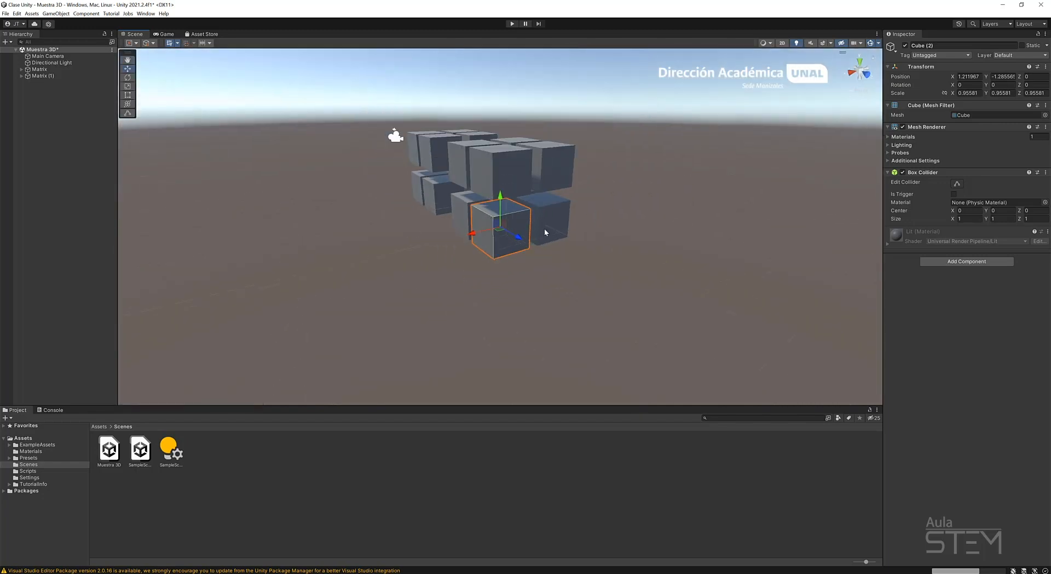
{"action": "middle_click_drag", "start_coordinate": [577, 247], "coordinate": [290, 243]}
{"action": "middle_click_drag", "start_coordinate": [556, 212], "coordinate": [511, 12]}
{"action": "middle_click_drag", "start_coordinate": [556, 210], "coordinate": [553, 160]}
{"action": "middle_click_drag", "start_coordinate": [556, 96], "coordinate": [546, 263]}
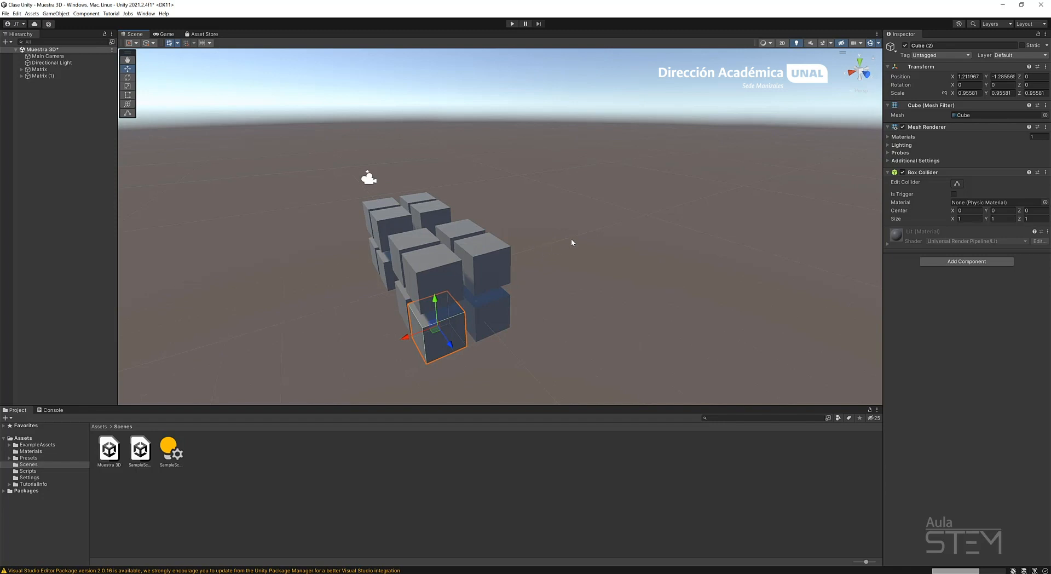
{"action": "right_click_drag", "start_coordinate": [612, 233], "coordinate": [531, 244]}
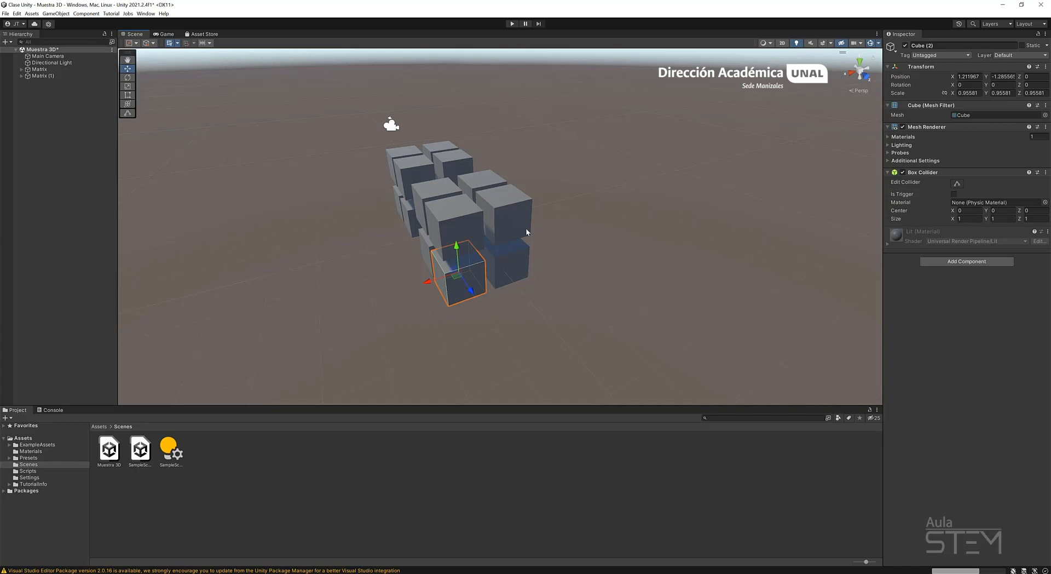
Move Cube (2) of the Matrix group away from its block, to about X 0.89 and Z 3.39.
{"action": "left_click_drag", "start_coordinate": [549, 223], "coordinate": [799, 270], "text": "alt"}
{"action": "key", "text": "w"}
{"action": "right_click_drag", "start_coordinate": [799, 270], "coordinate": [692, 254]}
{"action": "scroll", "coordinate": [691, 253], "scroll_direction": "down", "scroll_amount": 10}
{"action": "middle_click_drag", "start_coordinate": [674, 235], "coordinate": [566, 241]}
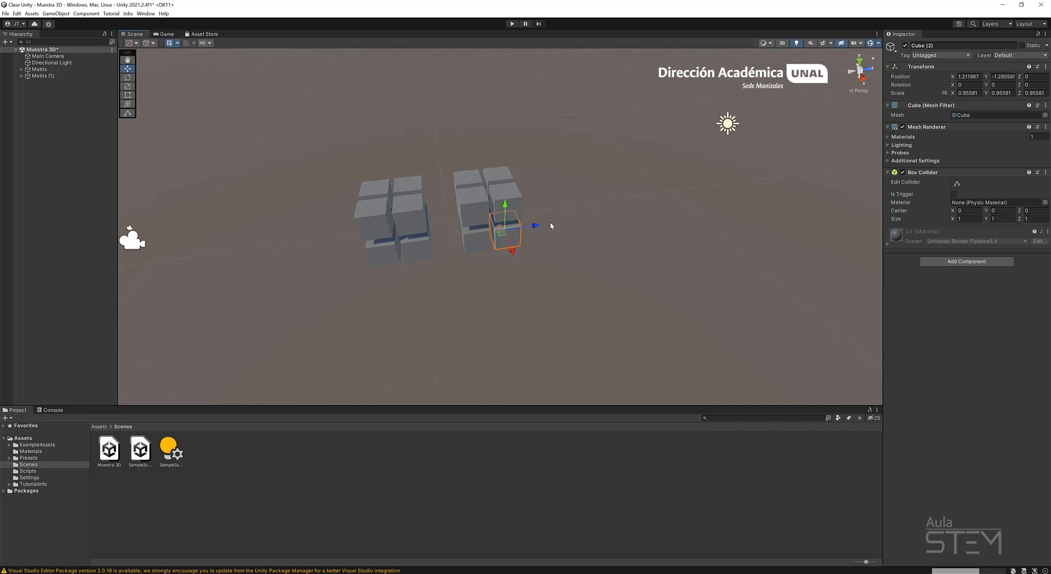
{"action": "left_click_drag", "start_coordinate": [535, 226], "coordinate": [619, 228]}
{"action": "middle_click_drag", "start_coordinate": [619, 227], "coordinate": [488, 257]}
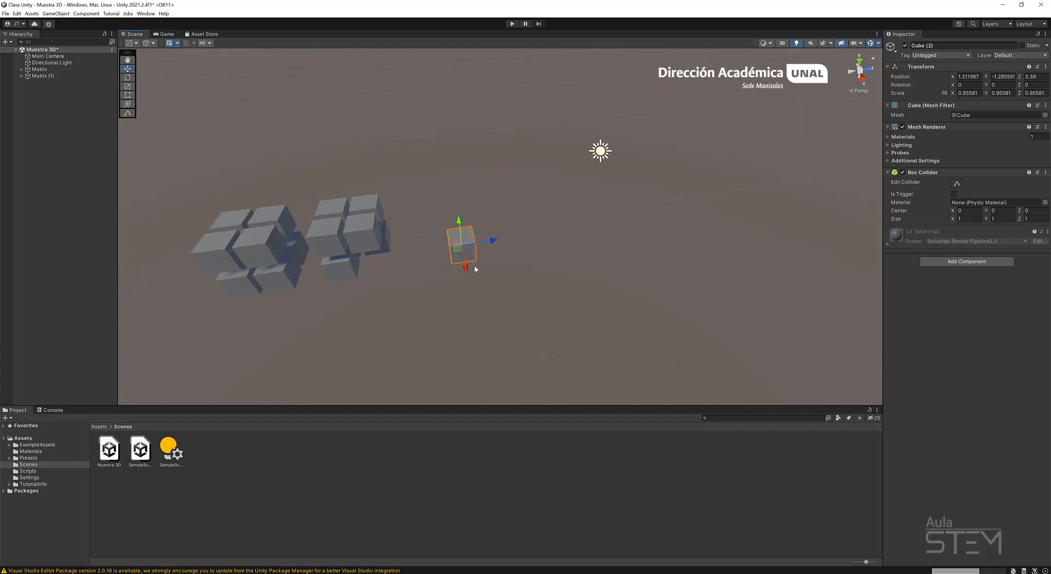
{"action": "mouse_move", "coordinate": [471, 265]}
{"action": "left_mouse_down"}
{"action": "mouse_move", "coordinate": [455, 225]}
{"action": "mouse_move", "coordinate": [467, 260]}
{"action": "left_mouse_up"}
Rotate Cube (2) about 49.7° around X and stretch it along its local Z to a scale of about 3.34.
{"action": "key", "text": "e"}
{"action": "mouse_move", "coordinate": [518, 219]}
{"action": "left_mouse_down"}
{"action": "mouse_move", "coordinate": [446, 220]}
{"action": "mouse_move", "coordinate": [521, 225]}
{"action": "left_mouse_up"}
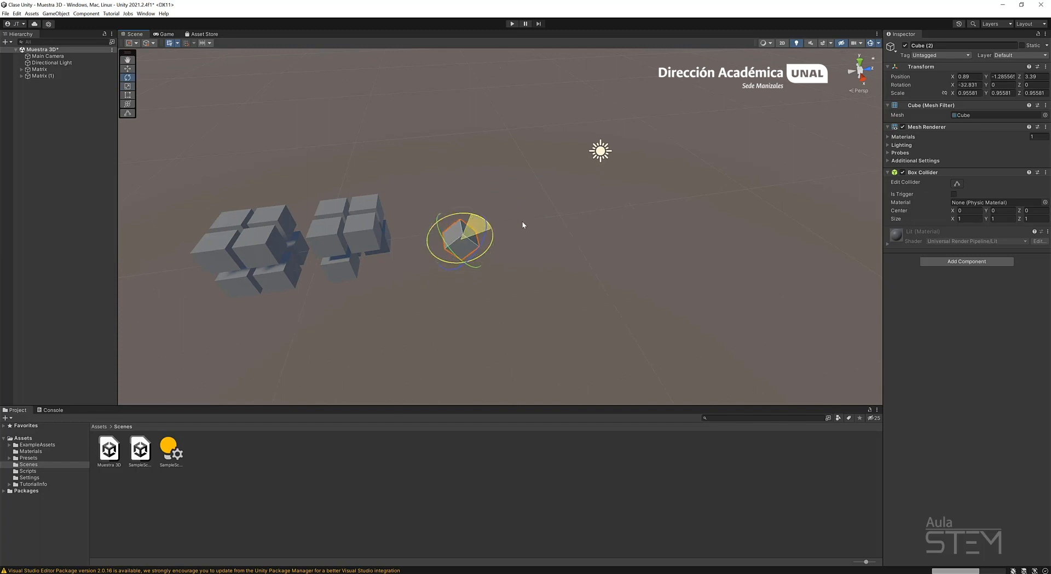
{"action": "key", "text": "r"}
{"action": "left_click_drag", "start_coordinate": [480, 258], "coordinate": [537, 269]}
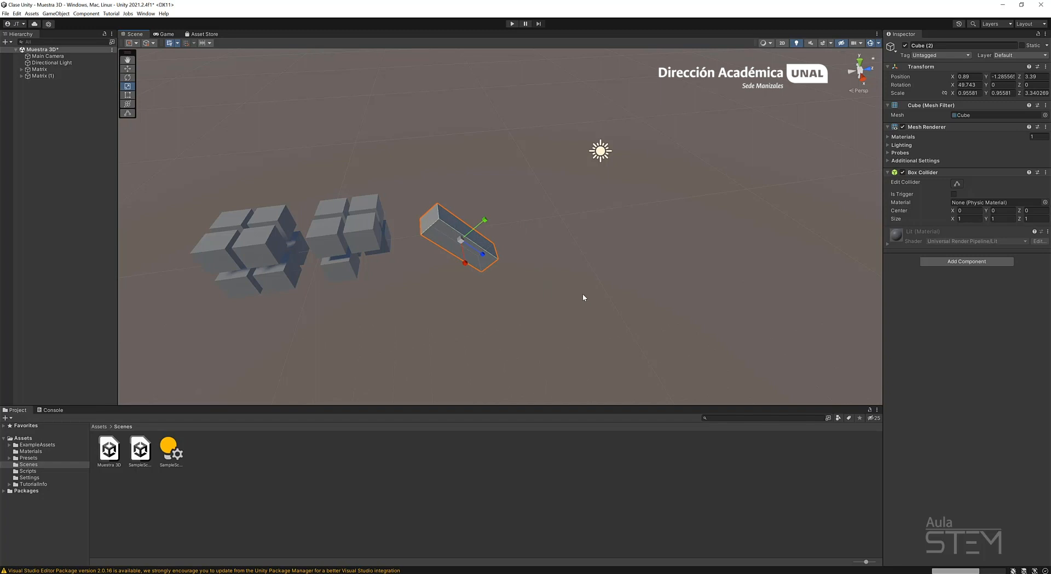
Duplicate the stretched cube twice and space the copies in a row along X, the last one at about 3.56.
{"action": "key", "text": "e"}
{"action": "key", "text": "w"}
{"action": "key", "text": "ctrl+d"}
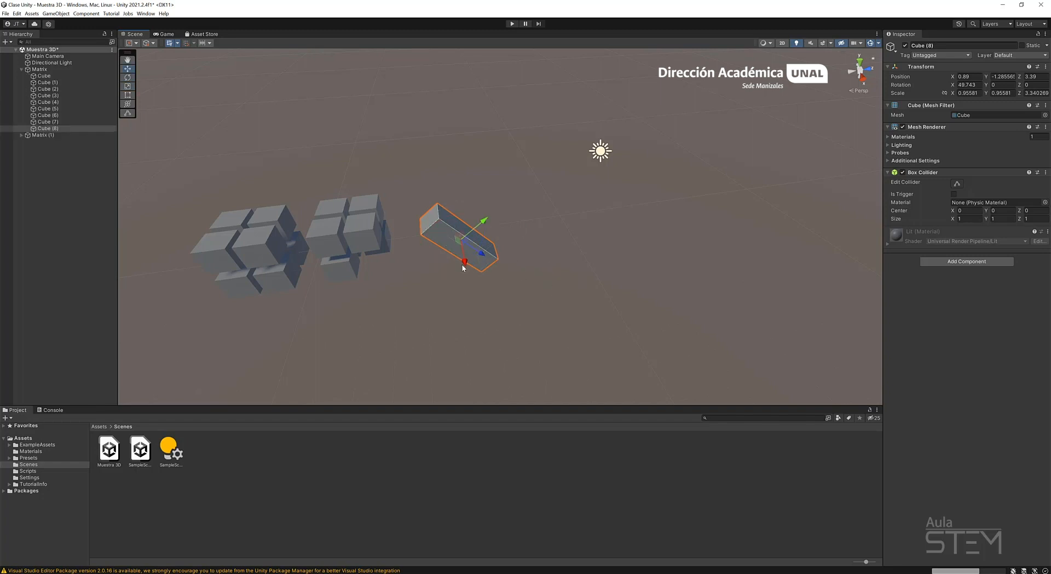
{"action": "left_click", "coordinate": [471, 274]}
{"action": "left_click", "coordinate": [462, 261]}
{"action": "left_click_drag", "start_coordinate": [464, 261], "coordinate": [475, 318]}
{"action": "key", "text": "ctrl+d"}
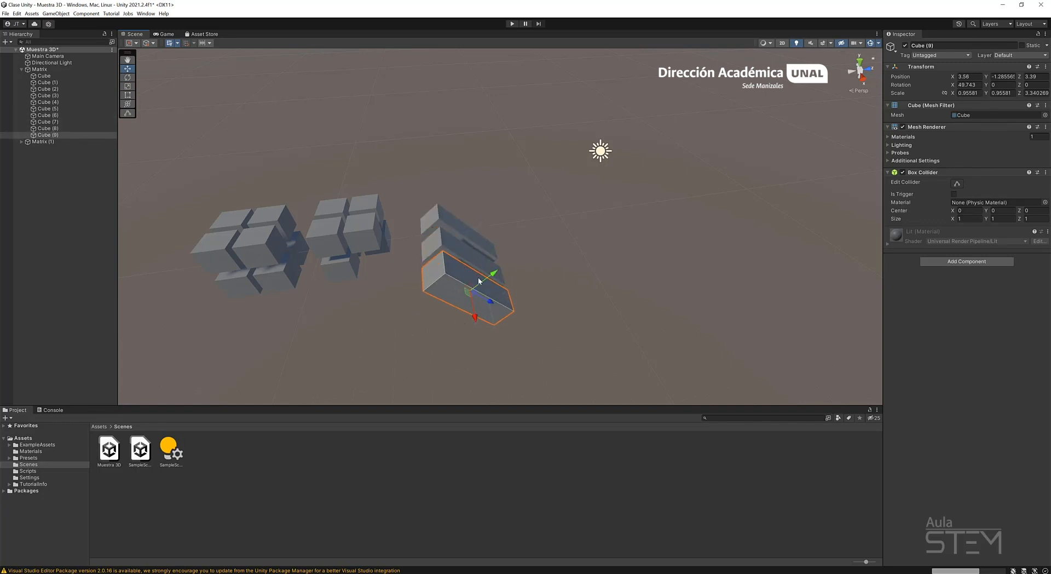
Select the Matrix parent to check which objects it contains, then collapse it and clear the selection.
{"action": "left_click", "coordinate": [50, 70]}
{"action": "left_click", "coordinate": [21, 69]}
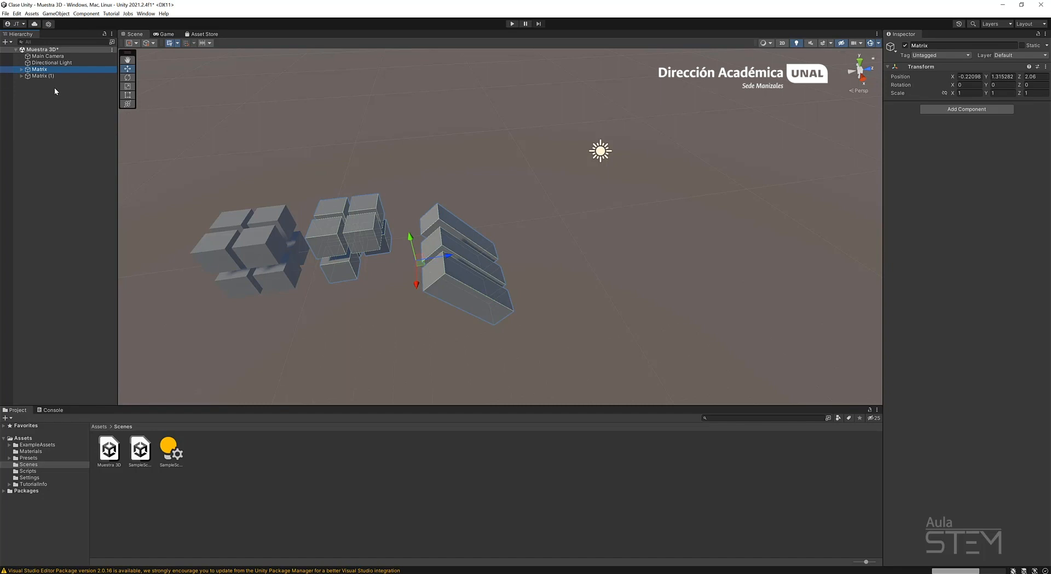
{"action": "left_click", "coordinate": [101, 166]}
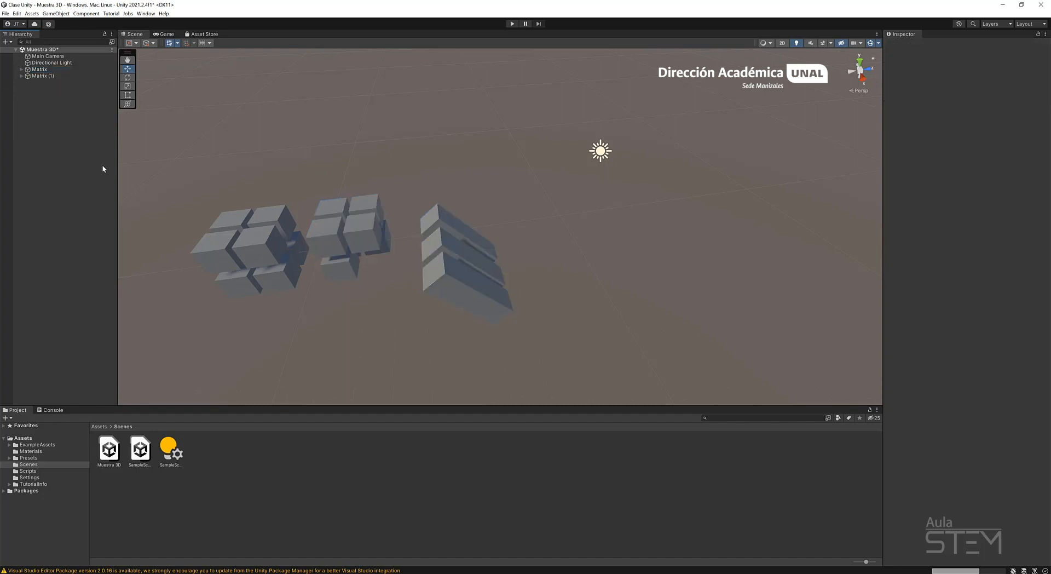
{"action": "middle_click_drag", "start_coordinate": [321, 210], "coordinate": [393, 201]}
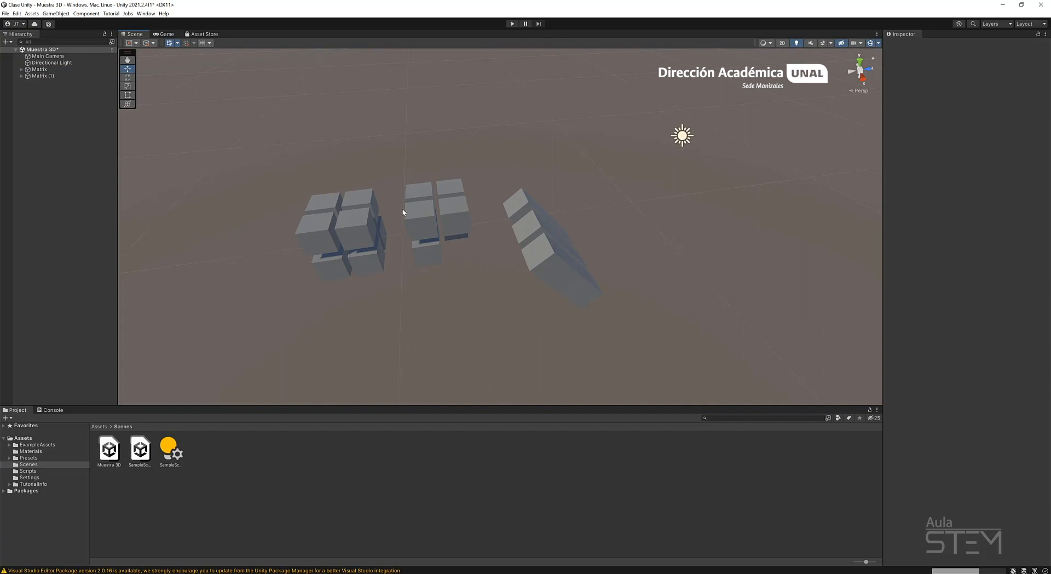
{"action": "left_click_drag", "start_coordinate": [481, 249], "coordinate": [426, 235], "text": "alt"}
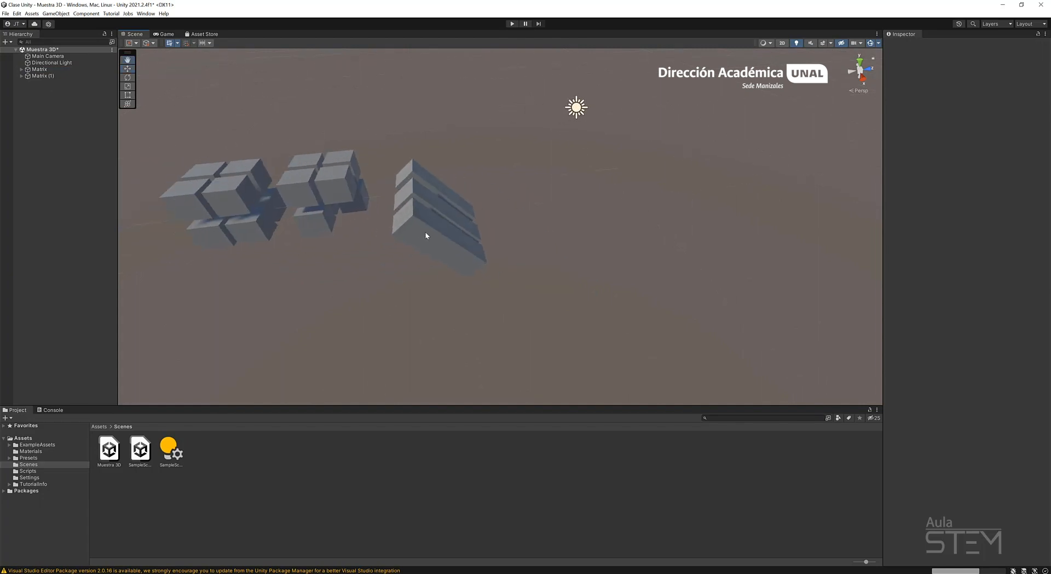
Select the last stretched copy, Cube (9), and set the transform handles to Global orientation and Pivot position.
{"action": "left_click", "coordinate": [443, 238]}
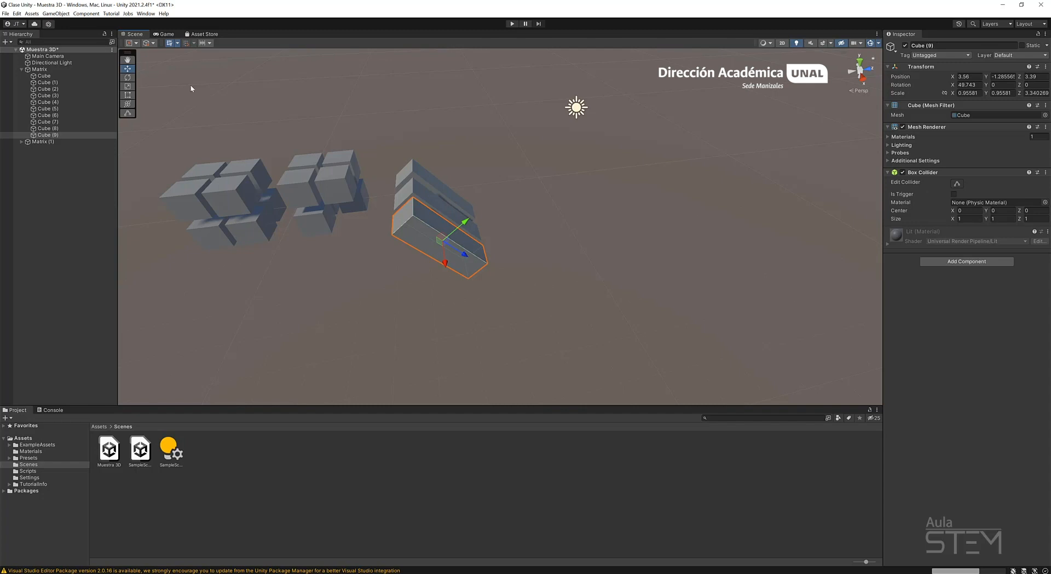
{"action": "left_click", "coordinate": [151, 44]}
{"action": "left_click", "coordinate": [163, 53]}
{"action": "left_click", "coordinate": [135, 43]}
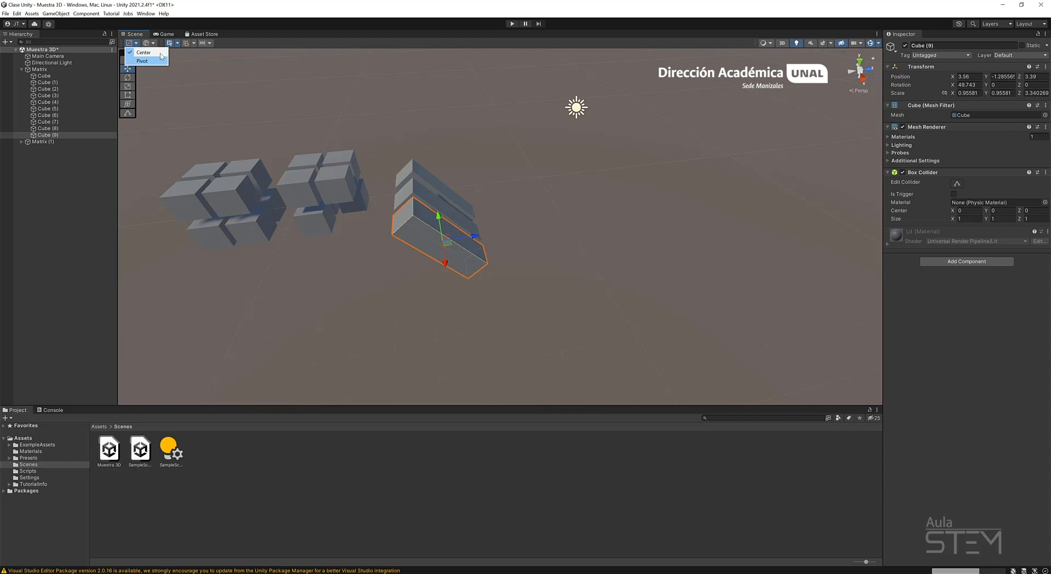
{"action": "left_click", "coordinate": [137, 53]}
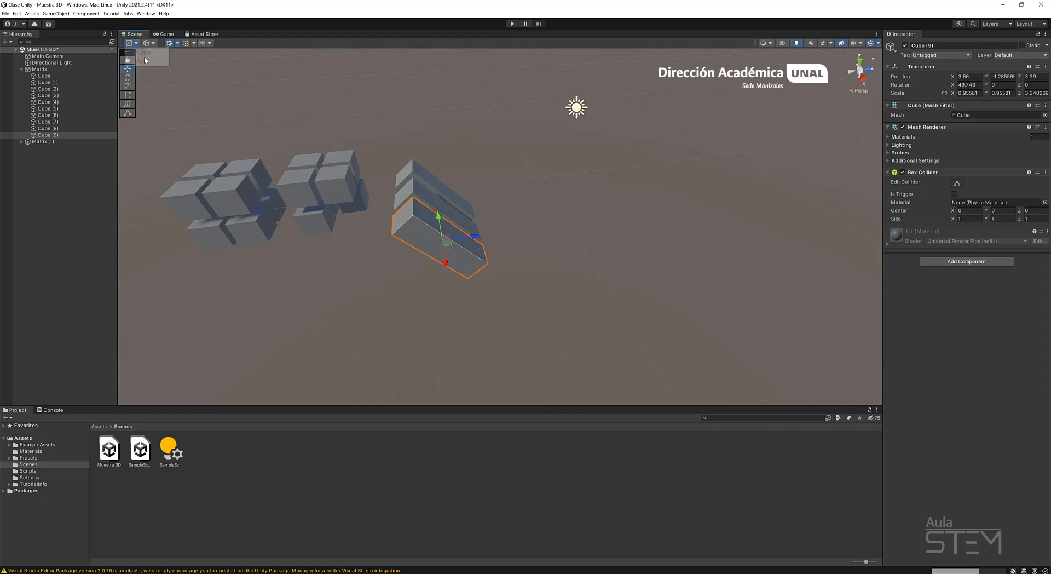
Select Cube (7) through Cube (9) together and compare the transform handle in Center and Pivot positions.
{"action": "left_click", "coordinate": [63, 120], "text": "shift"}
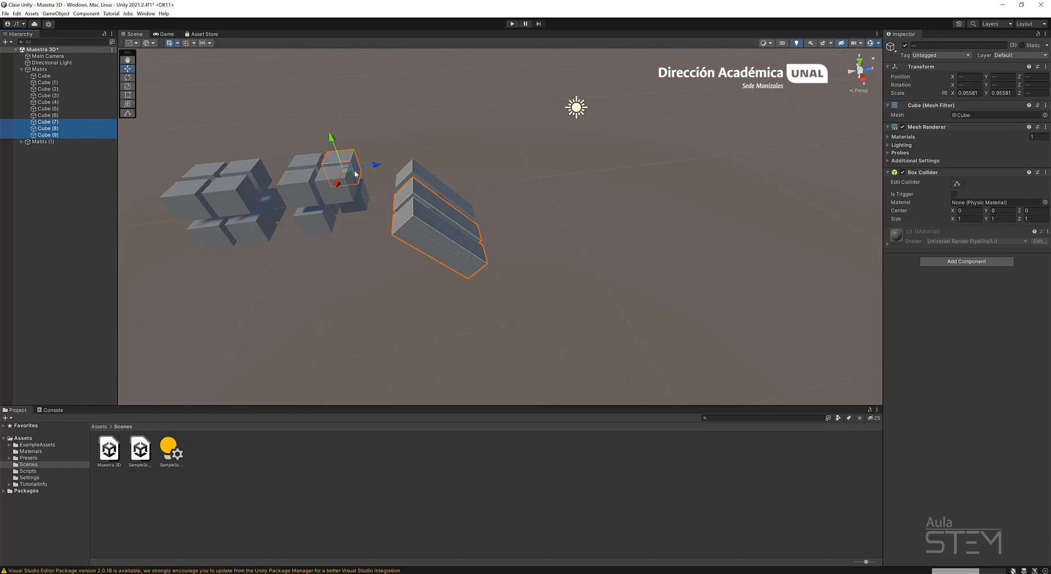
{"action": "left_click", "coordinate": [153, 44]}
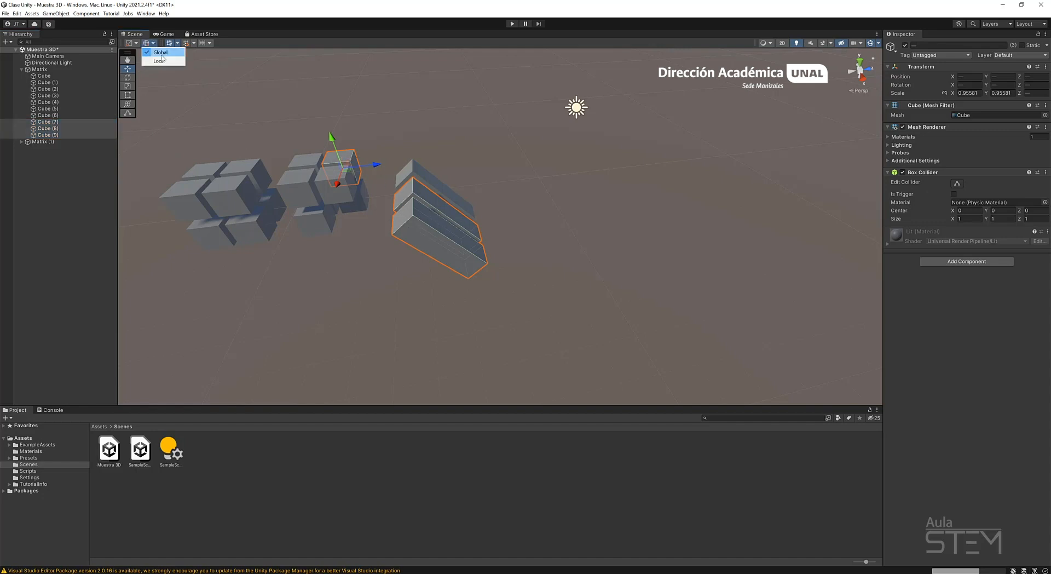
{"action": "left_click", "coordinate": [137, 44]}
{"action": "left_click", "coordinate": [144, 52]}
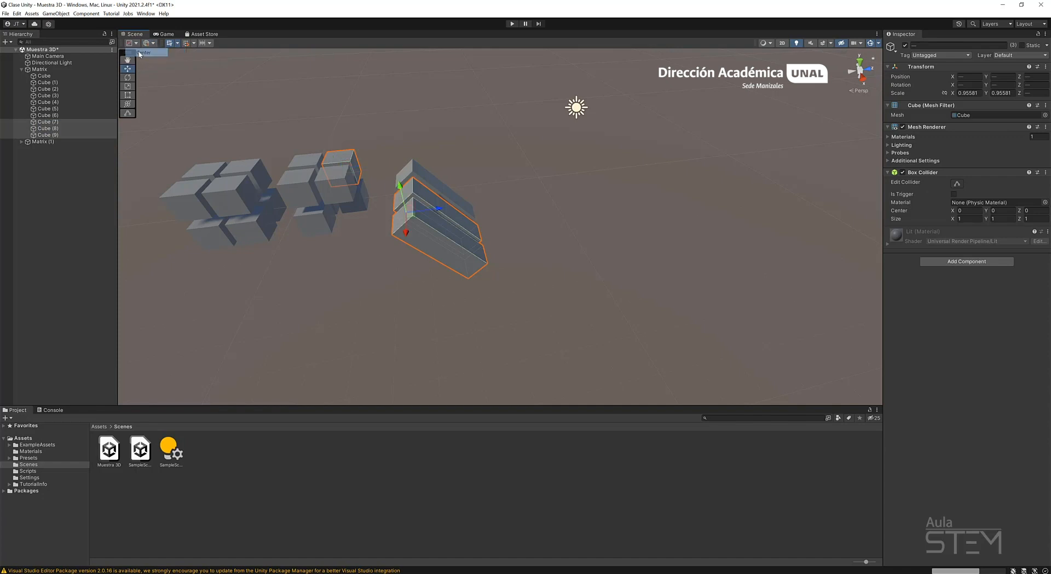
{"action": "left_click_drag", "start_coordinate": [595, 224], "coordinate": [581, 156], "text": "alt"}
{"action": "left_click_drag", "start_coordinate": [343, 161], "coordinate": [346, 234], "text": "alt"}
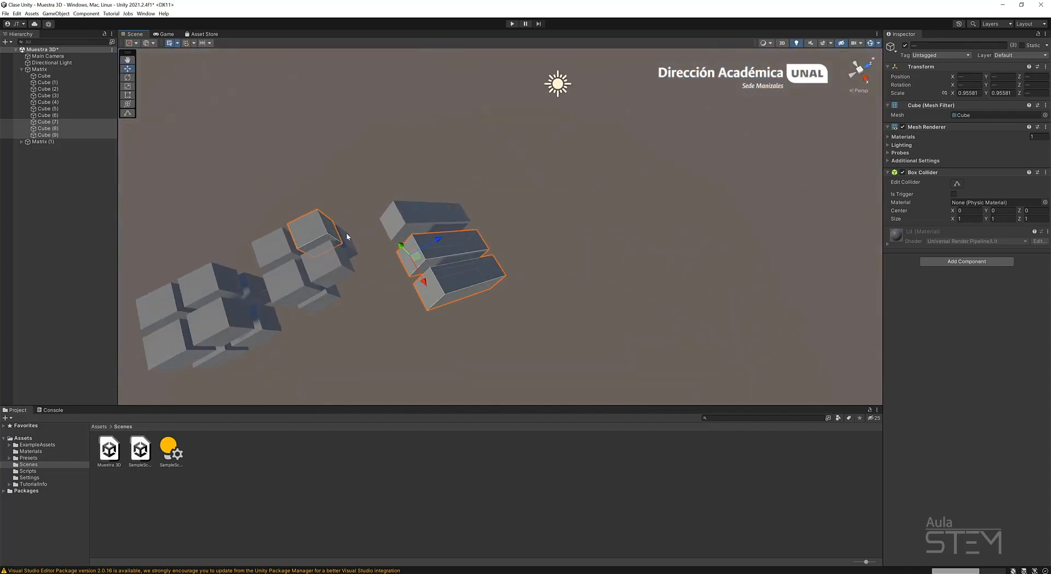
{"action": "left_click", "coordinate": [154, 43]}
{"action": "left_click", "coordinate": [153, 62]}
{"action": "left_click_drag", "start_coordinate": [727, 285], "coordinate": [543, 282], "text": "alt"}
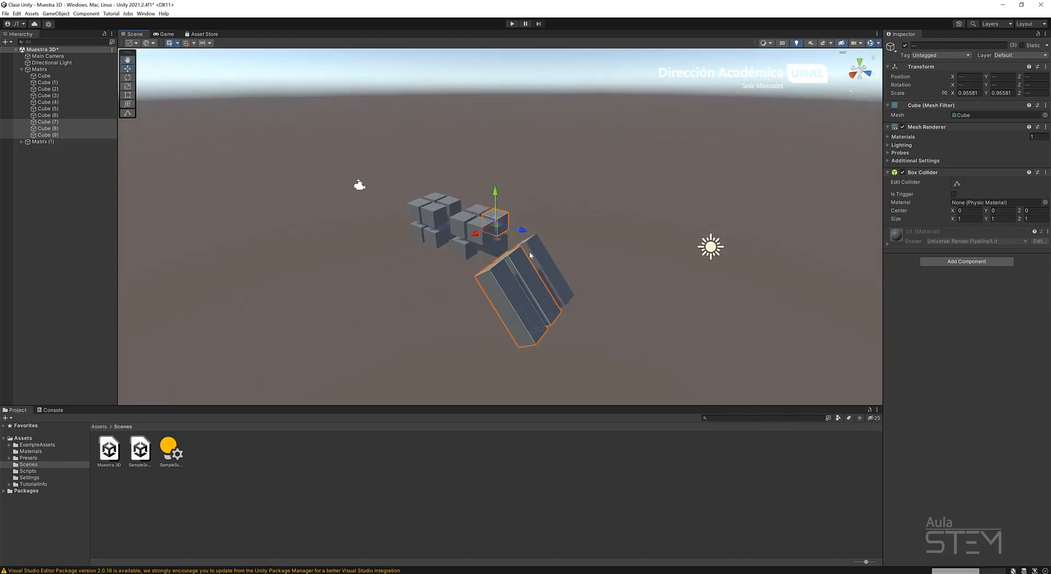